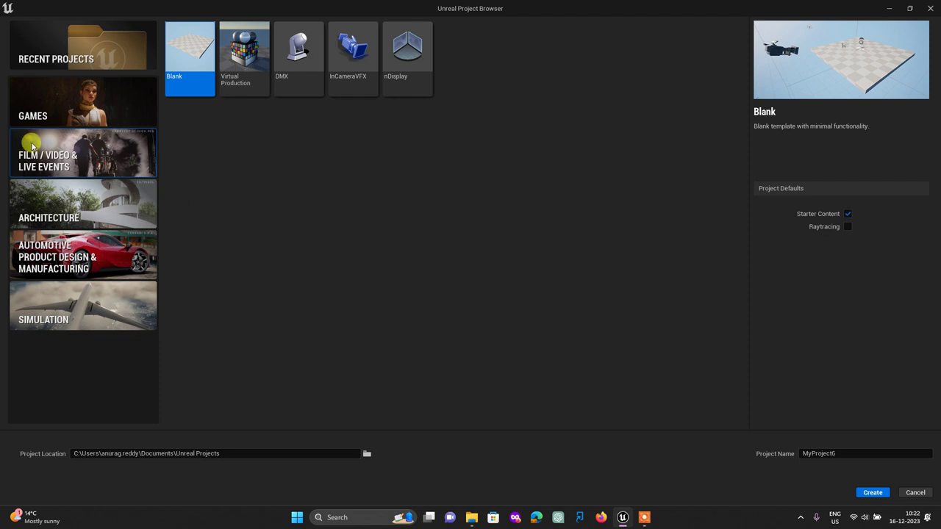
Create a new Blank project named MyProject6 from the Film / Video & Live Events templates.
{"action": "left_click", "coordinate": [53, 111]}
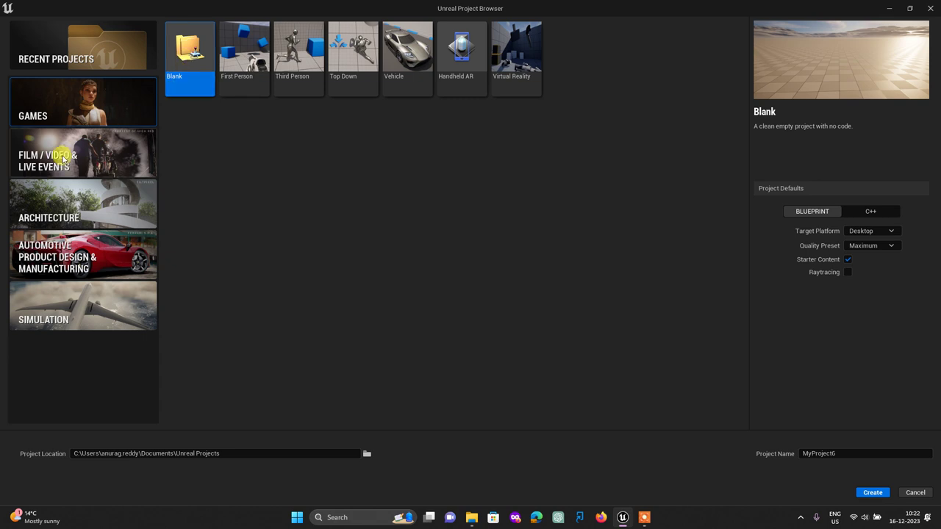
{"action": "left_click", "coordinate": [56, 150]}
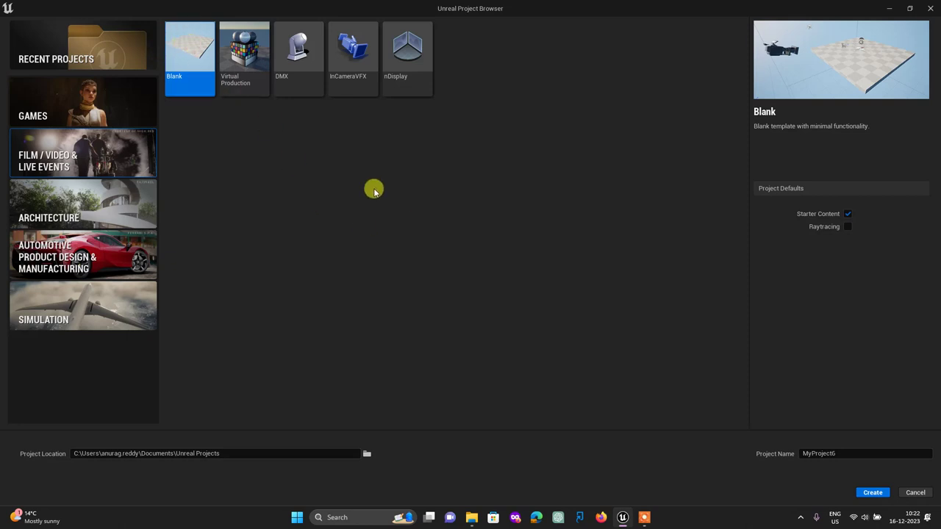
{"action": "left_click", "coordinate": [873, 493]}
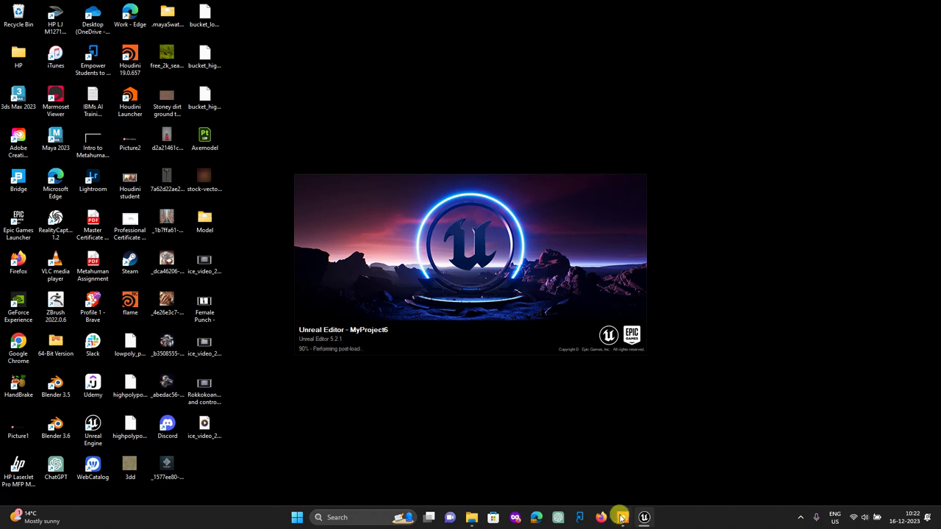
Wait for MyProject6 to finish loading on the Main level's checkered floor.
{"action": "mouse_move", "coordinate": [622, 517]}
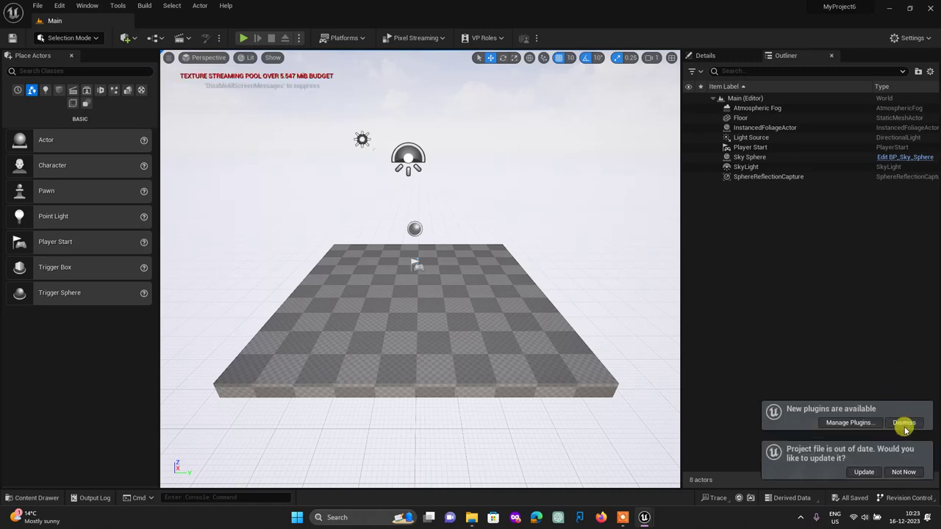
Dismiss the new-plugins notice, decline the project-file update, and move closer to the level.
{"action": "left_click", "coordinate": [902, 422]}
{"action": "left_click", "coordinate": [898, 472]}
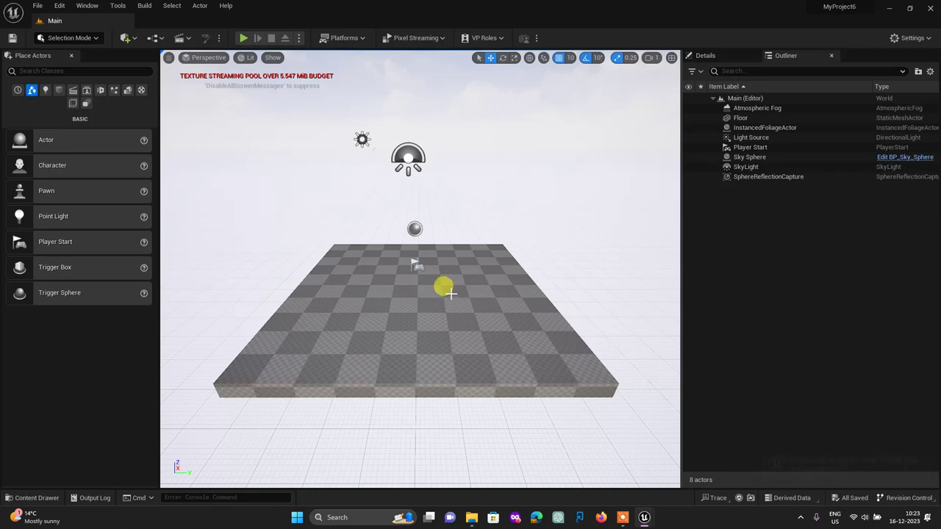
{"action": "scroll", "coordinate": [446, 288], "scroll_direction": "up", "scroll_amount": 2}
{"action": "scroll", "coordinate": [441, 281], "scroll_direction": "up", "scroll_amount": 2}
{"action": "scroll", "coordinate": [441, 279], "scroll_direction": "up", "scroll_amount": 2}
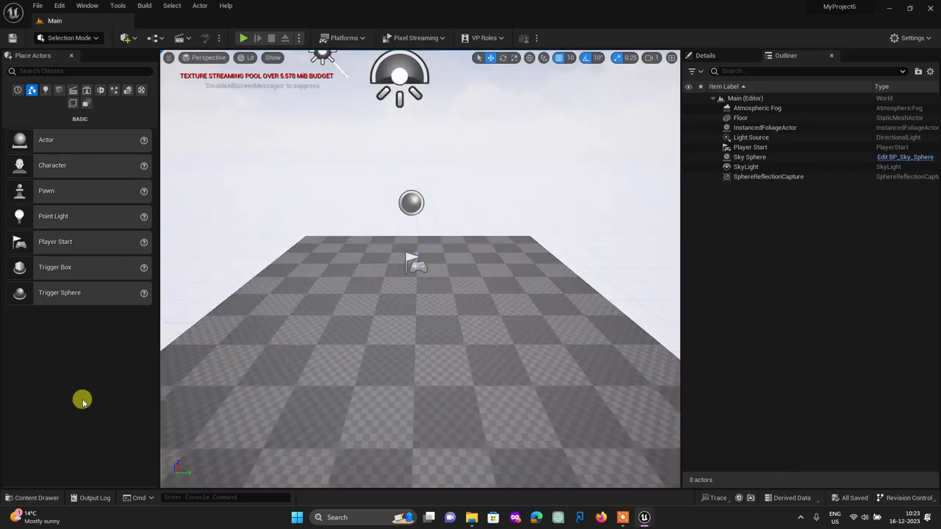
Open the Content Drawer to show the Content folder with StarterContent and the Main level.
{"action": "left_click", "coordinate": [33, 502]}
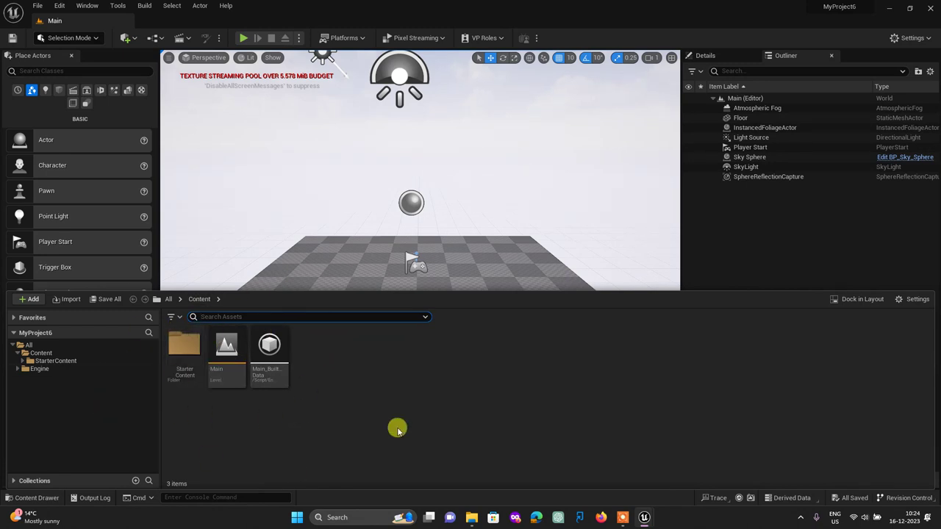
Create a default NewFolder in Content, then delete it again.
{"action": "right_click", "coordinate": [318, 351]}
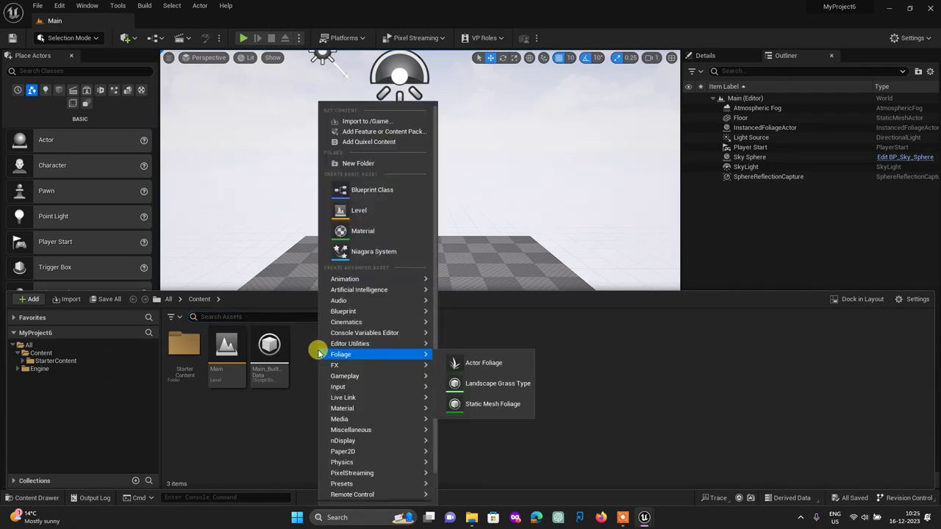
{"action": "left_click", "coordinate": [343, 163]}
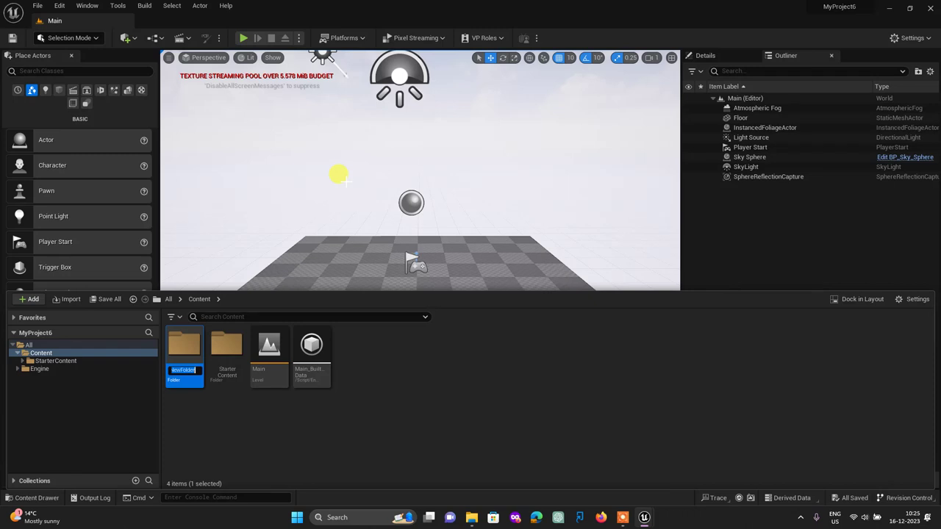
{"action": "key", "text": "Return"}
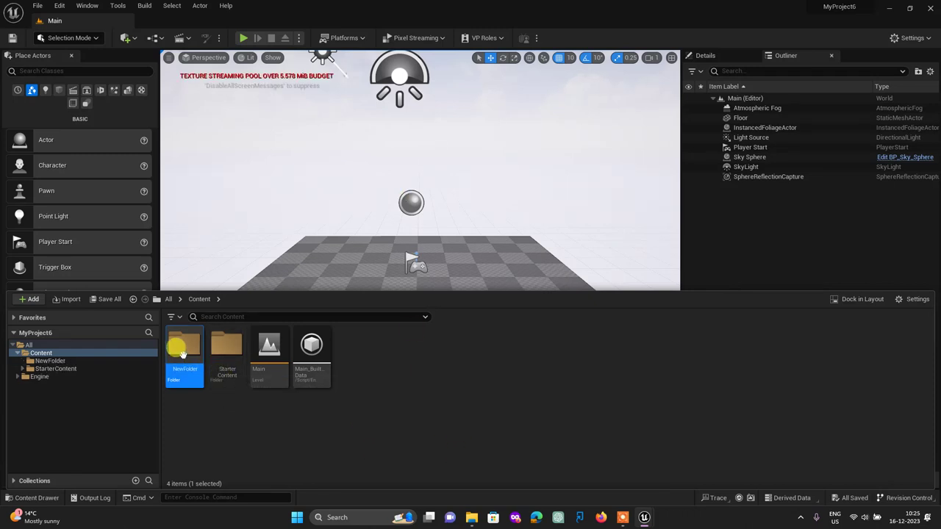
{"action": "key", "text": "Delete"}
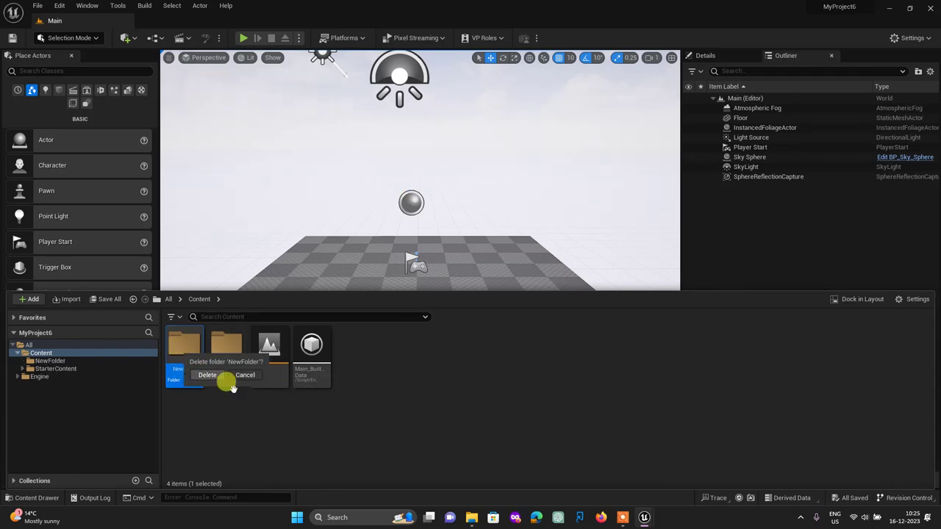
{"action": "left_click", "coordinate": [194, 376]}
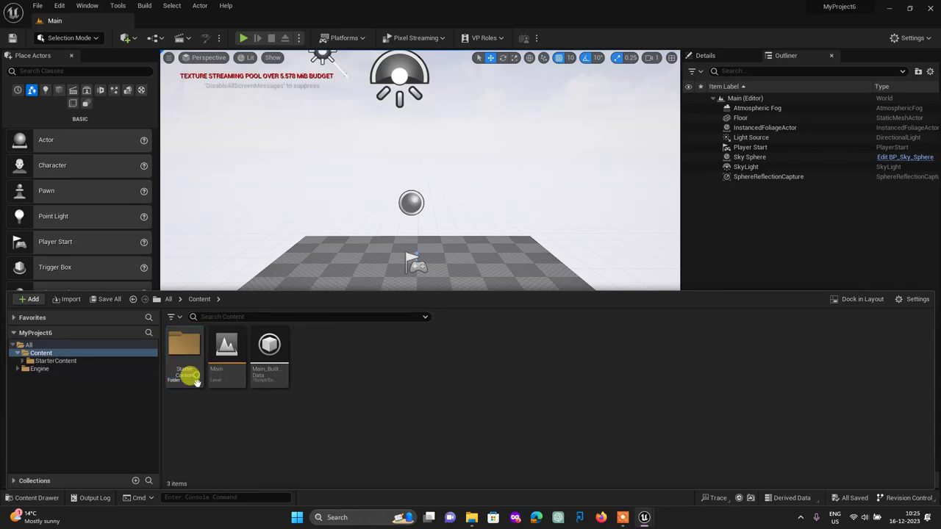
Create a new folder named Mocap in Content.
{"action": "right_click", "coordinate": [350, 359]}
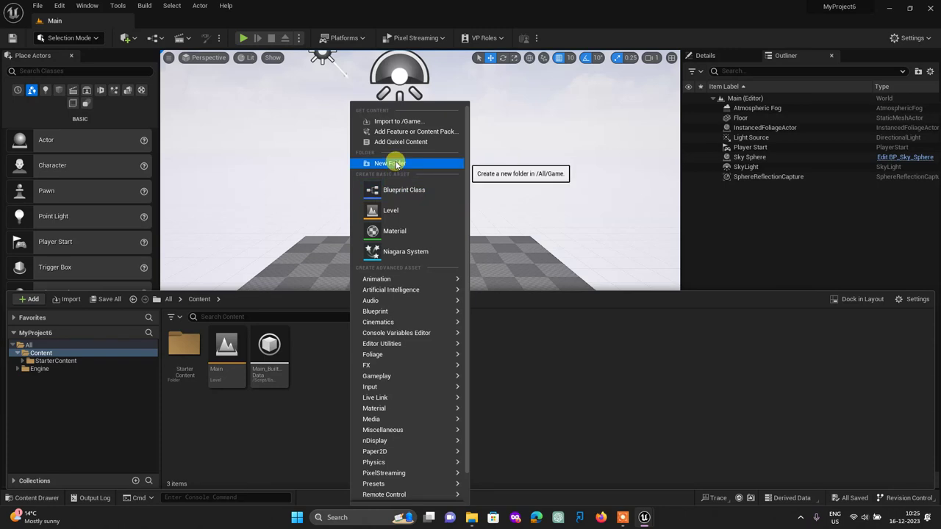
{"action": "left_click", "coordinate": [396, 164]}
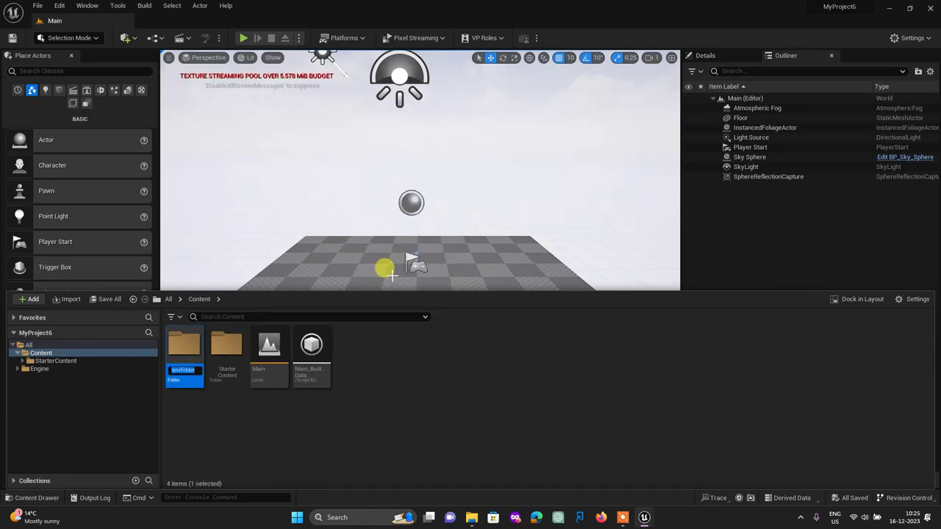
{"action": "type", "text": "Moca"}
{"action": "type", "text": "p"}
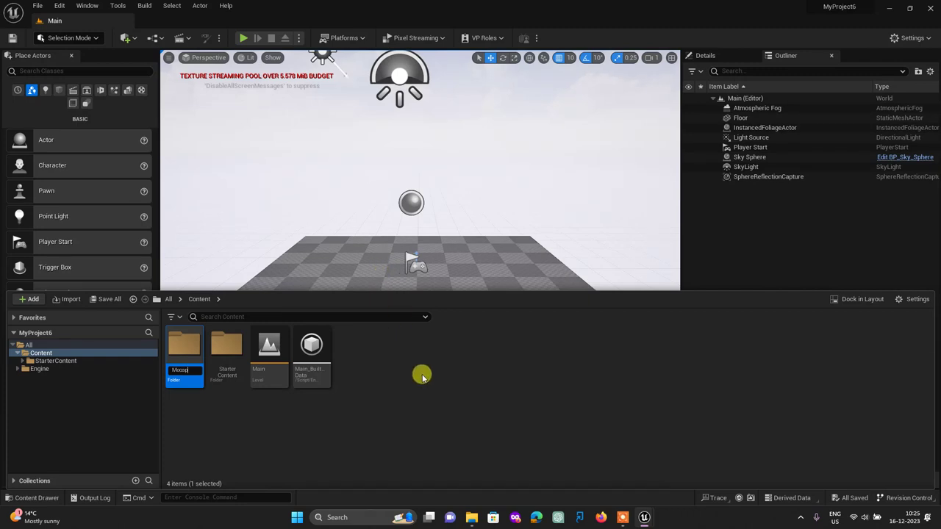
{"action": "key", "text": "Return"}
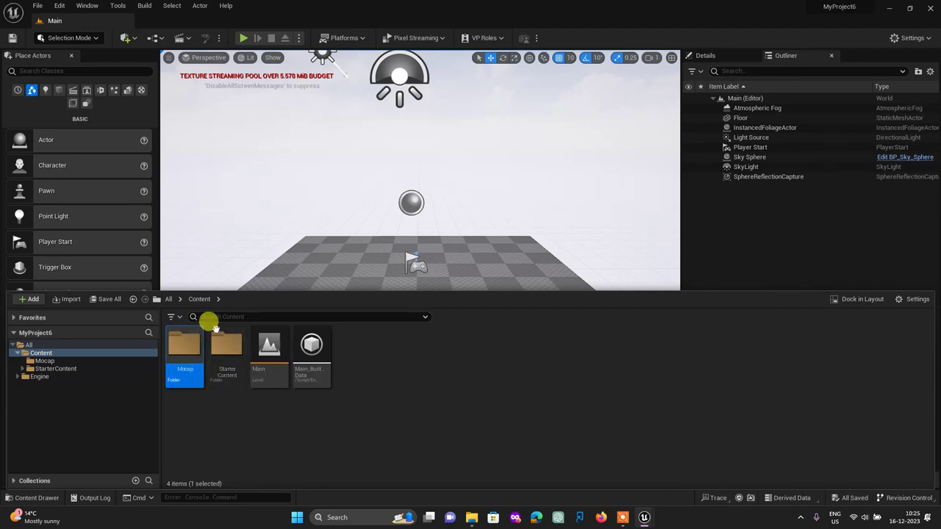
Add another new folder named mixamochar in Content.
{"action": "right_click", "coordinate": [385, 358]}
{"action": "left_click", "coordinate": [435, 164]}
{"action": "type", "text": "animchar"}
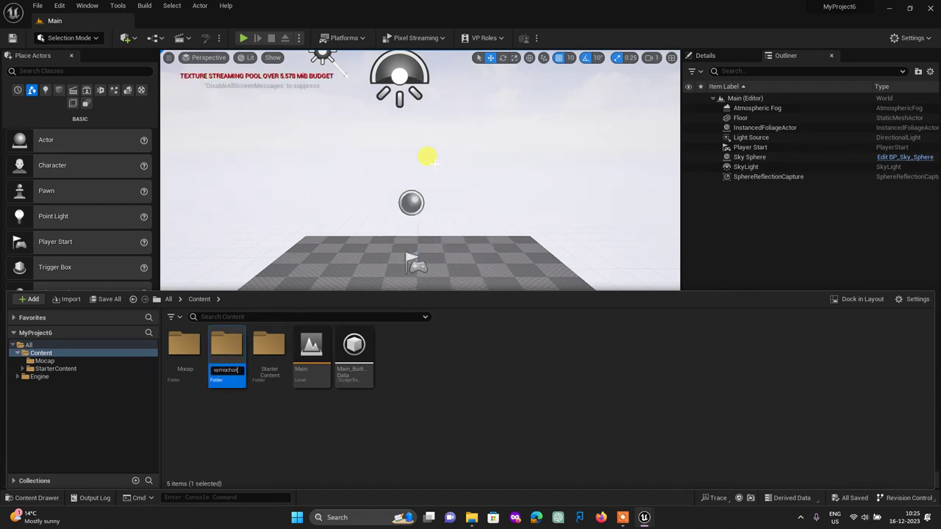
{"action": "key", "text": "Return"}
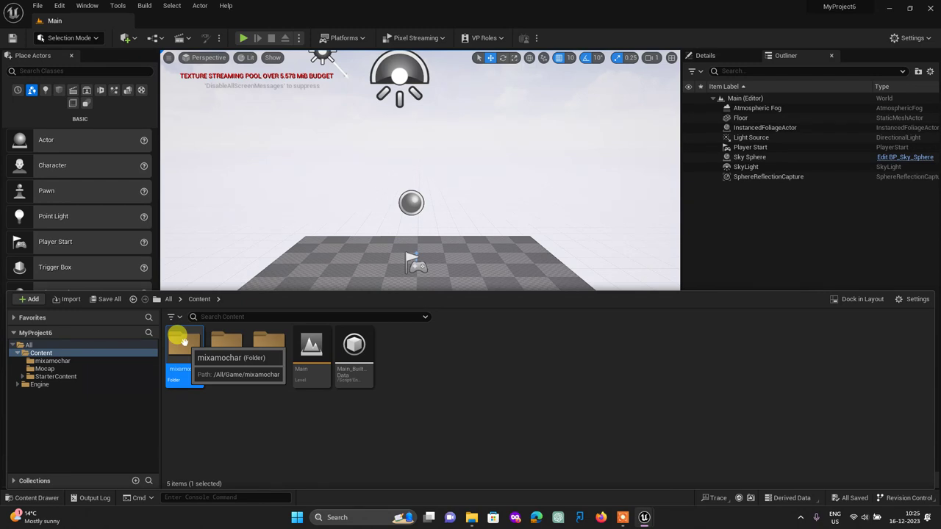
Open the Mocap folder and start an import, browsing Local Disk and Desktop before cancelling.
{"action": "left_click", "coordinate": [210, 347]}
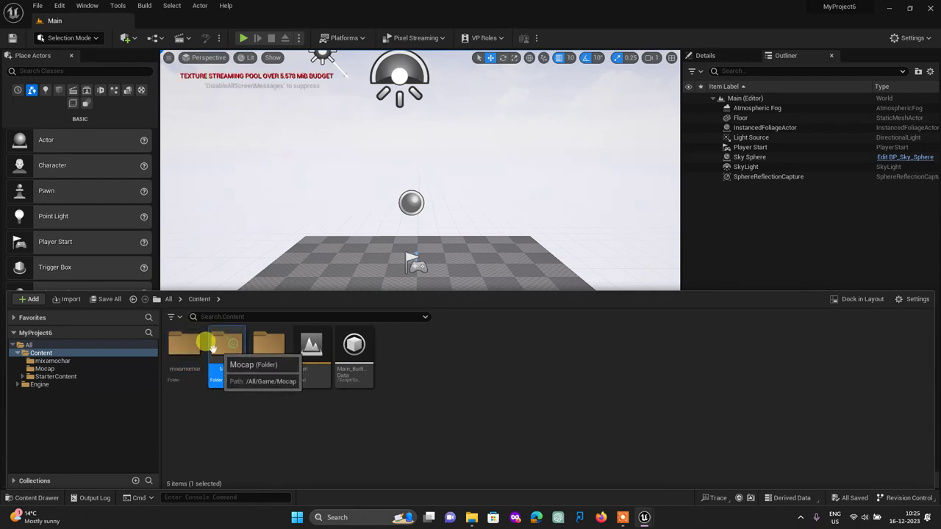
{"action": "double_click", "coordinate": [221, 343]}
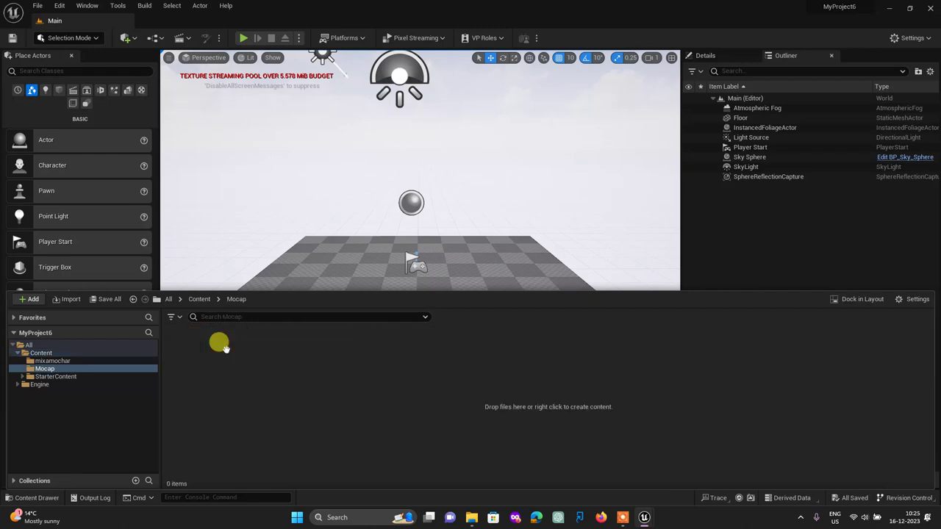
{"action": "right_click", "coordinate": [340, 374]}
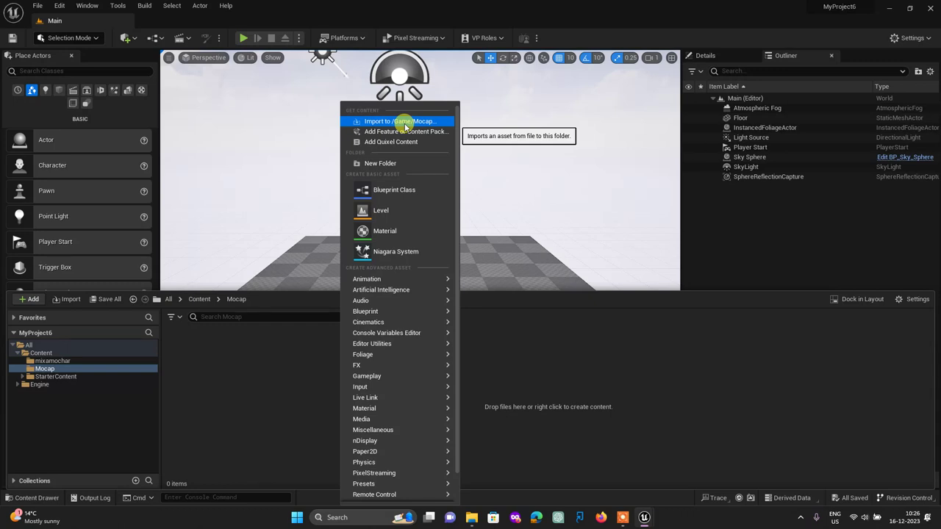
{"action": "left_click", "coordinate": [404, 125]}
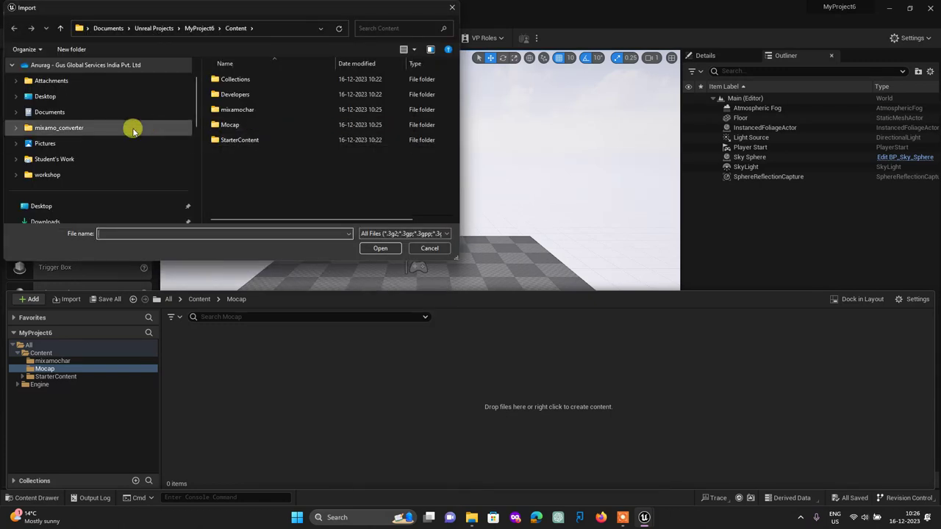
{"action": "scroll", "coordinate": [62, 147], "scroll_direction": "down", "scroll_amount": 3}
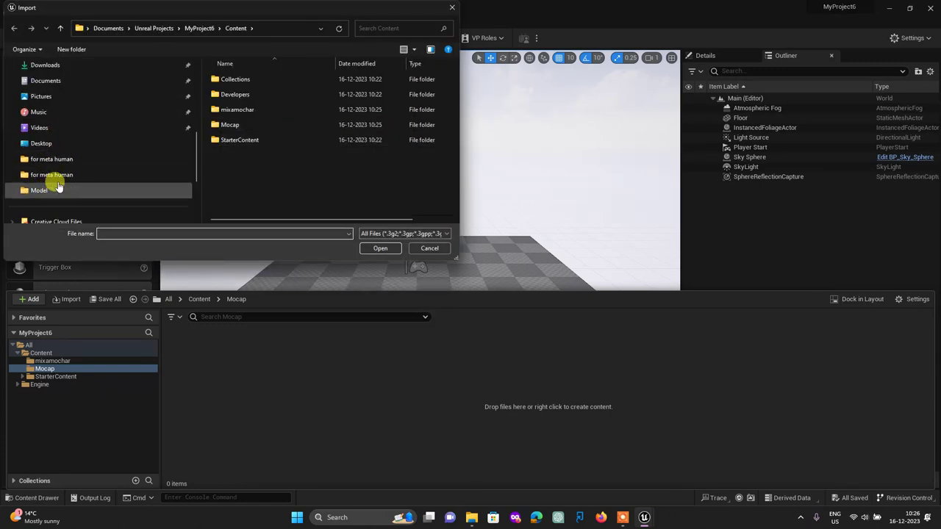
{"action": "scroll", "coordinate": [66, 183], "scroll_direction": "down", "scroll_amount": 2}
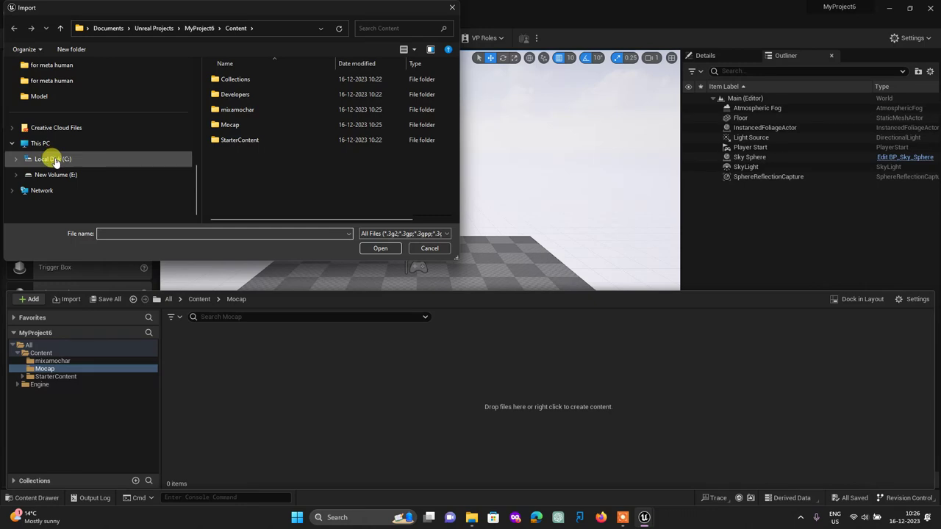
{"action": "left_click", "coordinate": [56, 160]}
{"action": "scroll", "coordinate": [40, 117], "scroll_direction": "up", "scroll_amount": 3}
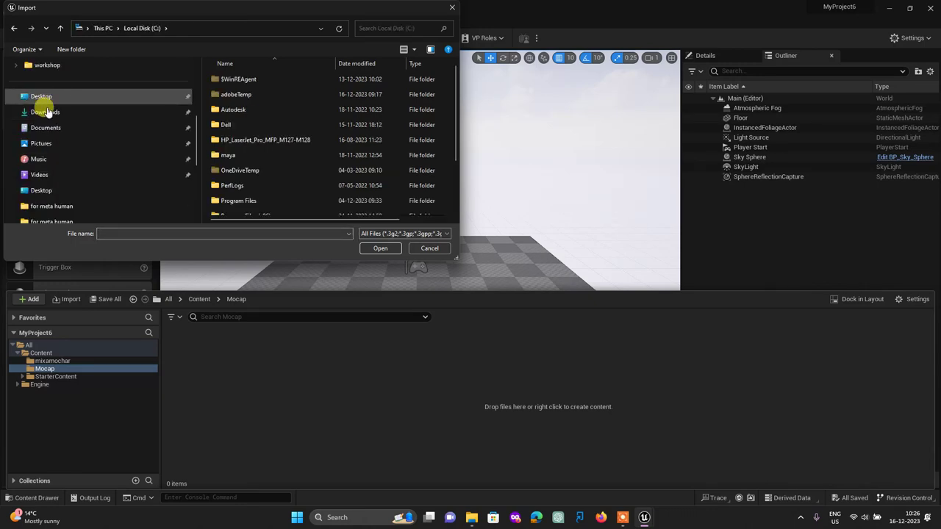
{"action": "left_click", "coordinate": [44, 190]}
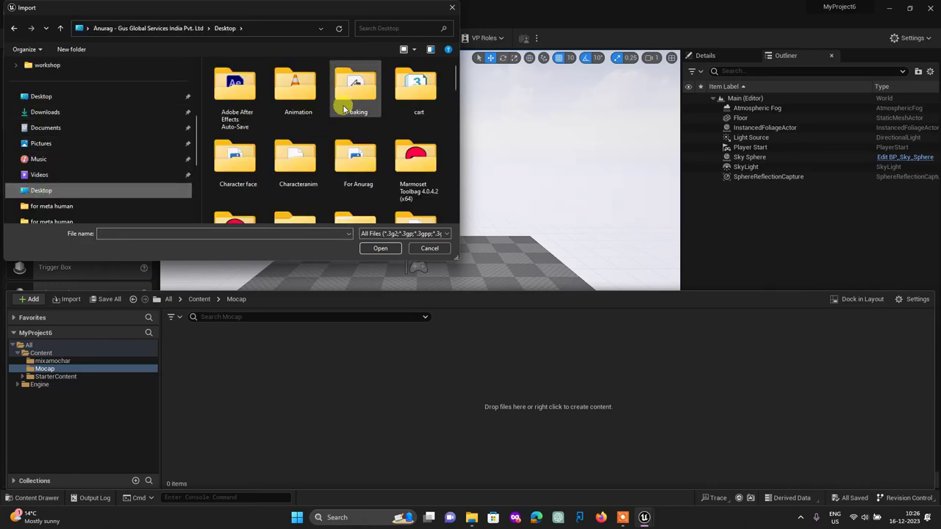
{"action": "scroll", "coordinate": [355, 151], "scroll_direction": "down", "scroll_amount": 1}
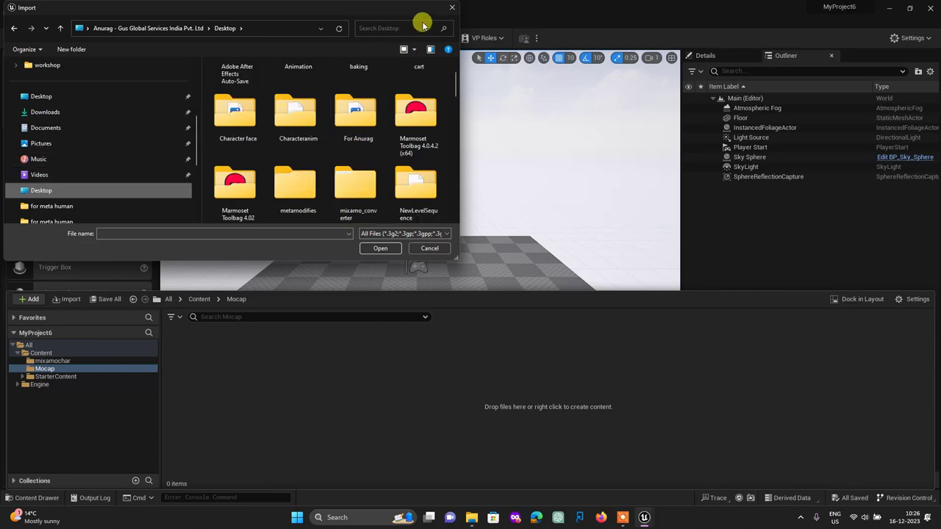
{"action": "left_click", "coordinate": [454, 6]}
Import into Mocap by choosing part_1.fbx from the Model folder.
{"action": "right_click", "coordinate": [371, 376]}
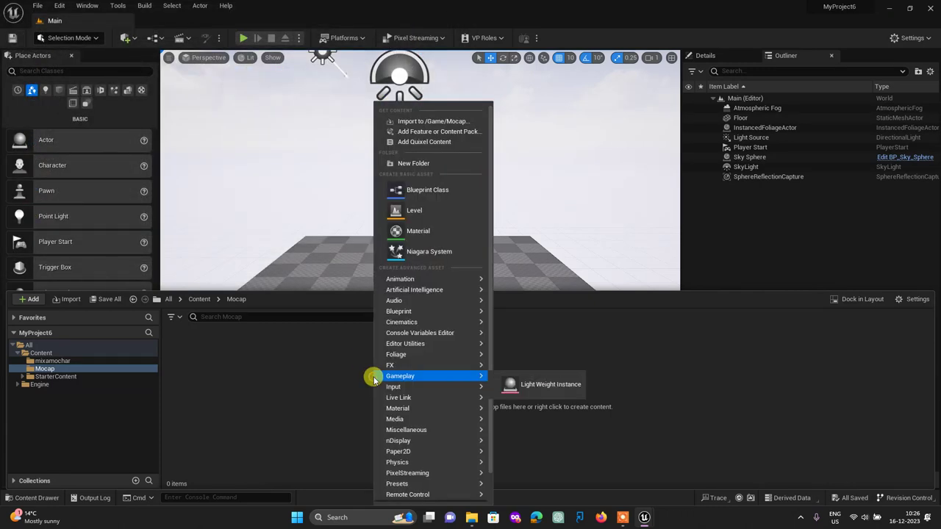
{"action": "left_click", "coordinate": [420, 122]}
{"action": "scroll", "coordinate": [92, 129], "scroll_direction": "down", "scroll_amount": 4}
{"action": "scroll", "coordinate": [88, 136], "scroll_direction": "down", "scroll_amount": 1}
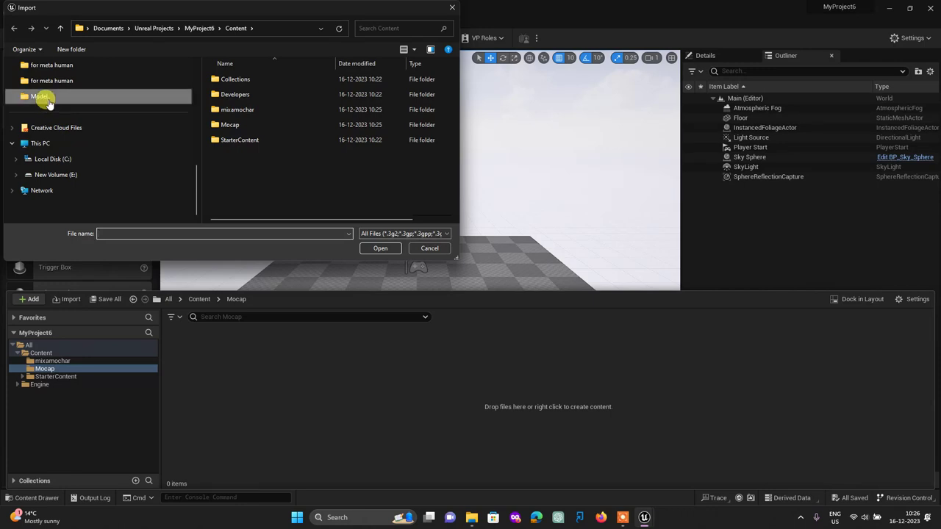
{"action": "left_click", "coordinate": [45, 100]}
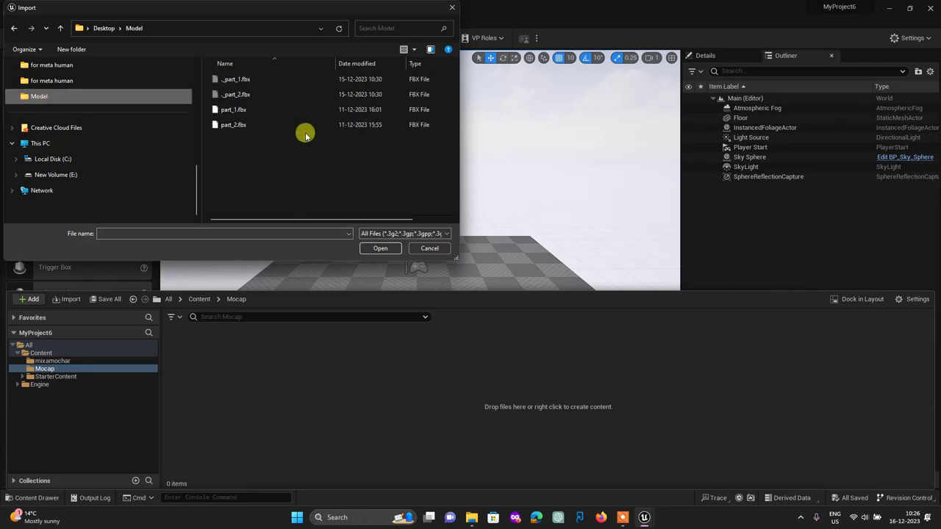
{"action": "left_click", "coordinate": [237, 116]}
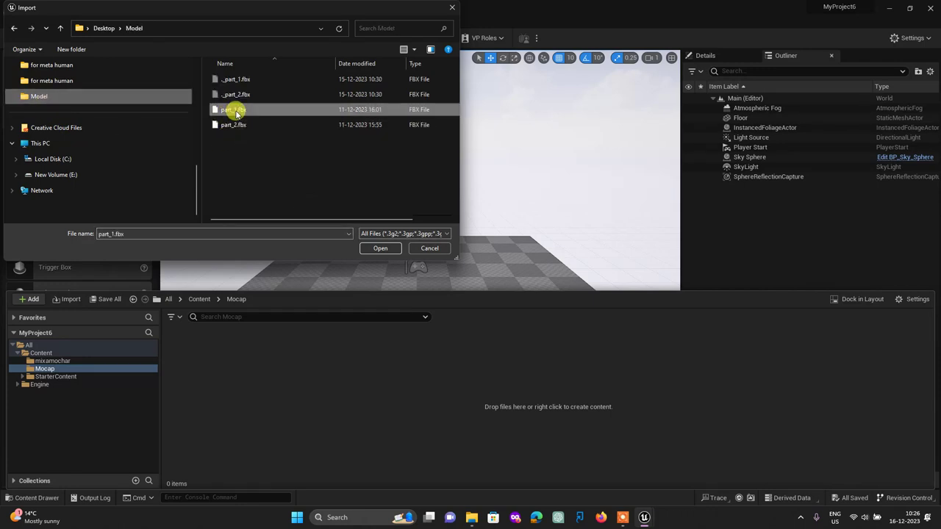
{"action": "left_click", "coordinate": [380, 249]}
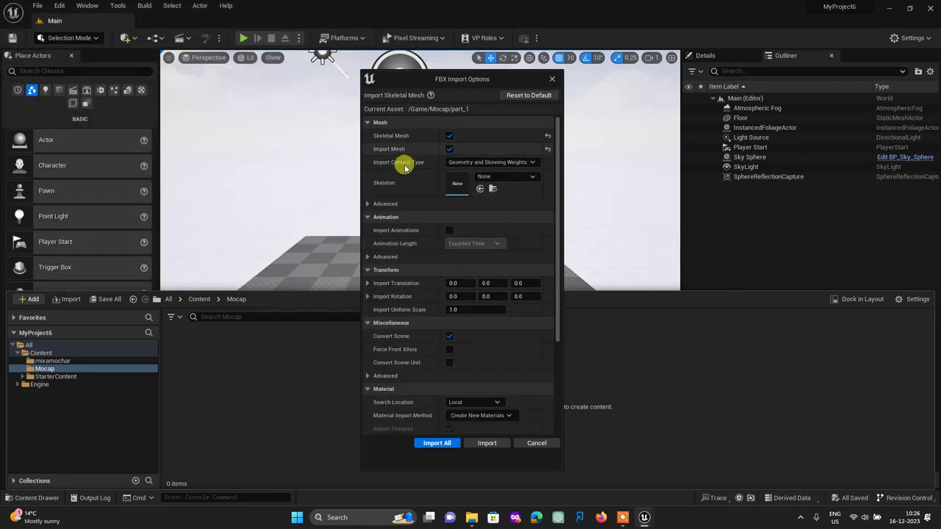
Import part_1 with Import Animations enabled, then clear the FBX import messages.
{"action": "left_click", "coordinate": [449, 231]}
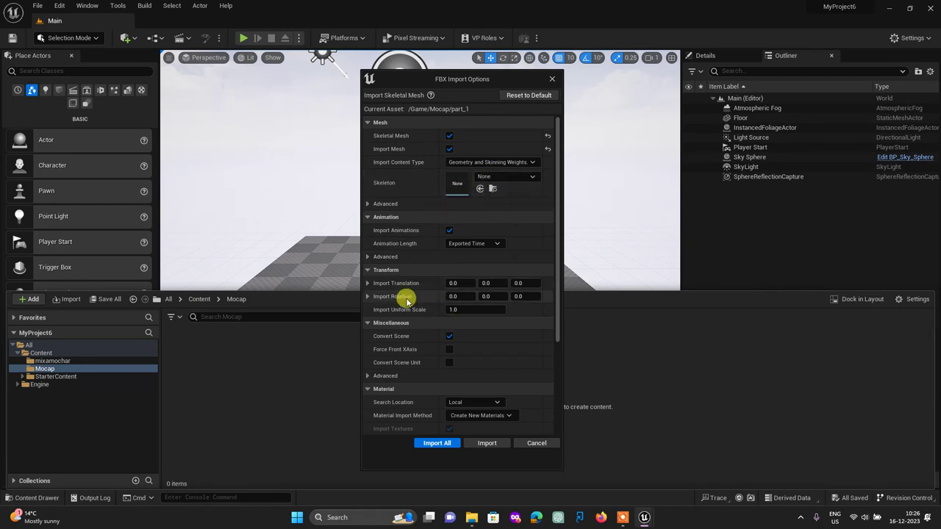
{"action": "left_click", "coordinate": [449, 233]}
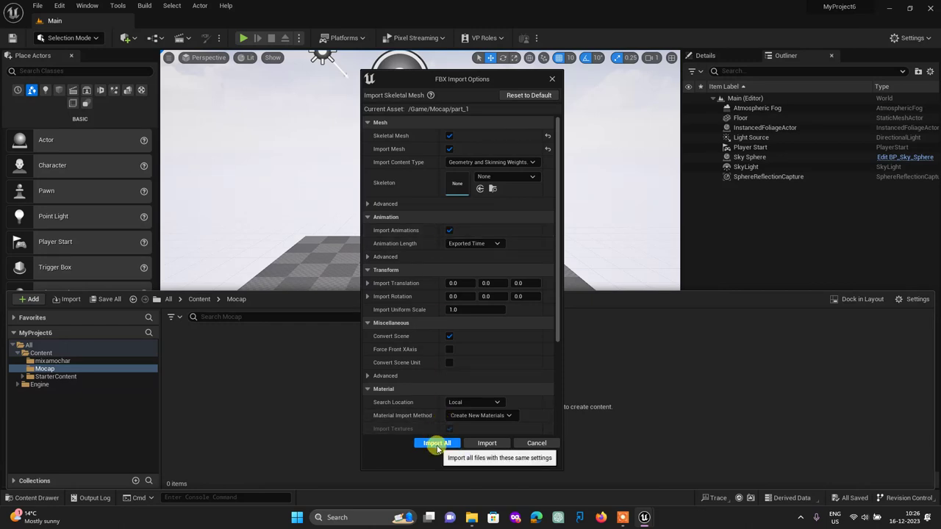
{"action": "left_click", "coordinate": [437, 444]}
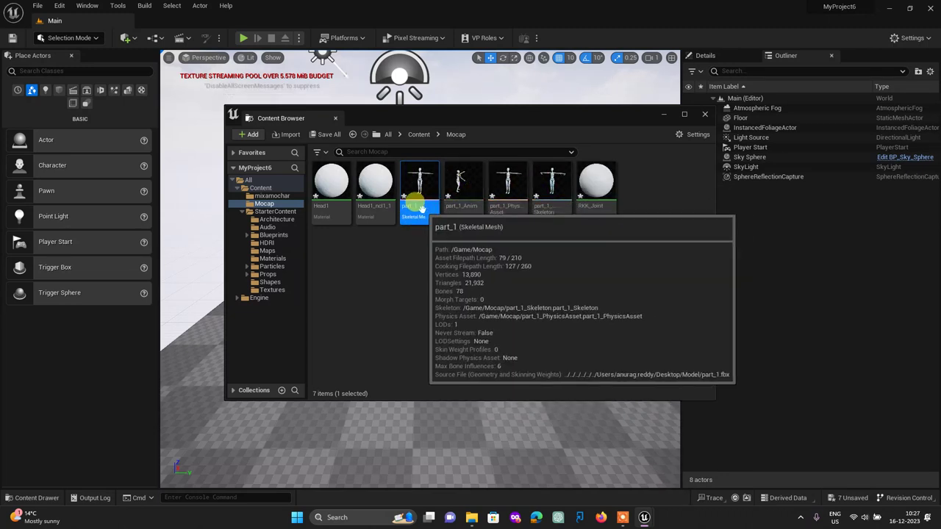
{"action": "left_click", "coordinate": [666, 117]}
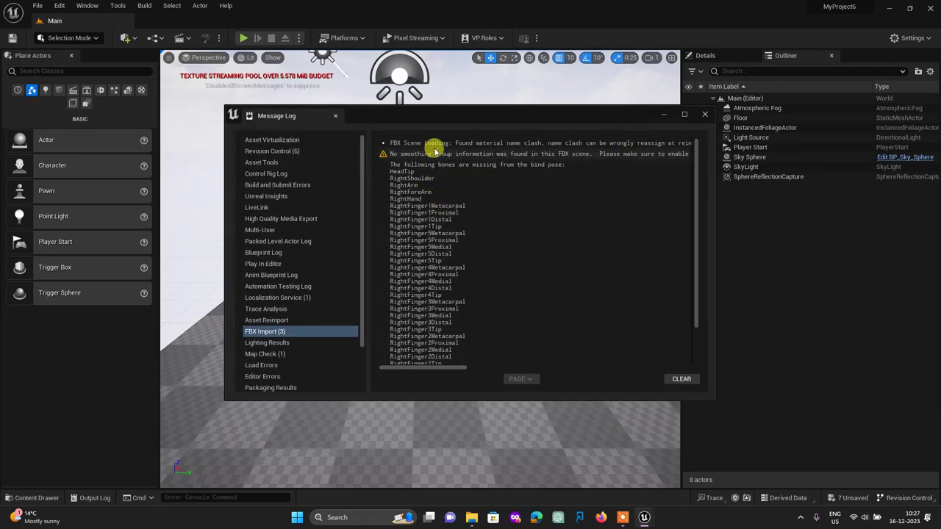
{"action": "left_click", "coordinate": [679, 379]}
Close the message log and choose Downloads\Ch07_nonPBR.fbx for import into mixamochar.
{"action": "left_click", "coordinate": [705, 114]}
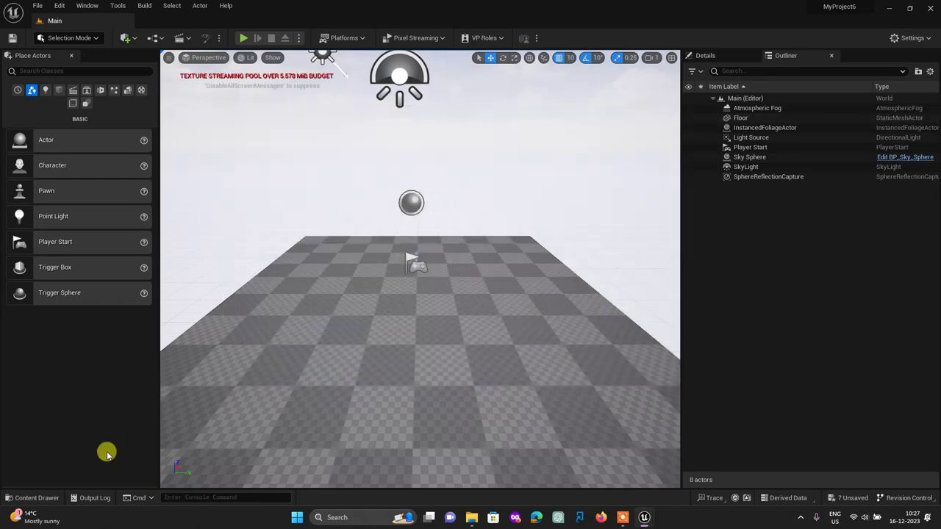
{"action": "left_click", "coordinate": [32, 497]}
{"action": "left_click", "coordinate": [49, 368]}
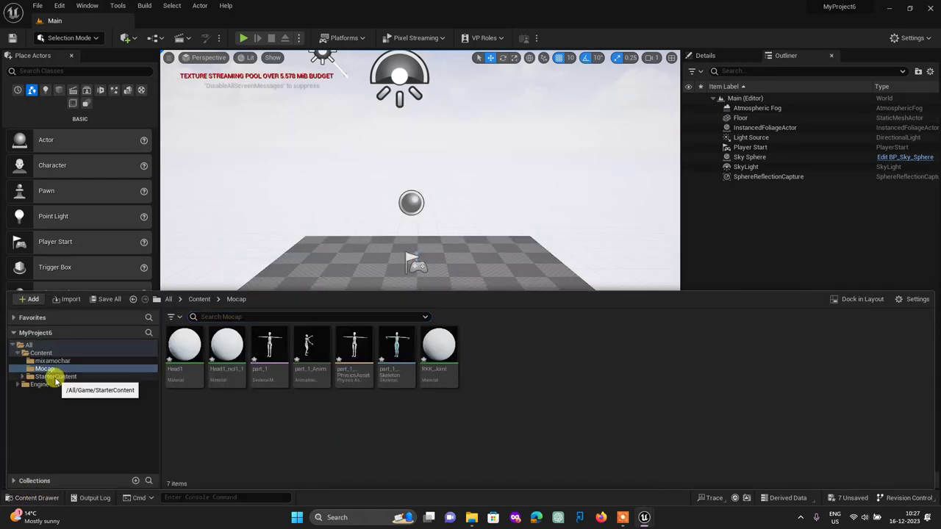
{"action": "left_click", "coordinate": [48, 360]}
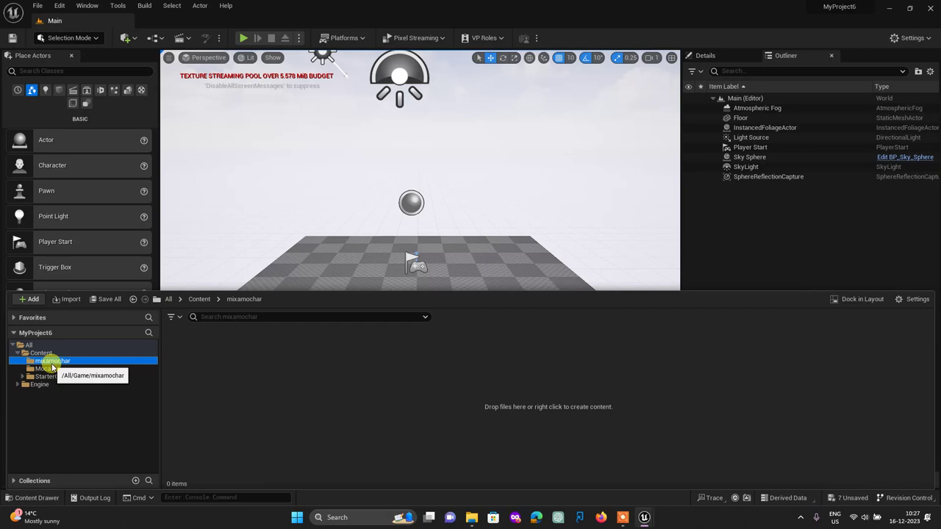
{"action": "right_click", "coordinate": [249, 359]}
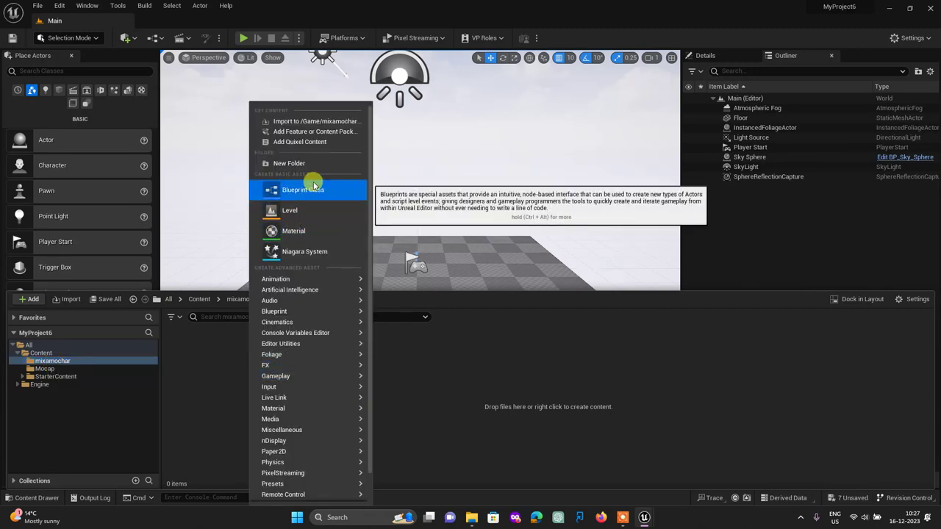
{"action": "left_click", "coordinate": [318, 123]}
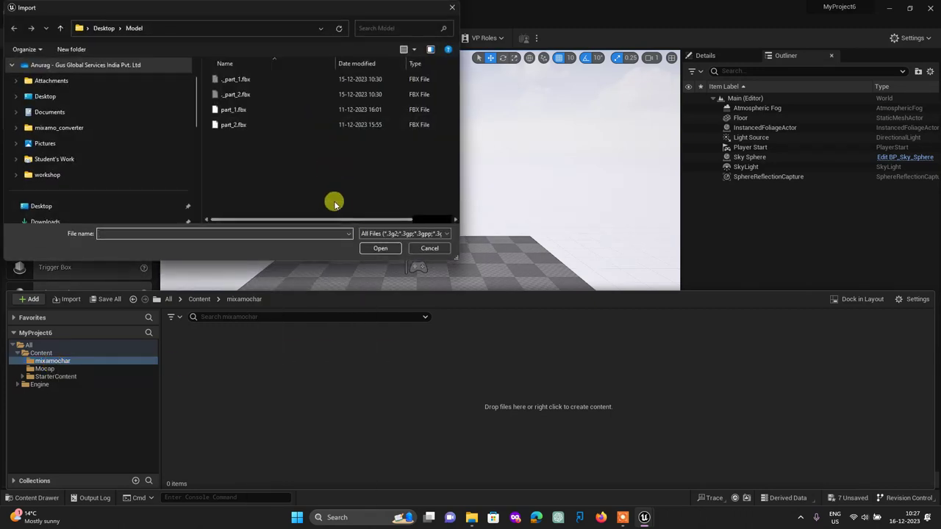
{"action": "scroll", "coordinate": [74, 160], "scroll_direction": "down", "scroll_amount": 2}
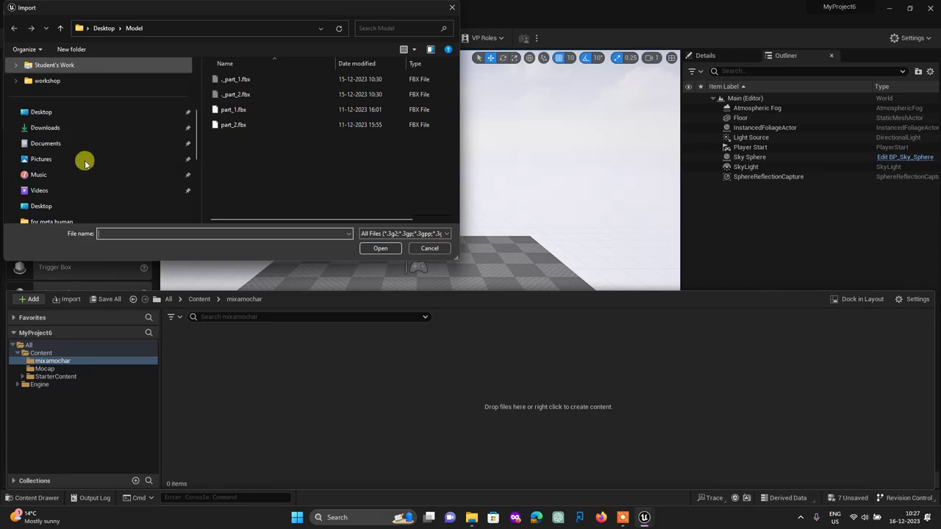
{"action": "left_click", "coordinate": [45, 128]}
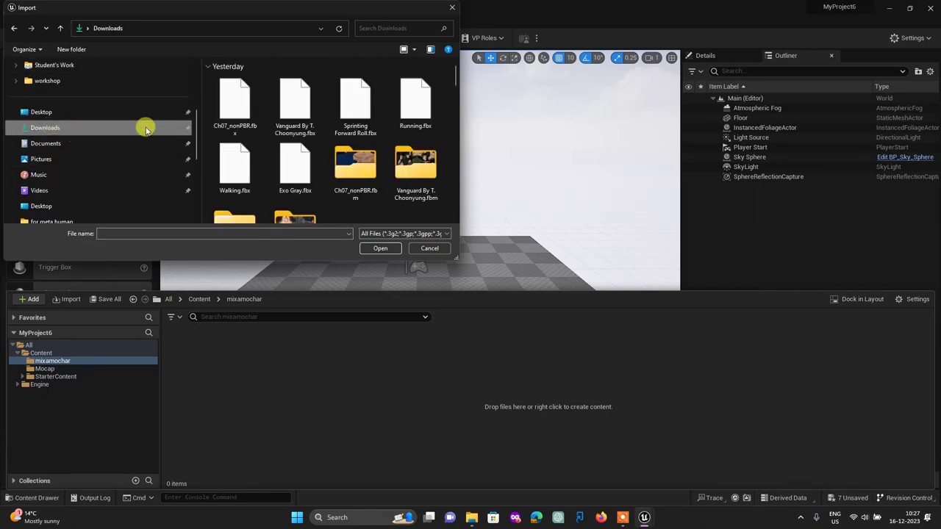
{"action": "left_click", "coordinate": [243, 97]}
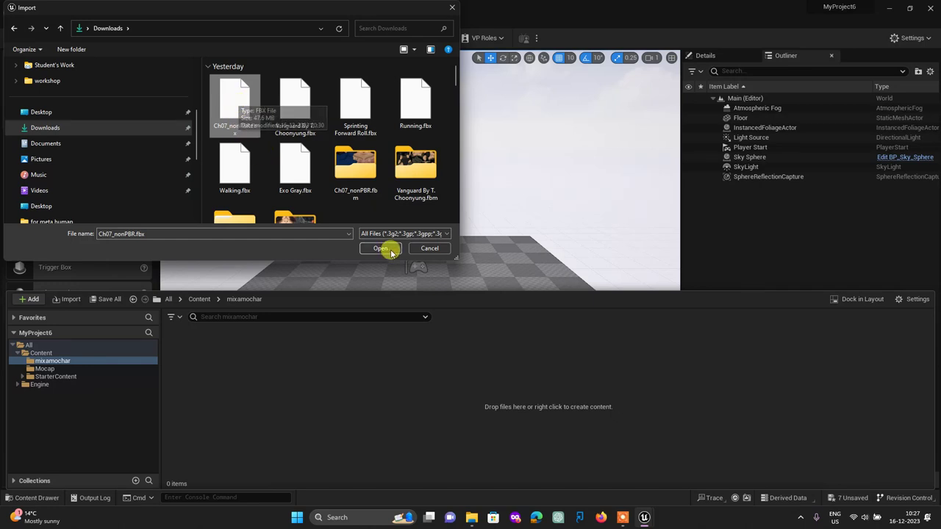
{"action": "left_click", "coordinate": [384, 249]}
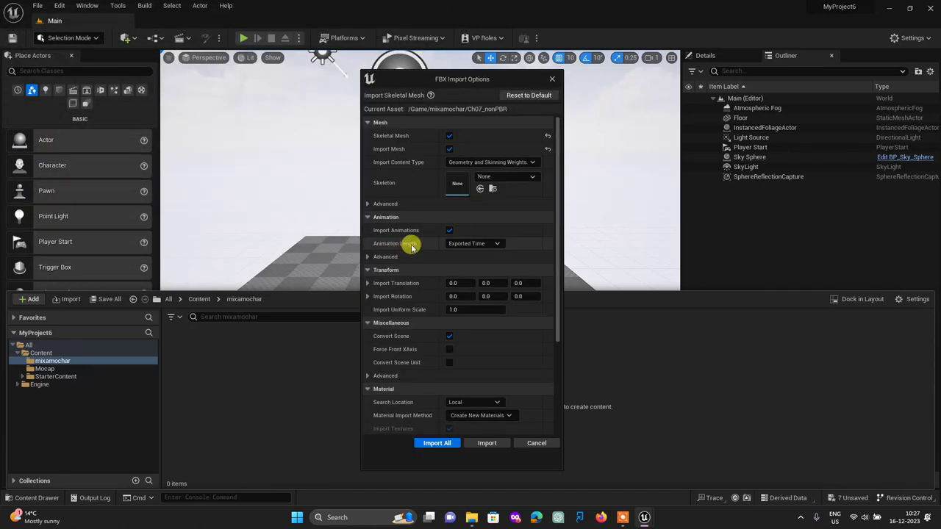
Import Ch07_nonPBR with Import Animations turned off.
{"action": "left_click", "coordinate": [449, 234]}
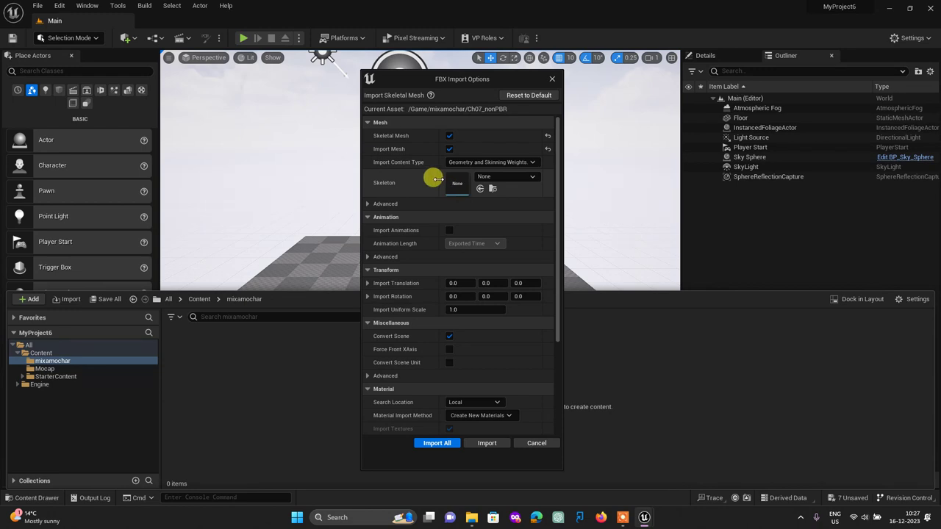
{"action": "left_click", "coordinate": [447, 445]}
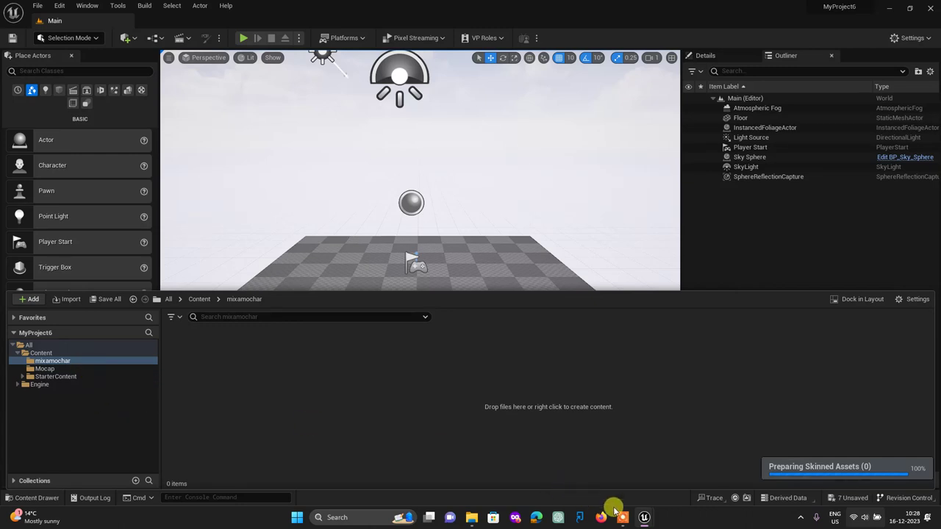
{"action": "mouse_move", "coordinate": [615, 511]}
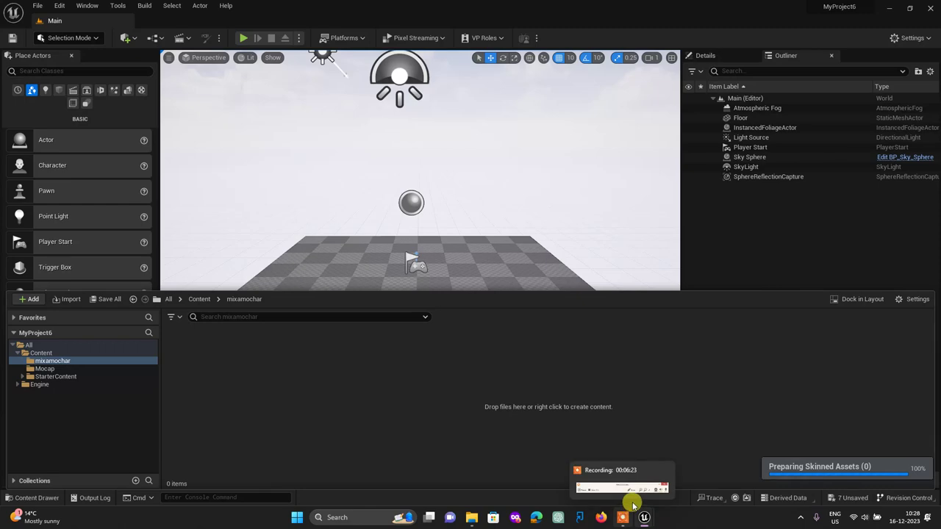
{"action": "mouse_move", "coordinate": [650, 519]}
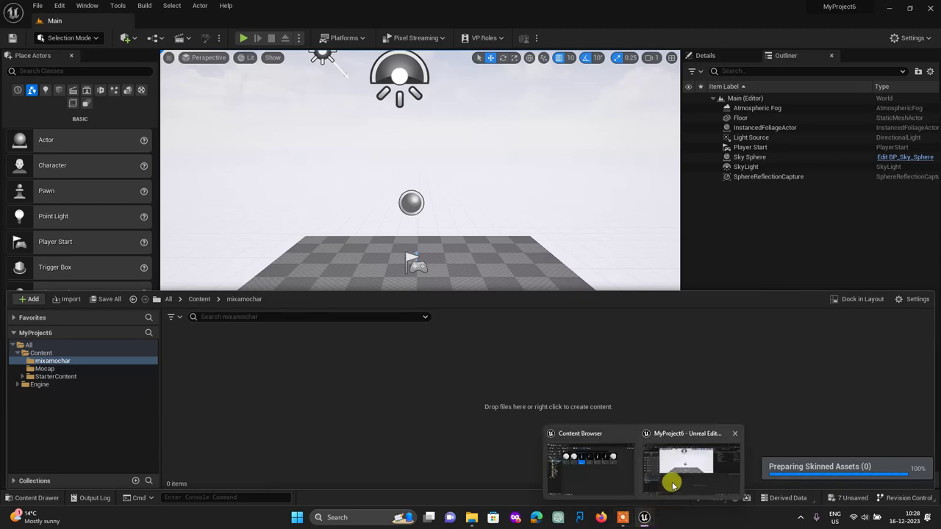
{"action": "left_click", "coordinate": [670, 482]}
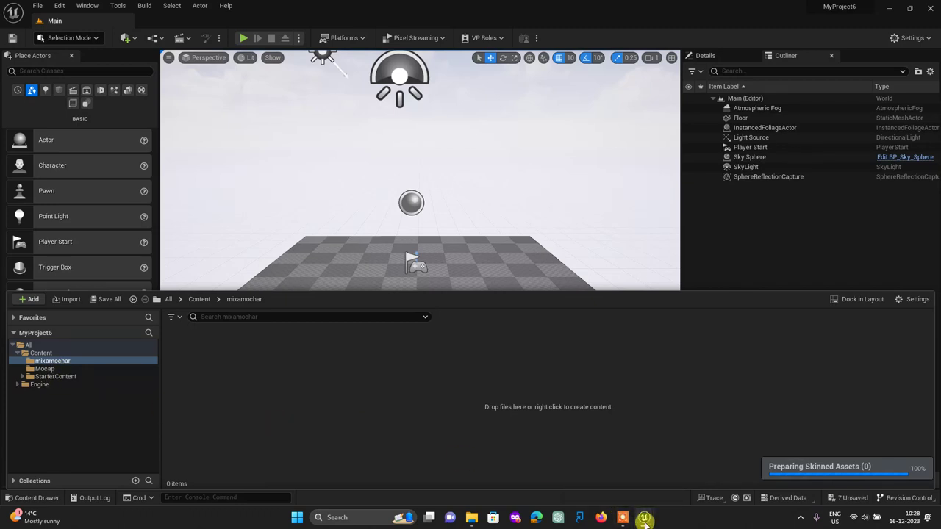
{"action": "left_click", "coordinate": [661, 441]}
{"action": "mouse_move", "coordinate": [643, 521]}
{"action": "left_click", "coordinate": [675, 476]}
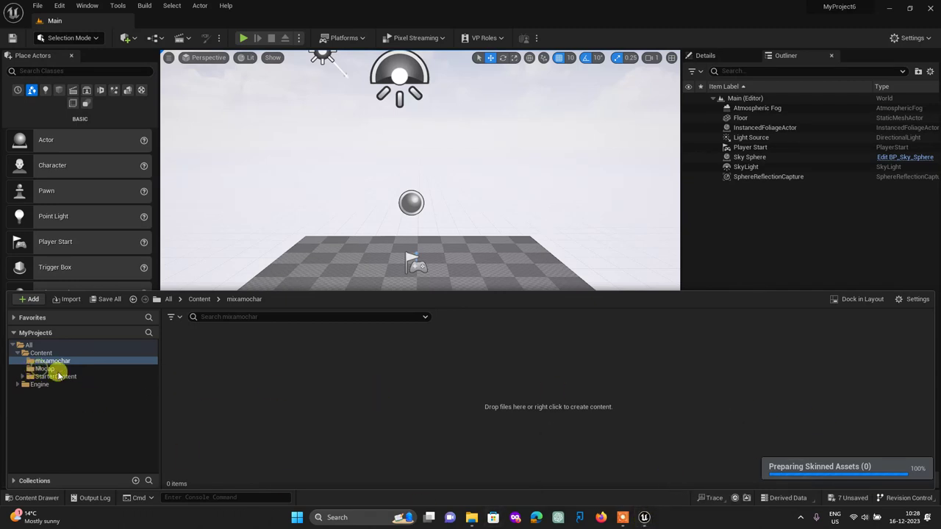
{"action": "mouse_move", "coordinate": [644, 520]}
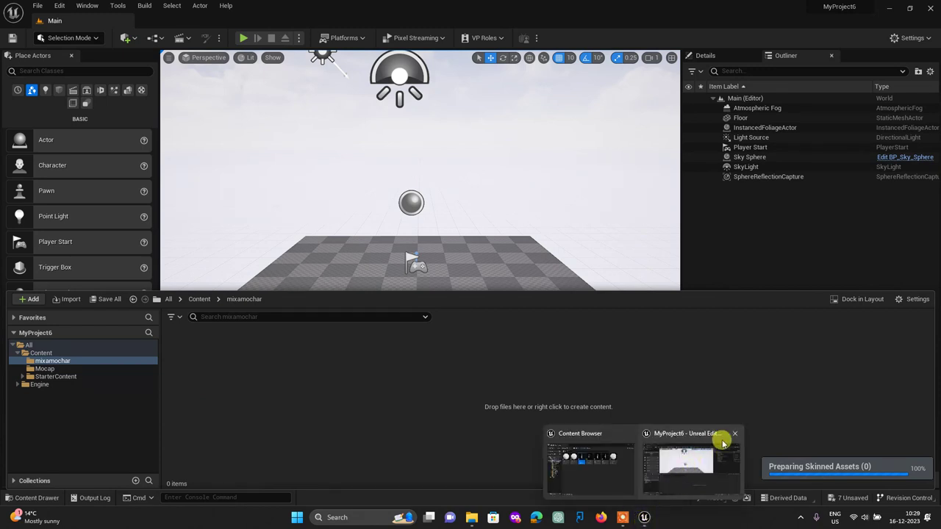
{"action": "left_click", "coordinate": [685, 446]}
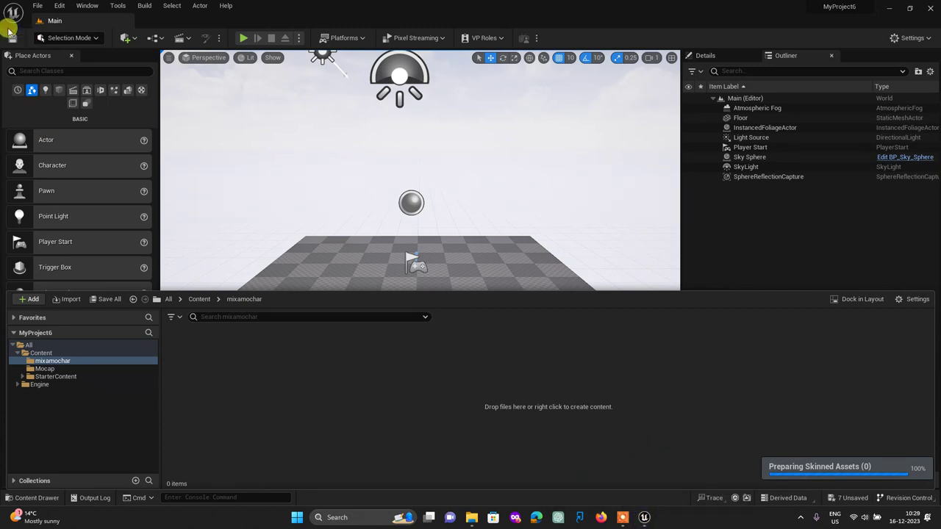
{"action": "mouse_move", "coordinate": [641, 514]}
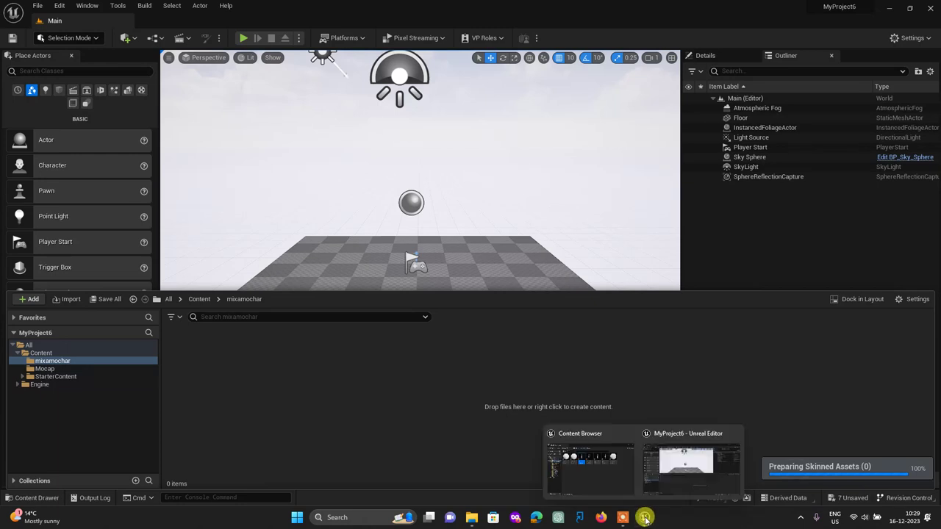
{"action": "left_click", "coordinate": [616, 469]}
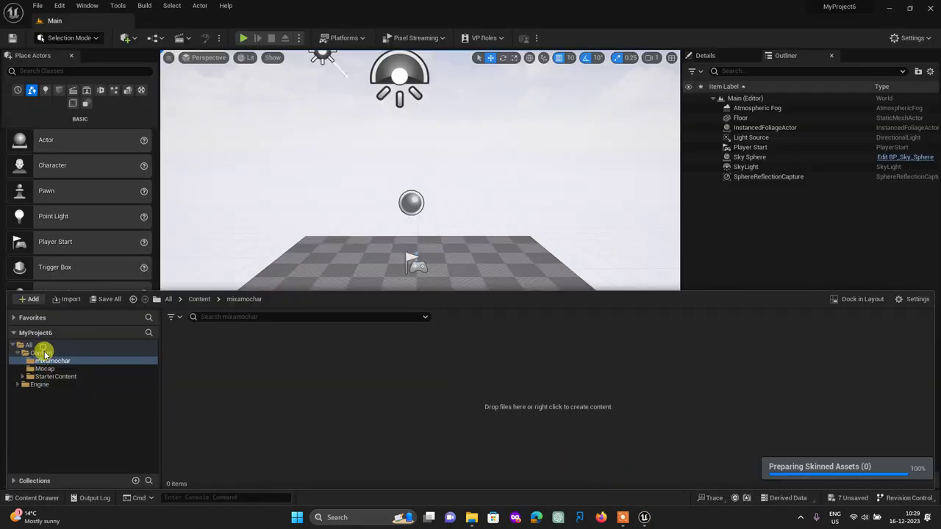
{"action": "mouse_move", "coordinate": [643, 517]}
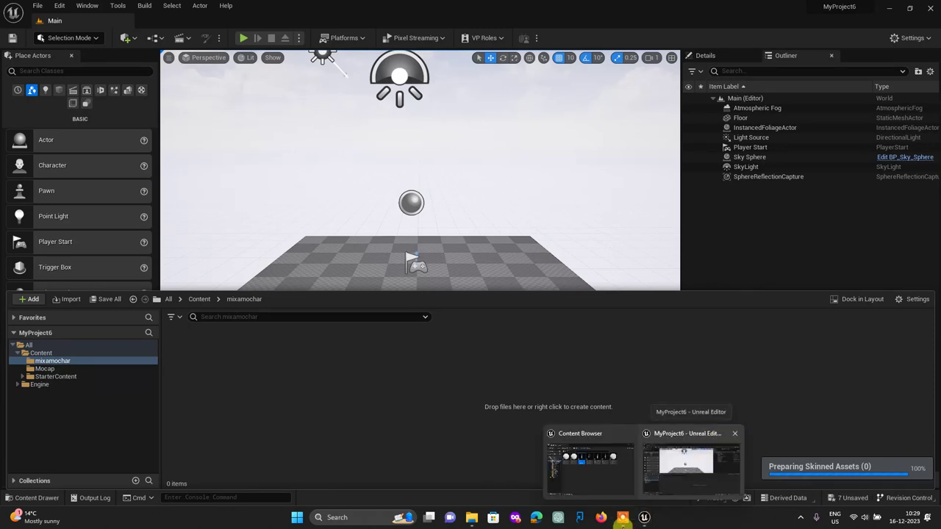
{"action": "left_click", "coordinate": [624, 518]}
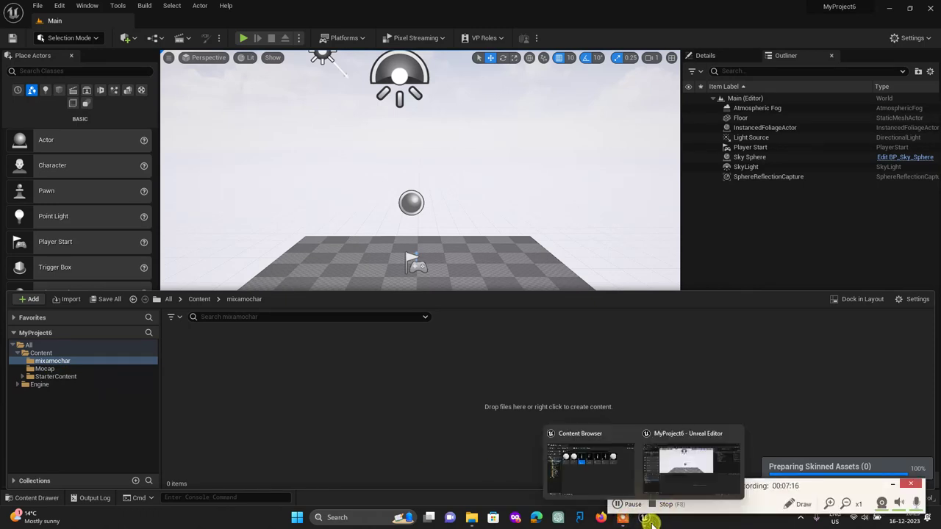
{"action": "left_click", "coordinate": [713, 452]}
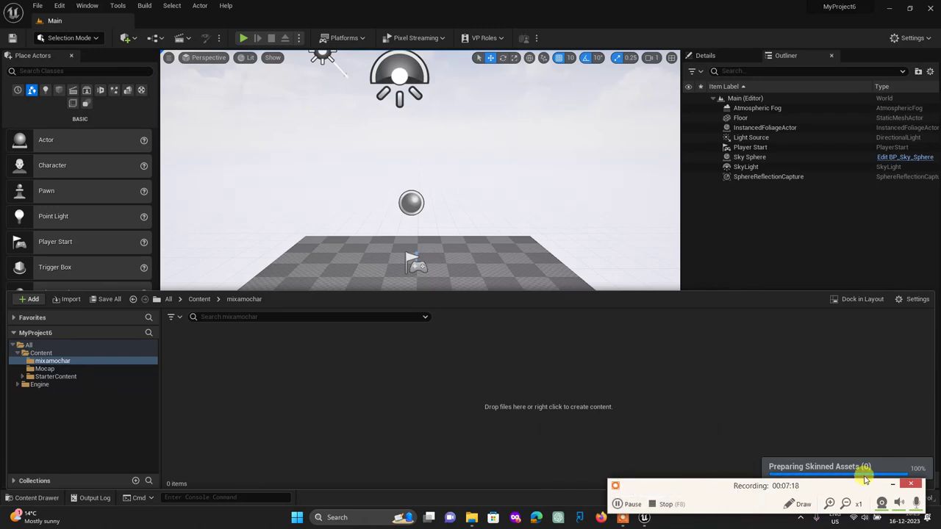
{"action": "mouse_move", "coordinate": [645, 516]}
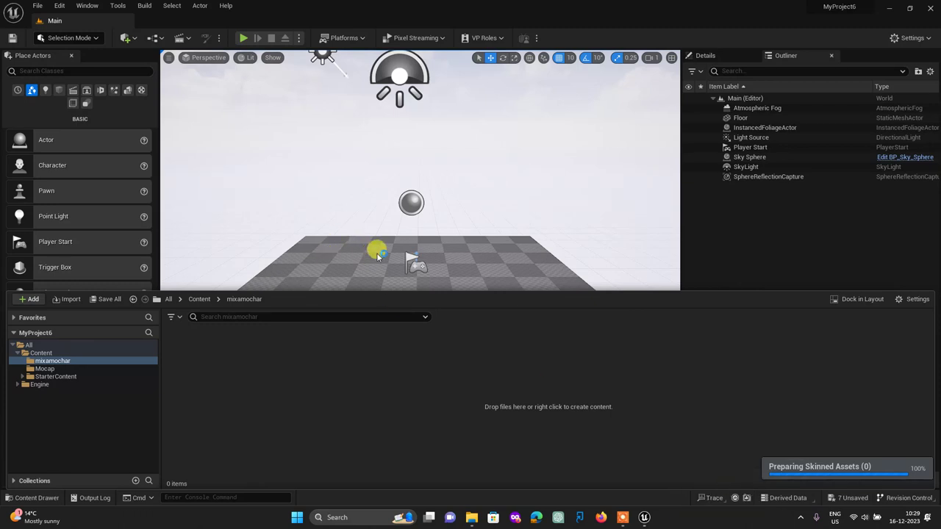
End the frozen Unreal Editor process in Task Manager and start the Epic Games Launcher.
{"action": "key", "text": "ctrl+shift+Escape"}
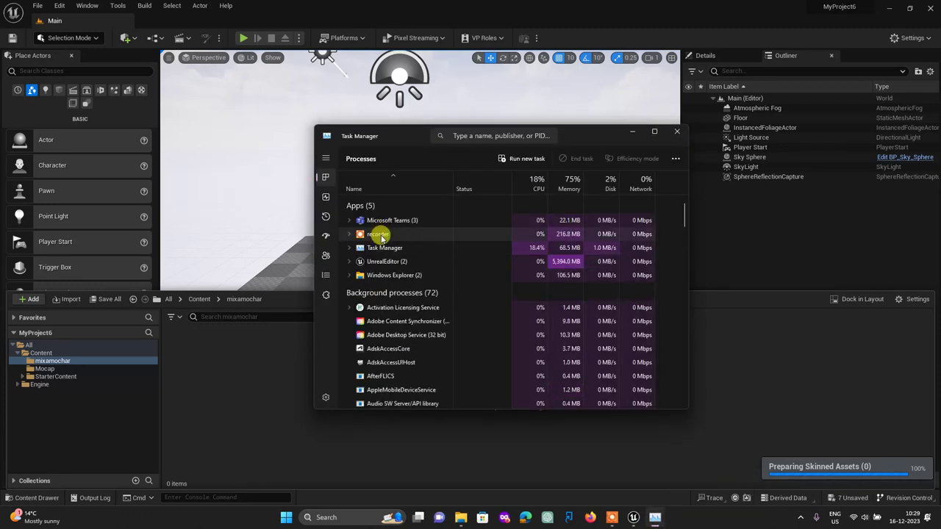
{"action": "right_click", "coordinate": [384, 262]}
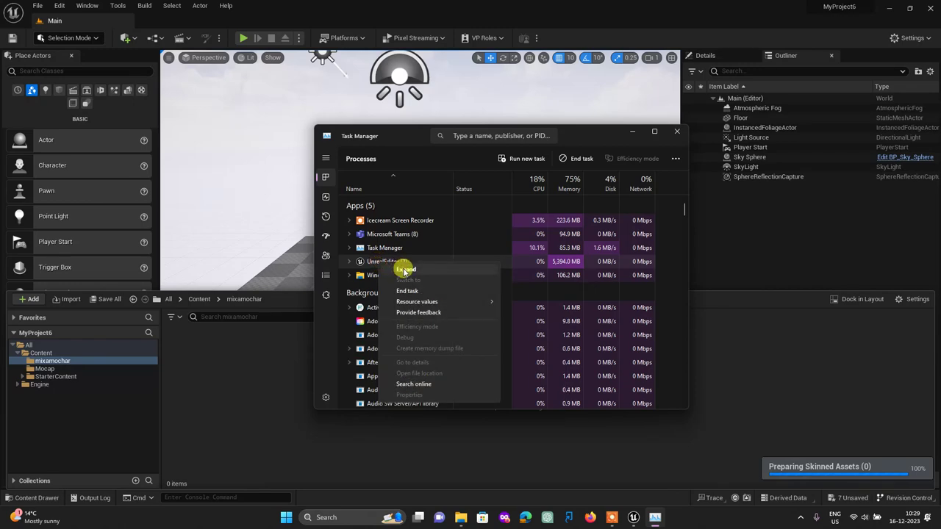
{"action": "left_click", "coordinate": [406, 290]}
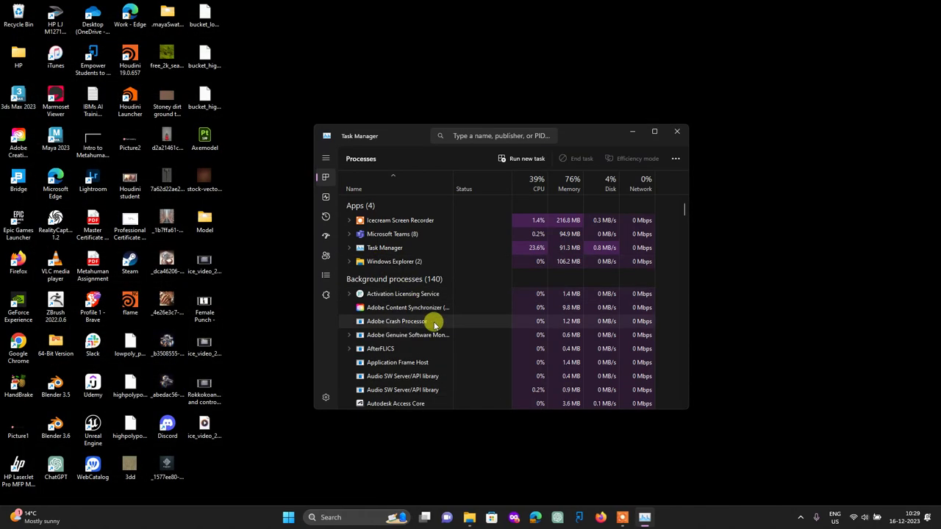
{"action": "left_click", "coordinate": [632, 137]}
{"action": "double_click", "coordinate": [18, 220]}
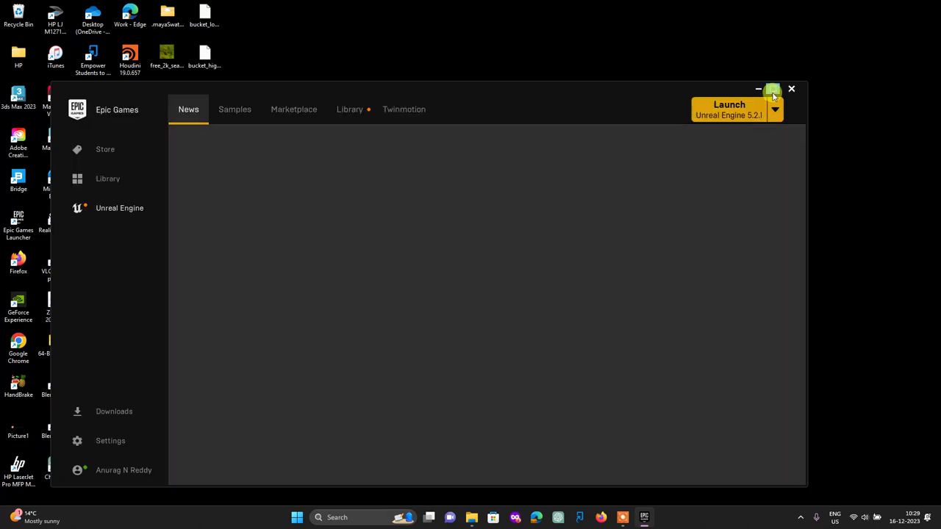
Maximize the Epic Games Launcher and launch Unreal Engine 5.2.1.
{"action": "left_click", "coordinate": [772, 88]}
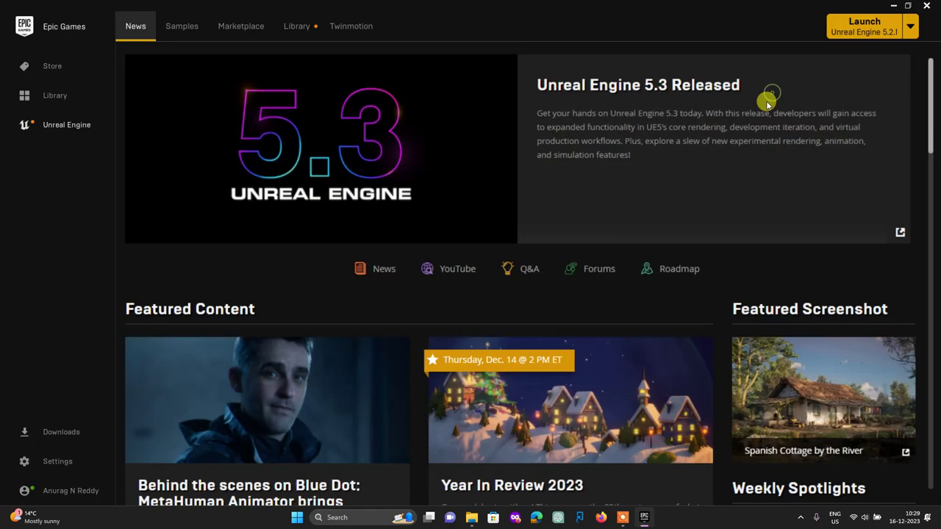
{"action": "left_click", "coordinate": [848, 25]}
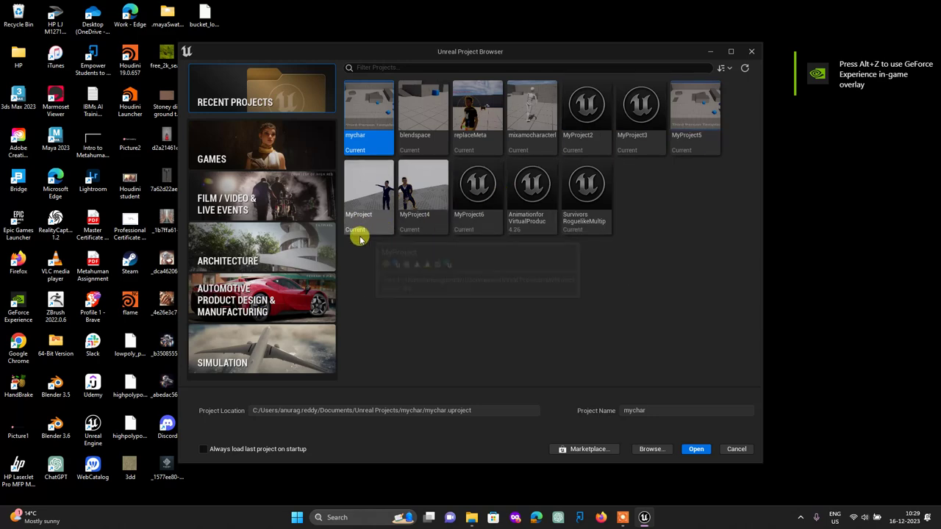
Open the MyProject6 project from the Unreal Project Browser.
{"action": "left_click", "coordinate": [485, 195]}
{"action": "double_click", "coordinate": [485, 195]}
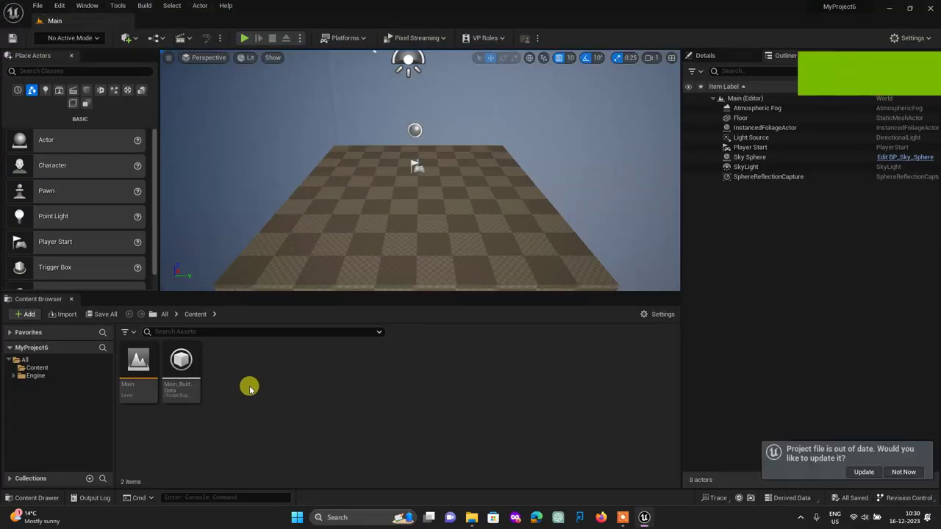
Import Ch07_nonPBR.fbx from Downloads into the mixamochar folder with default options.
{"action": "left_click", "coordinate": [41, 384]}
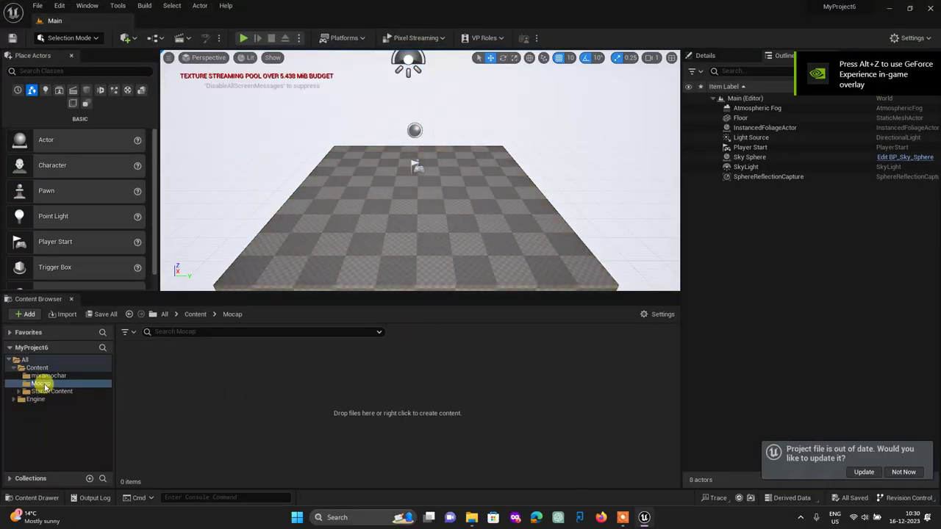
{"action": "left_click", "coordinate": [47, 376]}
{"action": "right_click", "coordinate": [371, 397]}
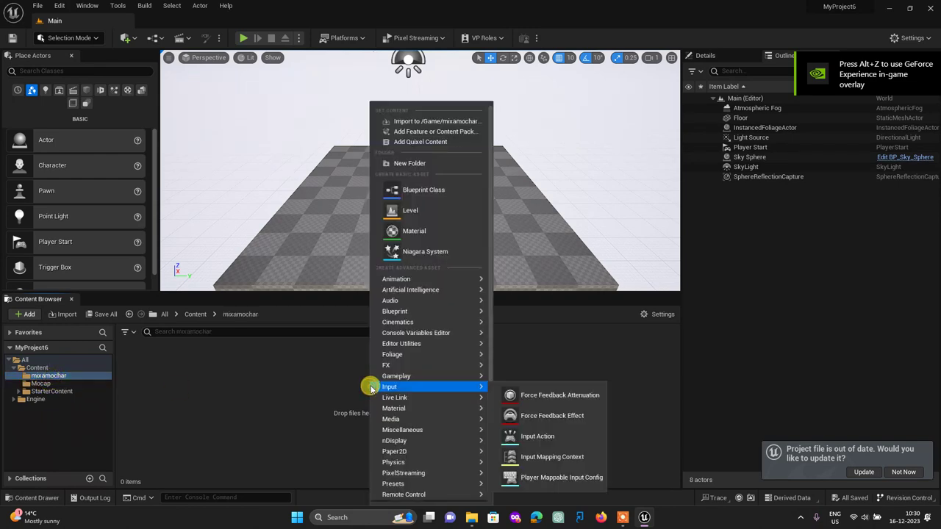
{"action": "left_click", "coordinate": [431, 122]}
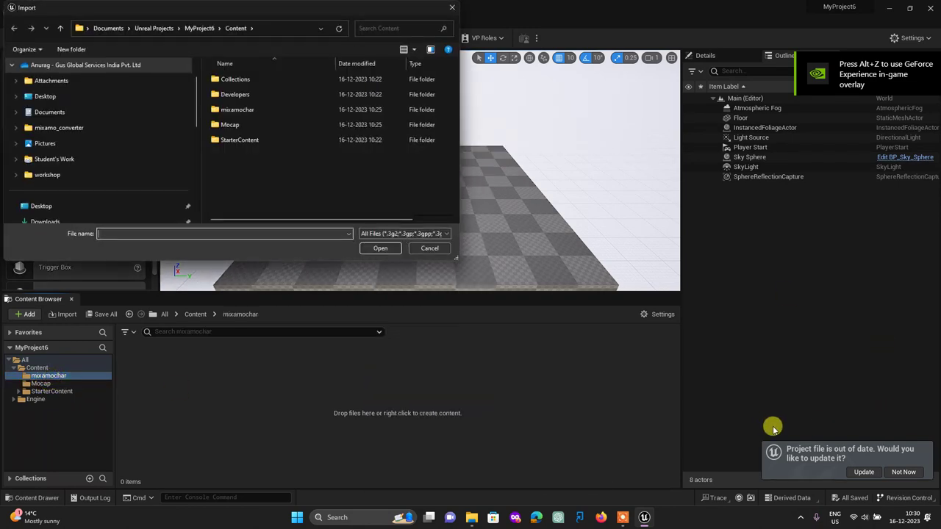
{"action": "scroll", "coordinate": [73, 176], "scroll_direction": "down", "scroll_amount": 2}
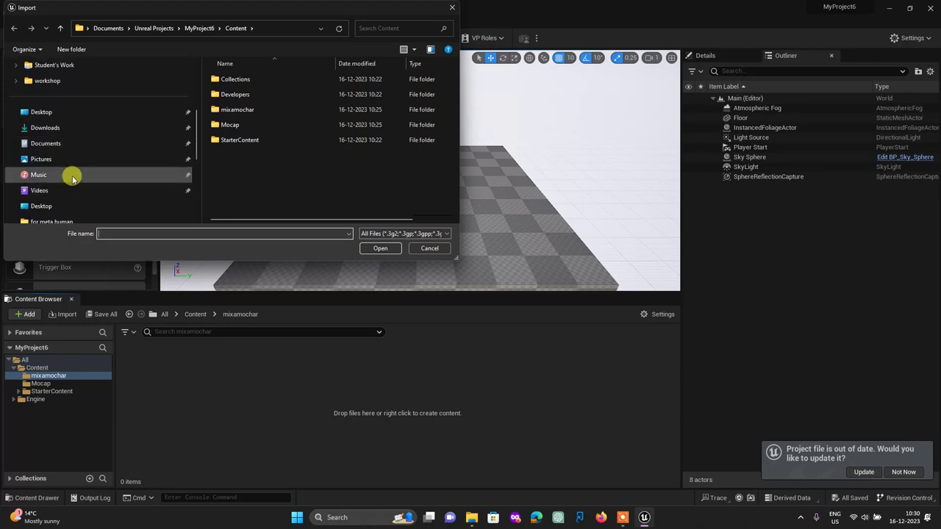
{"action": "left_click", "coordinate": [66, 130]}
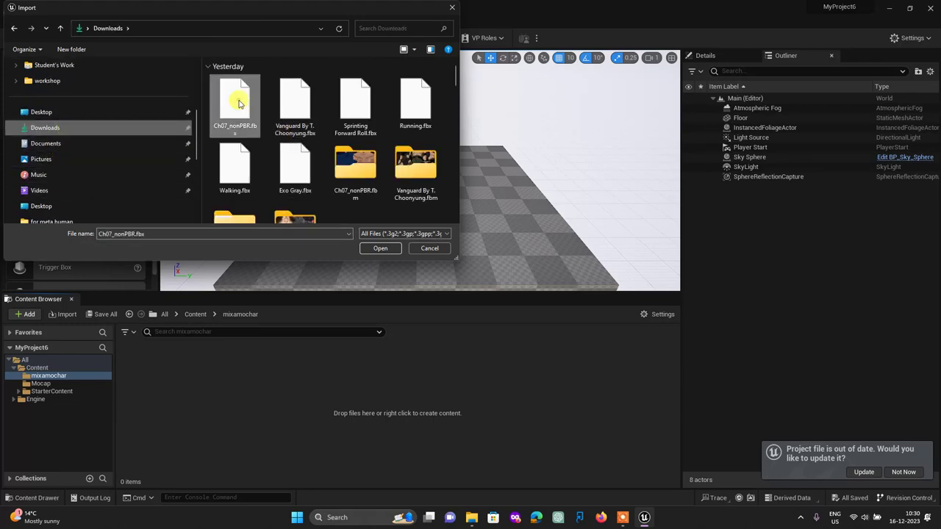
{"action": "double_click", "coordinate": [239, 103]}
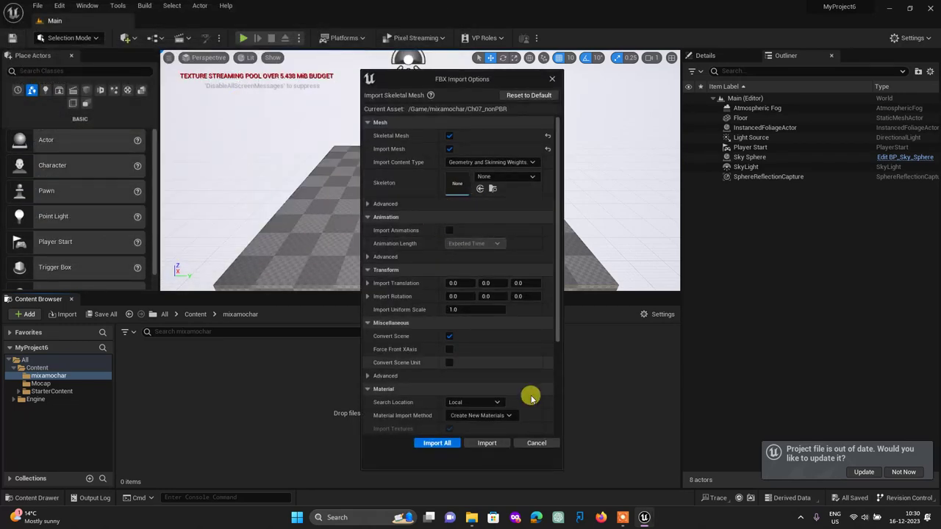
{"action": "left_click", "coordinate": [437, 444]}
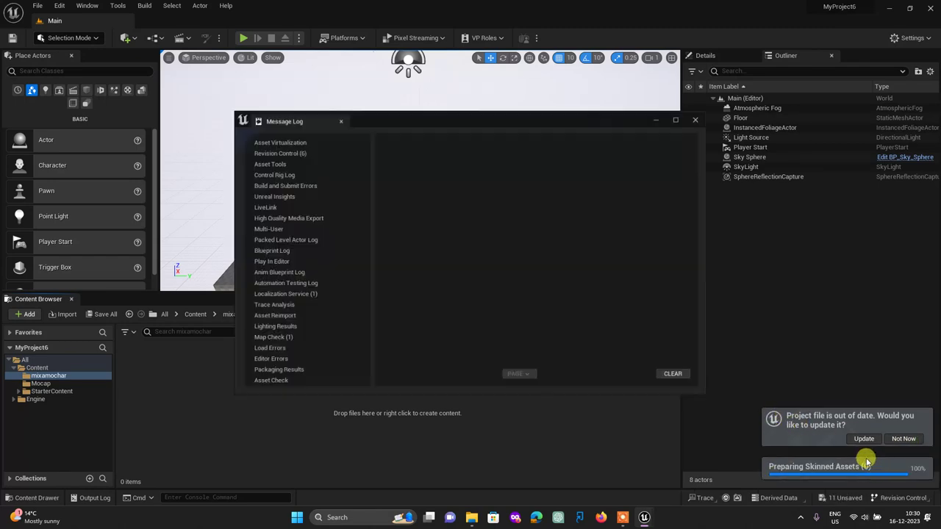
{"action": "left_click", "coordinate": [704, 115]}
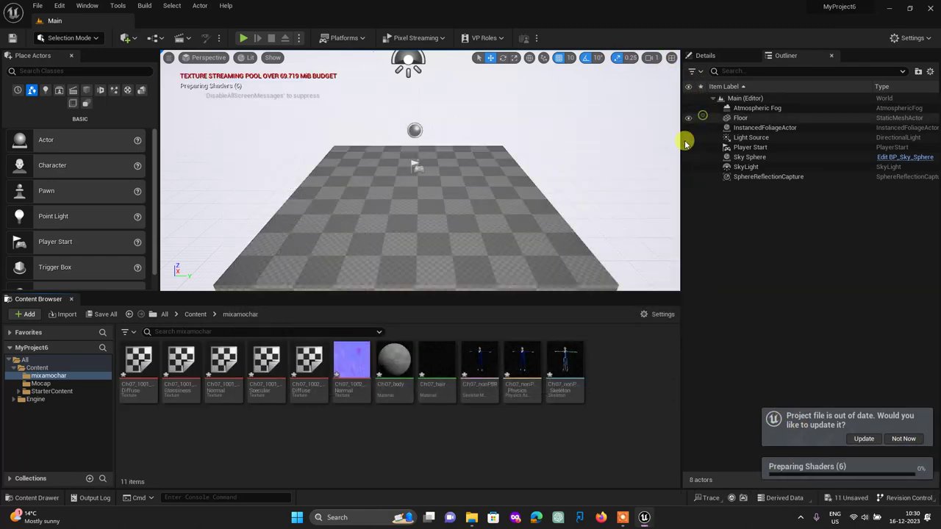
{"action": "left_click", "coordinate": [50, 383]}
Import part_1.fbx from Desktop/Model into Mocap with Import Animations enabled.
{"action": "right_click", "coordinate": [213, 386]}
{"action": "left_click", "coordinate": [279, 122]}
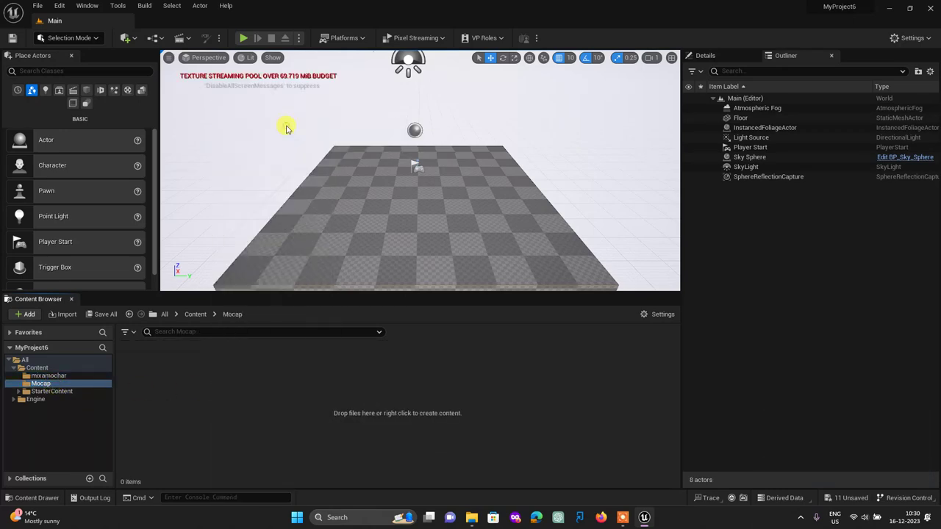
{"action": "scroll", "coordinate": [59, 180], "scroll_direction": "down", "scroll_amount": 2}
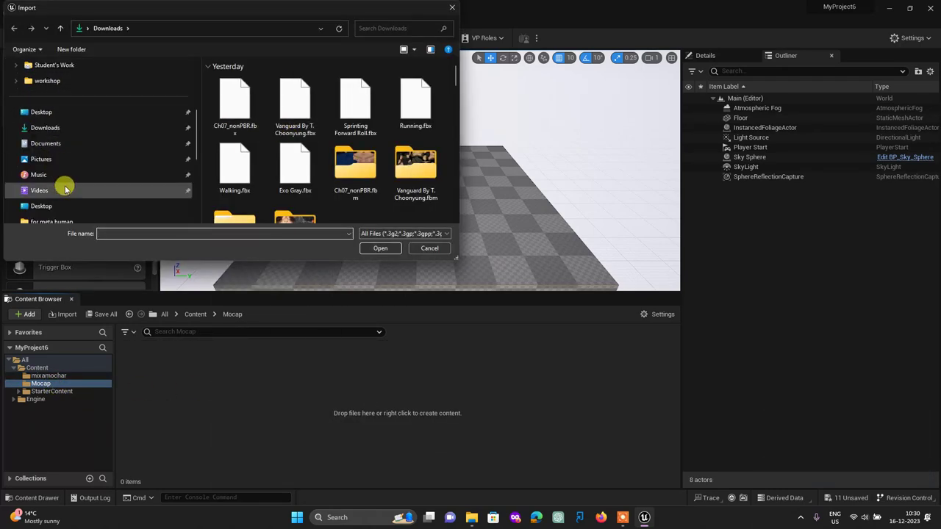
{"action": "left_click", "coordinate": [46, 114]}
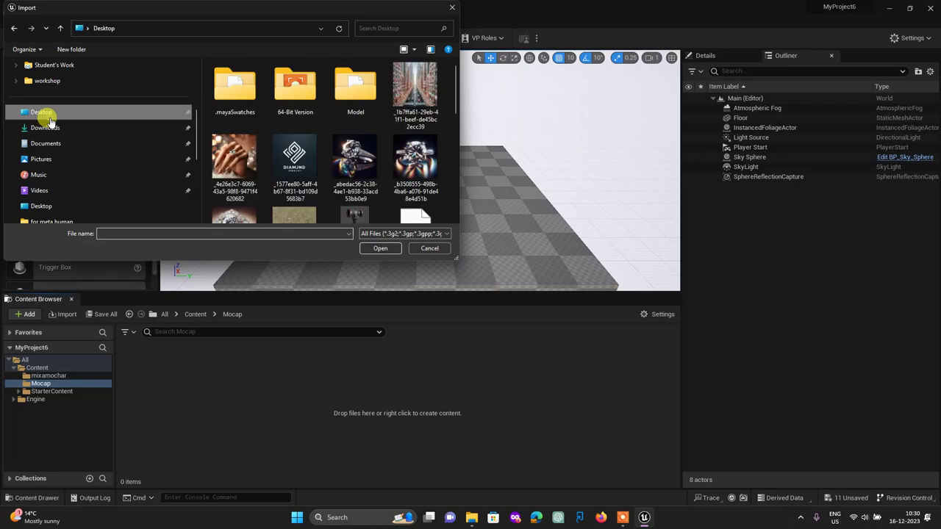
{"action": "double_click", "coordinate": [355, 87]}
{"action": "double_click", "coordinate": [241, 111]}
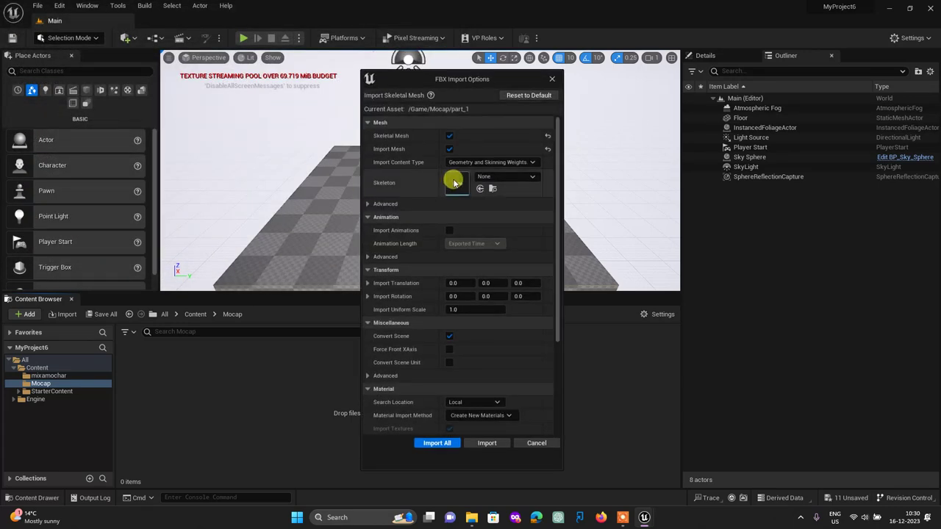
{"action": "left_click", "coordinate": [448, 232]}
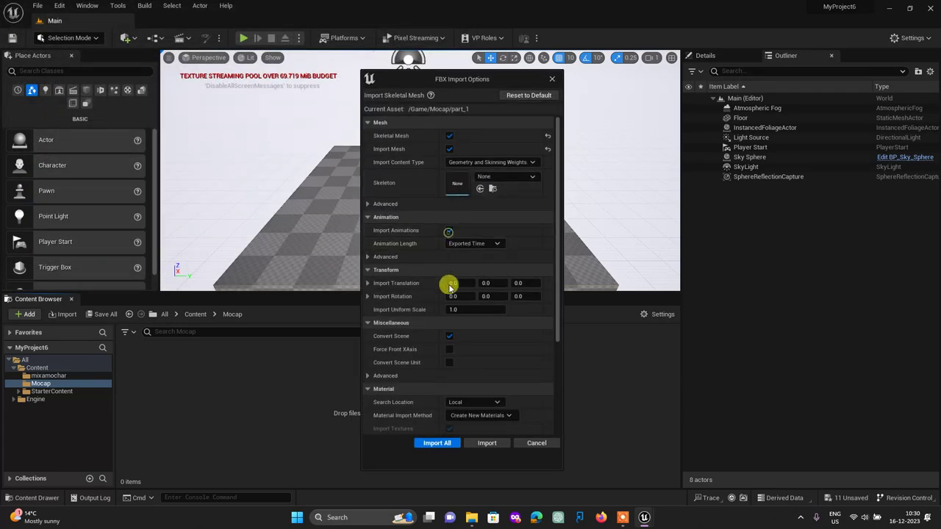
{"action": "left_click", "coordinate": [438, 442]}
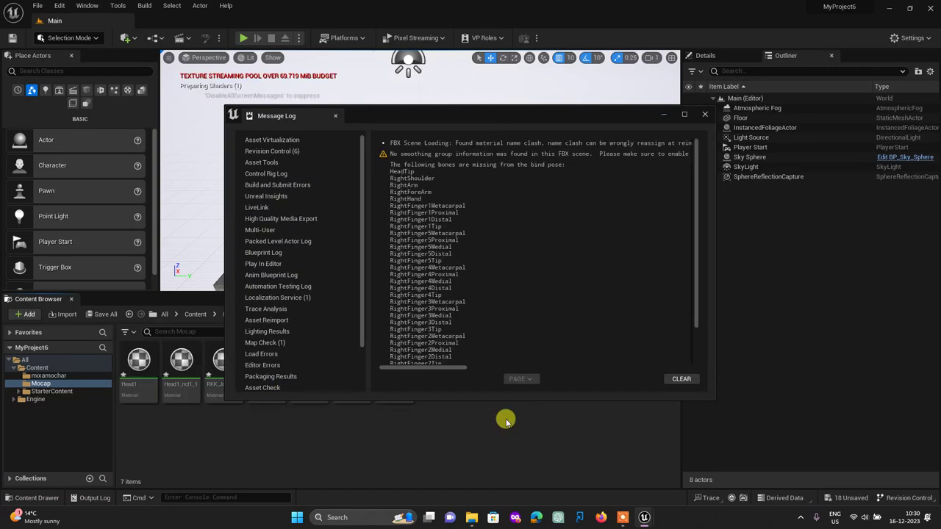
{"action": "left_click", "coordinate": [704, 114]}
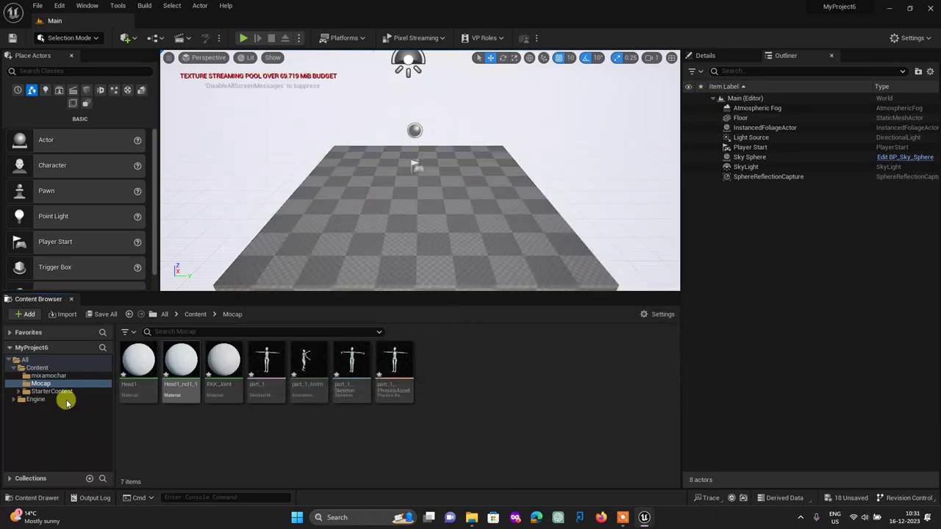
{"action": "left_click", "coordinate": [50, 376]}
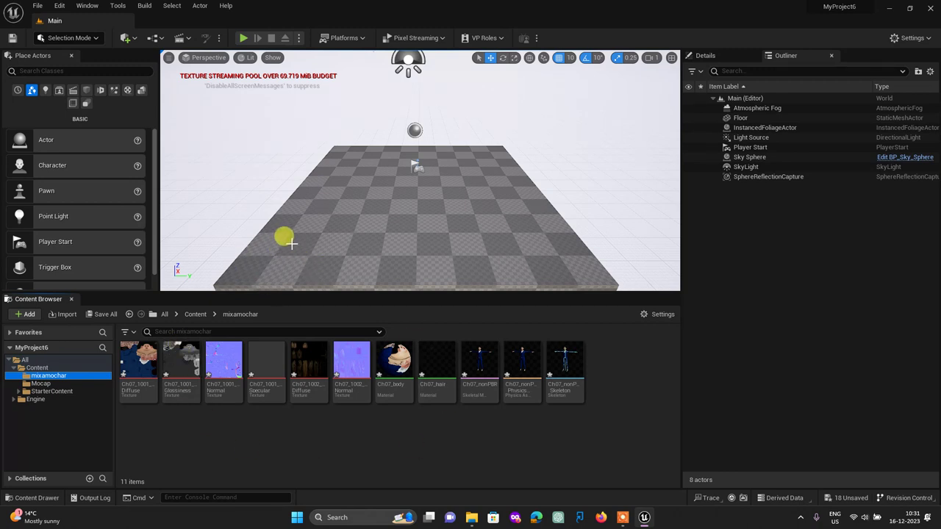
{"action": "left_click", "coordinate": [42, 383]}
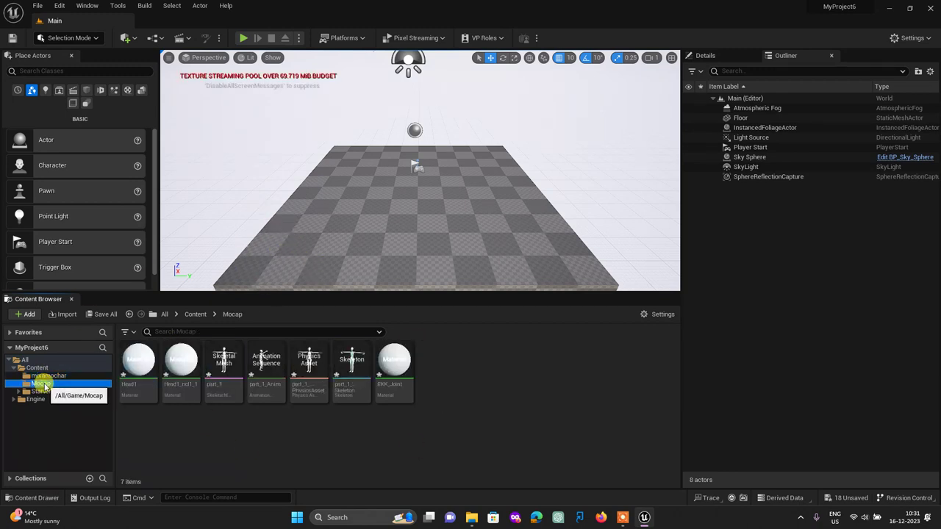
Create an IK Rig via Animation > IK Rig, name it mocaapikrig, and open it.
{"action": "right_click", "coordinate": [405, 436]}
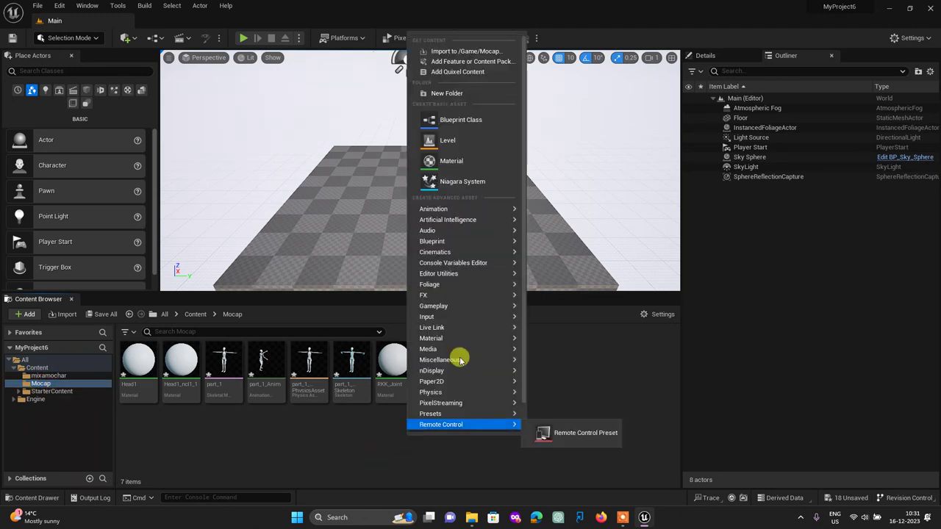
{"action": "mouse_move", "coordinate": [472, 211]}
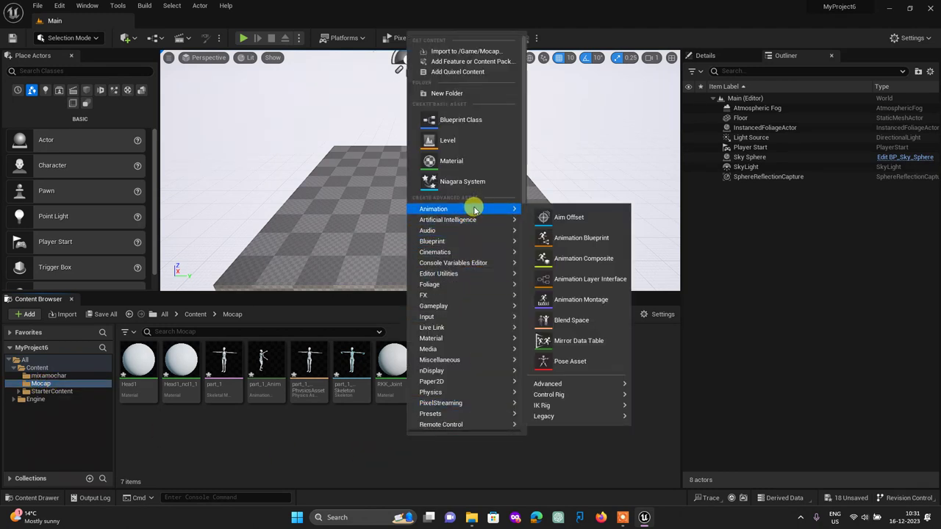
{"action": "mouse_move", "coordinate": [584, 406]}
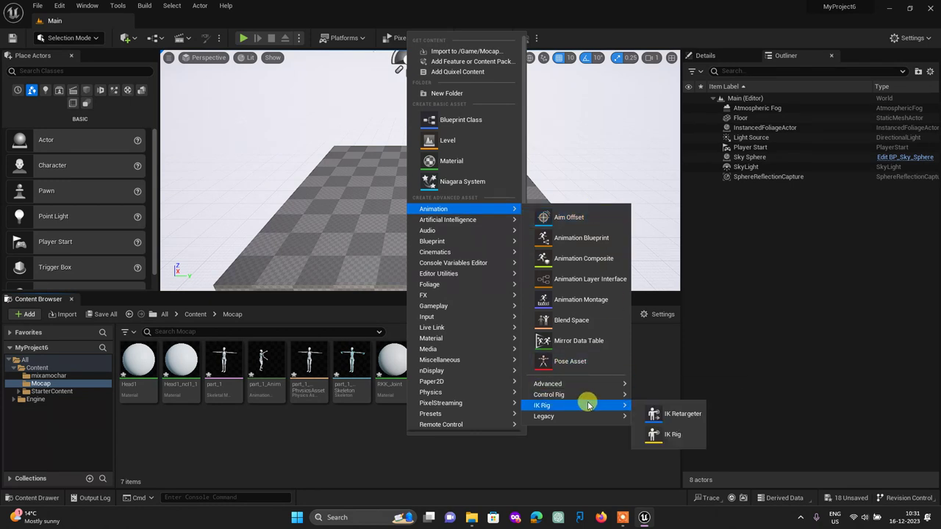
{"action": "left_click", "coordinate": [670, 435]}
{"action": "type", "text": "mocaapikrig"}
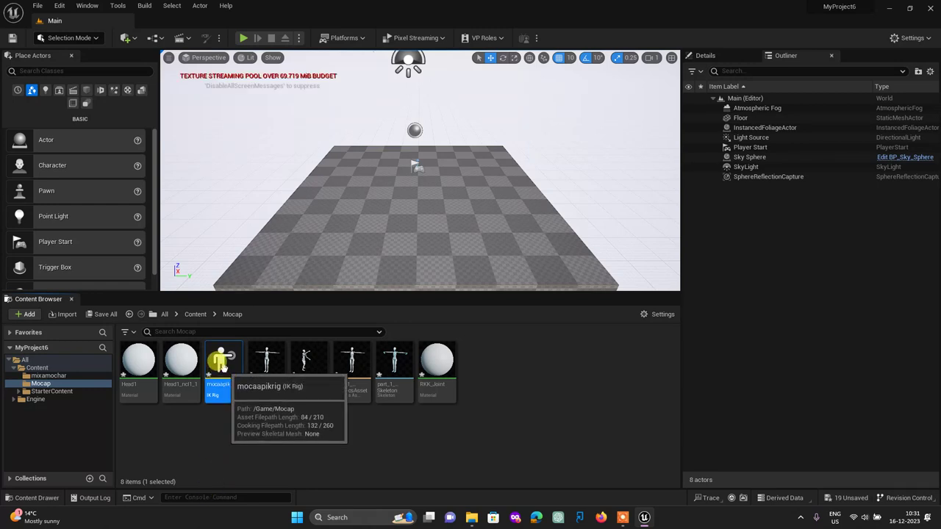
{"action": "double_click", "coordinate": [222, 365]}
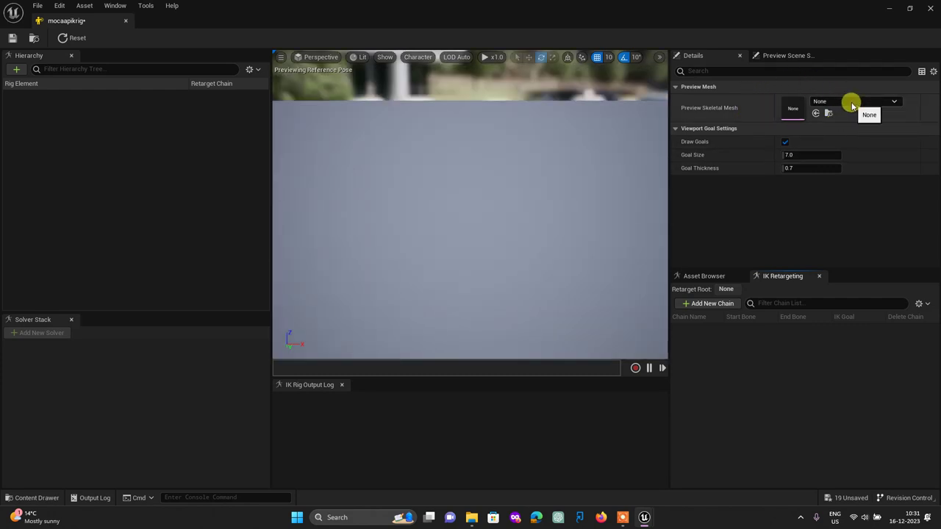
Set the Preview Skeletal Mesh to part_1 and frame the character in the viewport.
{"action": "left_click", "coordinate": [852, 105]}
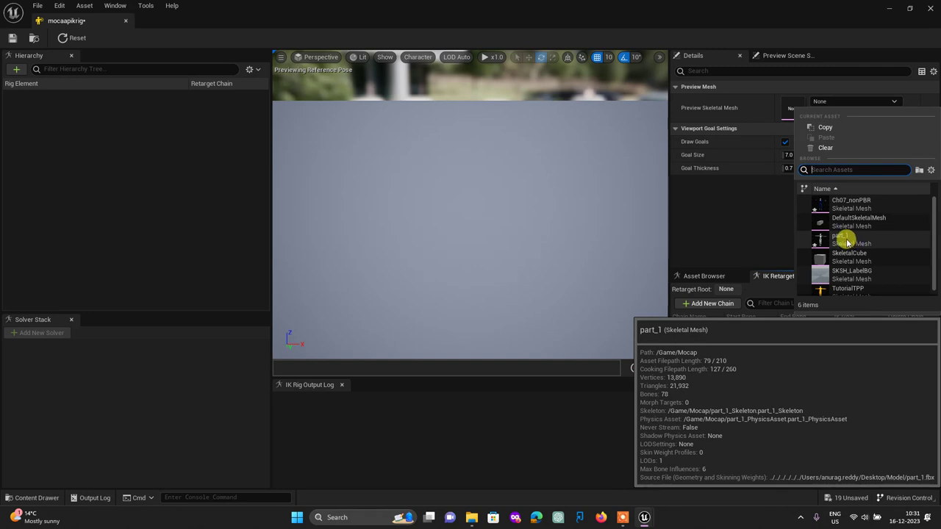
{"action": "left_click", "coordinate": [846, 241]}
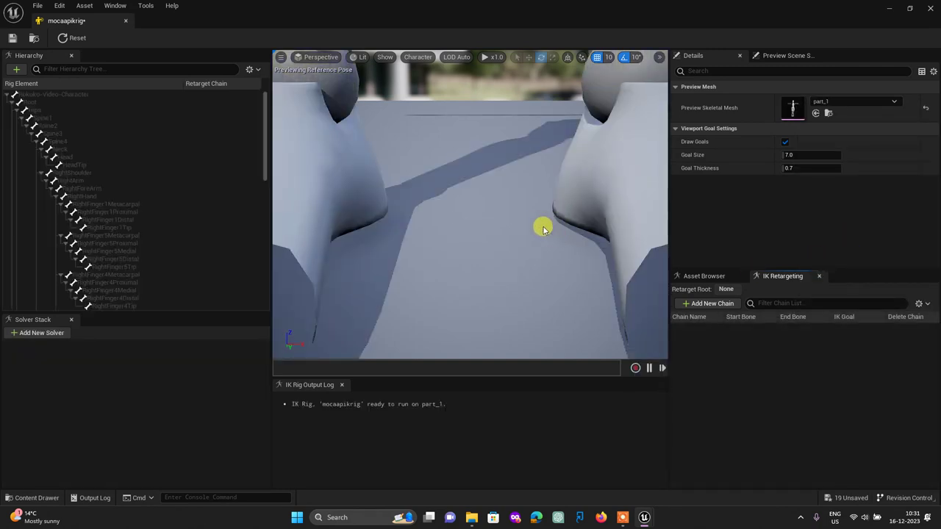
{"action": "key", "text": "f"}
{"action": "left_click_drag", "start_coordinate": [495, 189], "coordinate": [507, 147]}
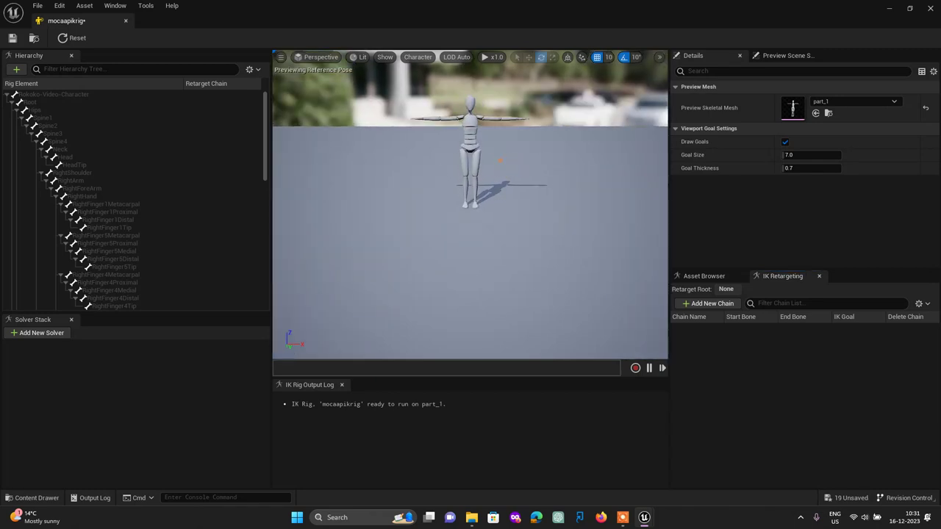
{"action": "left_click_drag", "start_coordinate": [448, 204], "coordinate": [457, 213]}
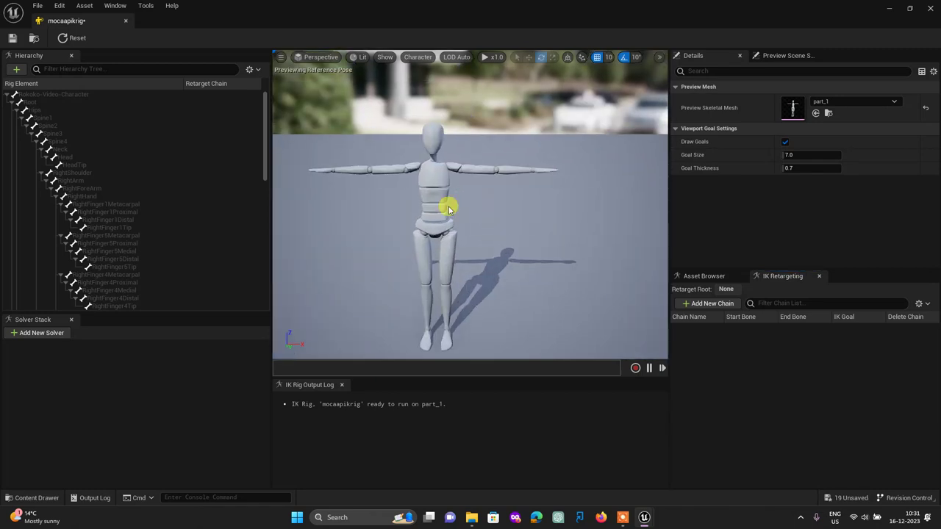
Set the Hips bone as the retarget root from its context menu.
{"action": "left_click", "coordinate": [37, 112]}
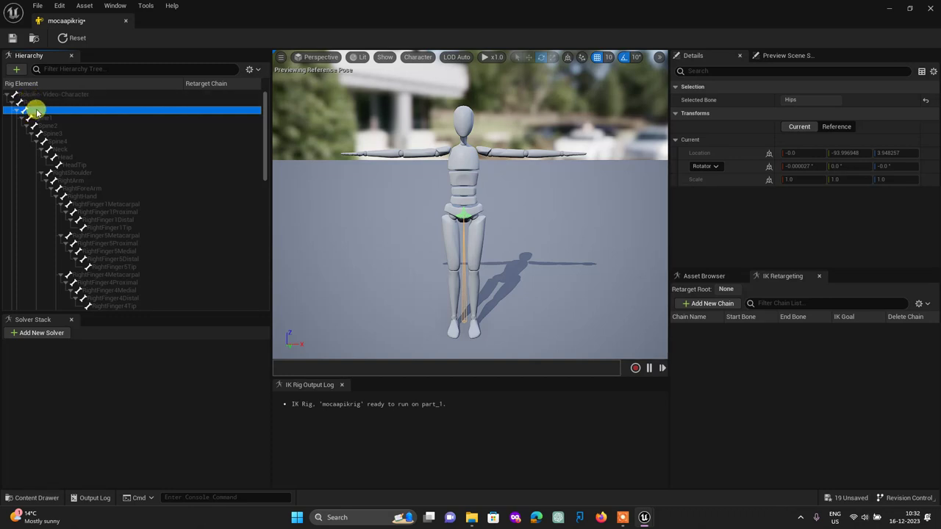
{"action": "right_click", "coordinate": [36, 111]}
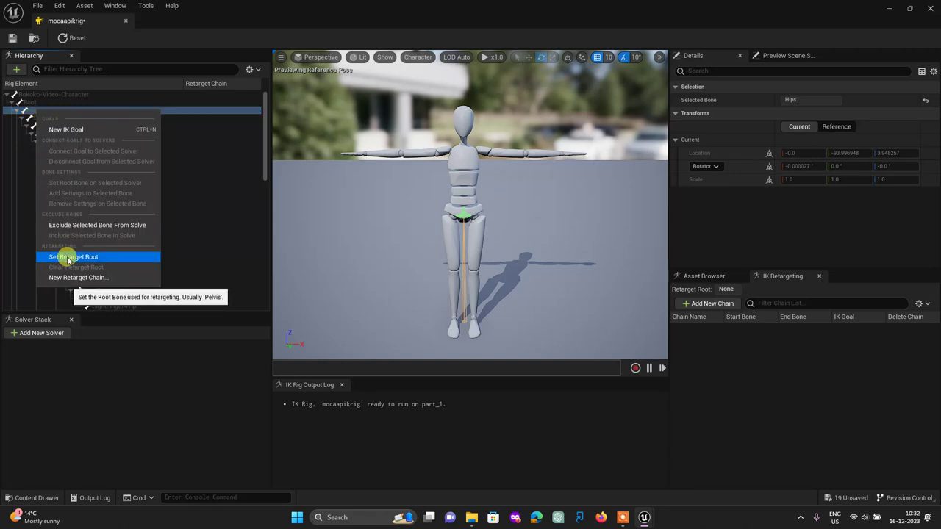
{"action": "left_click", "coordinate": [68, 260]}
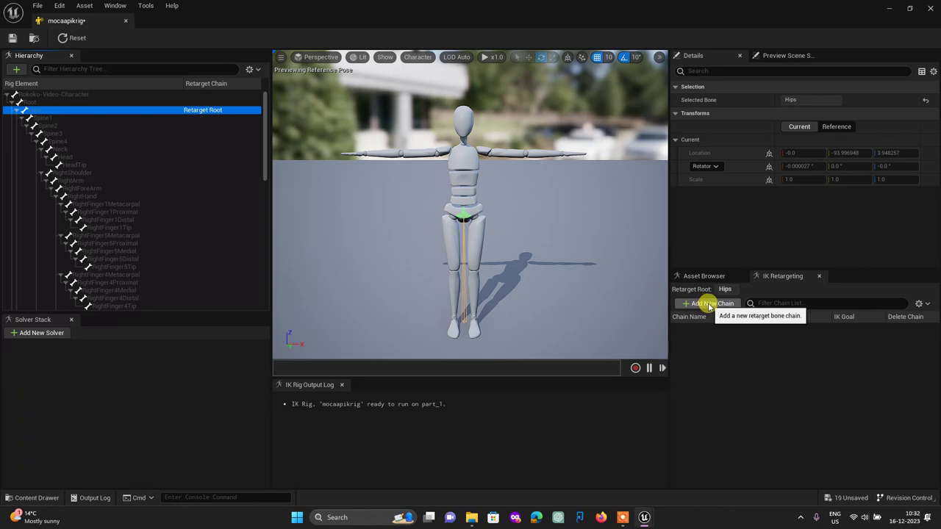
Add the Head and Spine retarget chains.
{"action": "left_click", "coordinate": [702, 306]}
{"action": "type", "text": "Leg"}
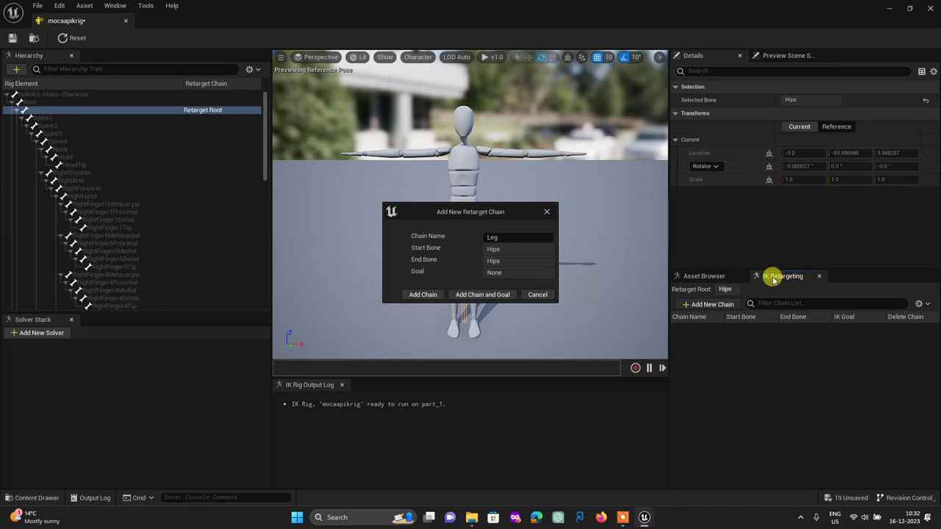
{"action": "double_click", "coordinate": [506, 238]}
{"action": "type", "text": "Head"}
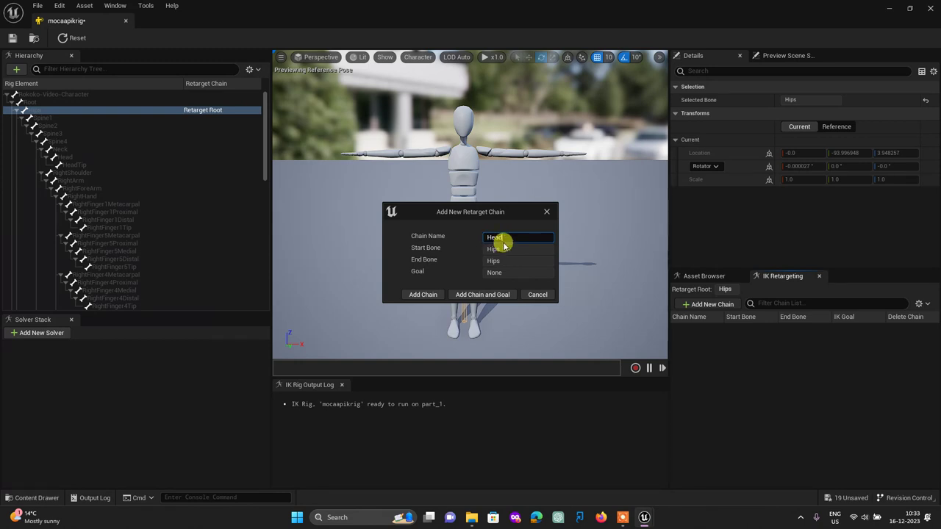
{"action": "left_click", "coordinate": [419, 295]}
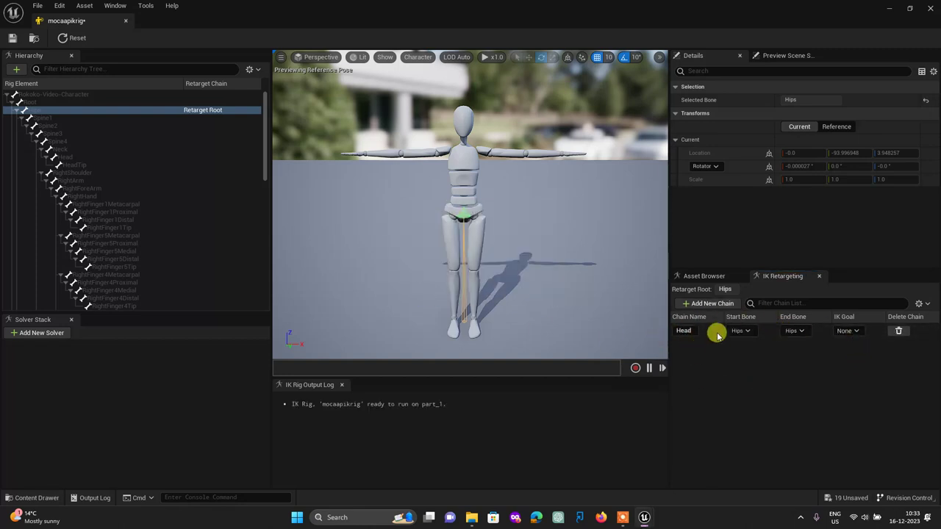
{"action": "left_click", "coordinate": [711, 306]}
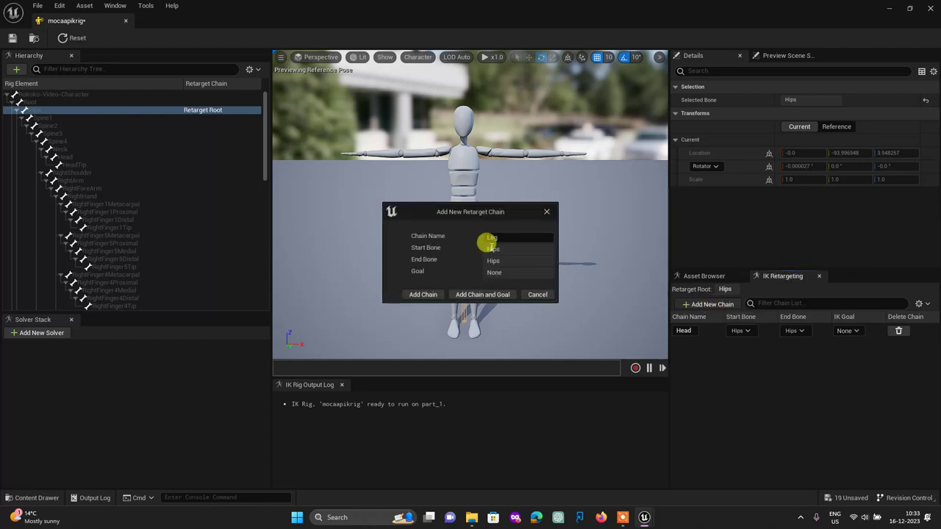
{"action": "type", "text": "Leg"}
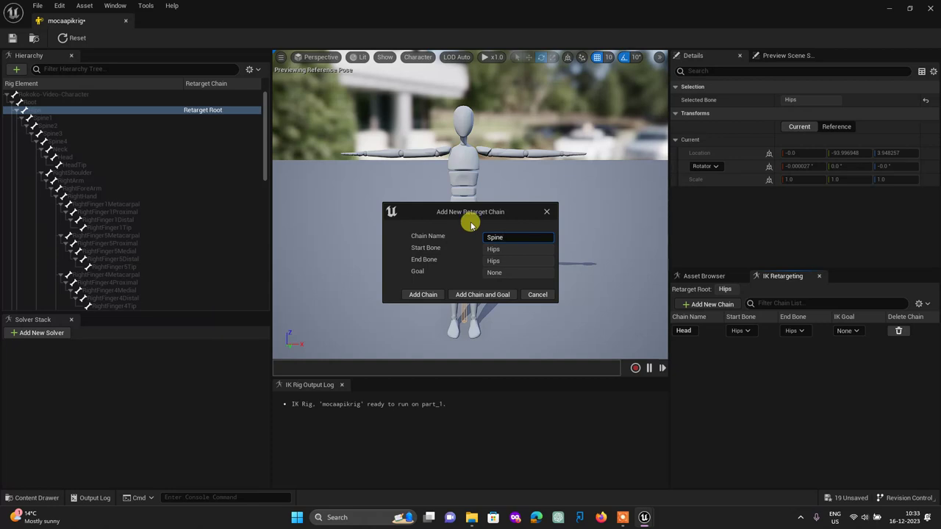
{"action": "double_click", "coordinate": [495, 236]}
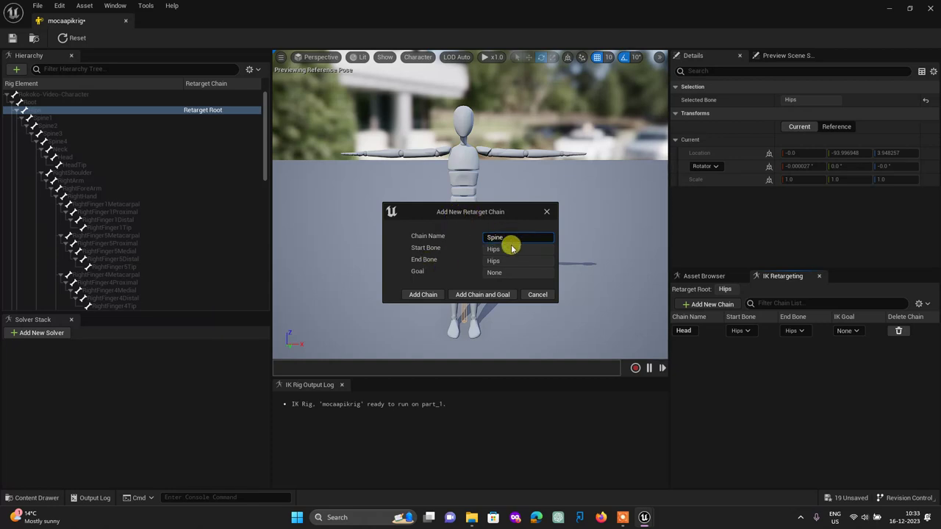
{"action": "double_click", "coordinate": [497, 238]}
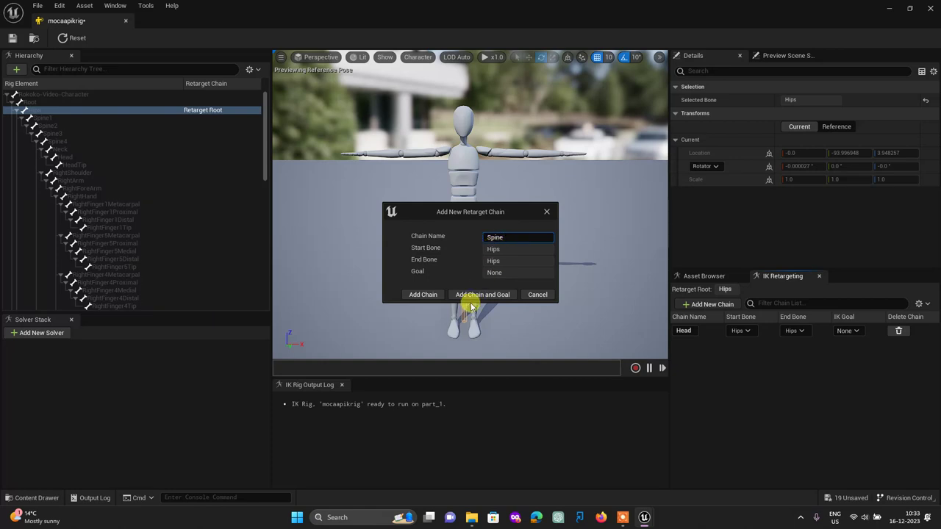
{"action": "left_click", "coordinate": [423, 296]}
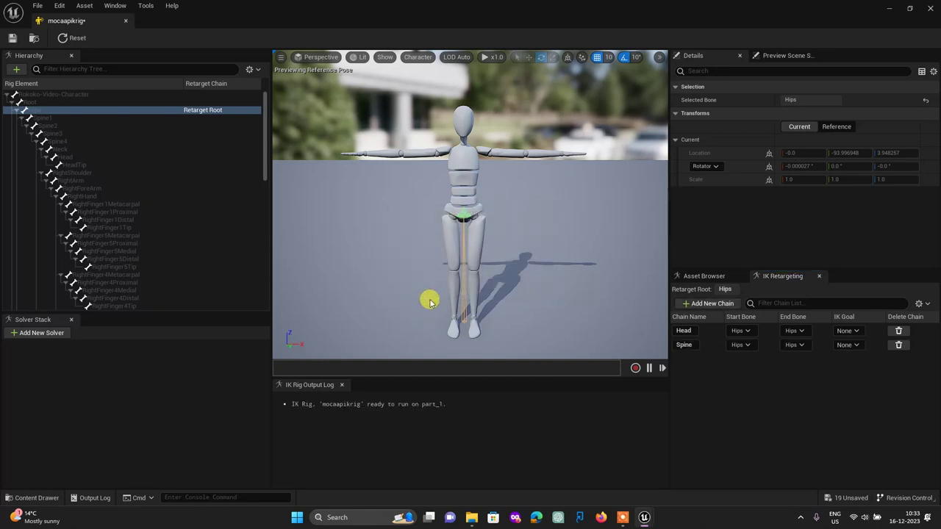
Add the ArmL and LegL retarget chains.
{"action": "left_click", "coordinate": [702, 306]}
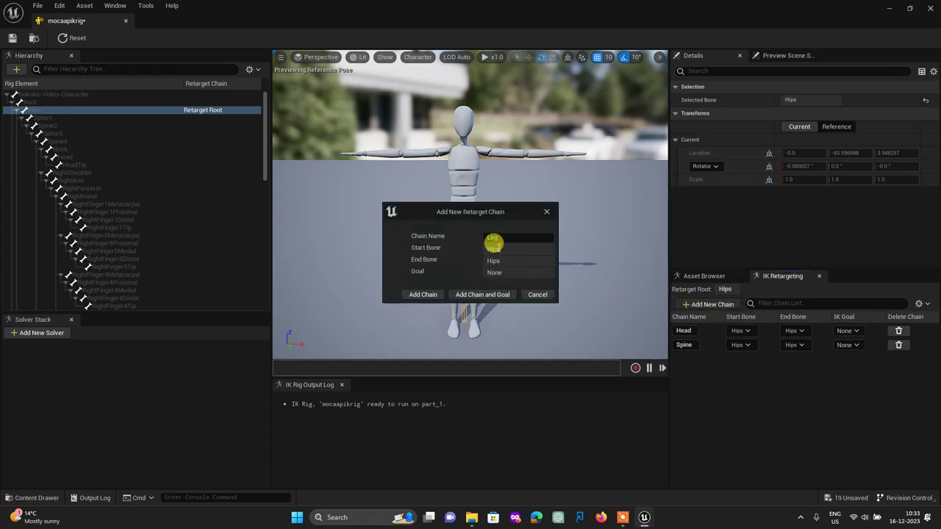
{"action": "type", "text": "Leg"}
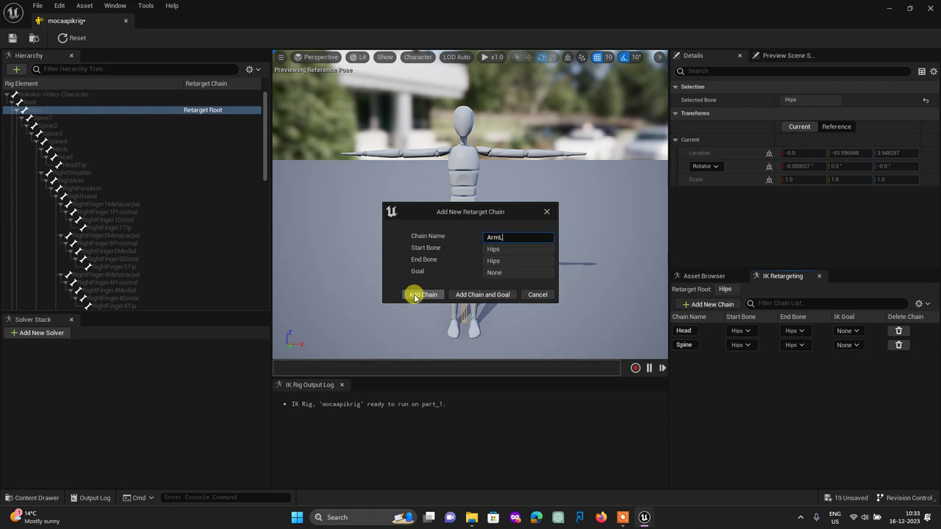
{"action": "left_click", "coordinate": [415, 297]}
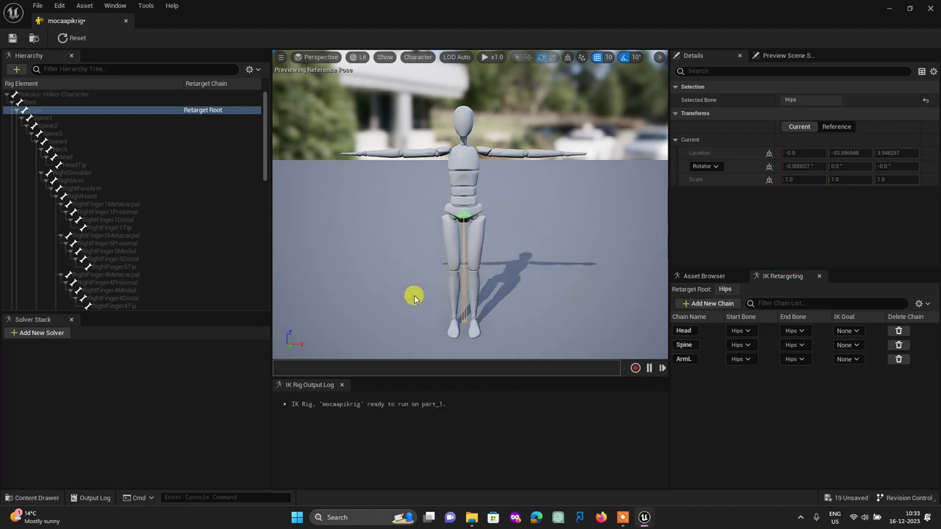
{"action": "left_click", "coordinate": [704, 305]}
{"action": "type", "text": "Leg"}
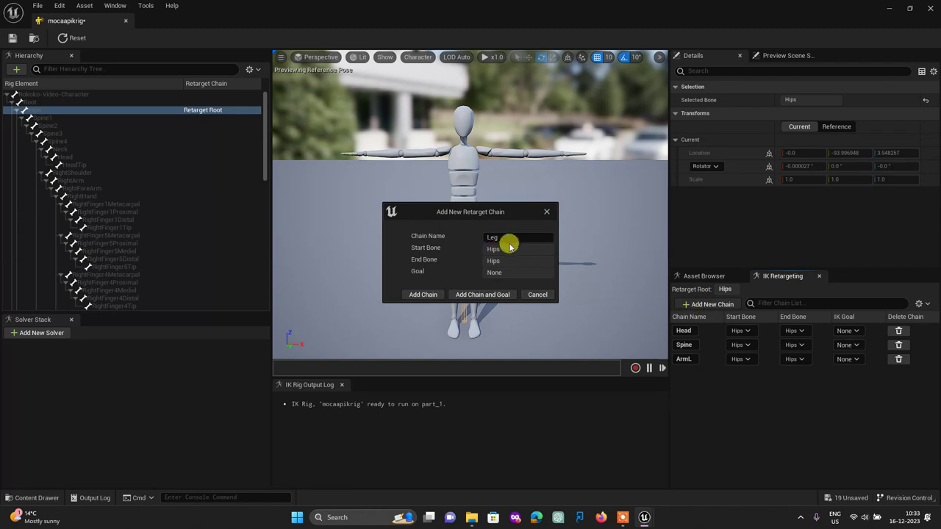
{"action": "double_click", "coordinate": [507, 237]}
{"action": "type", "text": "Leg"}
{"action": "left_click", "coordinate": [508, 238]}
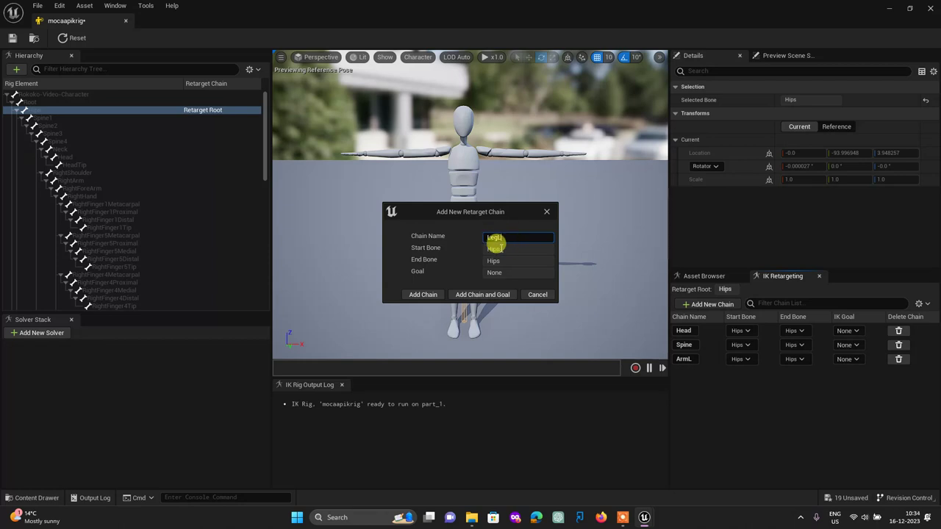
{"action": "left_click", "coordinate": [424, 296]}
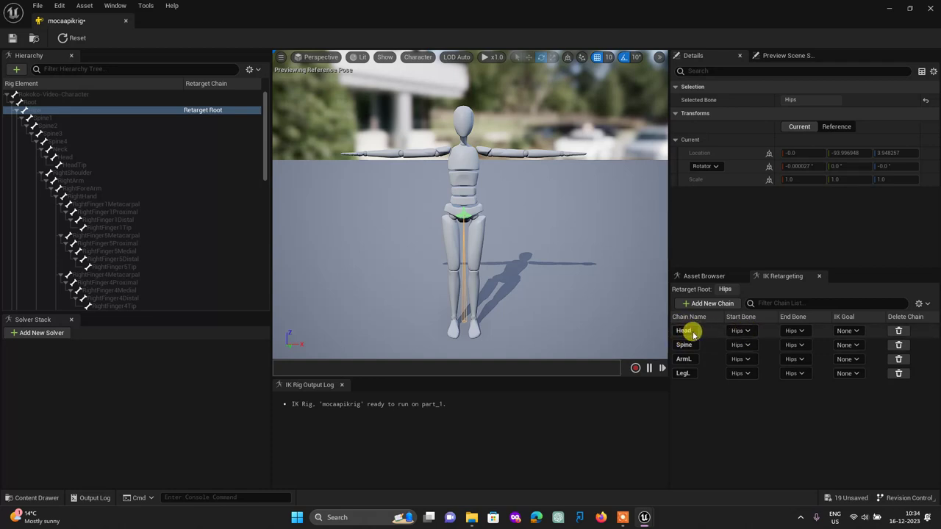
Confirm the LegL chain name and set the Head chain to run from Neck to Head.
{"action": "left_click", "coordinate": [743, 333]}
{"action": "left_click", "coordinate": [742, 332]}
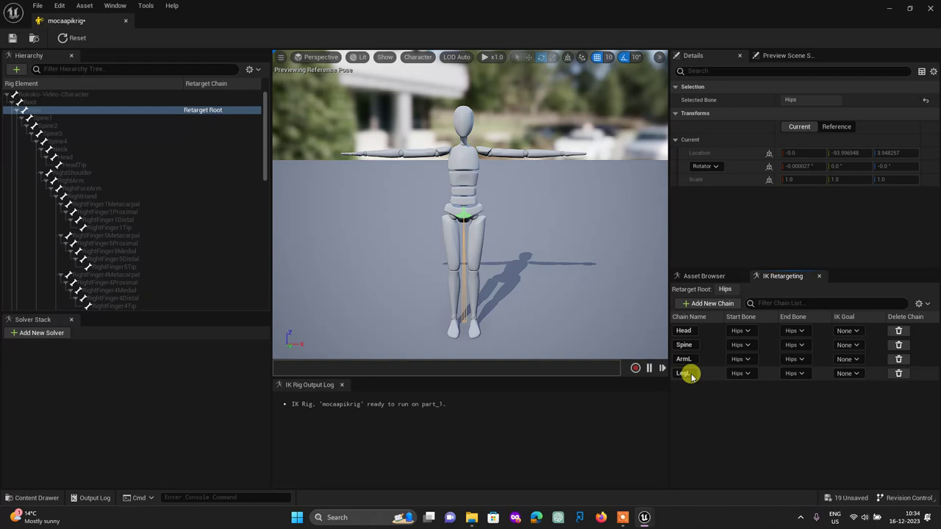
{"action": "double_click", "coordinate": [683, 372]}
{"action": "key", "text": "Return"}
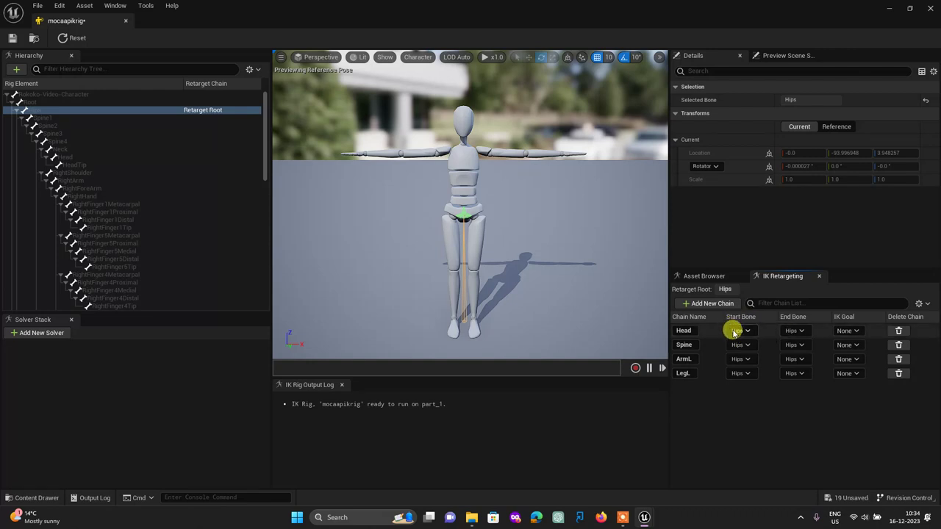
{"action": "left_click", "coordinate": [747, 332]}
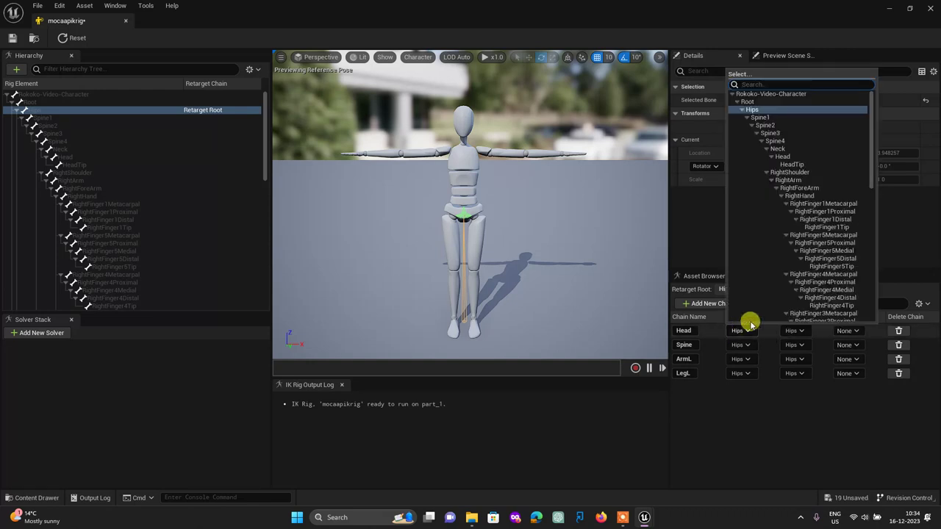
{"action": "left_click", "coordinate": [779, 148]}
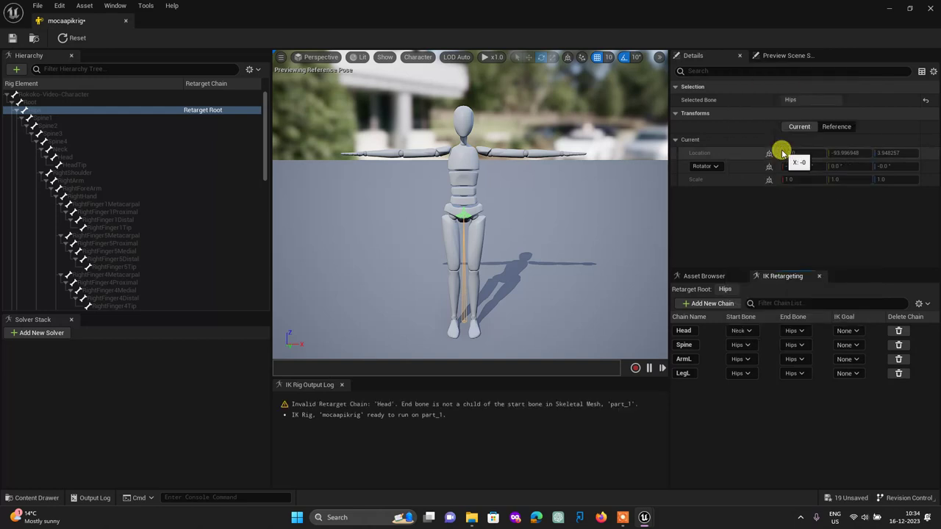
{"action": "left_click", "coordinate": [793, 330]}
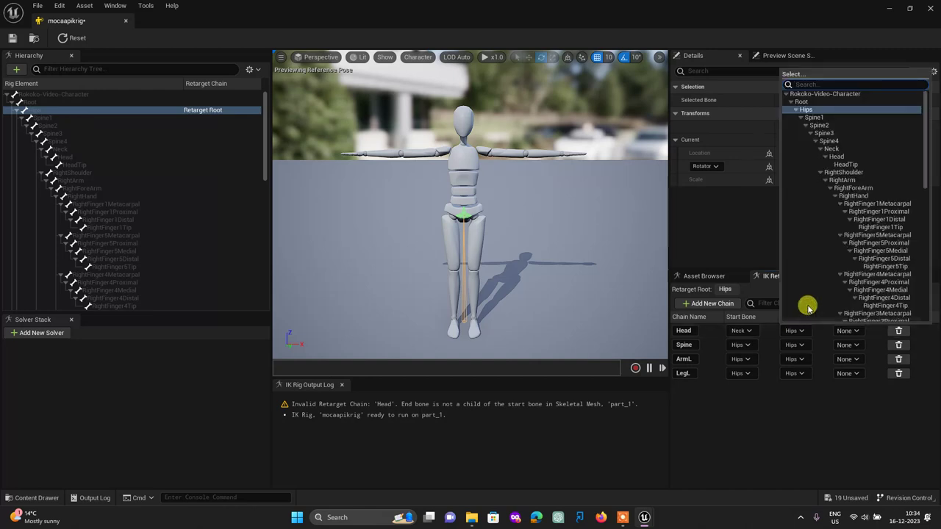
{"action": "left_click", "coordinate": [835, 157]}
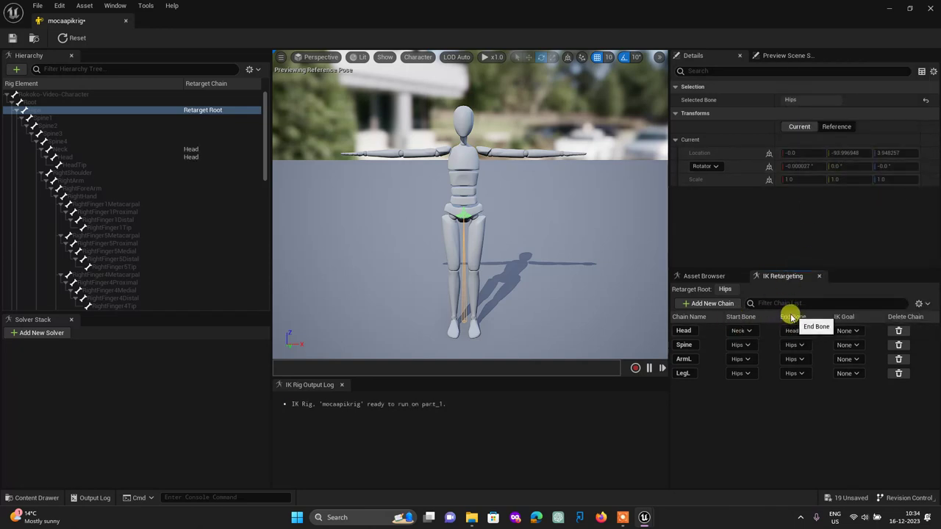
Set the Spine chain to run from Spine1 to Spine4.
{"action": "left_click", "coordinate": [738, 345]}
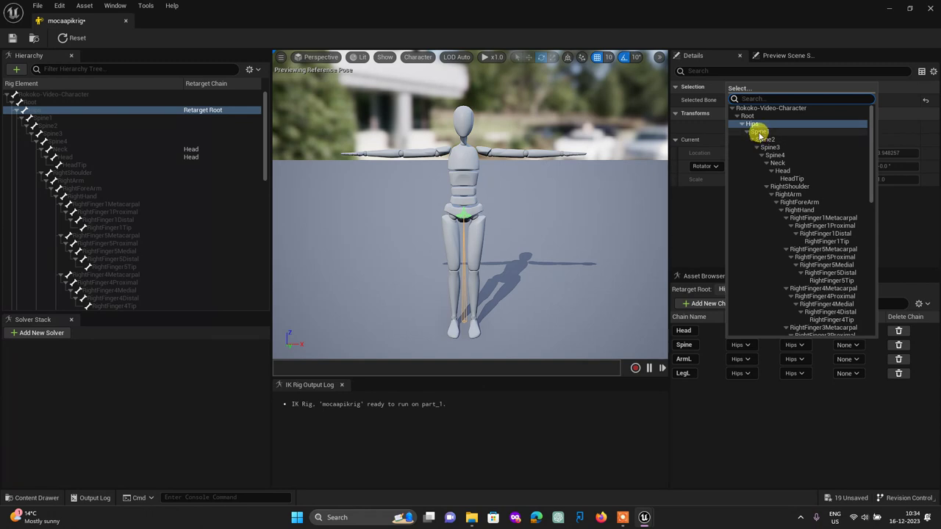
{"action": "left_click", "coordinate": [760, 136]}
{"action": "left_click", "coordinate": [799, 345]}
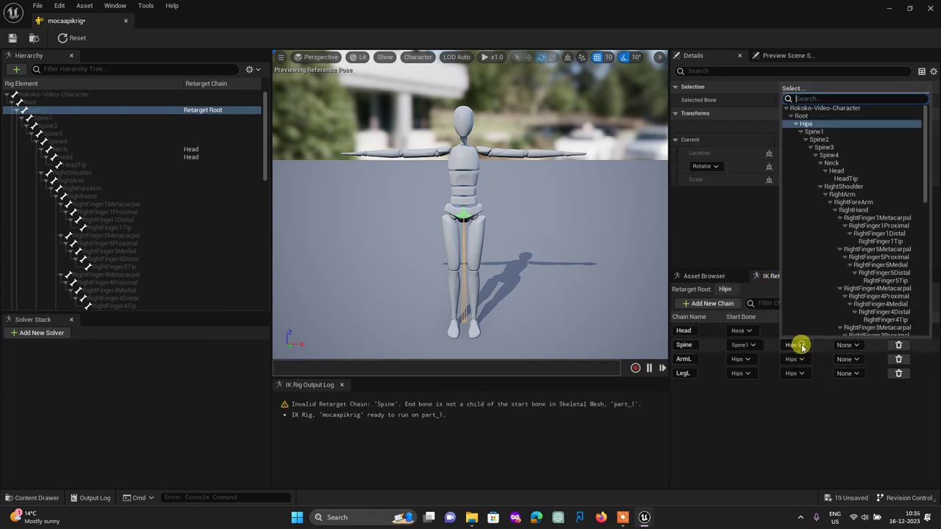
{"action": "left_click", "coordinate": [831, 156]}
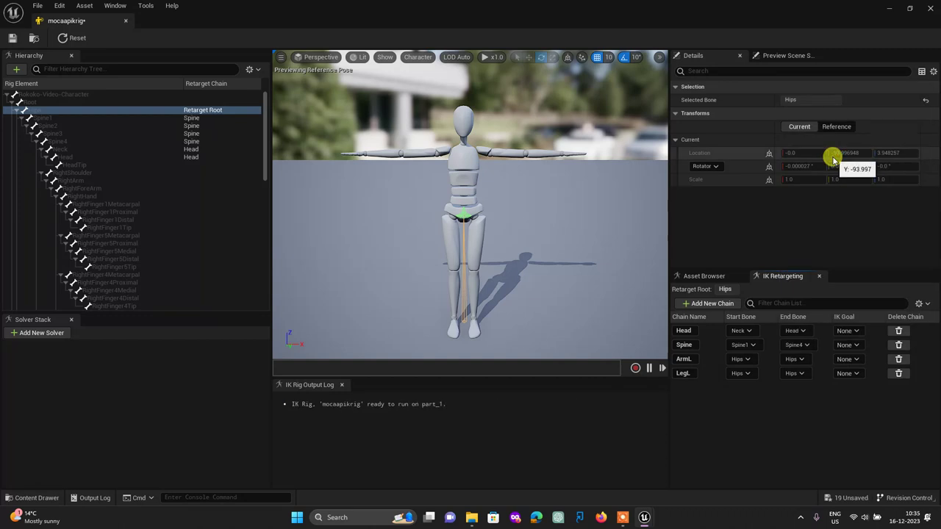
Set the ArmL chain to run from LeftArm to LeftHand.
{"action": "left_click", "coordinate": [737, 359]}
{"action": "scroll", "coordinate": [767, 273], "scroll_direction": "down", "scroll_amount": 5}
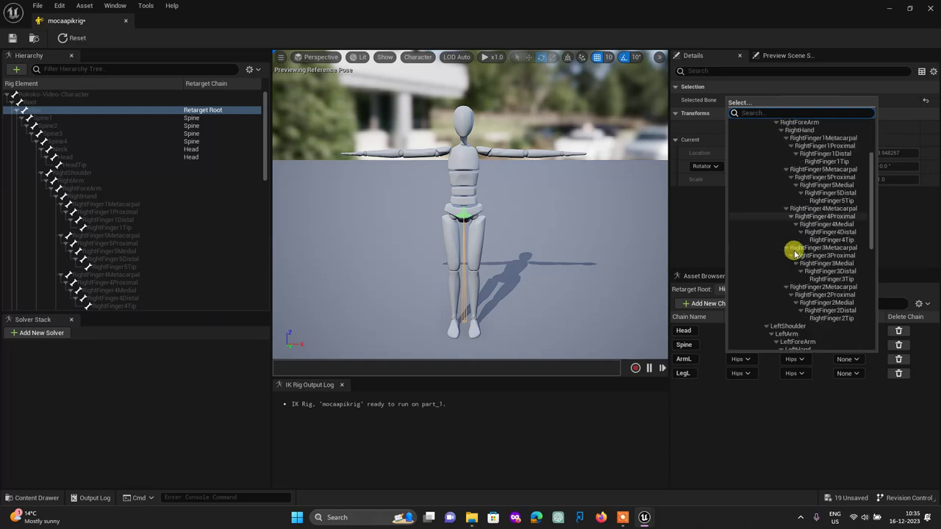
{"action": "scroll", "coordinate": [768, 265], "scroll_direction": "down", "scroll_amount": 5}
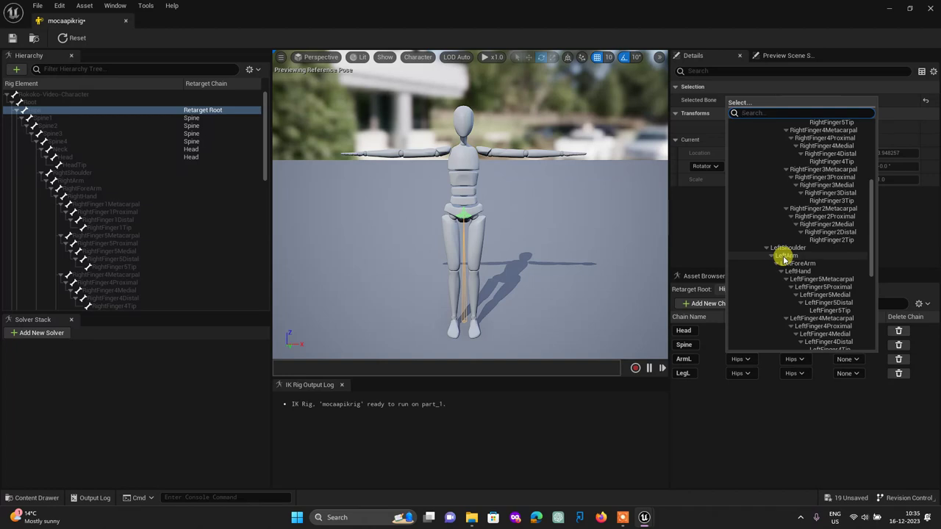
{"action": "left_click", "coordinate": [784, 256]}
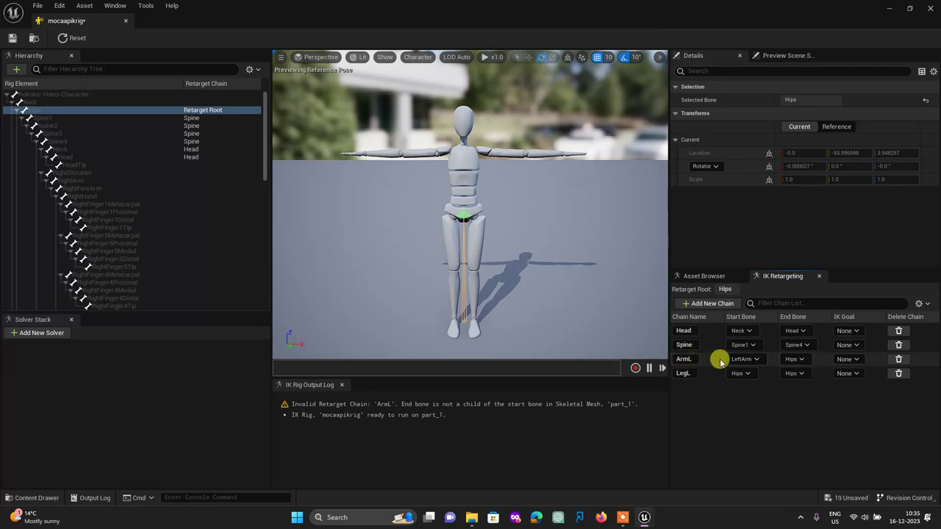
{"action": "left_click", "coordinate": [792, 360]}
{"action": "scroll", "coordinate": [833, 237], "scroll_direction": "down", "scroll_amount": 2}
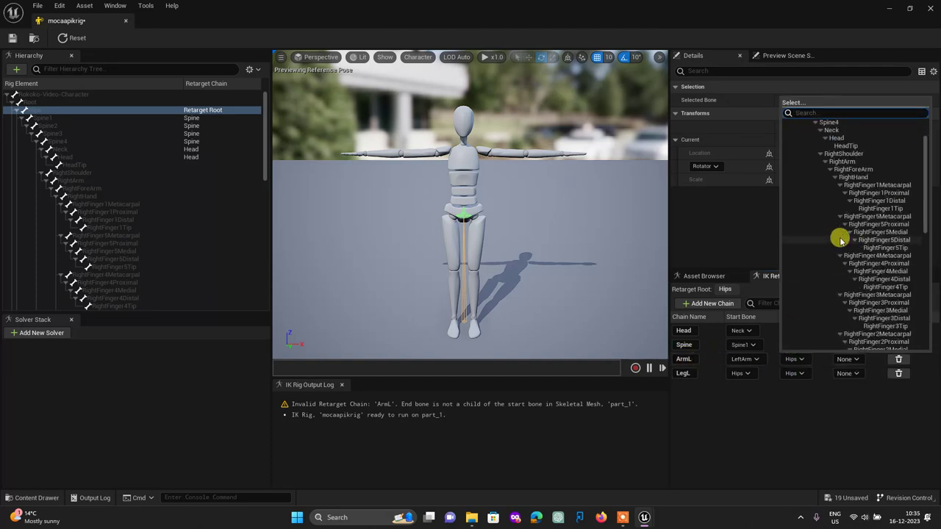
{"action": "scroll", "coordinate": [840, 239], "scroll_direction": "down", "scroll_amount": 2}
{"action": "scroll", "coordinate": [840, 241], "scroll_direction": "down", "scroll_amount": 2}
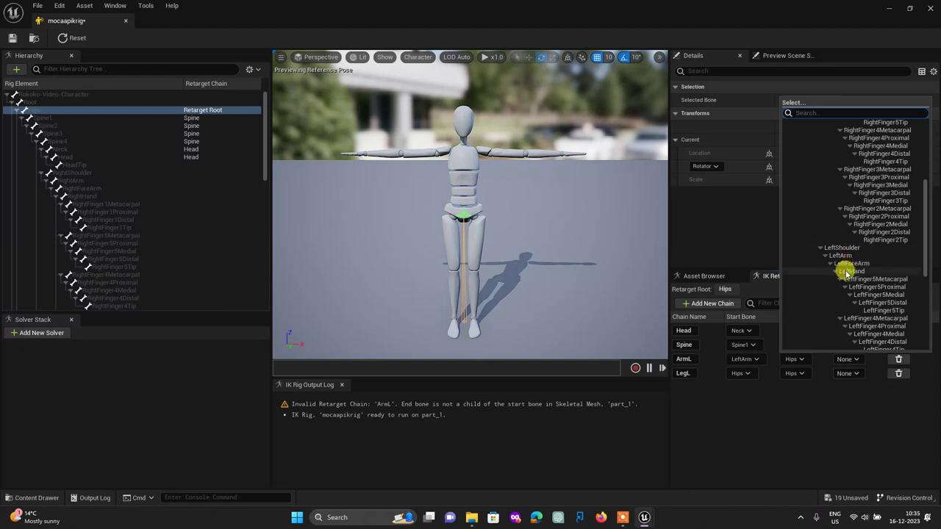
{"action": "left_click", "coordinate": [847, 272]}
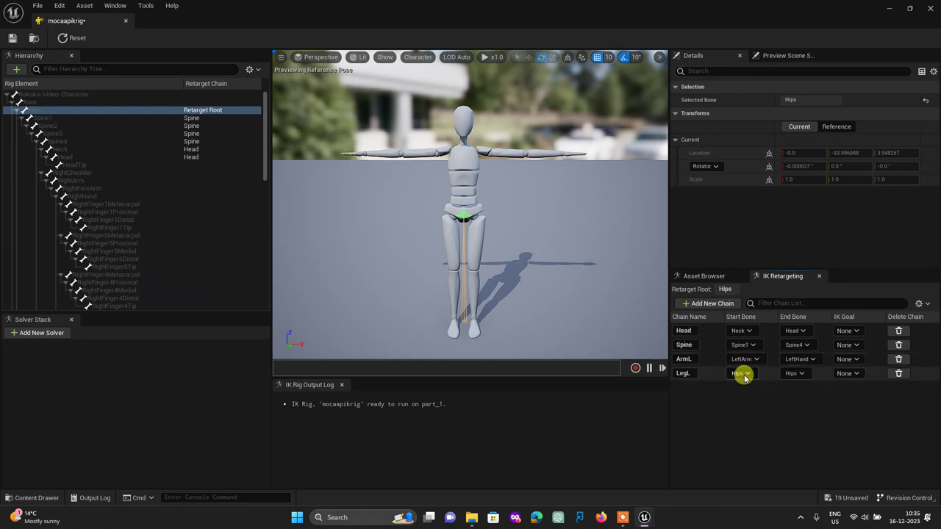
Set the LegL chain to run from LeftThigh to LeftFoot.
{"action": "left_click", "coordinate": [742, 375]}
{"action": "scroll", "coordinate": [819, 248], "scroll_direction": "down", "scroll_amount": 3}
{"action": "scroll", "coordinate": [817, 253], "scroll_direction": "down", "scroll_amount": 4}
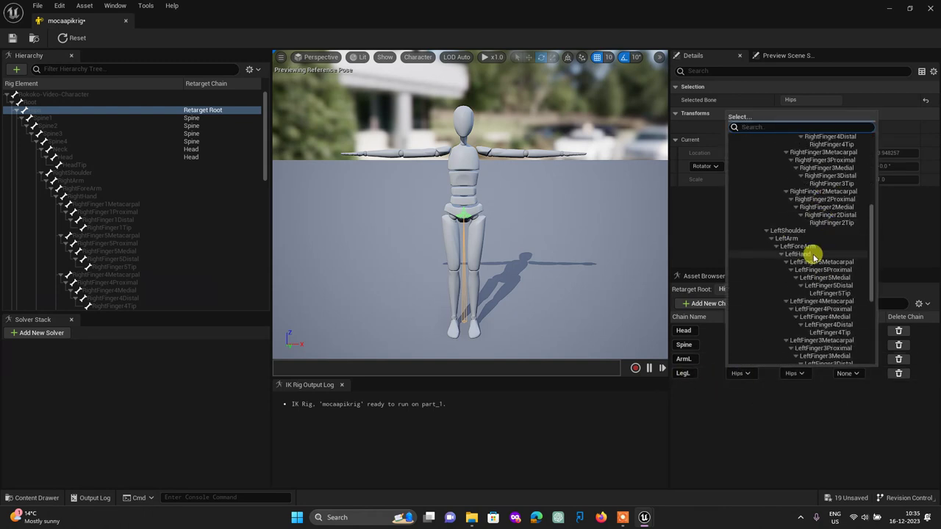
{"action": "scroll", "coordinate": [816, 254], "scroll_direction": "down", "scroll_amount": 4}
{"action": "scroll", "coordinate": [815, 256], "scroll_direction": "down", "scroll_amount": 4}
{"action": "scroll", "coordinate": [814, 258], "scroll_direction": "down", "scroll_amount": 3}
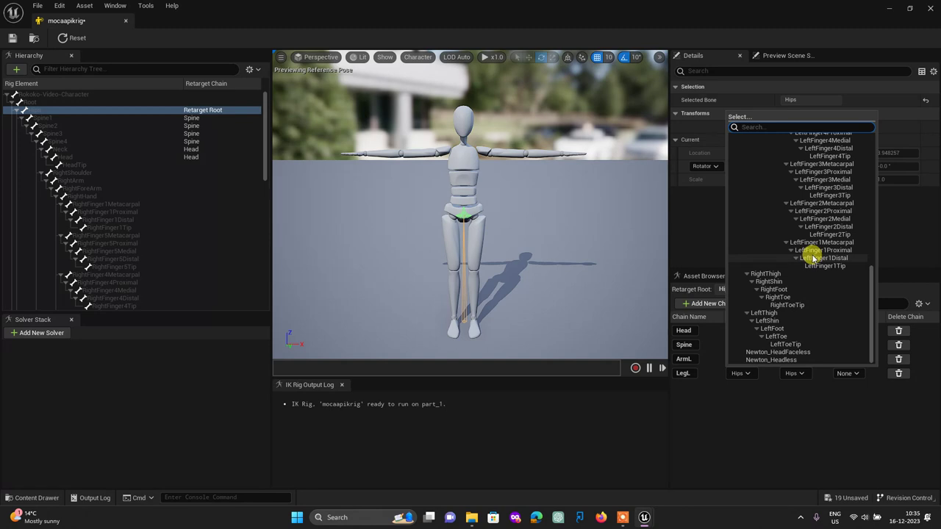
{"action": "left_click", "coordinate": [762, 314]}
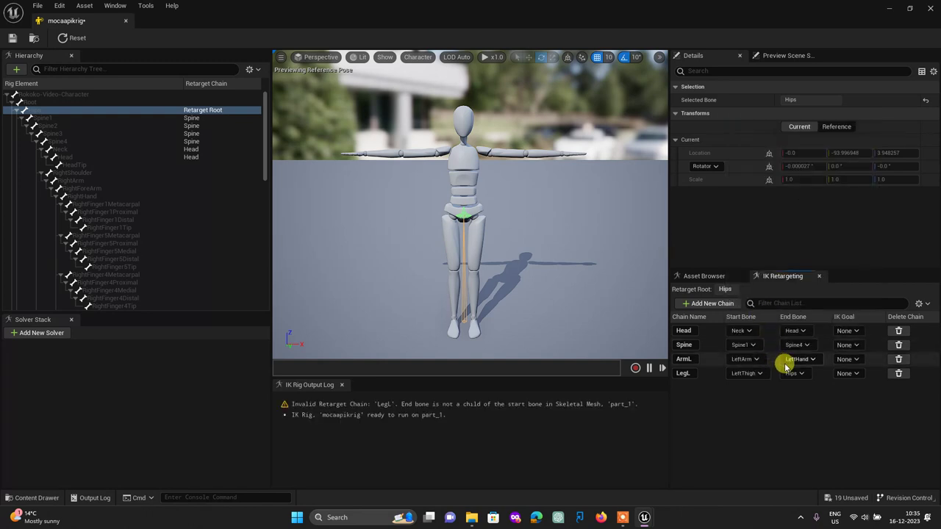
{"action": "left_click", "coordinate": [795, 372]}
{"action": "scroll", "coordinate": [823, 288], "scroll_direction": "down", "scroll_amount": 5}
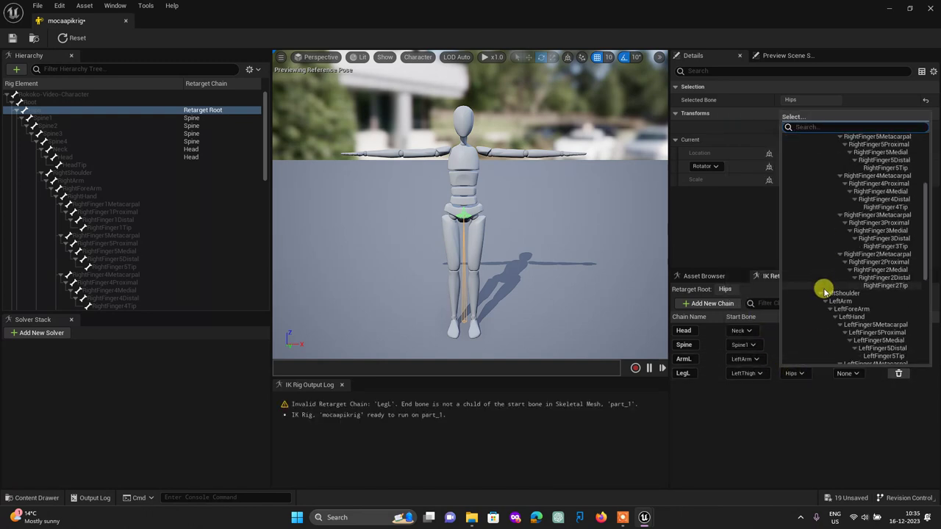
{"action": "scroll", "coordinate": [821, 288], "scroll_direction": "down", "scroll_amount": 5}
{"action": "scroll", "coordinate": [819, 290], "scroll_direction": "down", "scroll_amount": 3}
{"action": "scroll", "coordinate": [820, 290], "scroll_direction": "down", "scroll_amount": 5}
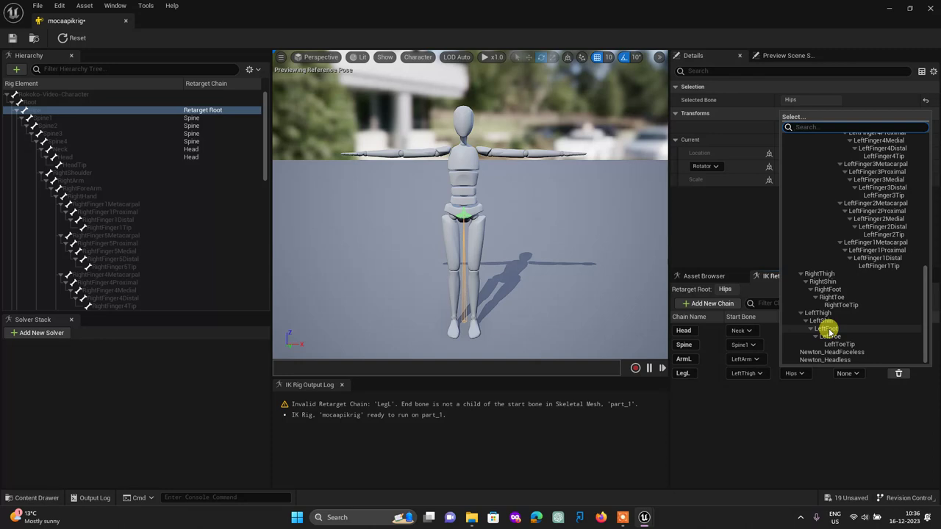
{"action": "left_click", "coordinate": [828, 332]}
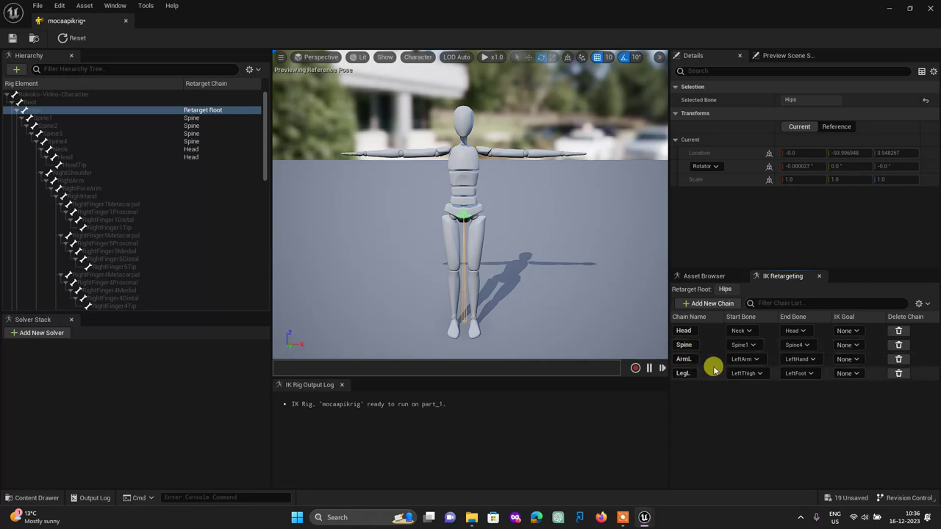
{"action": "left_click", "coordinate": [810, 377]}
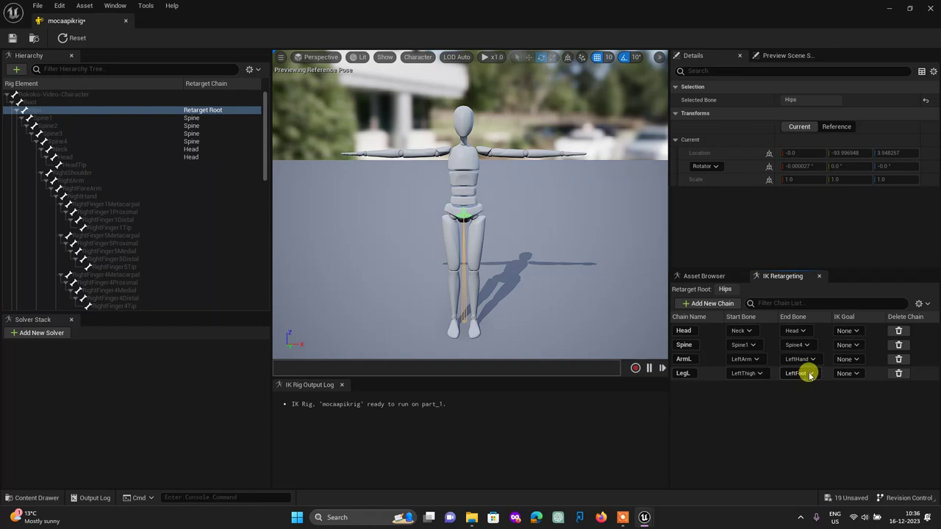
Mirror the ArmL chain into a new ArmR chain spanning RightArm to RightHand.
{"action": "right_click", "coordinate": [708, 360]}
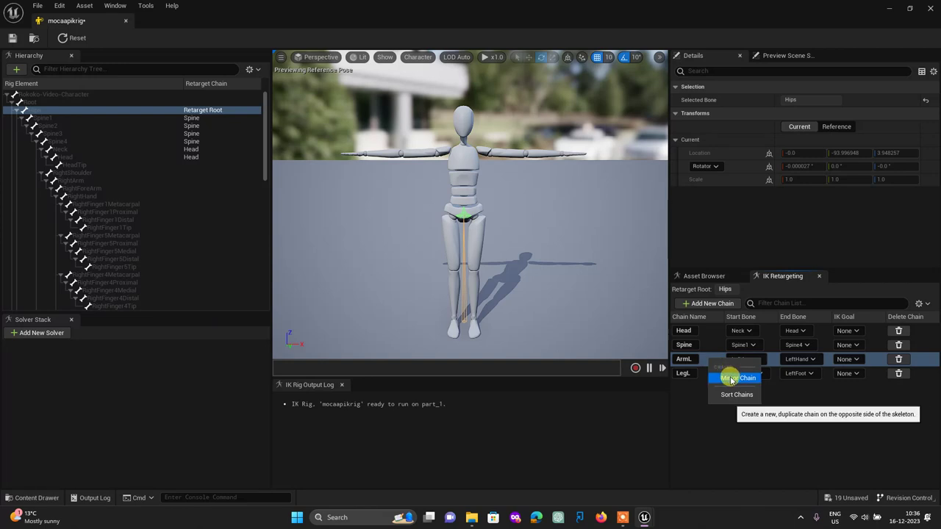
{"action": "left_click", "coordinate": [731, 379]}
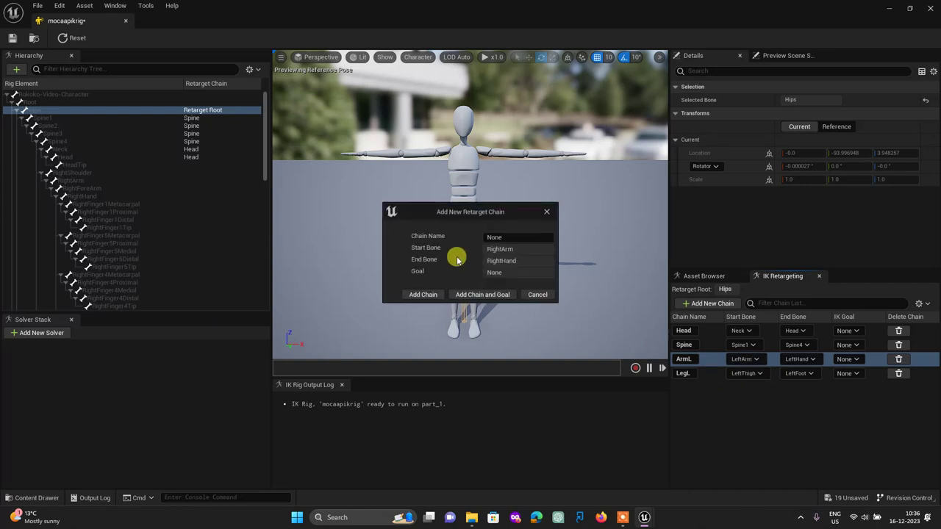
{"action": "left_click", "coordinate": [502, 242]}
{"action": "double_click", "coordinate": [503, 243]}
{"action": "type", "text": "ArmR"}
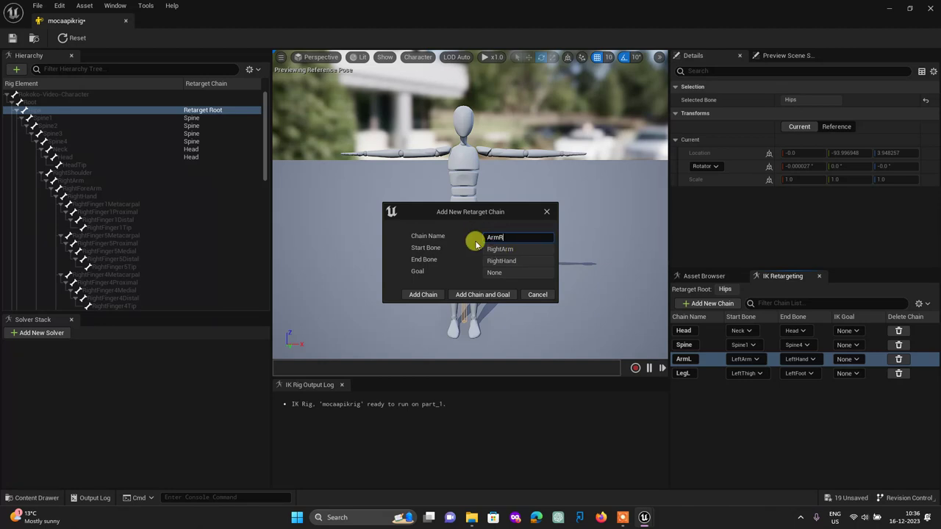
{"action": "left_click", "coordinate": [424, 297]}
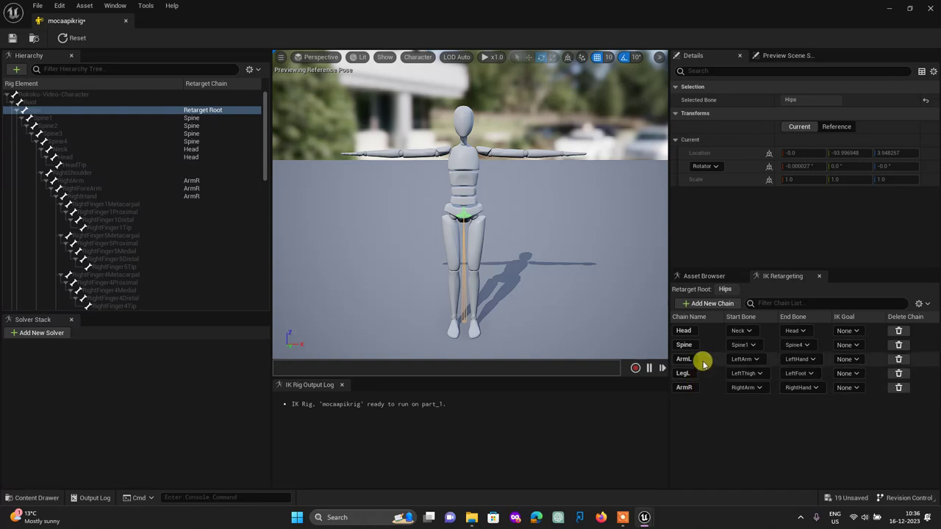
Reopen the ArmL mirror dialog, cancel it without adding a chain, and select LegL.
{"action": "right_click", "coordinate": [704, 360]}
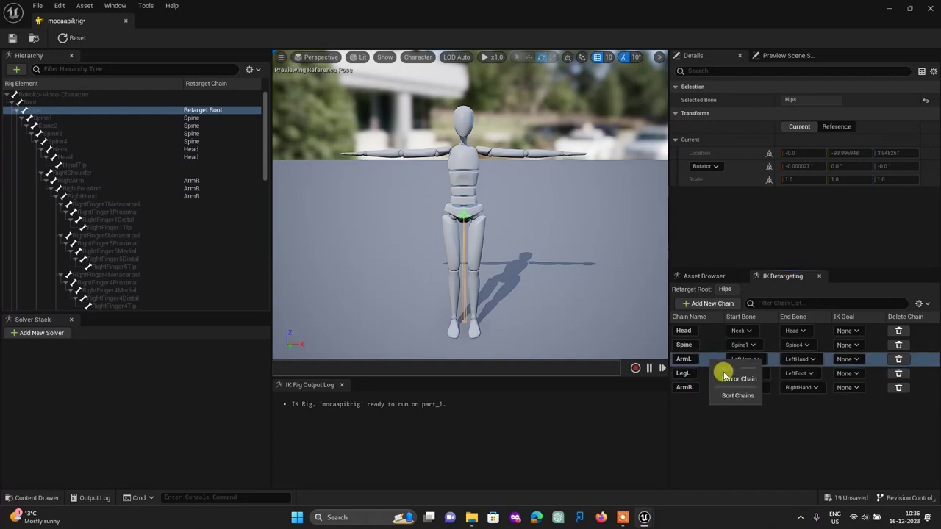
{"action": "left_click", "coordinate": [760, 441]}
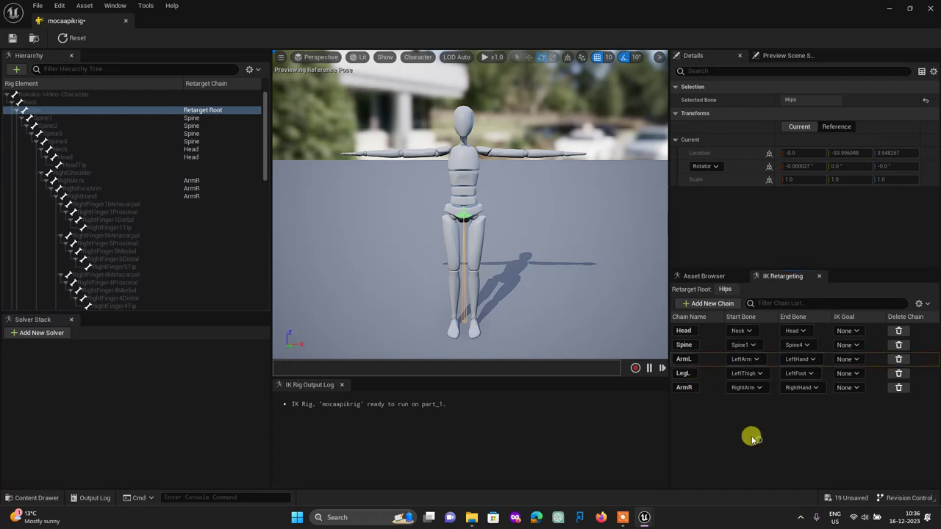
{"action": "right_click", "coordinate": [705, 360]}
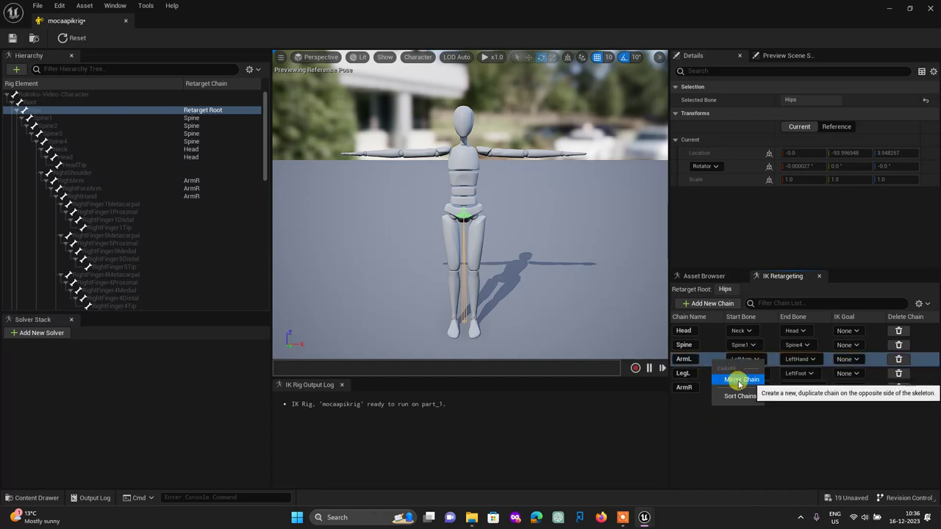
{"action": "left_click", "coordinate": [739, 383]}
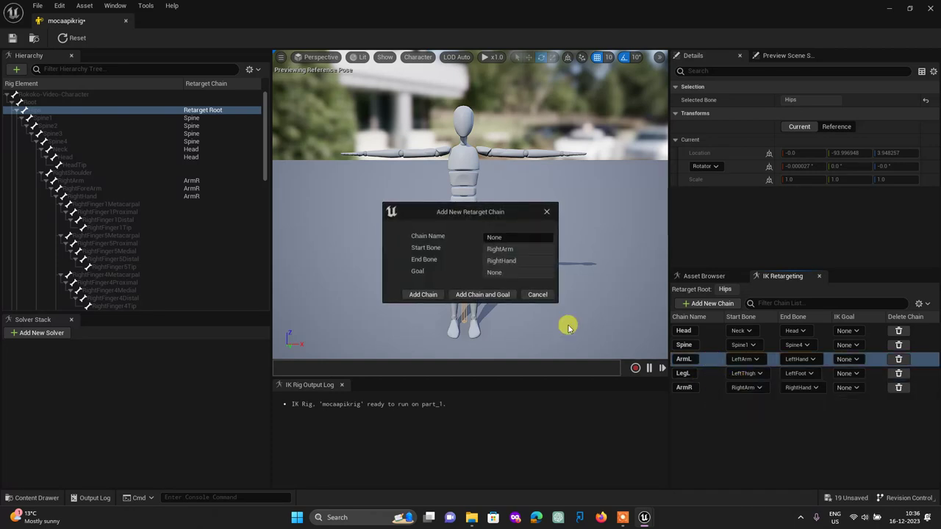
{"action": "double_click", "coordinate": [491, 238]}
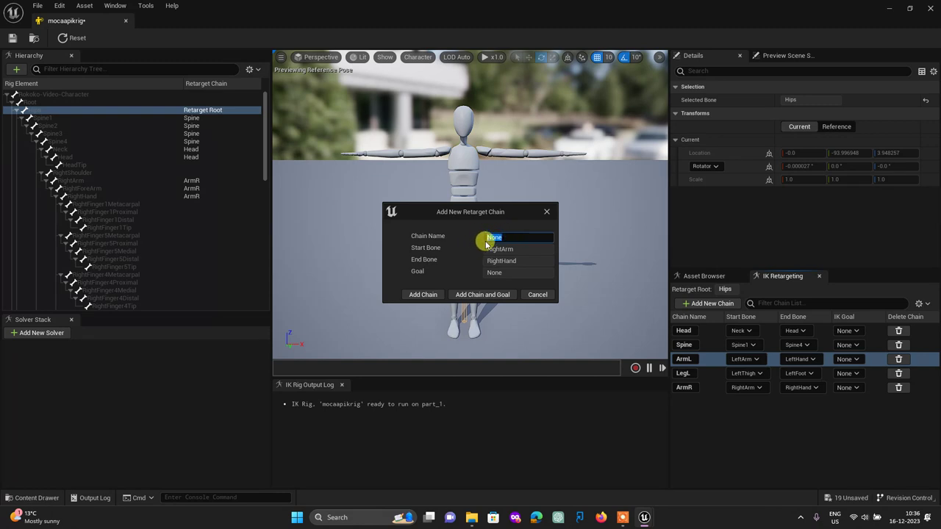
{"action": "left_click", "coordinate": [545, 211]}
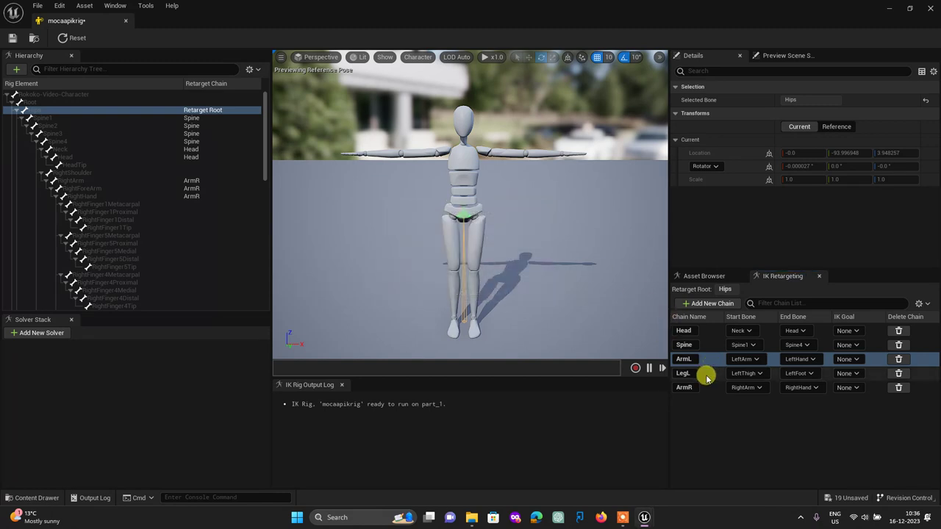
{"action": "left_click", "coordinate": [706, 375]}
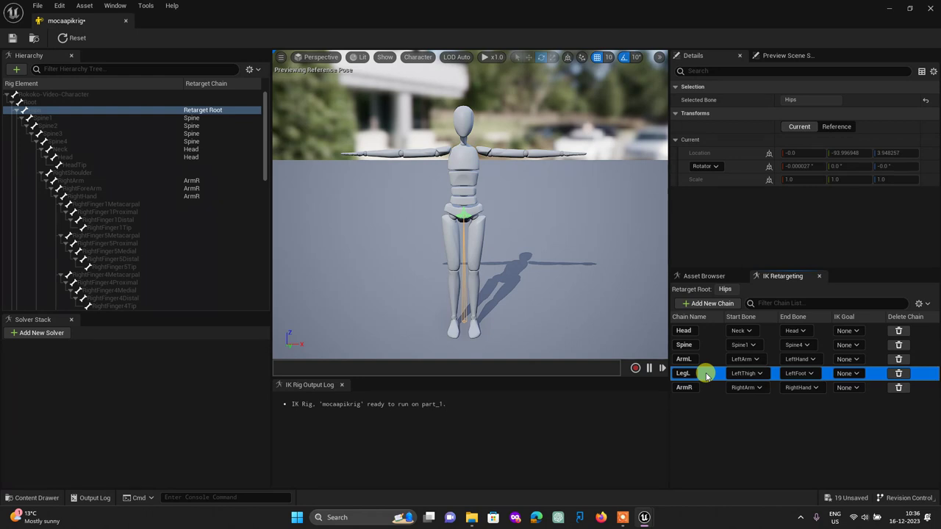
Mirror LegL into a LegR chain (RightThigh to RightFoot) and save the mocaapikrig rig.
{"action": "right_click", "coordinate": [706, 375]}
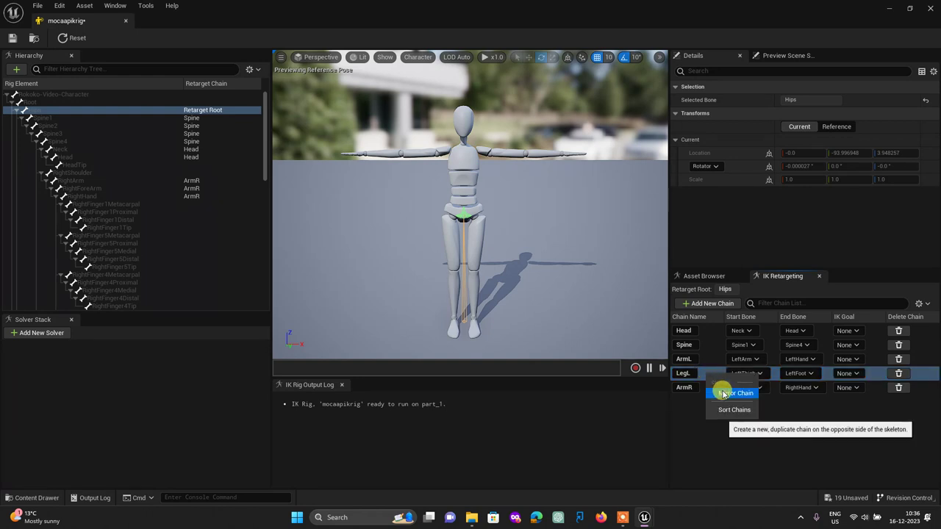
{"action": "left_click", "coordinate": [723, 395]}
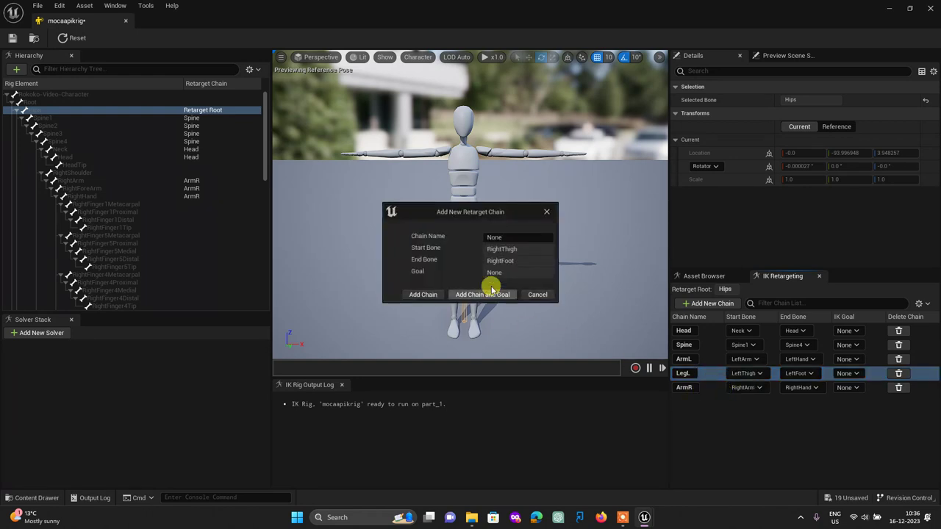
{"action": "left_click", "coordinate": [517, 242]}
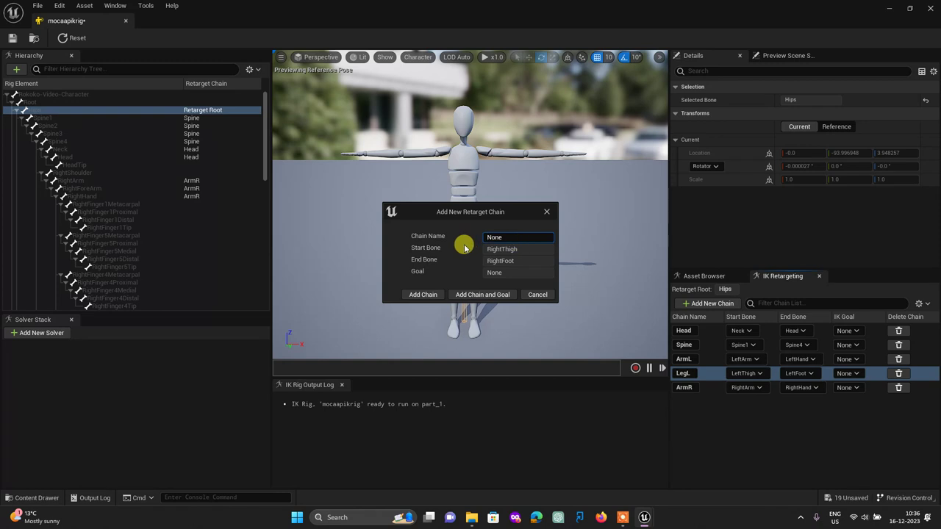
{"action": "double_click", "coordinate": [505, 237]}
{"action": "type", "text": "LegR"}
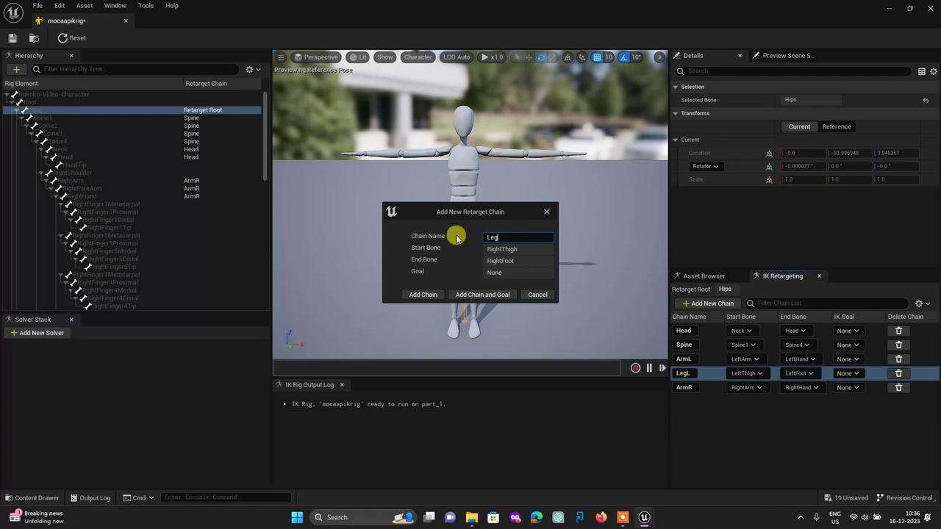
{"action": "left_click", "coordinate": [432, 296]}
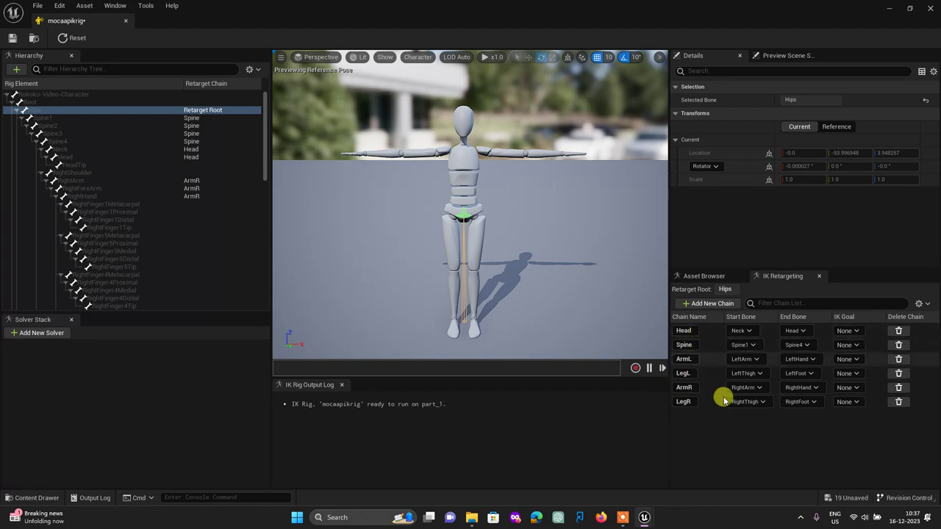
{"action": "left_click", "coordinate": [13, 41]}
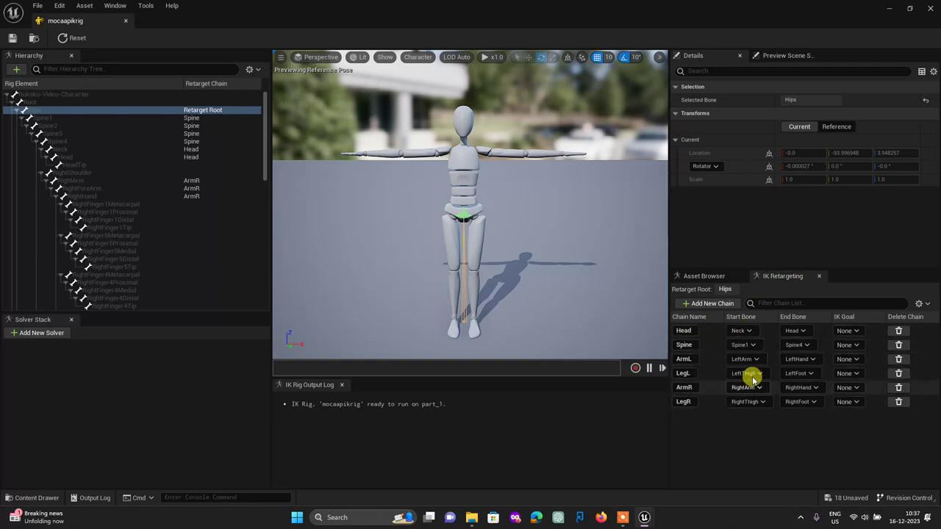
Create an IK Rig asset named Mixamoikig in the mixamochar folder and open it.
{"action": "left_click", "coordinate": [45, 497]}
{"action": "left_click", "coordinate": [53, 390]}
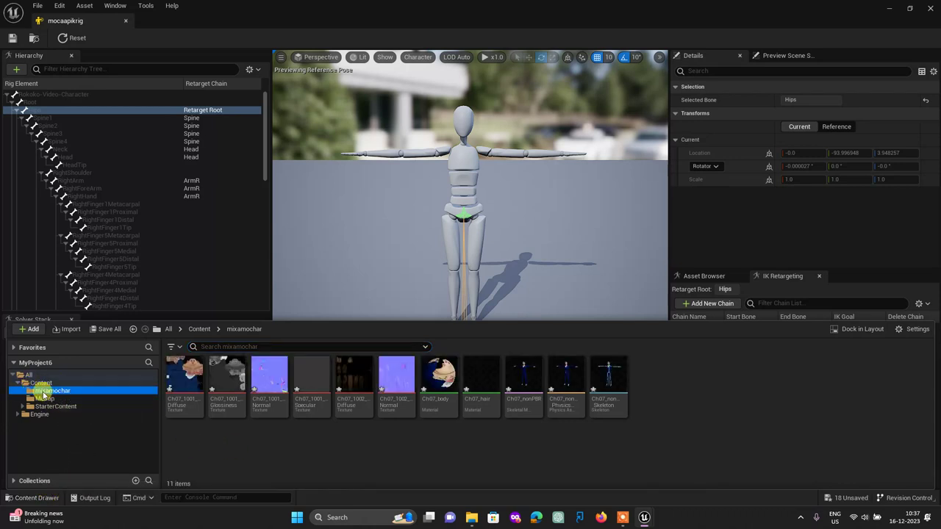
{"action": "right_click", "coordinate": [471, 455]}
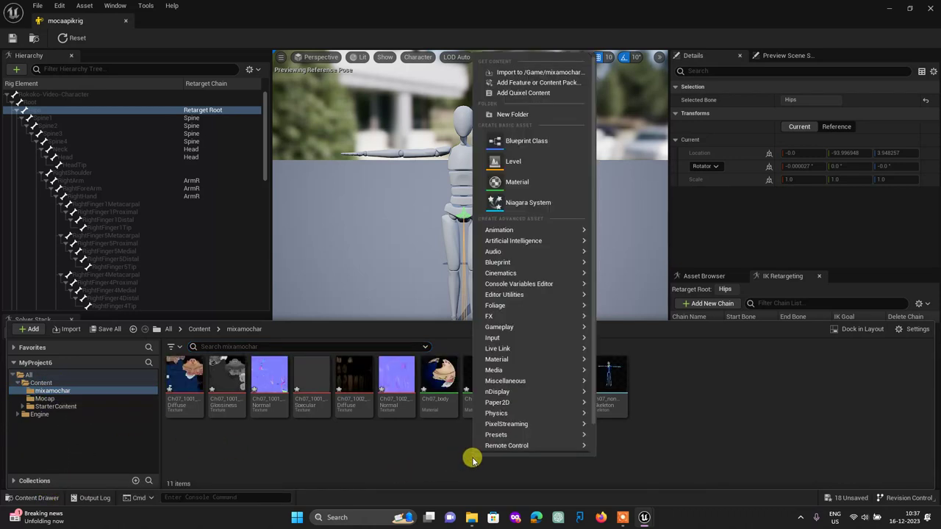
{"action": "mouse_move", "coordinate": [556, 236]}
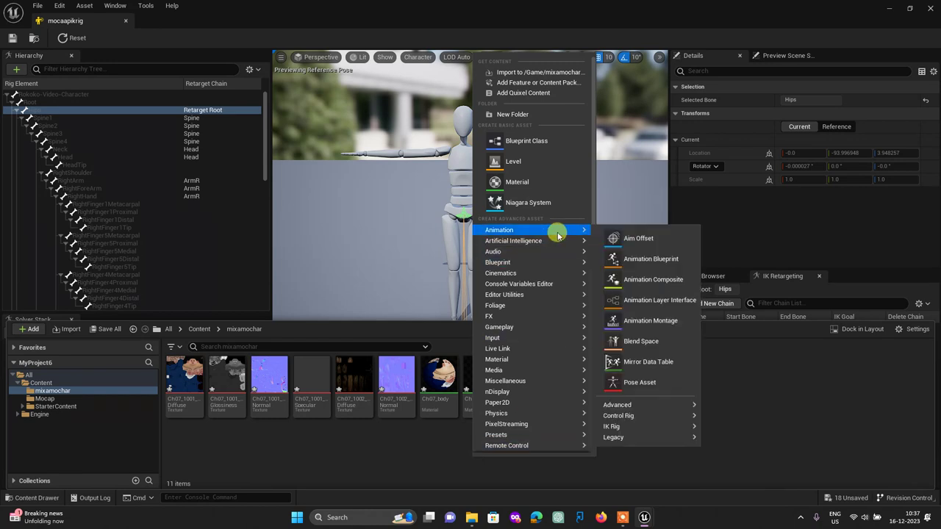
{"action": "mouse_move", "coordinate": [654, 429]}
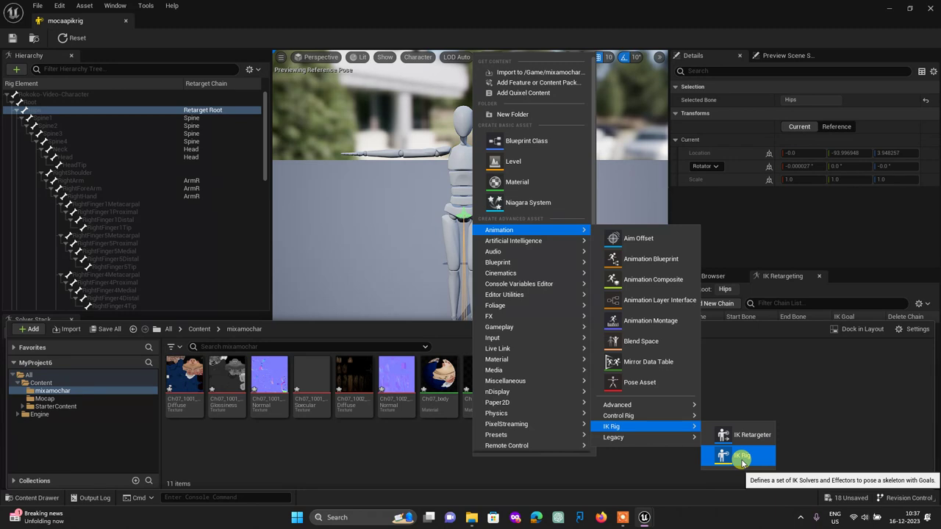
{"action": "left_click", "coordinate": [740, 461]}
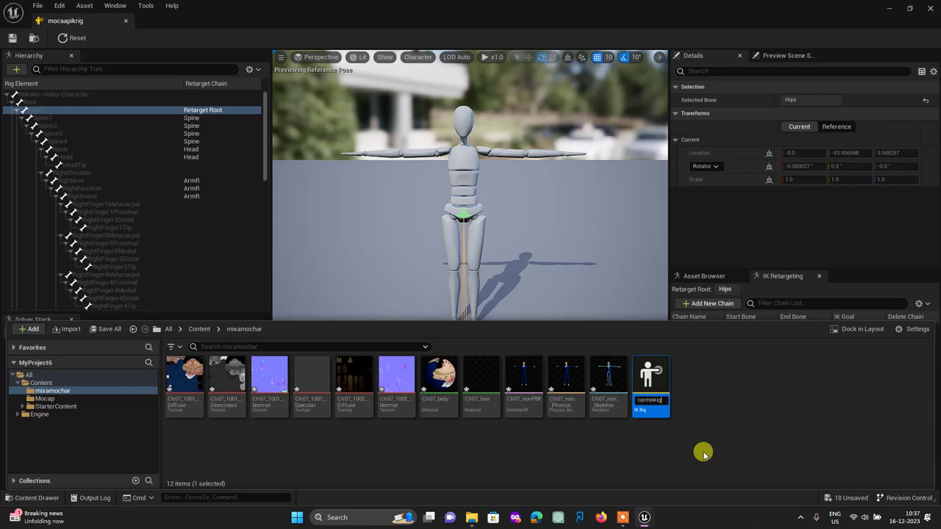
{"action": "key", "text": "Return"}
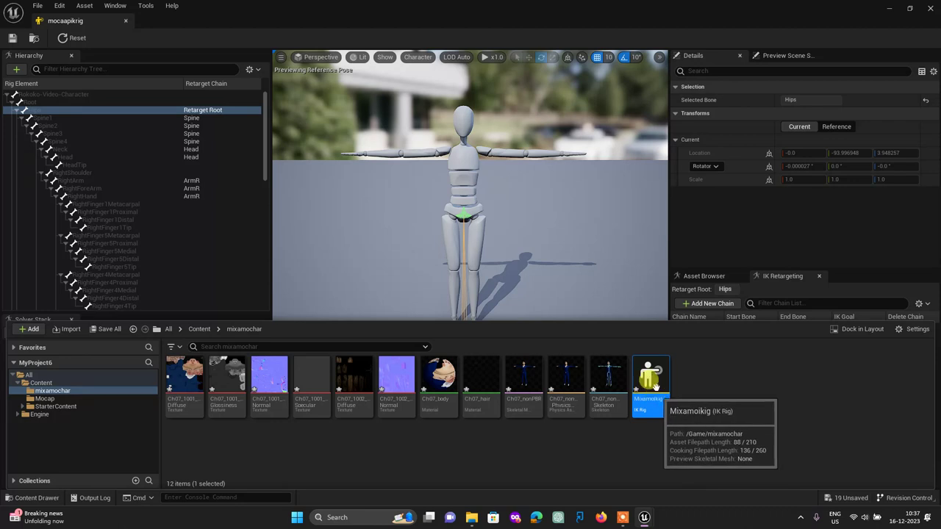
{"action": "double_click", "coordinate": [639, 388]}
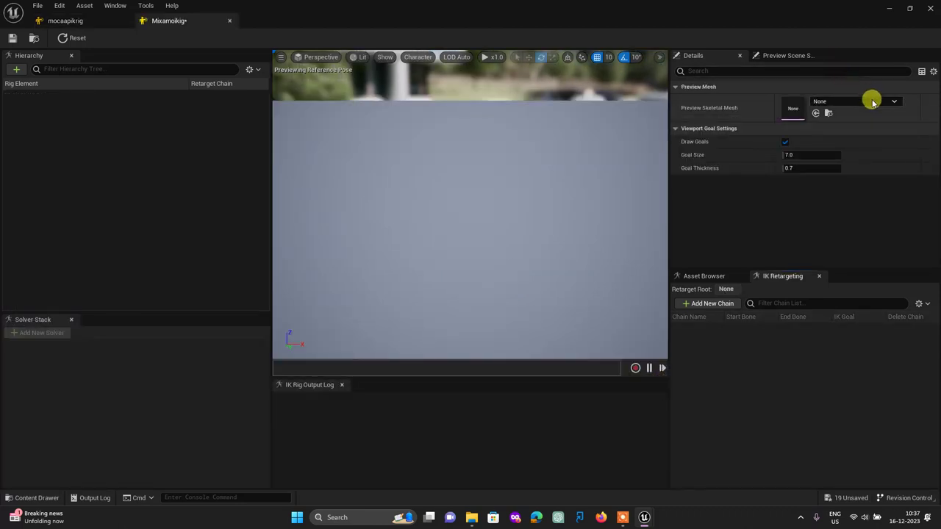
Assign Ch07_nonPBR as Mixamoikig's preview skeletal mesh and frame the character in the viewport.
{"action": "left_click", "coordinate": [873, 103]}
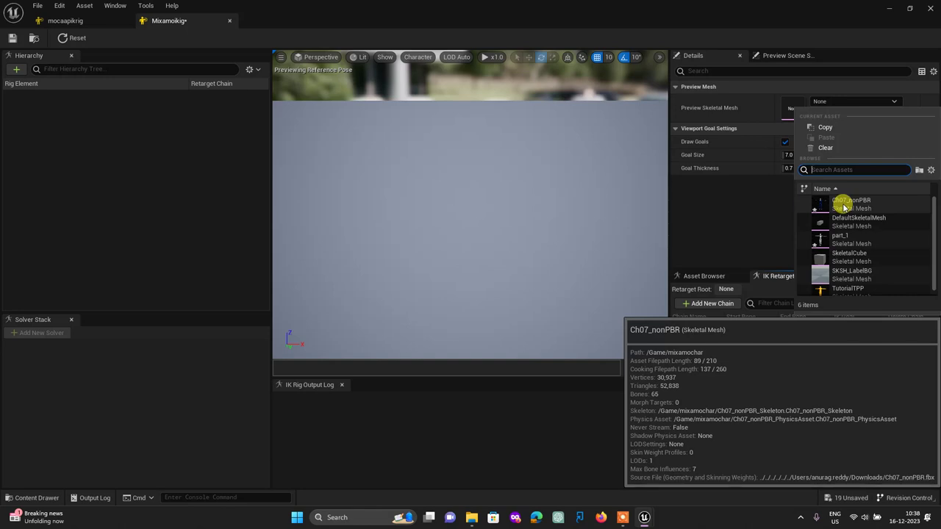
{"action": "left_click", "coordinate": [850, 209]}
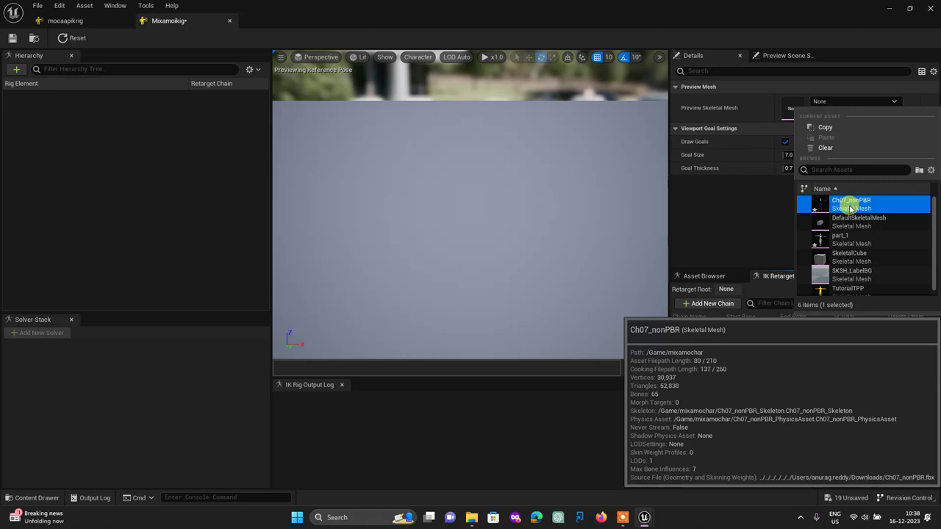
{"action": "left_click", "coordinate": [850, 209]}
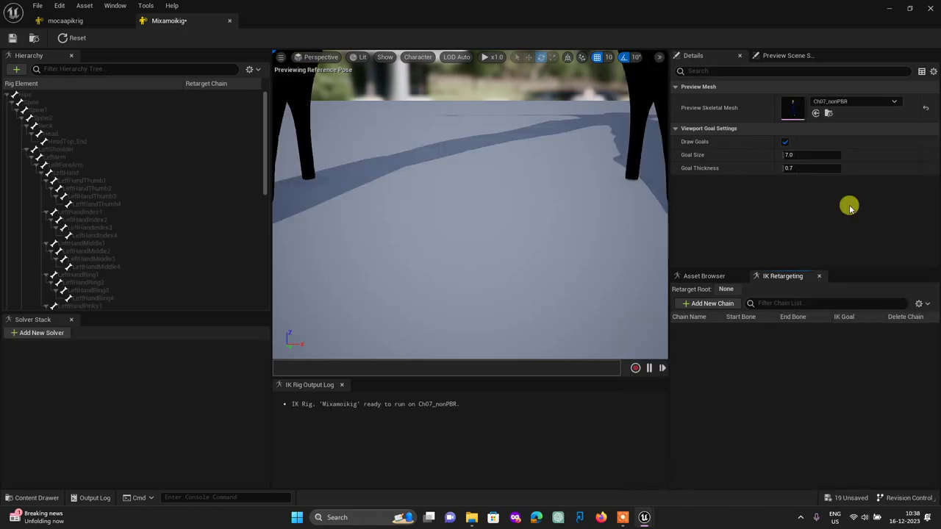
{"action": "mouse_move", "coordinate": [542, 245]}
{"action": "left_mouse_down"}
{"action": "mouse_move", "coordinate": [415, 185]}
{"action": "mouse_move", "coordinate": [397, 154]}
{"action": "left_mouse_up"}
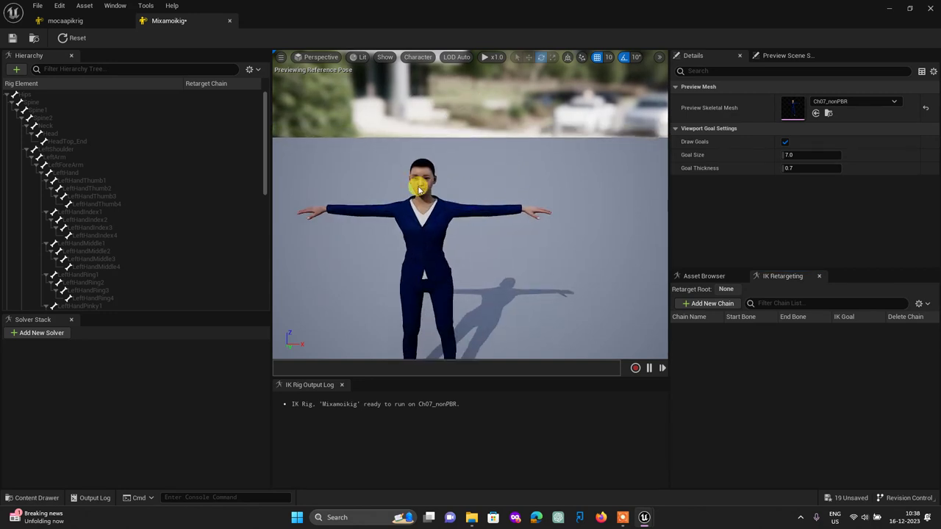
{"action": "left_click_drag", "start_coordinate": [420, 189], "coordinate": [484, 217]}
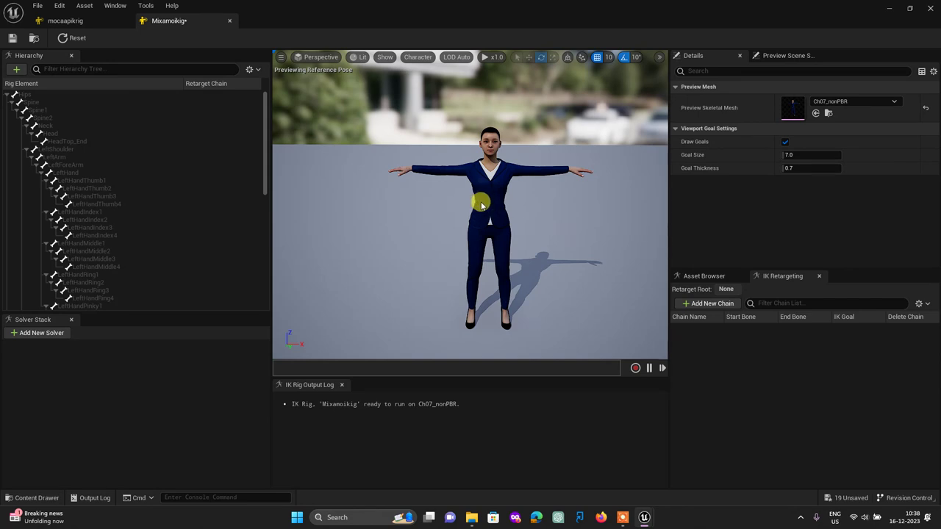
{"action": "left_click_drag", "start_coordinate": [483, 212], "coordinate": [499, 223]}
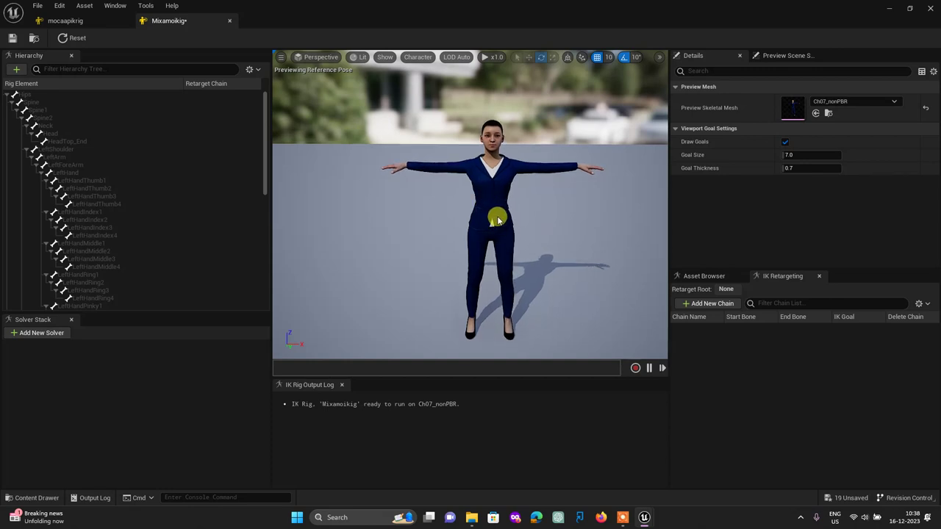
{"action": "mouse_move", "coordinate": [498, 221]}
{"action": "left_mouse_down"}
{"action": "mouse_move", "coordinate": [524, 204]}
{"action": "mouse_move", "coordinate": [515, 211]}
{"action": "left_mouse_up"}
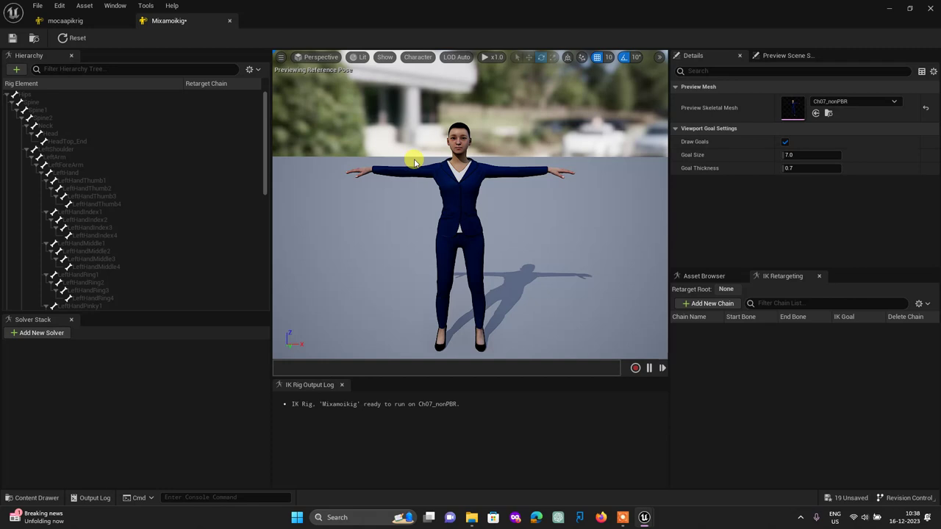
Make the Hips bone the retarget root of Mixamoikig.
{"action": "left_click", "coordinate": [28, 96]}
{"action": "right_click", "coordinate": [28, 97]}
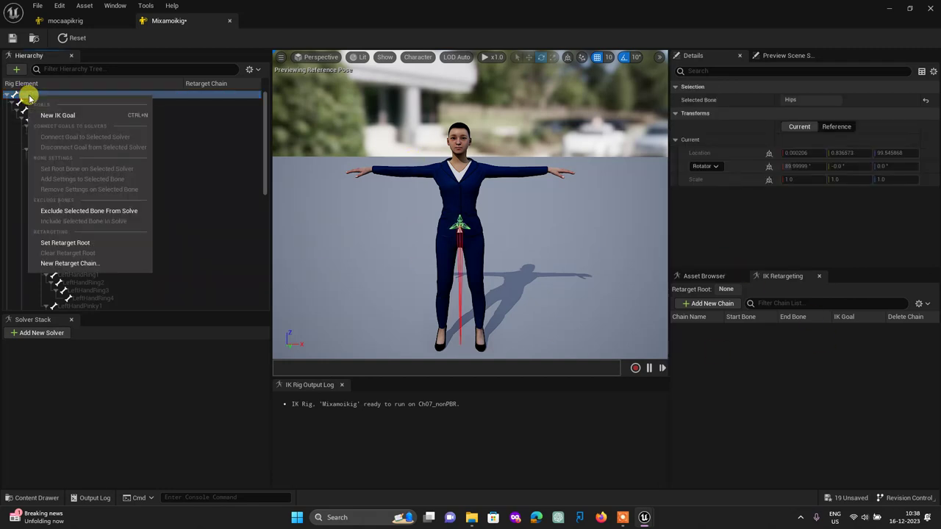
{"action": "left_click", "coordinate": [59, 246]}
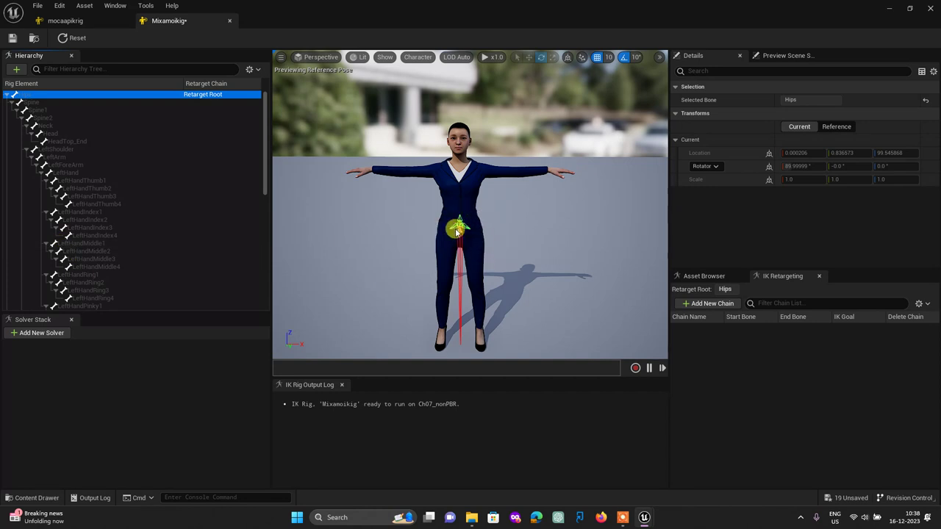
Add a new retarget chain named Head.
{"action": "left_click", "coordinate": [710, 304]}
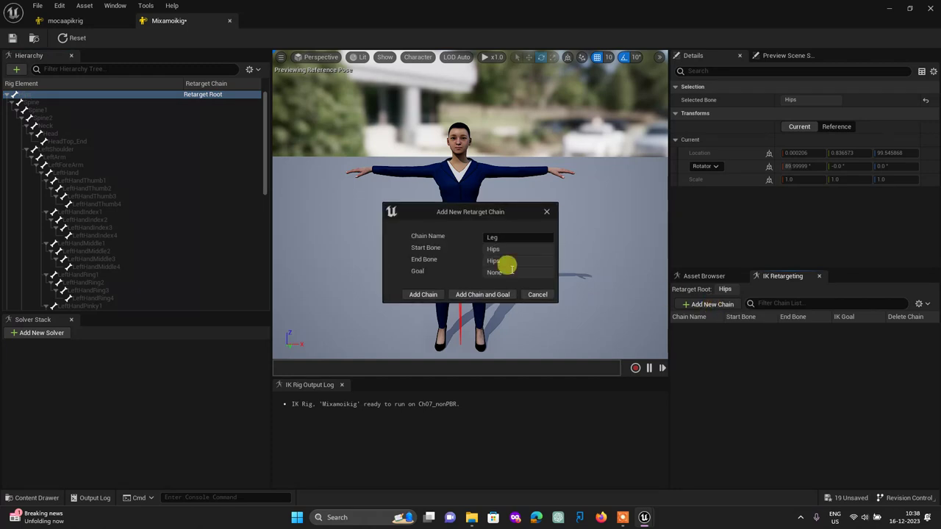
{"action": "left_click", "coordinate": [496, 237]}
{"action": "type", "text": "Head"}
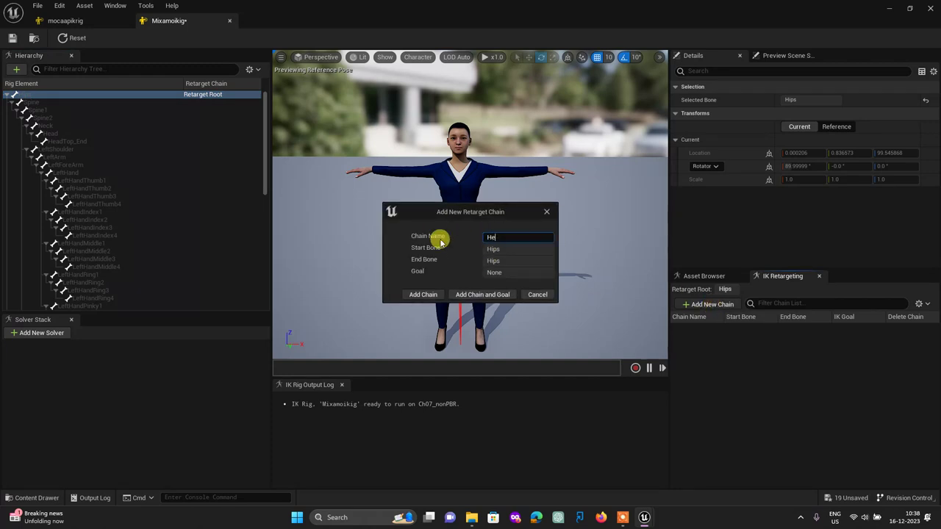
{"action": "left_click", "coordinate": [416, 295]}
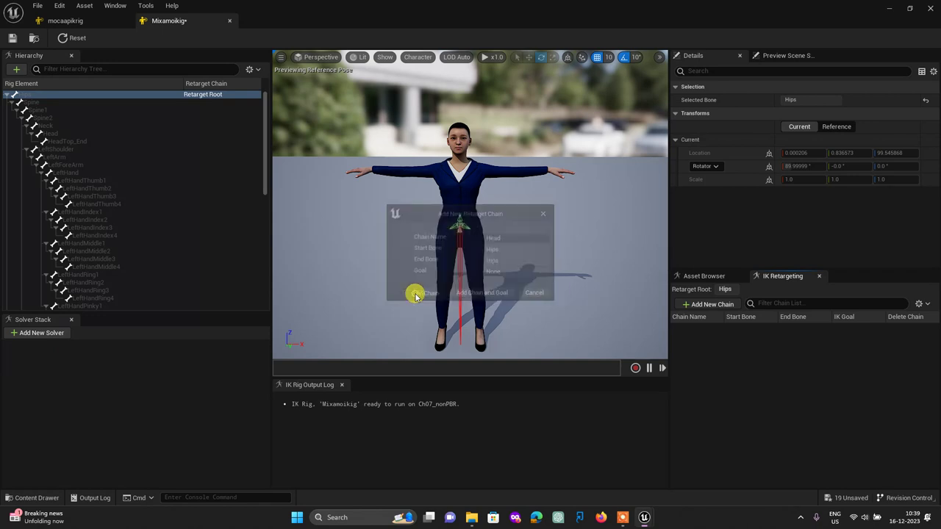
Compare chains by switching between the mocaapikrig and Mixamoikig rigs, ending on Mixamoikig.
{"action": "left_click", "coordinate": [70, 23]}
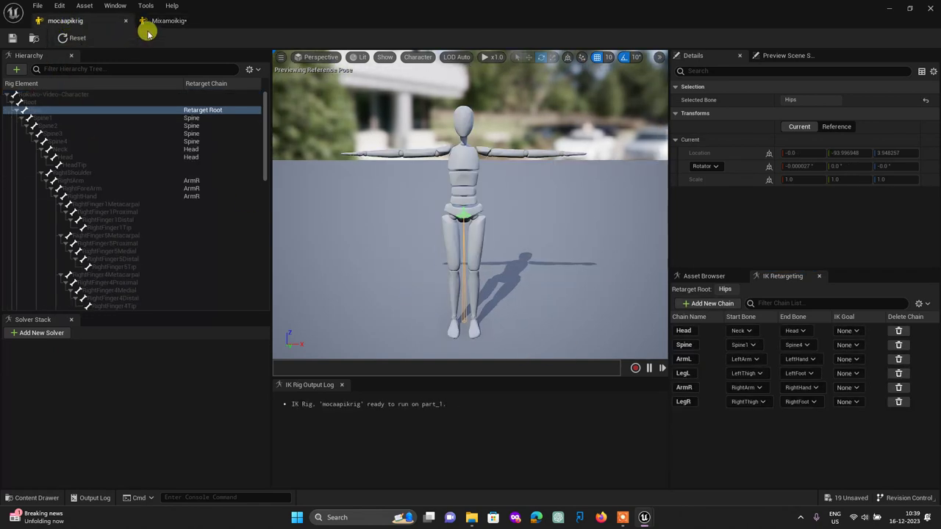
{"action": "left_click", "coordinate": [163, 23]}
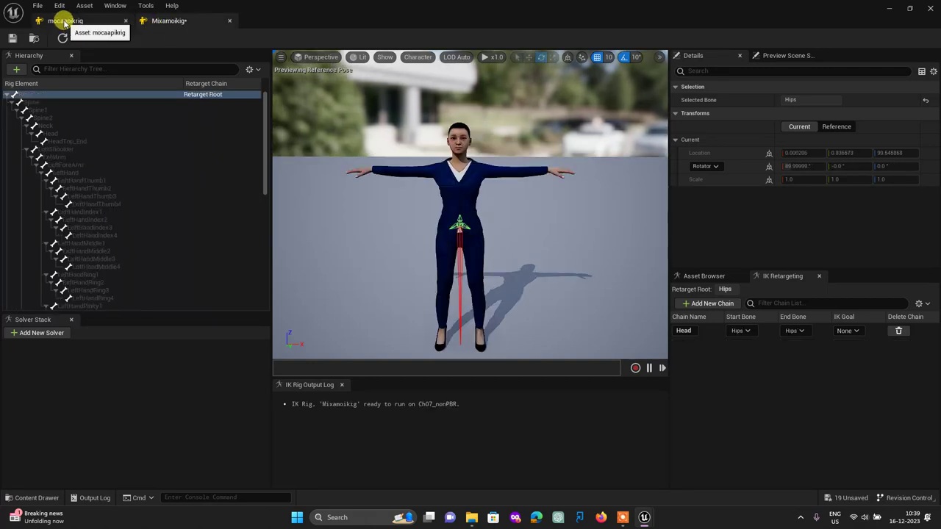
{"action": "left_click", "coordinate": [66, 23]}
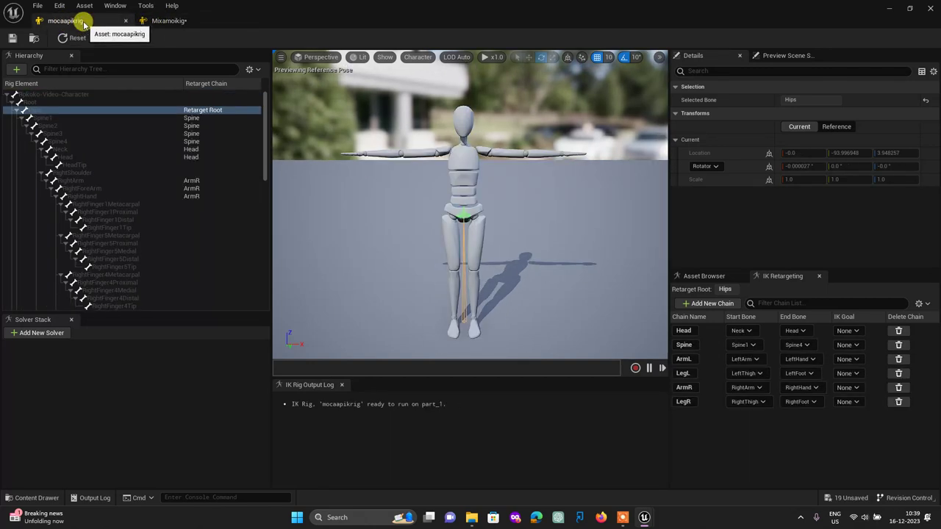
{"action": "left_click", "coordinate": [169, 22]}
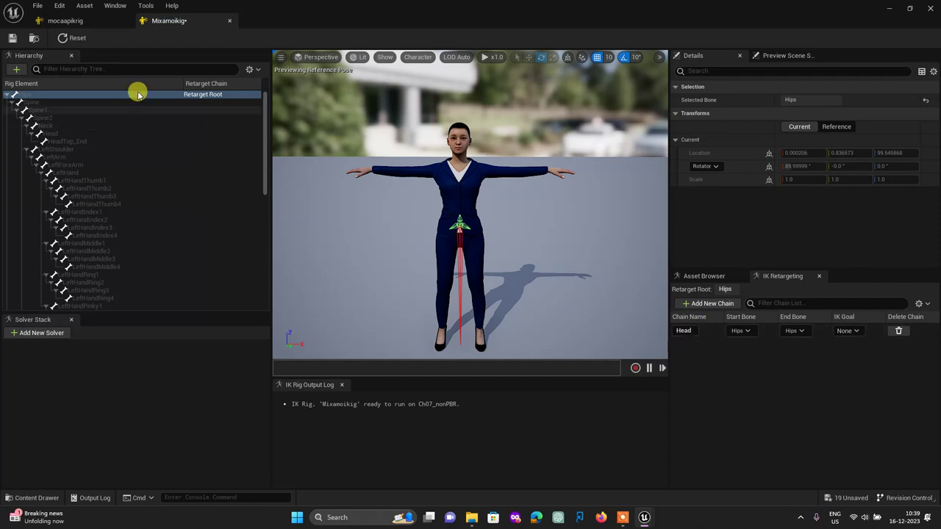
{"action": "left_click", "coordinate": [82, 20]}
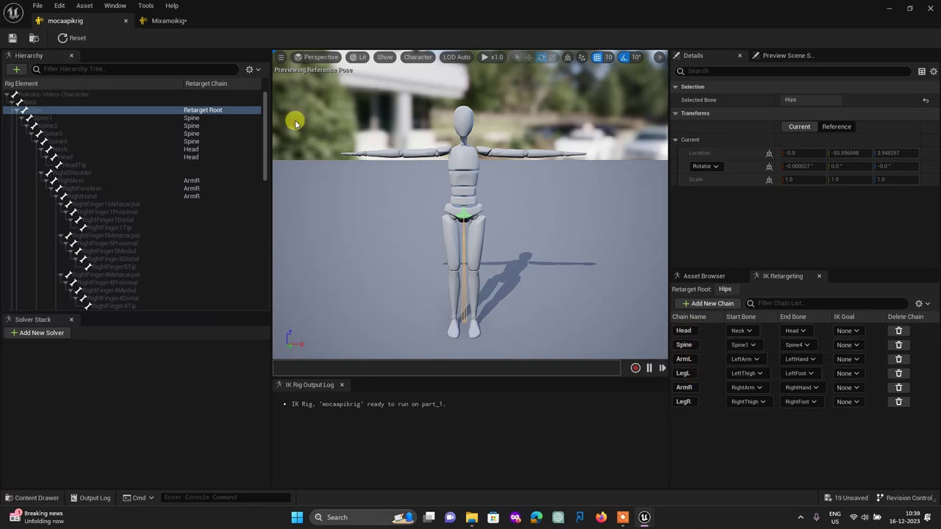
{"action": "left_click", "coordinate": [172, 20]}
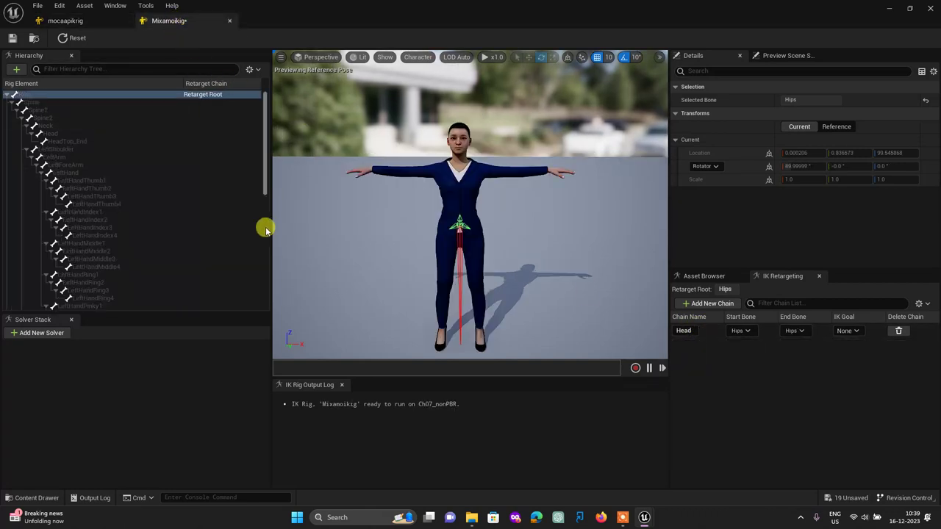
Add three more retarget chains named Spine, ArmL and LegL.
{"action": "left_click", "coordinate": [709, 304]}
{"action": "double_click", "coordinate": [493, 237]}
{"action": "type", "text": "Spine"}
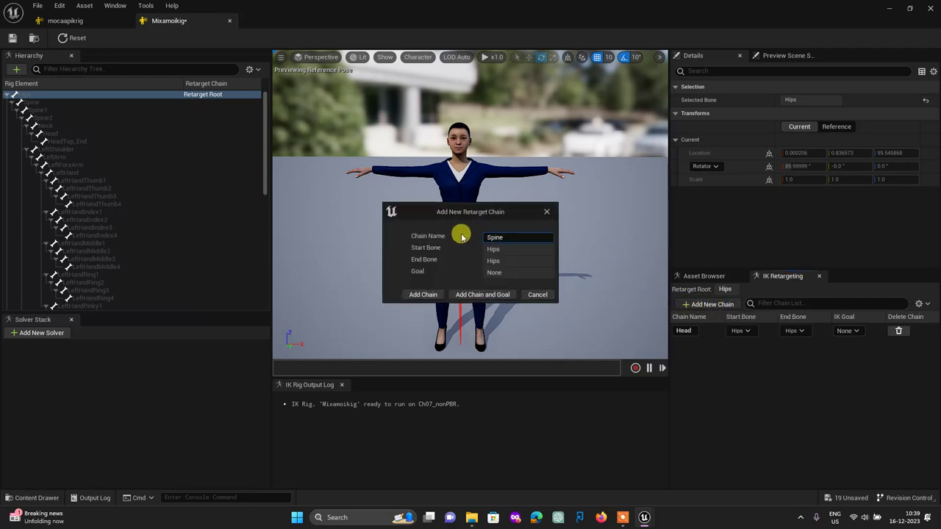
{"action": "left_click", "coordinate": [422, 291]}
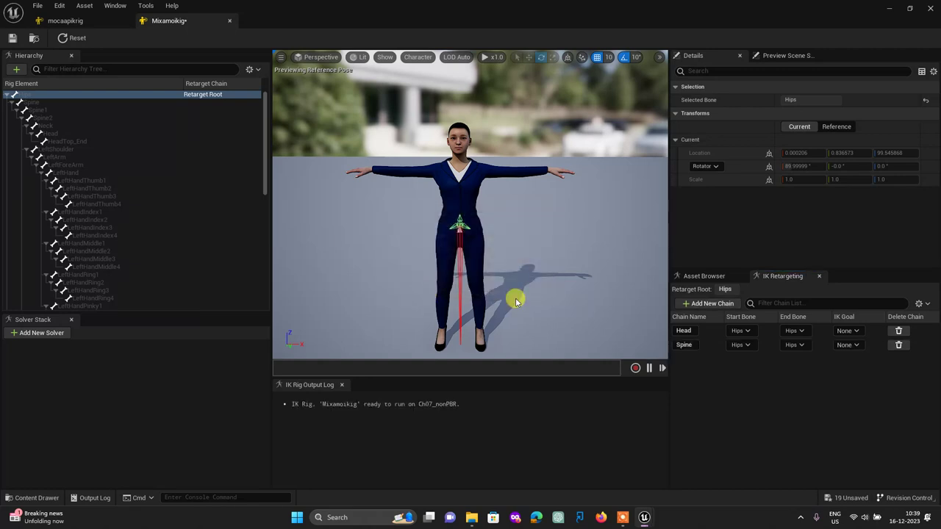
{"action": "left_click", "coordinate": [708, 304]}
{"action": "double_click", "coordinate": [502, 236]}
{"action": "type", "text": "ArmL"}
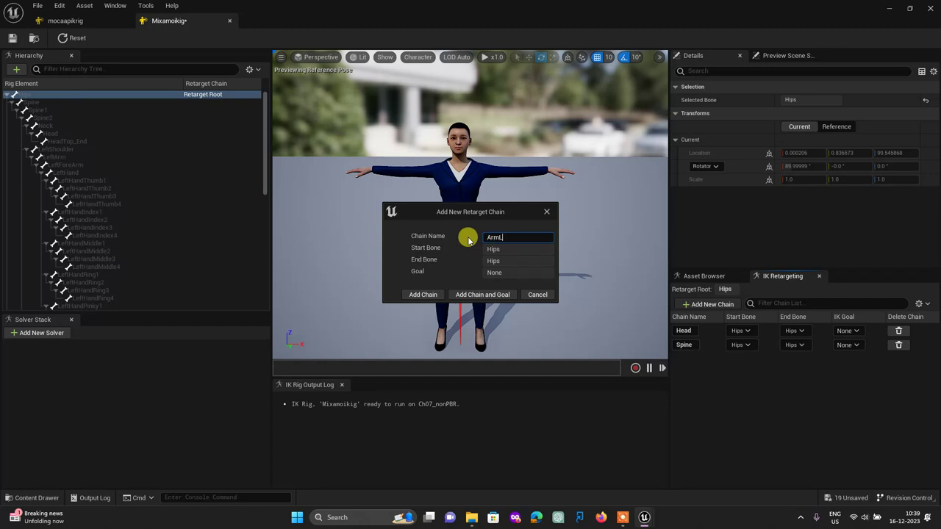
{"action": "left_click", "coordinate": [430, 294]}
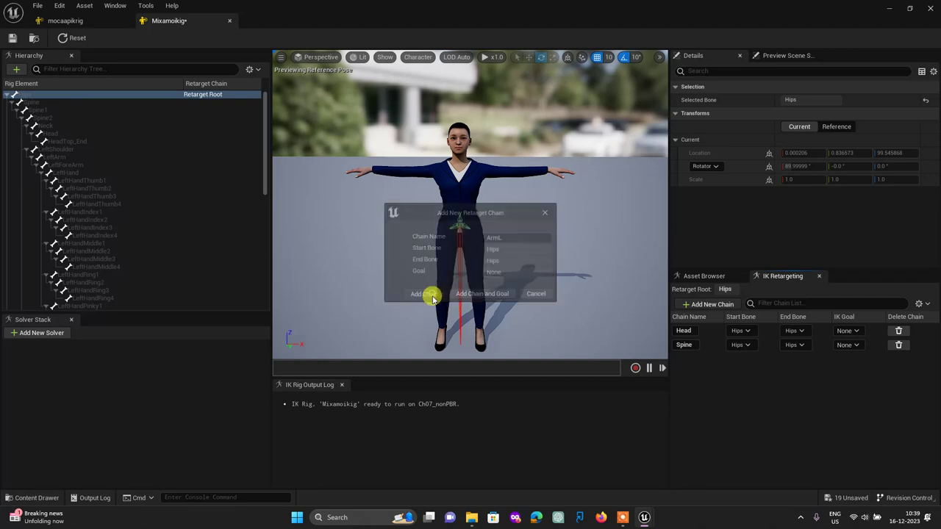
{"action": "right_click", "coordinate": [692, 385]}
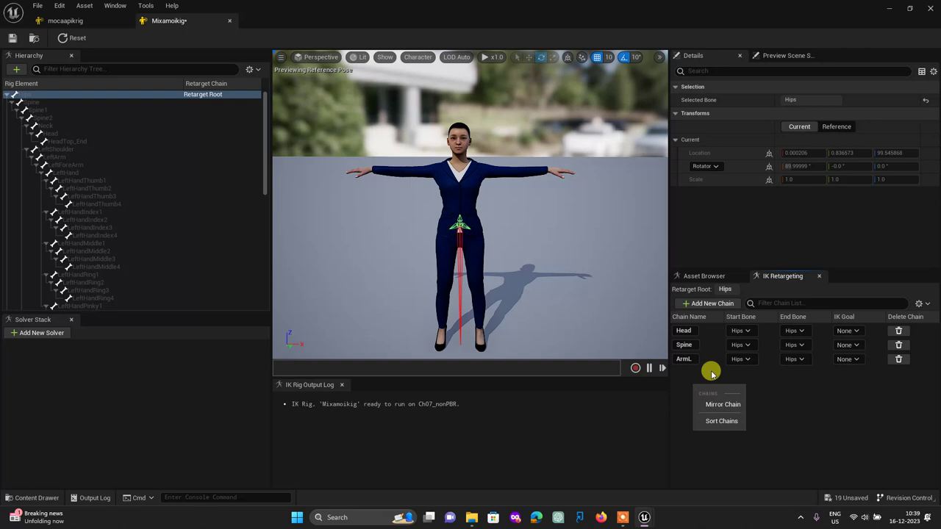
{"action": "left_click", "coordinate": [708, 303]}
{"action": "type", "text": "LegL"}
{"action": "left_click", "coordinate": [503, 235]}
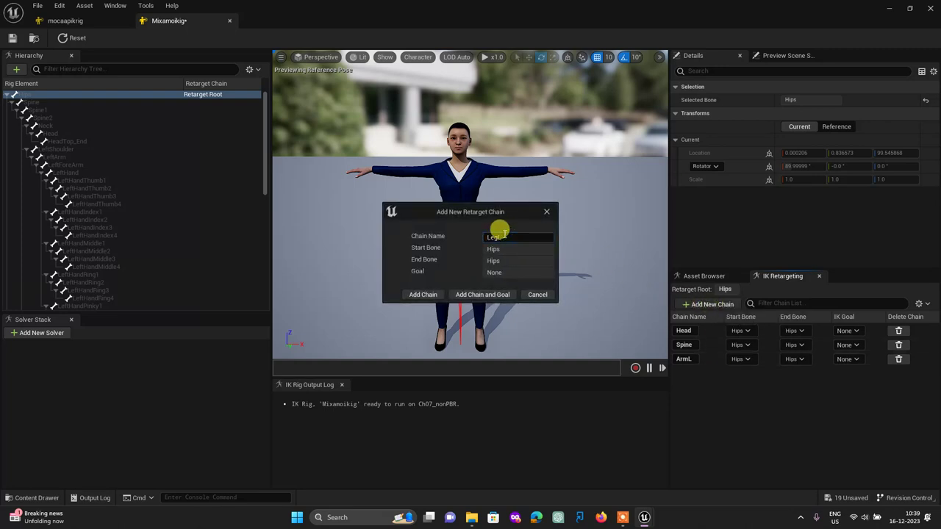
{"action": "left_click", "coordinate": [421, 294]}
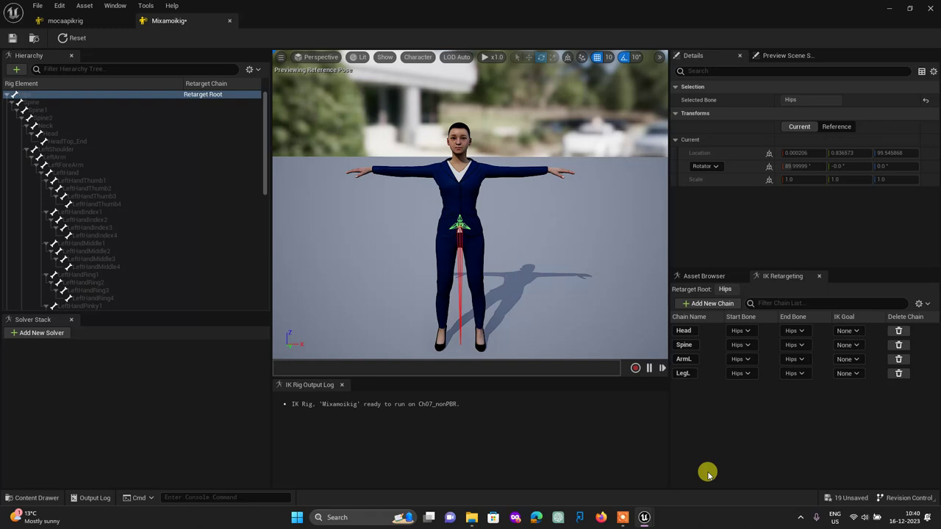
Check mocaapikrig's chain start and end bones, then open the Head chain's Start Bone list.
{"action": "left_click", "coordinate": [684, 345]}
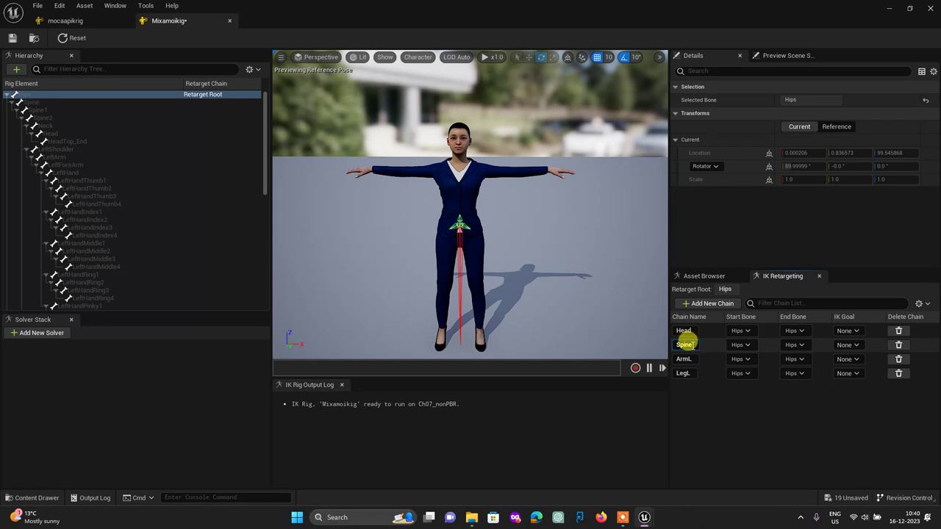
{"action": "left_click_drag", "start_coordinate": [691, 345], "coordinate": [679, 345]}
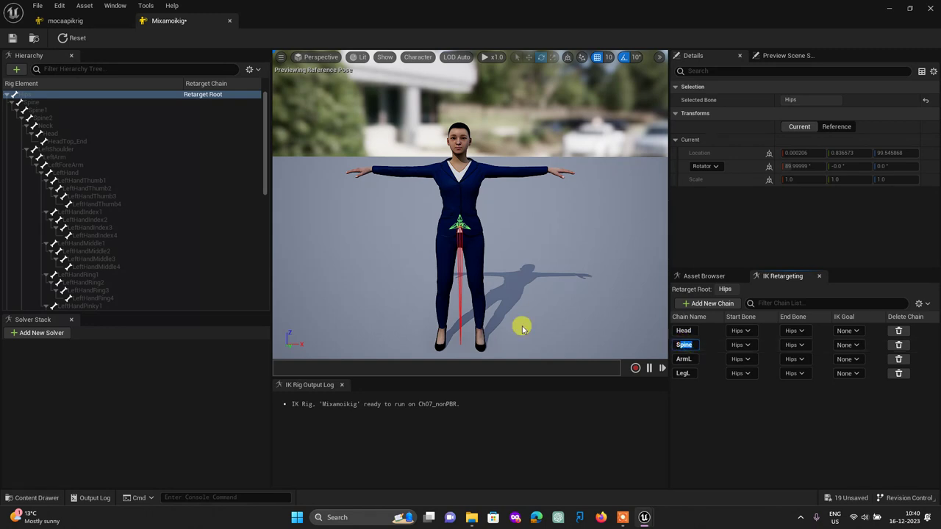
{"action": "left_click", "coordinate": [68, 22]}
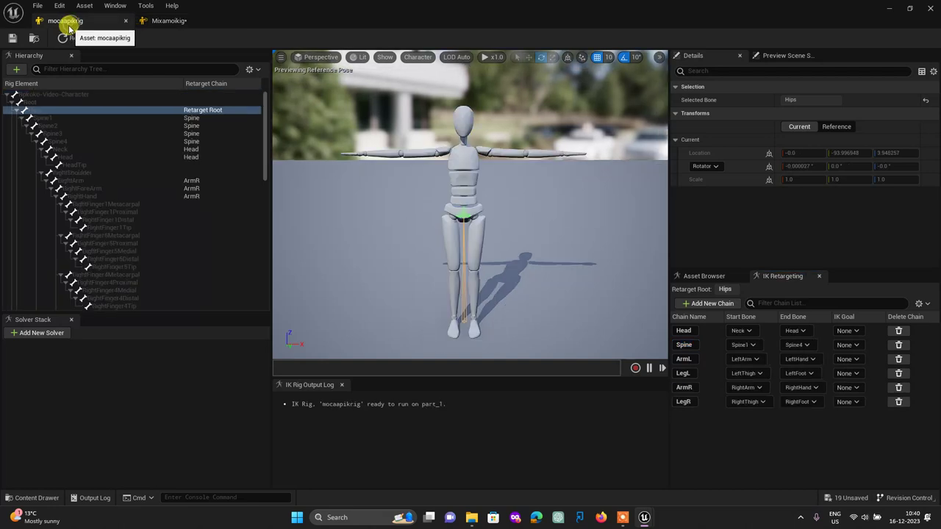
{"action": "left_click", "coordinate": [158, 28]}
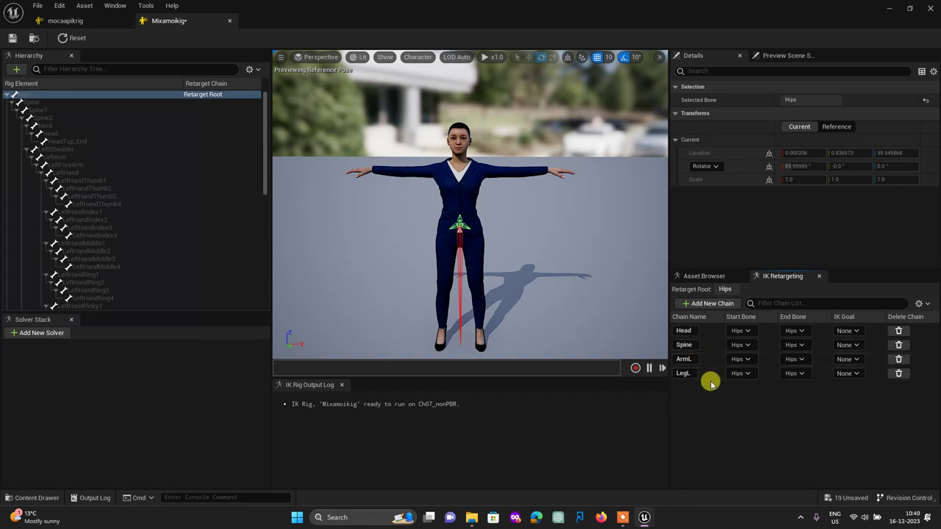
{"action": "left_click", "coordinate": [738, 331]}
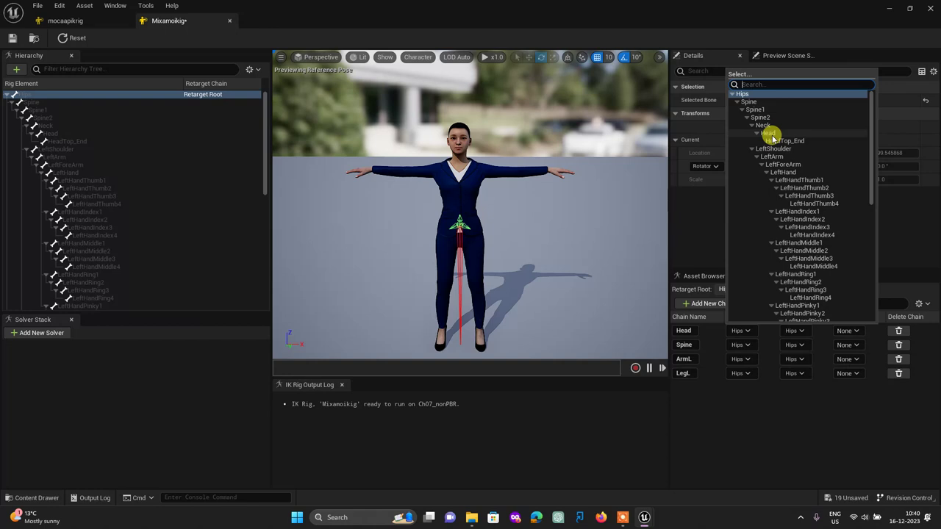
Set the Head chain to run from Neck to Head.
{"action": "left_click", "coordinate": [769, 132]}
{"action": "left_click", "coordinate": [750, 330]}
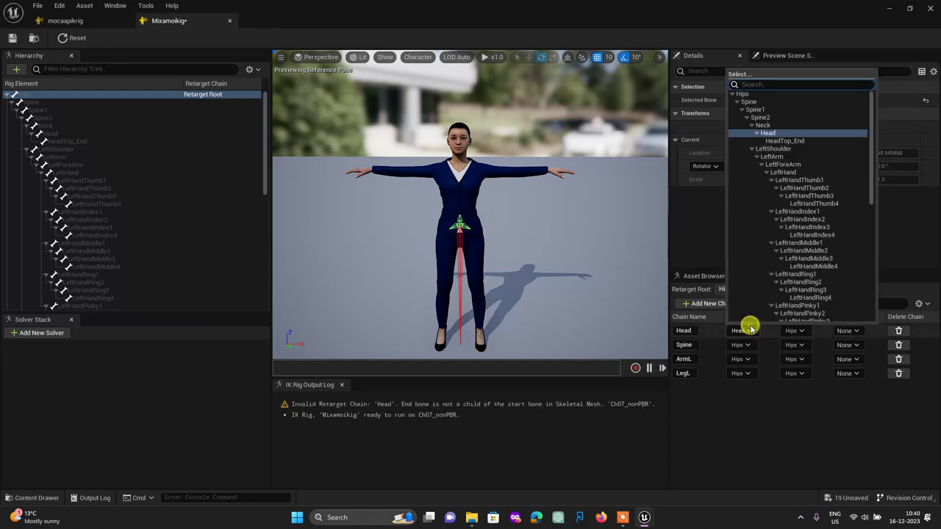
{"action": "left_click", "coordinate": [762, 125]}
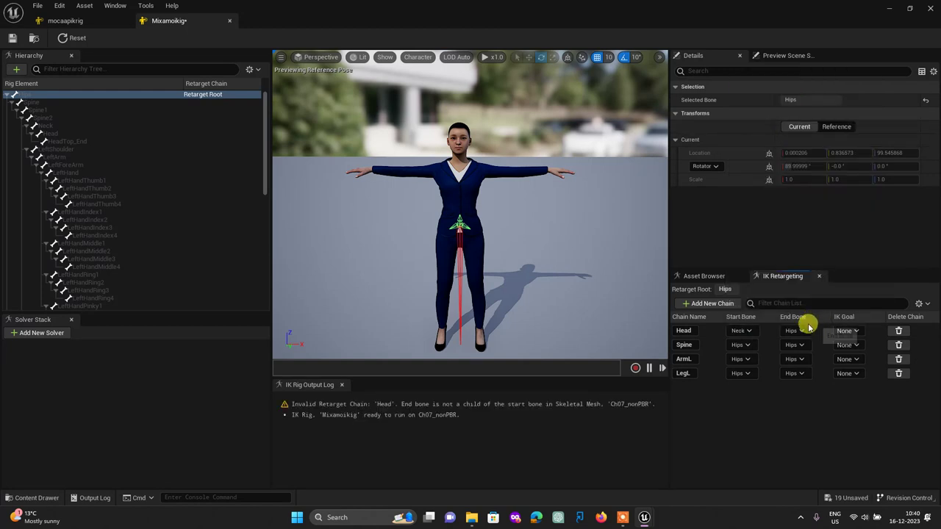
{"action": "left_click", "coordinate": [807, 329]}
{"action": "left_click", "coordinate": [831, 131]}
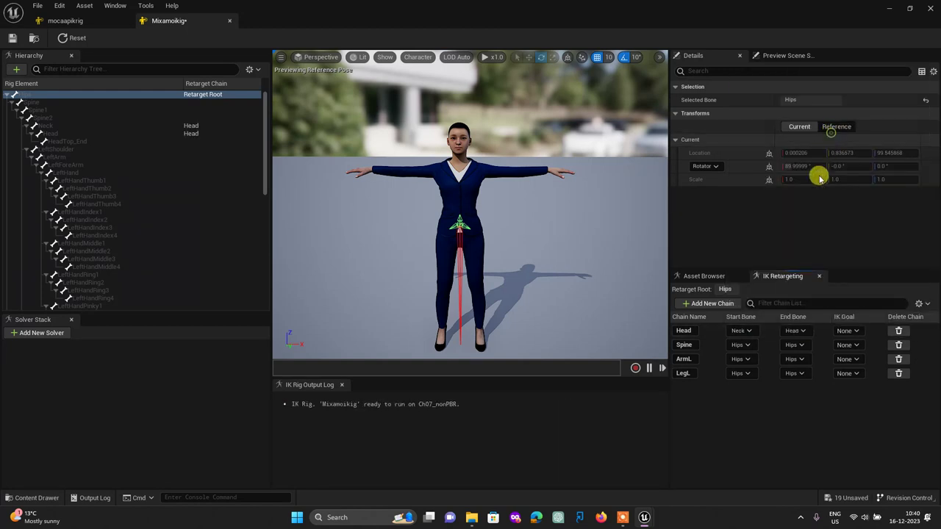
Set the Spine chain to run from Spine to Spine2.
{"action": "left_click", "coordinate": [746, 345]}
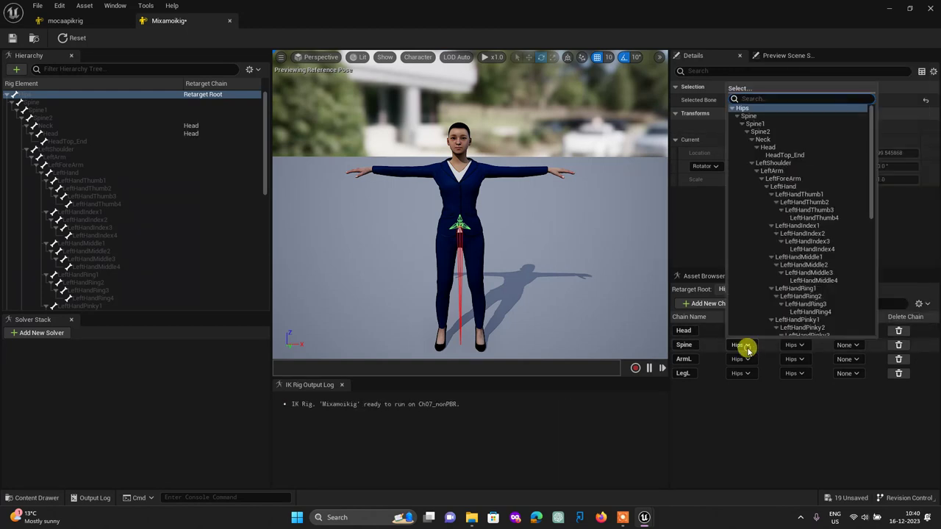
{"action": "left_click", "coordinate": [751, 116]}
{"action": "left_click", "coordinate": [795, 345]}
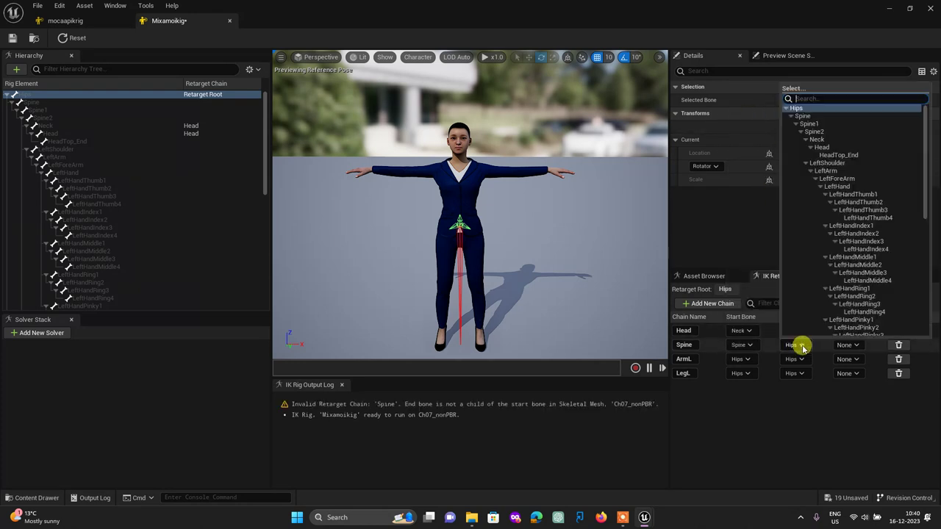
{"action": "left_click", "coordinate": [812, 131]}
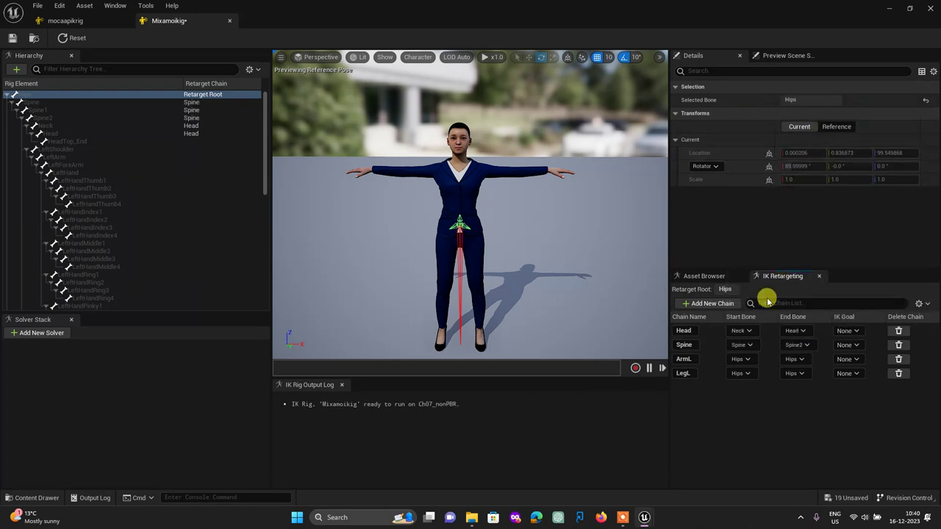
Set the ArmL chain to run from LeftArm to LeftHand.
{"action": "left_click", "coordinate": [746, 360]}
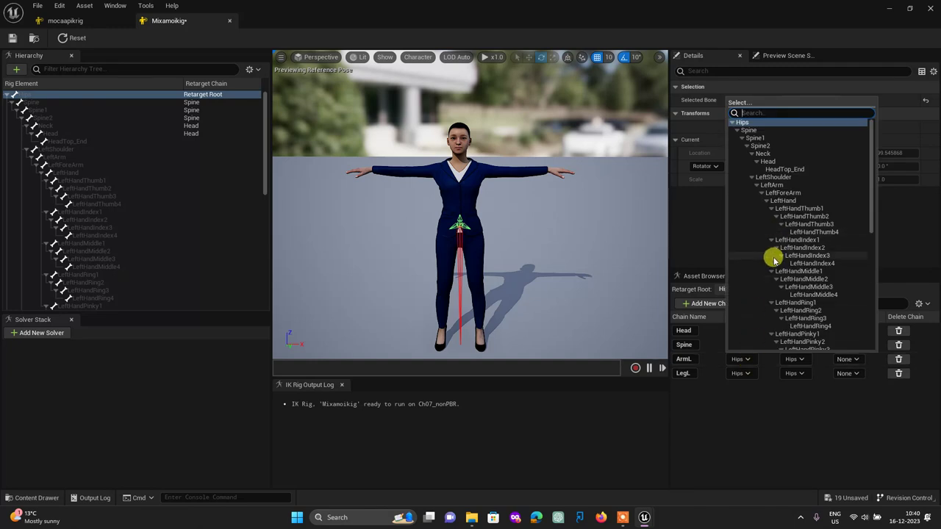
{"action": "left_click", "coordinate": [772, 186]}
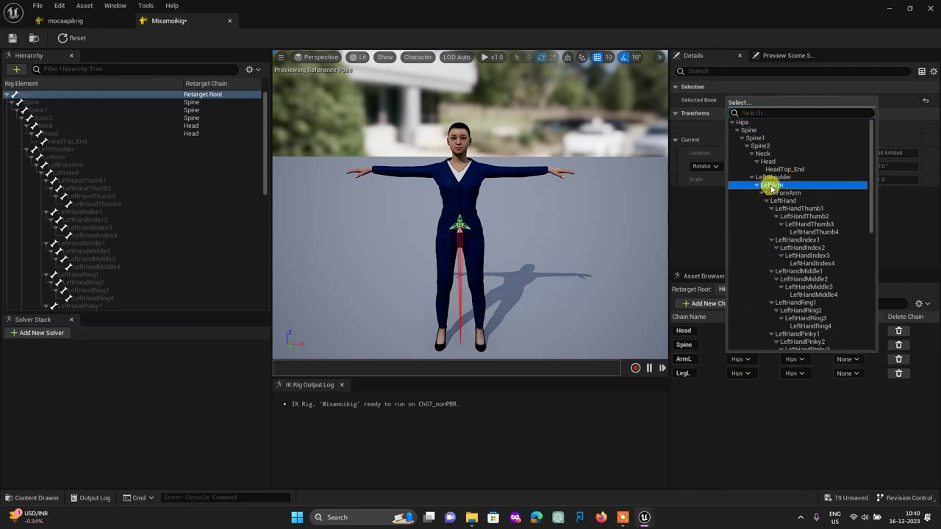
{"action": "left_click", "coordinate": [797, 360]}
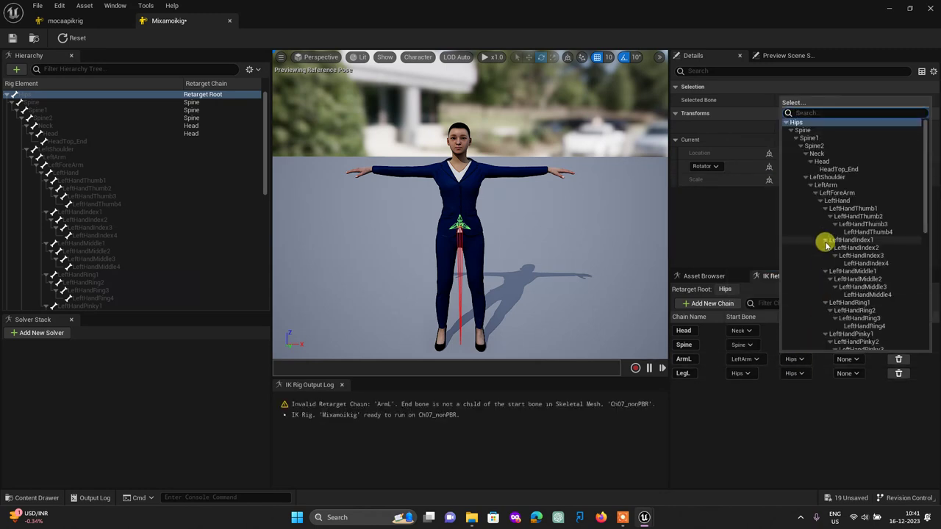
{"action": "left_click", "coordinate": [839, 203]}
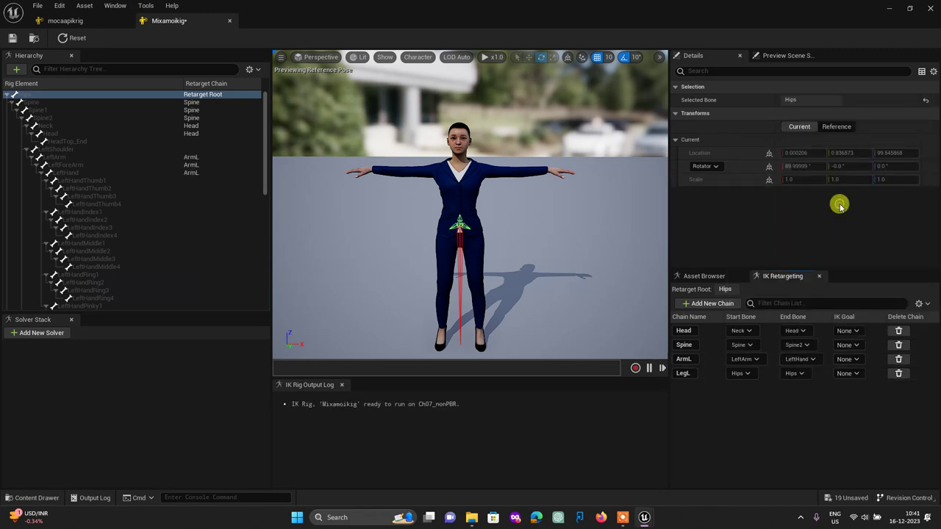
{"action": "left_click", "coordinate": [745, 373]}
Set the LegL chain's start bone to LeftUpLeg and end bone to LeftFoot.
{"action": "scroll", "coordinate": [794, 308], "scroll_direction": "down", "scroll_amount": 5}
{"action": "scroll", "coordinate": [794, 312], "scroll_direction": "down", "scroll_amount": 3}
{"action": "scroll", "coordinate": [794, 316], "scroll_direction": "down", "scroll_amount": 1}
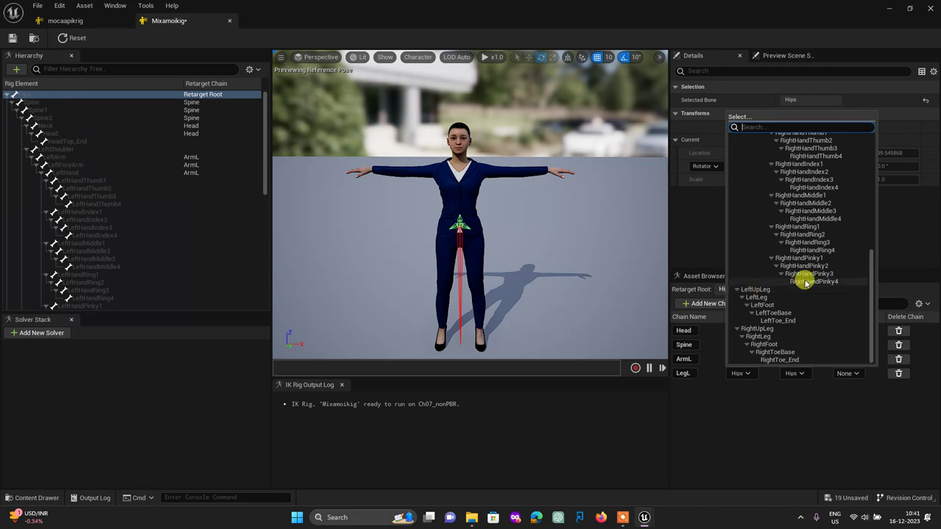
{"action": "left_click_drag", "start_coordinate": [872, 275], "coordinate": [871, 140]}
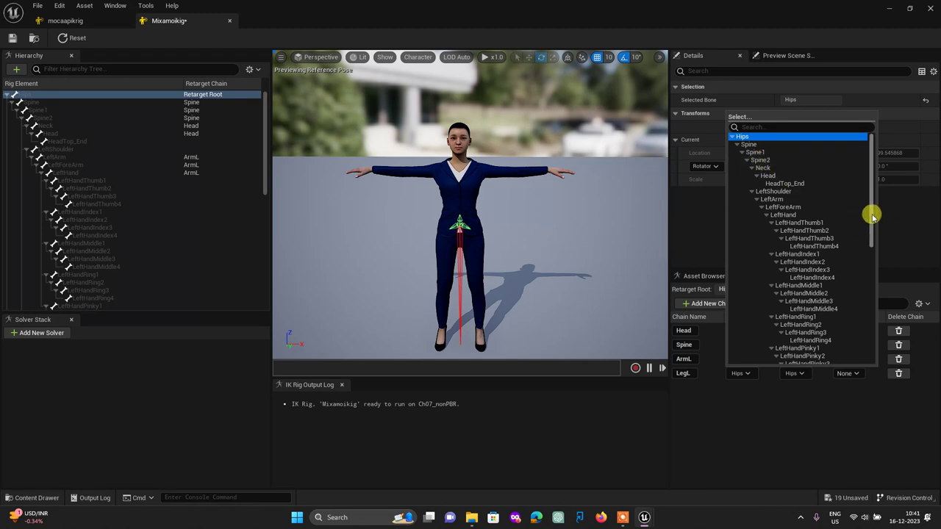
{"action": "left_click_drag", "start_coordinate": [873, 216], "coordinate": [871, 345]}
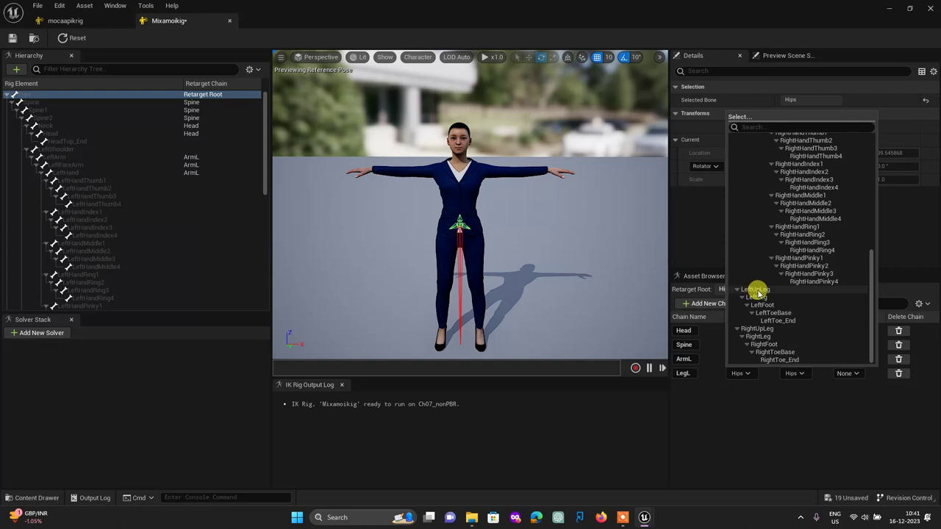
{"action": "left_click", "coordinate": [757, 293]}
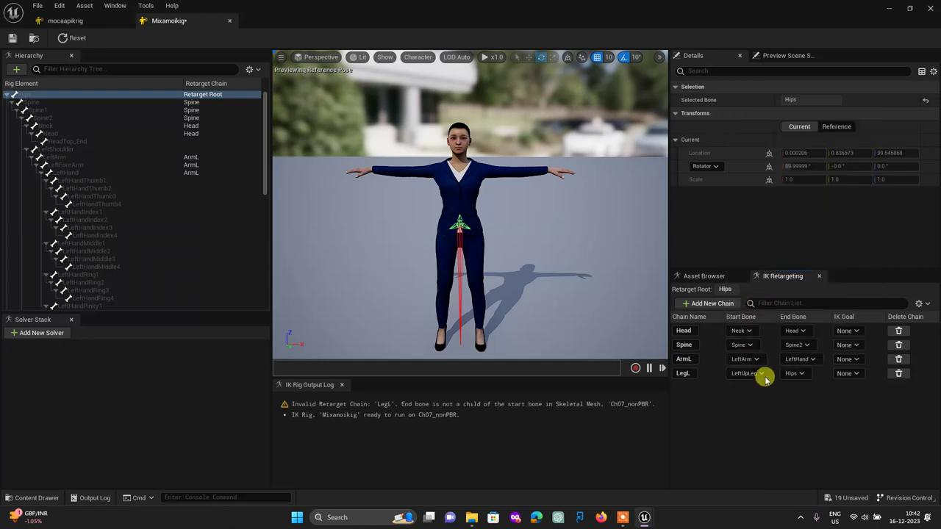
{"action": "left_click", "coordinate": [793, 373]}
{"action": "scroll", "coordinate": [839, 294], "scroll_direction": "down", "scroll_amount": 3}
{"action": "scroll", "coordinate": [840, 294], "scroll_direction": "down", "scroll_amount": 3}
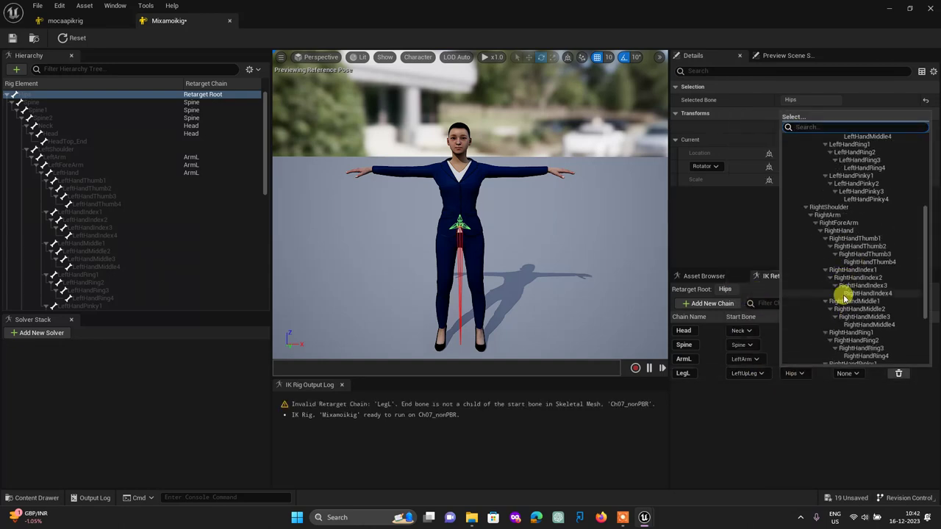
{"action": "scroll", "coordinate": [840, 294], "scroll_direction": "down", "scroll_amount": 3}
{"action": "scroll", "coordinate": [844, 297], "scroll_direction": "down", "scroll_amount": 3}
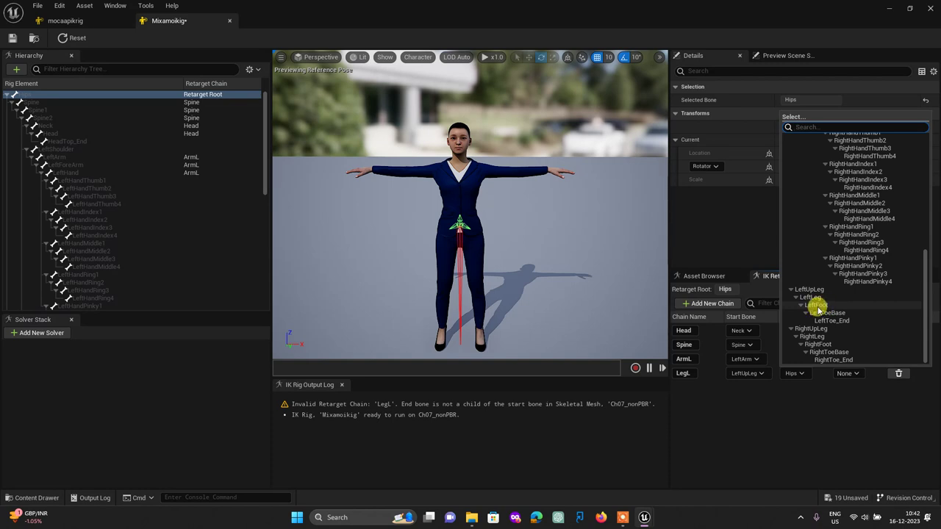
{"action": "left_click", "coordinate": [817, 305]}
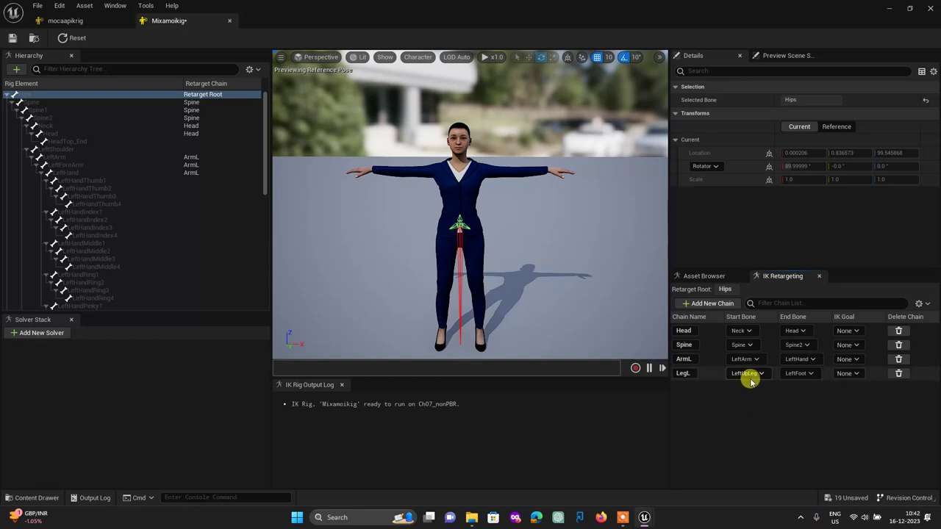
Mirror ArmL into an ArmR chain (RightArm to RightHand) after cancelling a first attempt.
{"action": "right_click", "coordinate": [712, 363]}
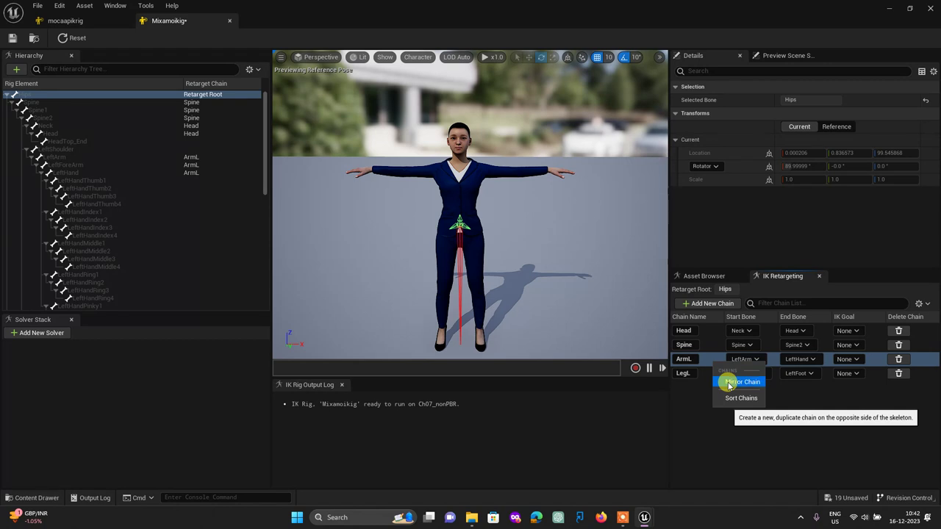
{"action": "left_click", "coordinate": [729, 383]}
{"action": "left_click", "coordinate": [506, 241]}
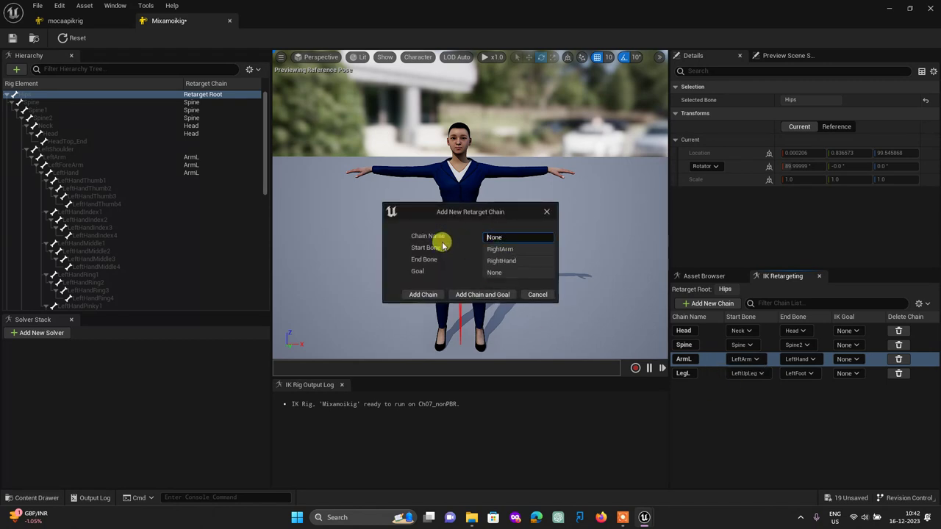
{"action": "double_click", "coordinate": [496, 236]}
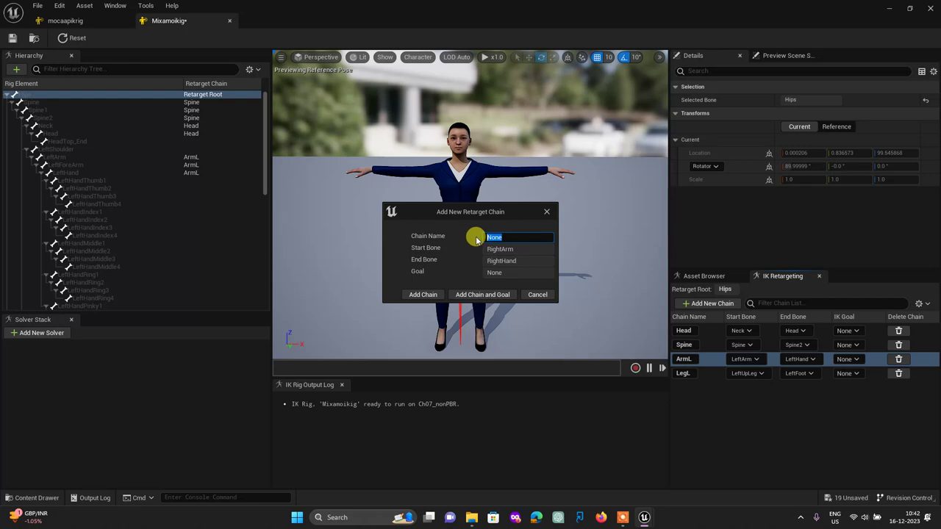
{"action": "left_click", "coordinate": [547, 211]}
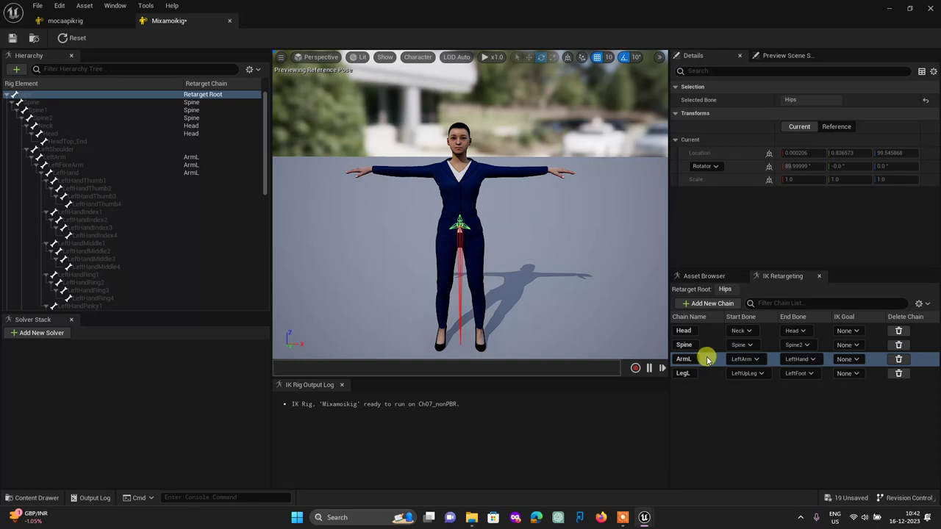
{"action": "right_click", "coordinate": [706, 360]}
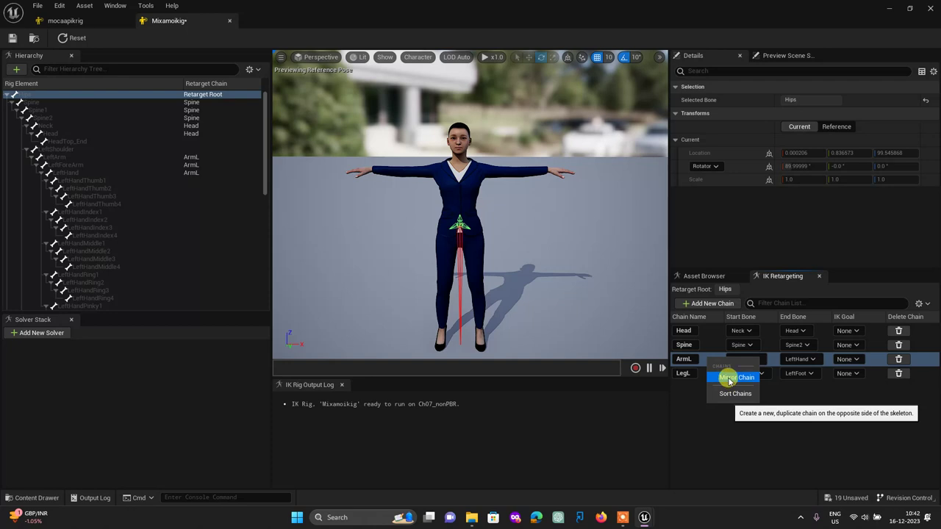
{"action": "left_click", "coordinate": [729, 378]}
{"action": "left_click", "coordinate": [500, 237]}
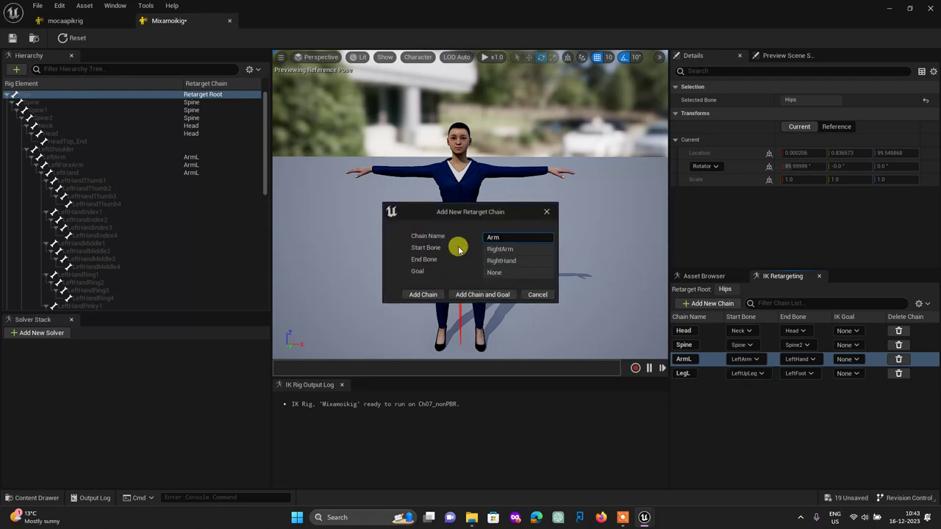
{"action": "left_click", "coordinate": [420, 295]}
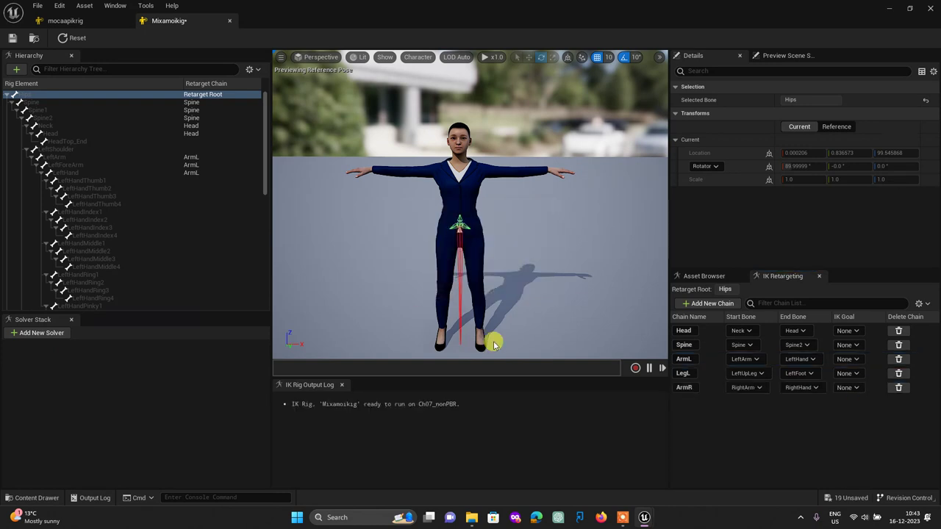
Mirror LegL into a LegR chain spanning RightUpLeg to RightFoot.
{"action": "right_click", "coordinate": [709, 375]}
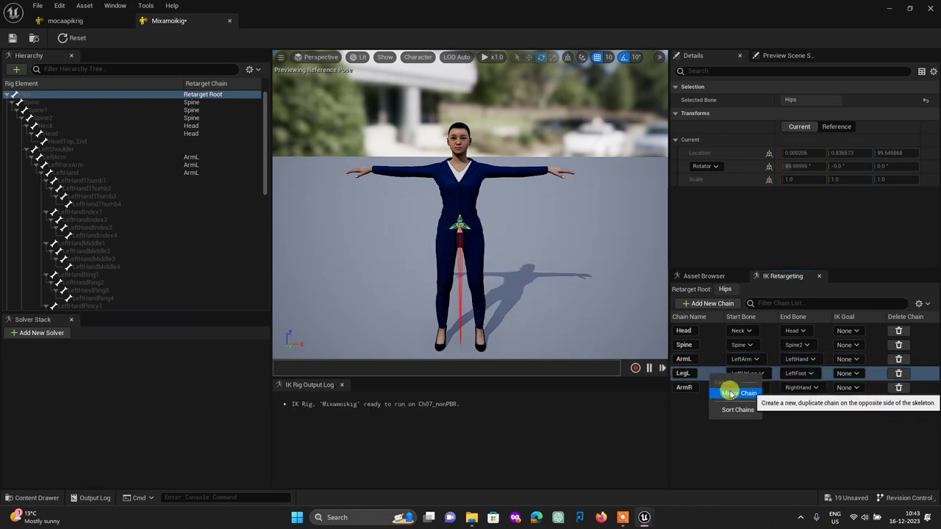
{"action": "left_click", "coordinate": [729, 395]}
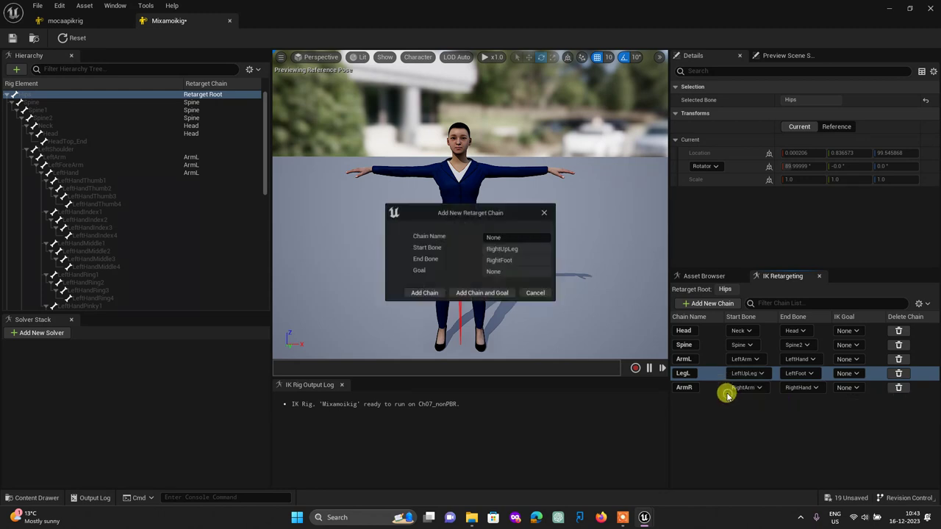
{"action": "left_click", "coordinate": [502, 237]}
{"action": "type", "text": "LegR"}
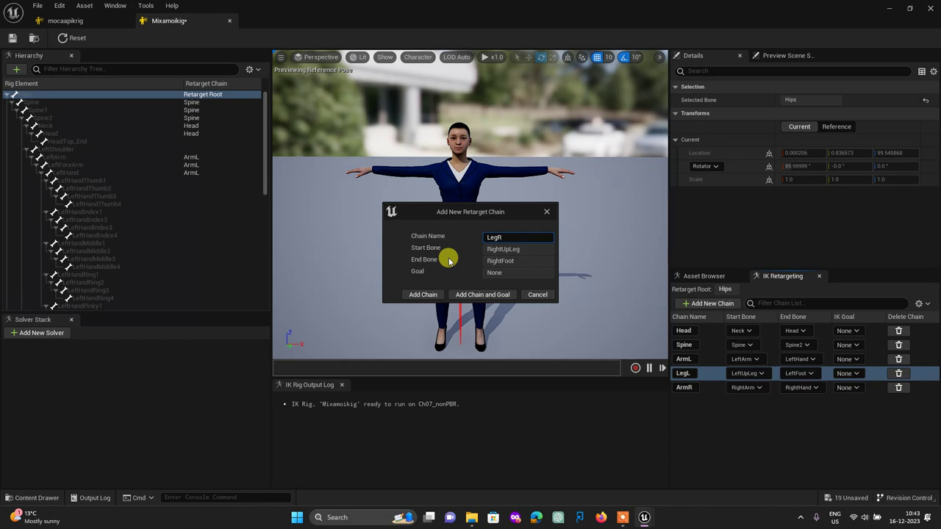
{"action": "left_click", "coordinate": [415, 294]}
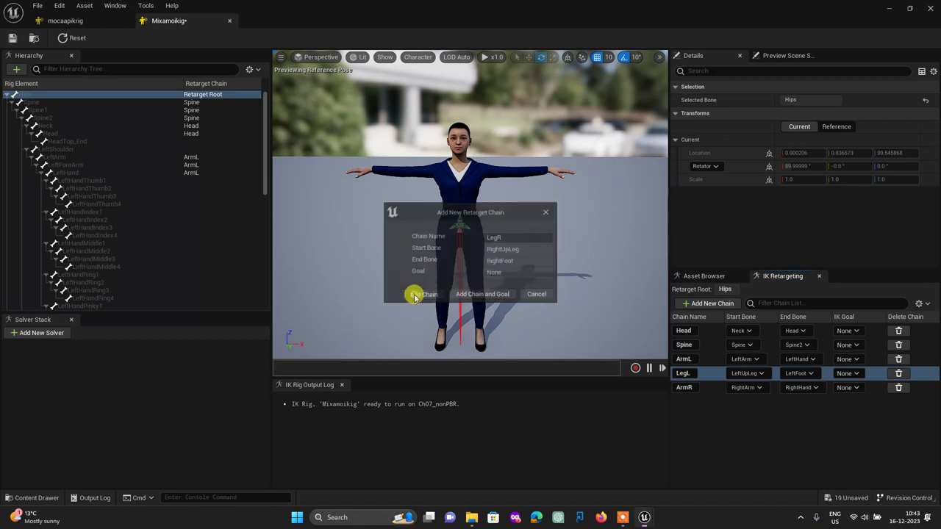
{"action": "left_click", "coordinate": [762, 434]}
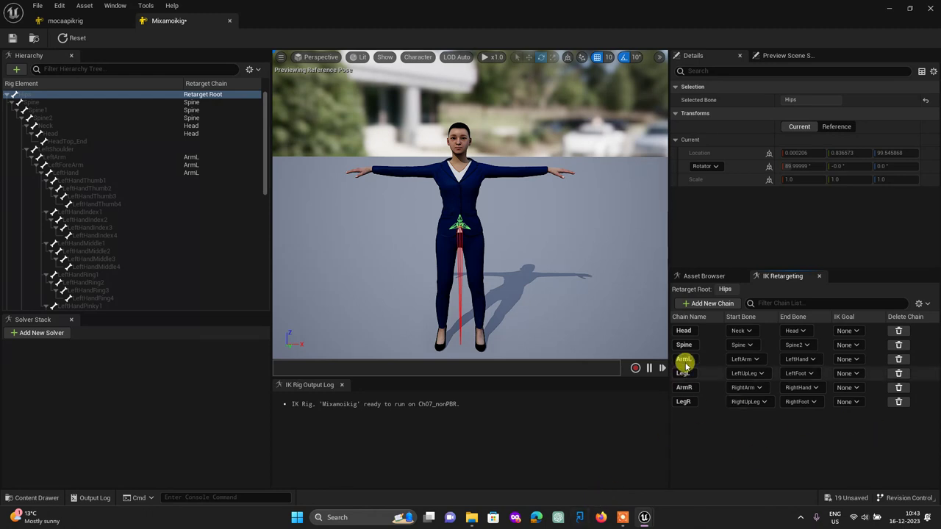
{"action": "left_click", "coordinate": [11, 40]}
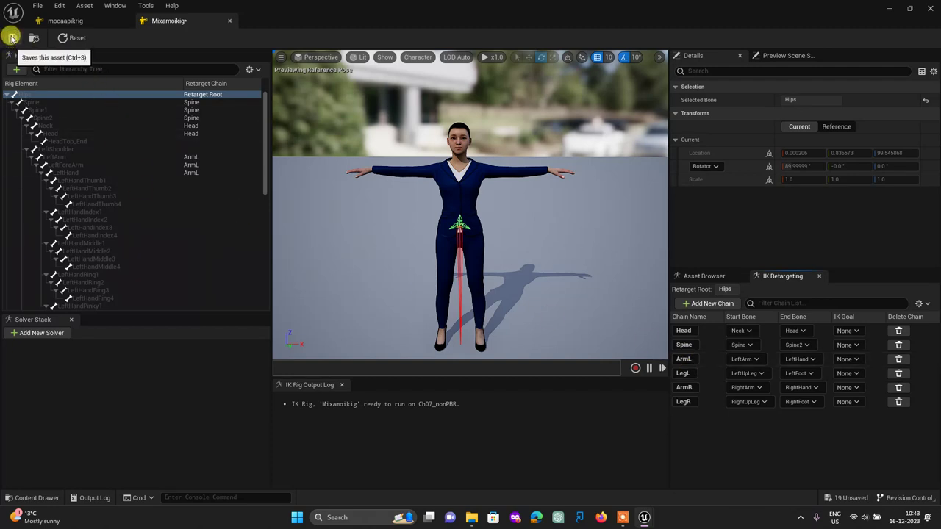
{"action": "left_click", "coordinate": [10, 40]}
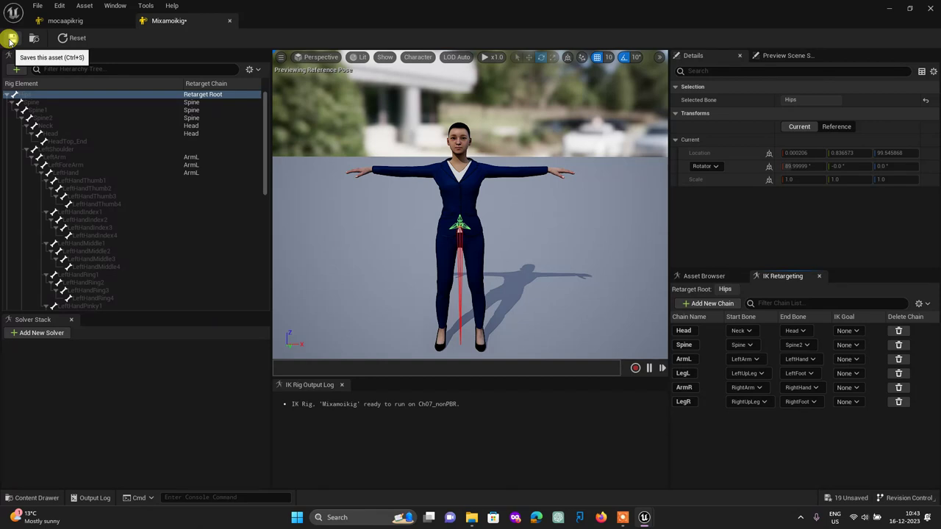
{"action": "left_click", "coordinate": [60, 21]}
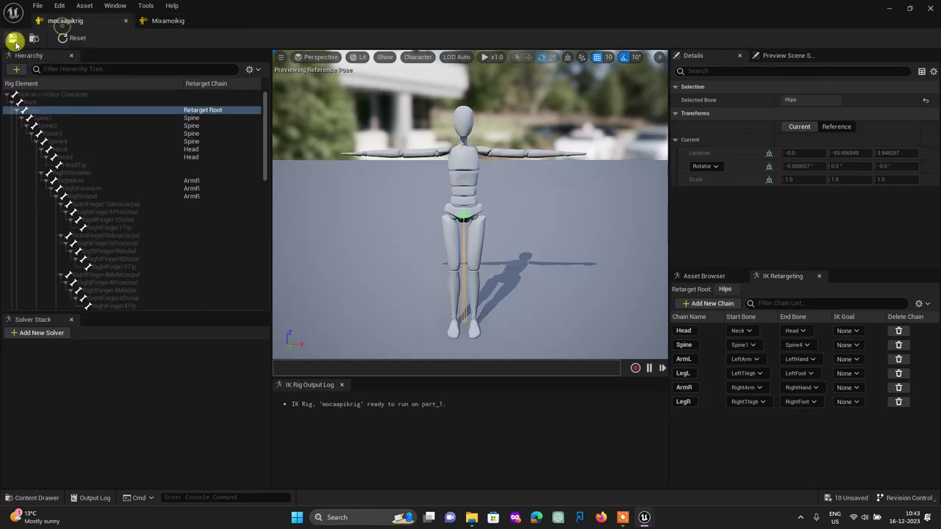
{"action": "left_click", "coordinate": [13, 40]}
{"action": "left_click", "coordinate": [158, 18]}
{"action": "left_click", "coordinate": [53, 307]}
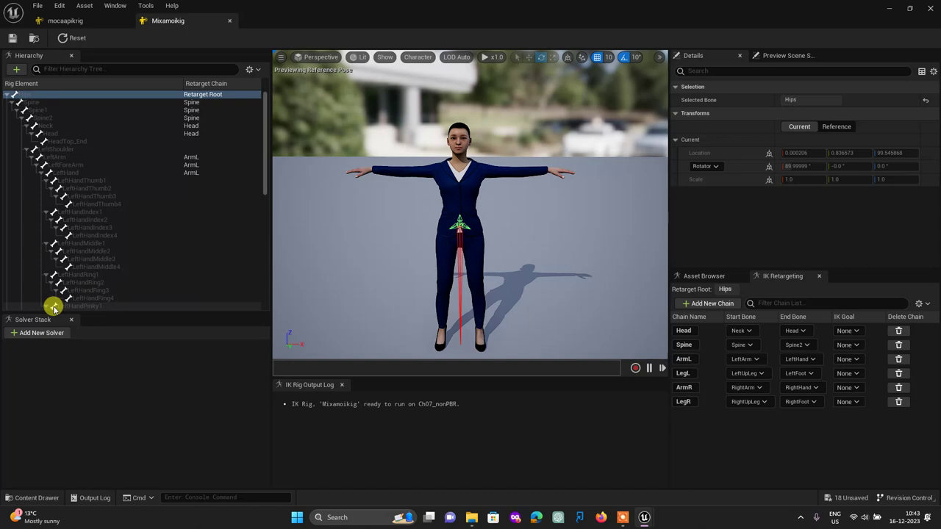
{"action": "scroll", "coordinate": [527, 199], "scroll_direction": "up", "scroll_amount": 2}
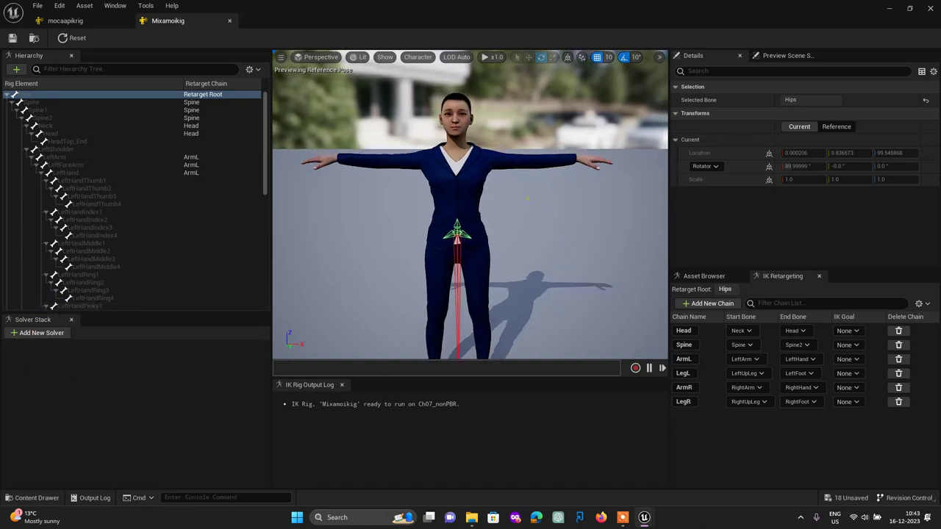
{"action": "left_click_drag", "start_coordinate": [527, 199], "coordinate": [566, 171]}
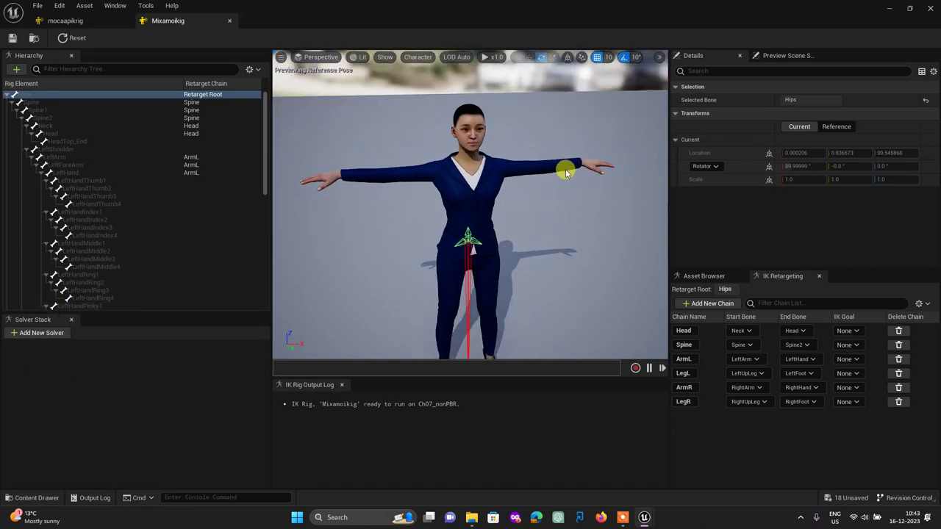
{"action": "mouse_move", "coordinate": [565, 171]}
{"action": "left_mouse_down"}
{"action": "mouse_move", "coordinate": [554, 241]}
{"action": "mouse_move", "coordinate": [574, 213]}
{"action": "mouse_move", "coordinate": [557, 179]}
{"action": "mouse_move", "coordinate": [577, 231]}
{"action": "left_mouse_up"}
{"action": "left_click_drag", "start_coordinate": [514, 227], "coordinate": [509, 239]}
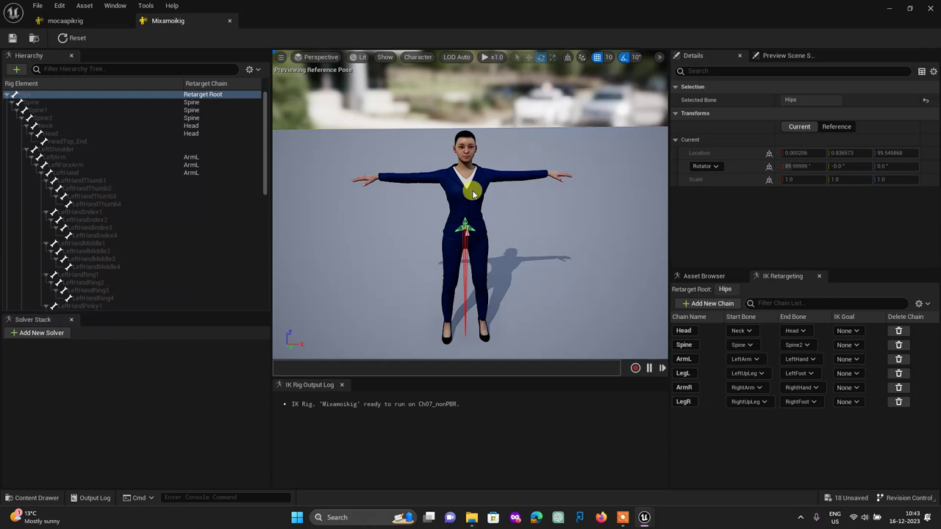
{"action": "mouse_move", "coordinate": [474, 193]}
{"action": "left_mouse_down"}
{"action": "mouse_move", "coordinate": [523, 241]}
{"action": "mouse_move", "coordinate": [510, 194]}
{"action": "left_mouse_up"}
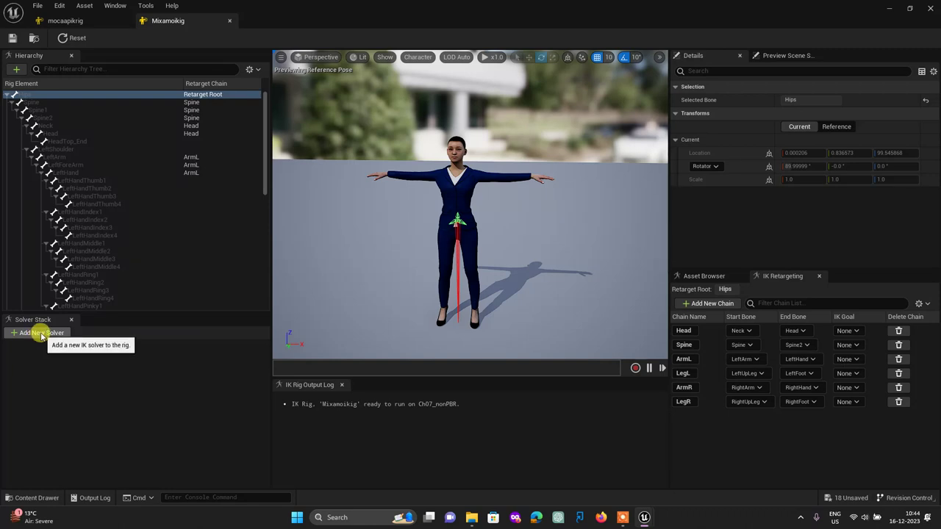
Add a Limb IK solver to the Mixamoikig rig's solver stack.
{"action": "left_click", "coordinate": [42, 334]}
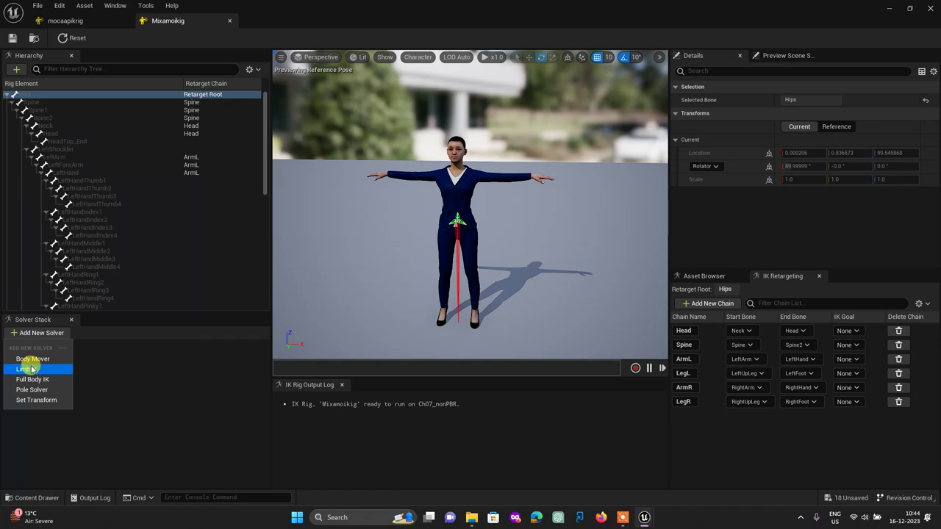
{"action": "left_click", "coordinate": [31, 369]}
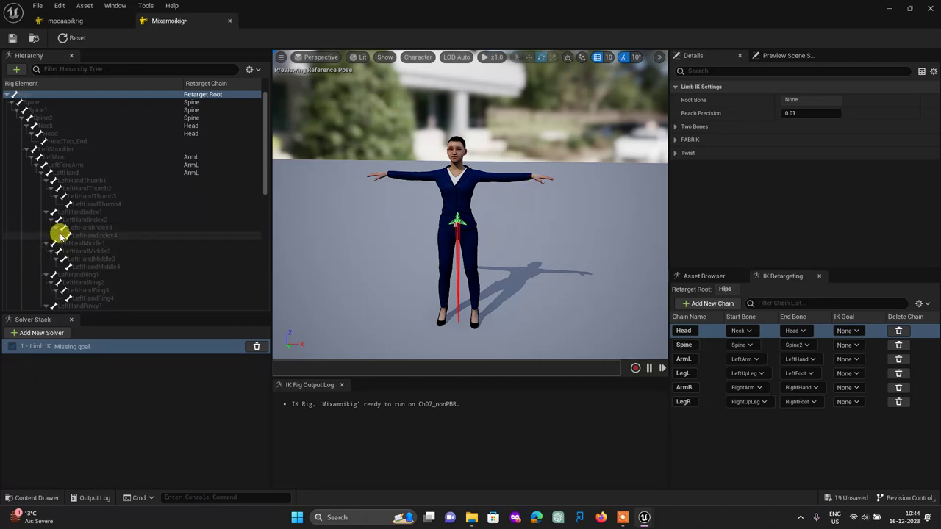
Create a new IK goal, LeftHand_Goal, on the LeftHand bone.
{"action": "scroll", "coordinate": [88, 214], "scroll_direction": "down", "scroll_amount": 2}
{"action": "scroll", "coordinate": [102, 220], "scroll_direction": "down", "scroll_amount": 1}
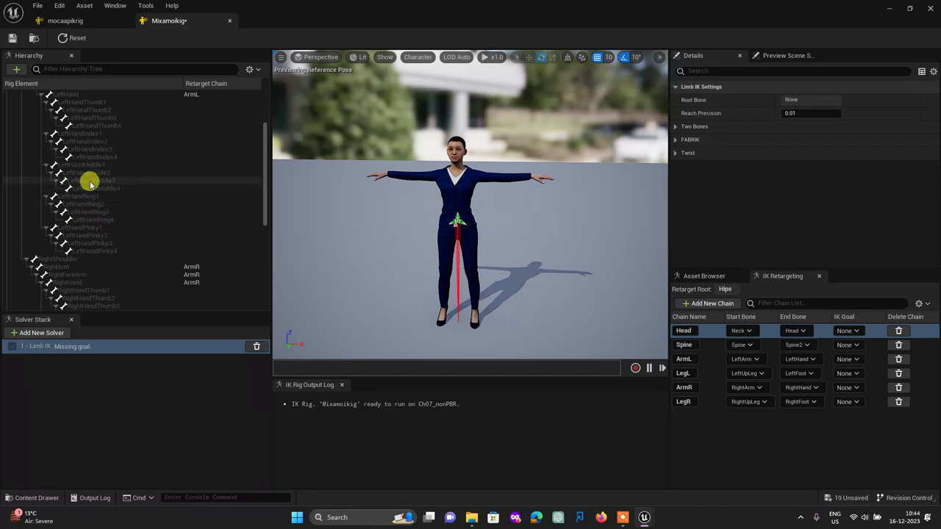
{"action": "scroll", "coordinate": [105, 231], "scroll_direction": "down", "scroll_amount": 1}
{"action": "scroll", "coordinate": [105, 231], "scroll_direction": "down", "scroll_amount": 3}
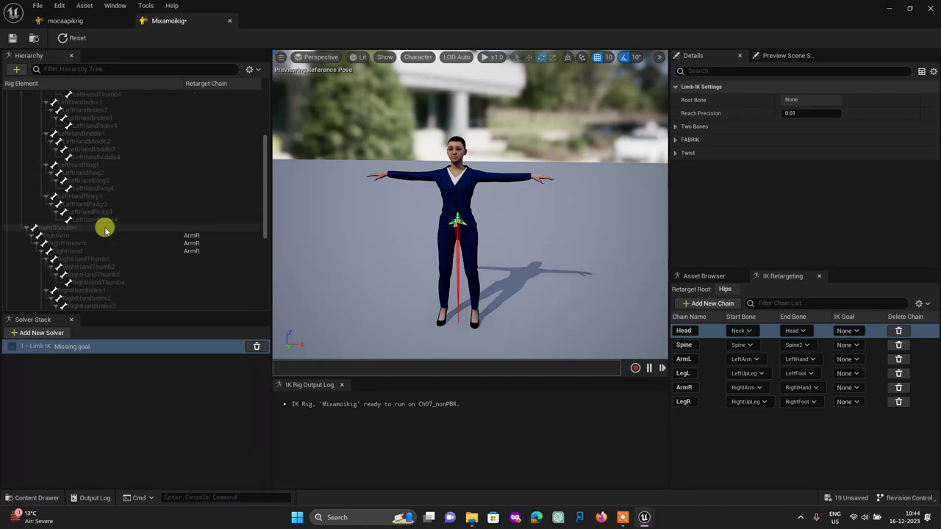
{"action": "scroll", "coordinate": [105, 232], "scroll_direction": "down", "scroll_amount": 2}
{"action": "scroll", "coordinate": [106, 231], "scroll_direction": "down", "scroll_amount": 3}
{"action": "scroll", "coordinate": [105, 232], "scroll_direction": "down", "scroll_amount": 3}
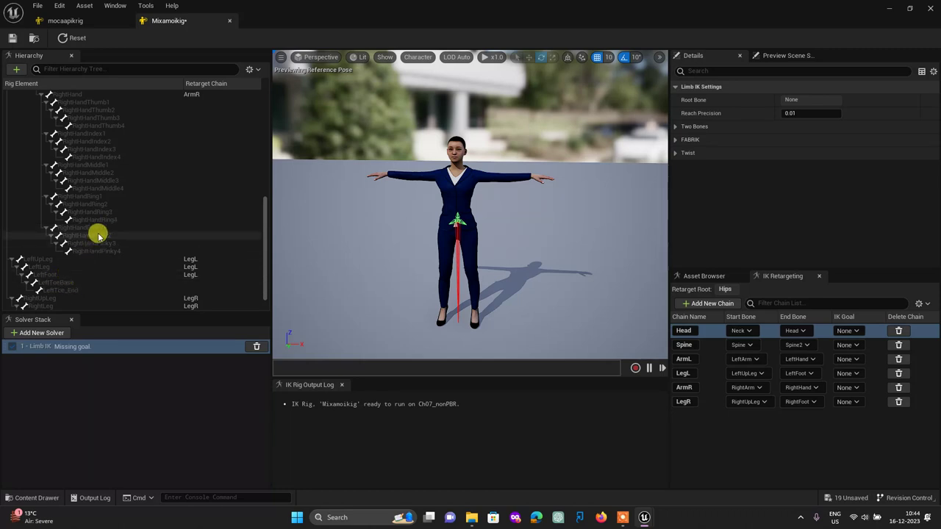
{"action": "scroll", "coordinate": [96, 236], "scroll_direction": "up", "scroll_amount": 5}
{"action": "scroll", "coordinate": [97, 236], "scroll_direction": "up", "scroll_amount": 5}
{"action": "scroll", "coordinate": [99, 235], "scroll_direction": "up", "scroll_amount": 5}
{"action": "scroll", "coordinate": [96, 235], "scroll_direction": "up", "scroll_amount": 2}
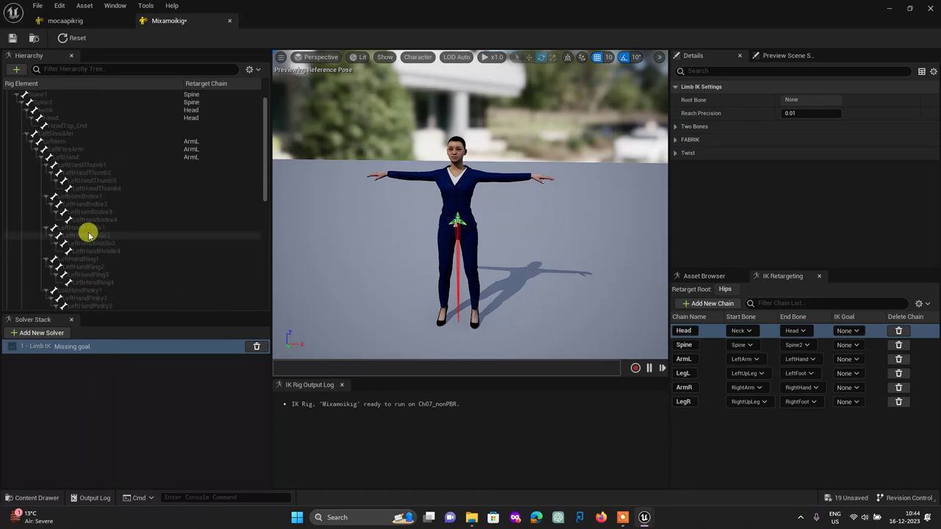
{"action": "left_click", "coordinate": [62, 158]}
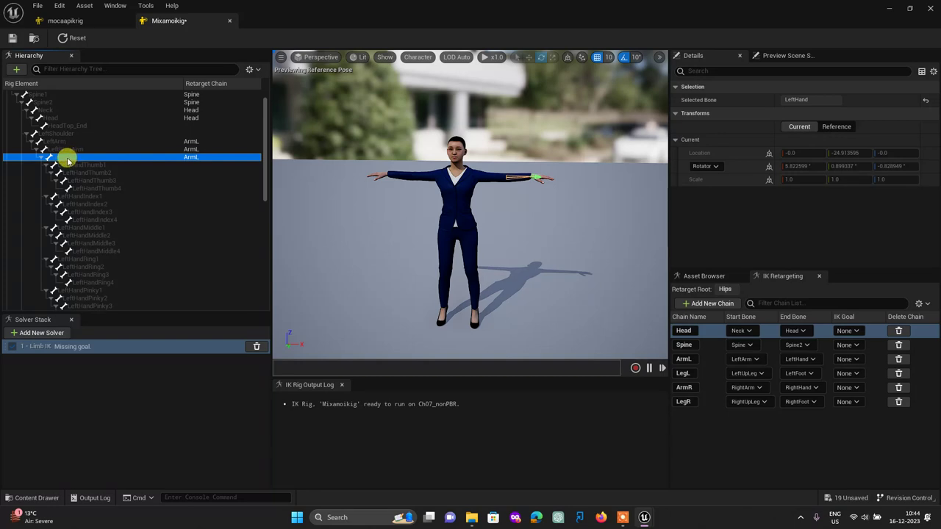
{"action": "right_click", "coordinate": [68, 160]}
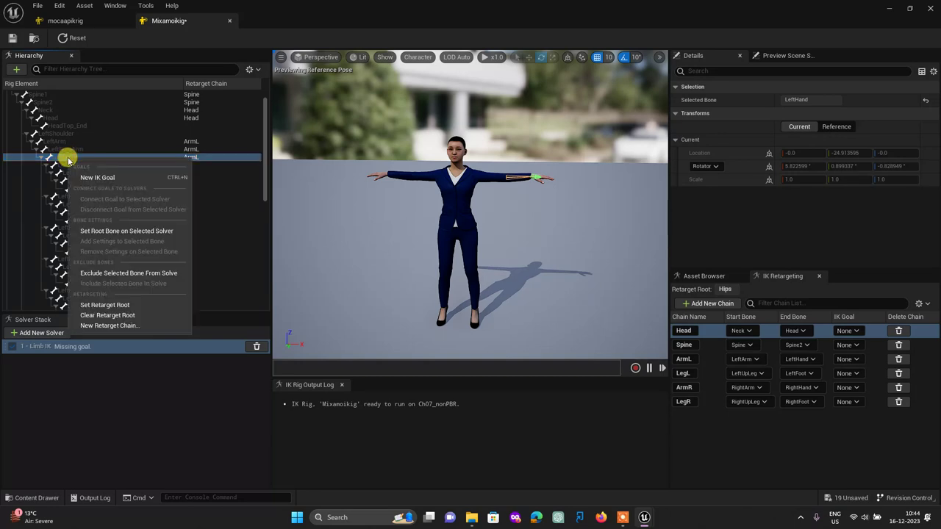
{"action": "left_click", "coordinate": [98, 178]}
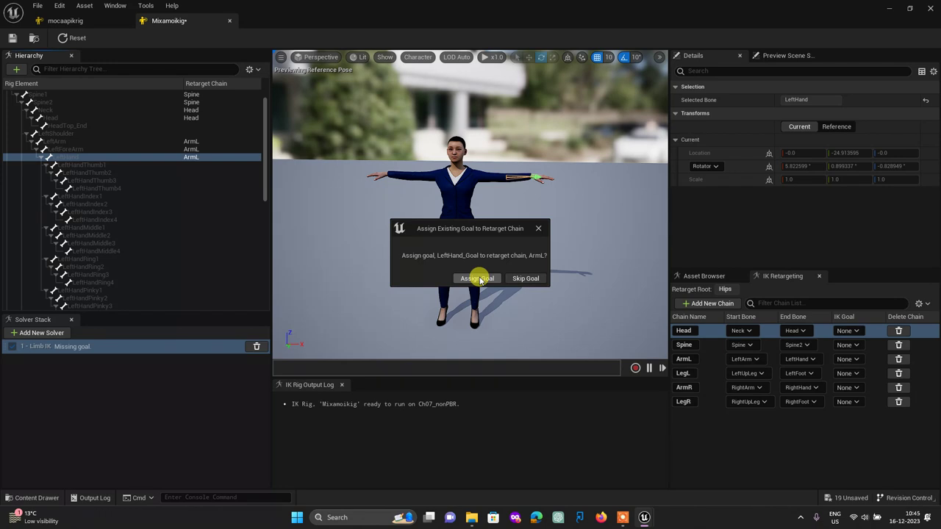
Assign LeftHand_Goal as the ArmL chain's IK goal.
{"action": "left_click", "coordinate": [477, 279]}
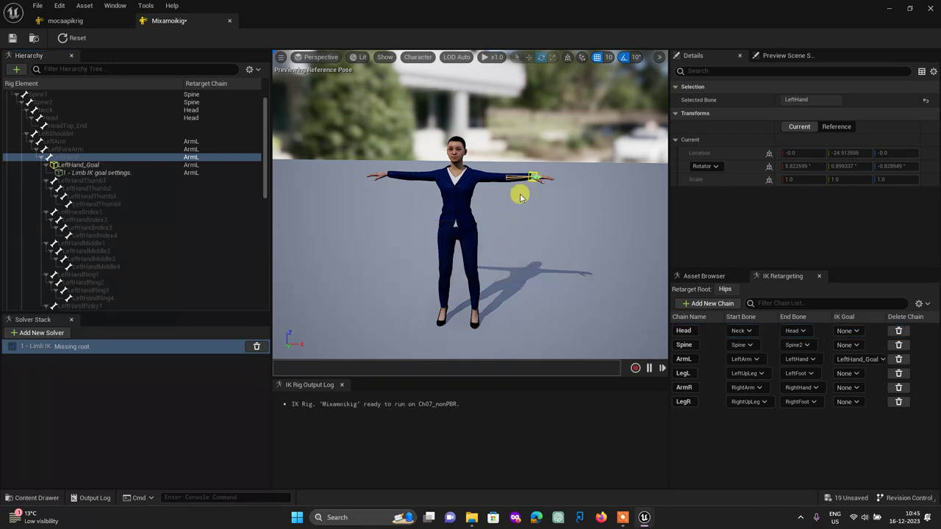
{"action": "scroll", "coordinate": [535, 168], "scroll_direction": "up", "scroll_amount": 3}
{"action": "scroll", "coordinate": [539, 171], "scroll_direction": "up", "scroll_amount": 2}
{"action": "scroll", "coordinate": [542, 175], "scroll_direction": "up", "scroll_amount": 3}
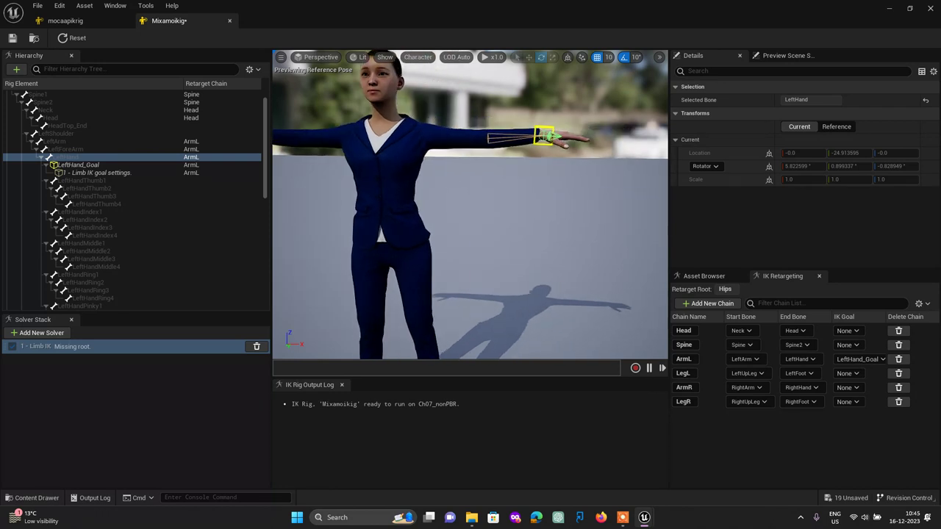
{"action": "scroll", "coordinate": [542, 174], "scroll_direction": "up", "scroll_amount": 2}
{"action": "scroll", "coordinate": [541, 174], "scroll_direction": "down", "scroll_amount": 2}
{"action": "scroll", "coordinate": [541, 174], "scroll_direction": "down", "scroll_amount": 2}
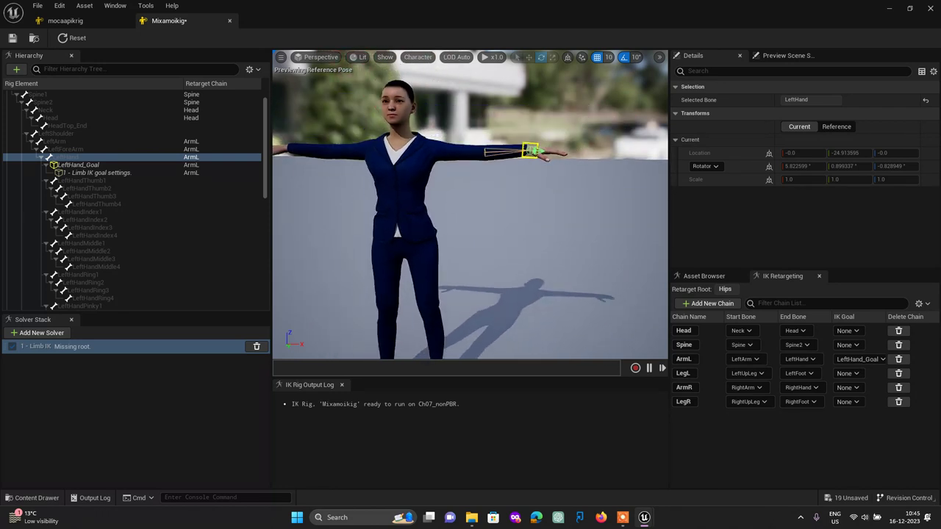
{"action": "scroll", "coordinate": [533, 156], "scroll_direction": "down", "scroll_amount": 2}
{"action": "scroll", "coordinate": [532, 161], "scroll_direction": "down", "scroll_amount": 2}
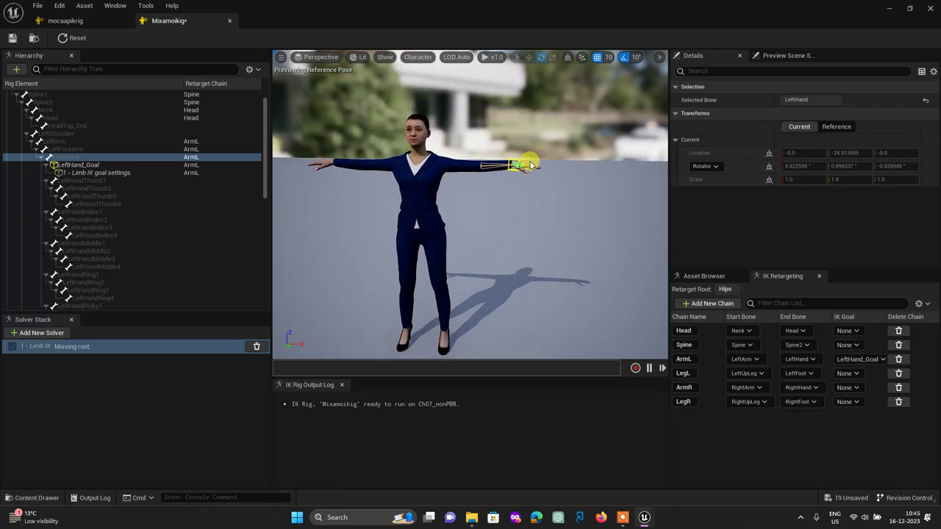
Make LeftArm the rig's retarget root in place of Hips.
{"action": "right_click", "coordinate": [64, 160]}
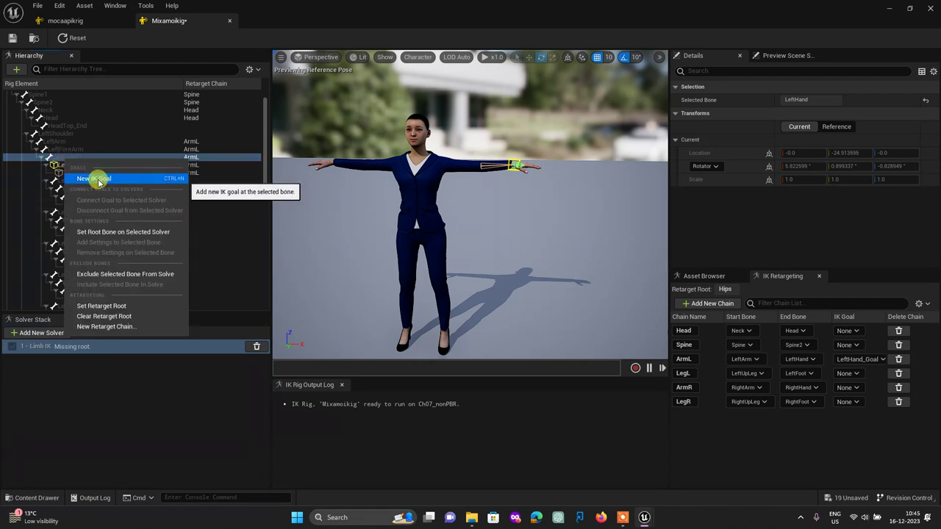
{"action": "left_click", "coordinate": [122, 409]}
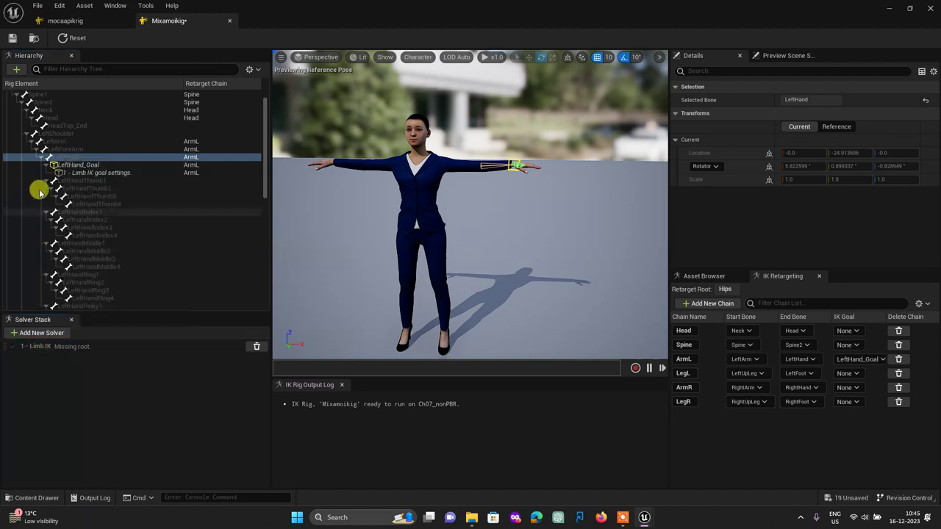
{"action": "left_click", "coordinate": [62, 142]}
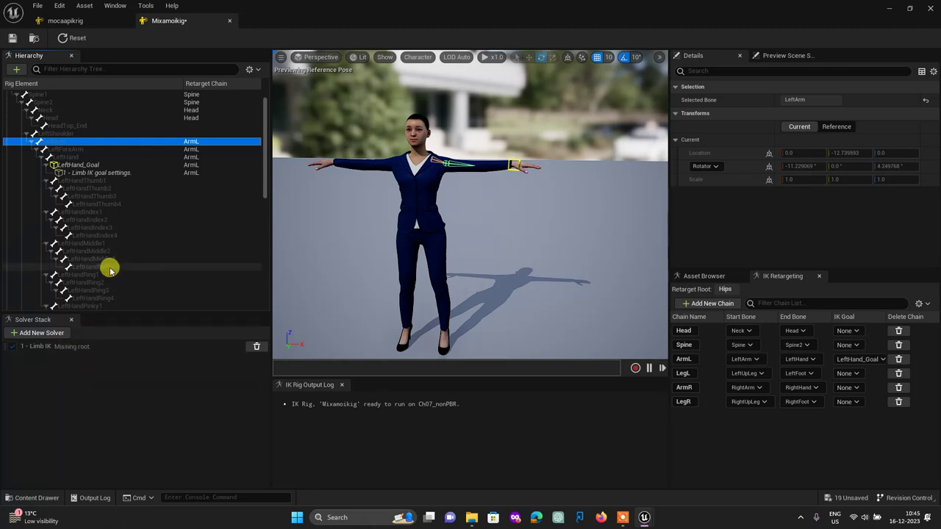
{"action": "right_click", "coordinate": [62, 145]}
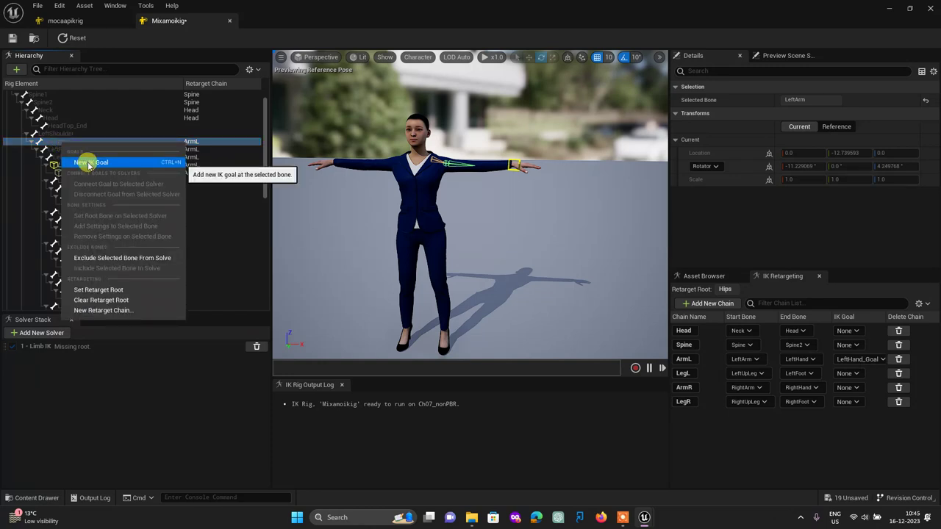
{"action": "right_click", "coordinate": [51, 146]}
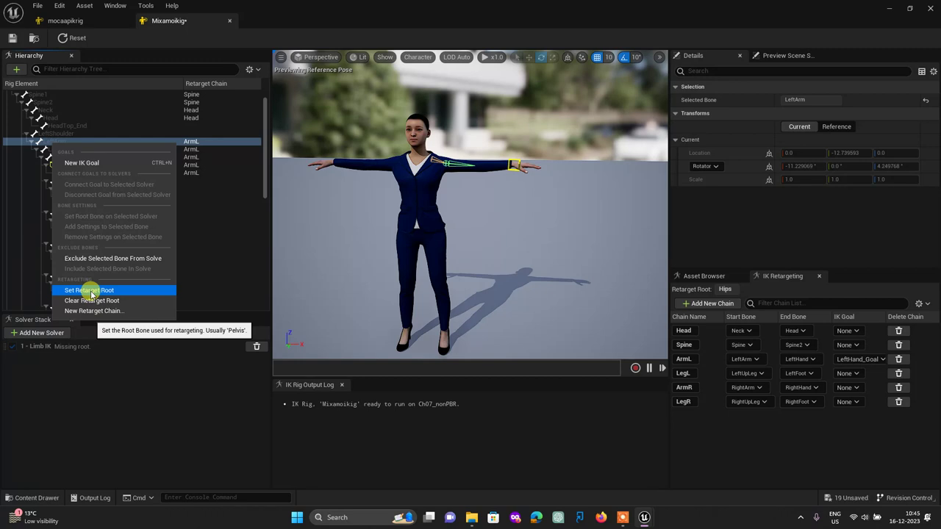
{"action": "left_click", "coordinate": [90, 291]}
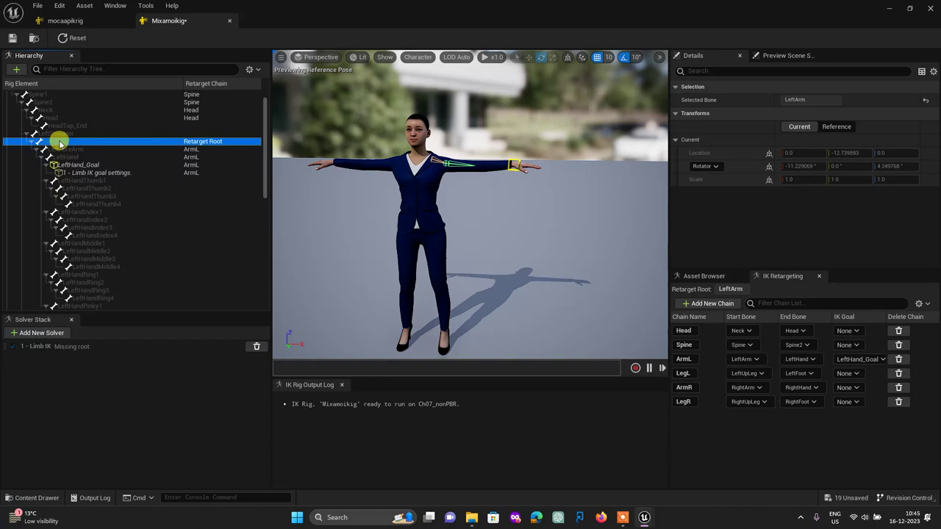
Select LeftHand_Goal on the character's hand and nudge it with the move gizmo.
{"action": "left_click", "coordinate": [509, 168]}
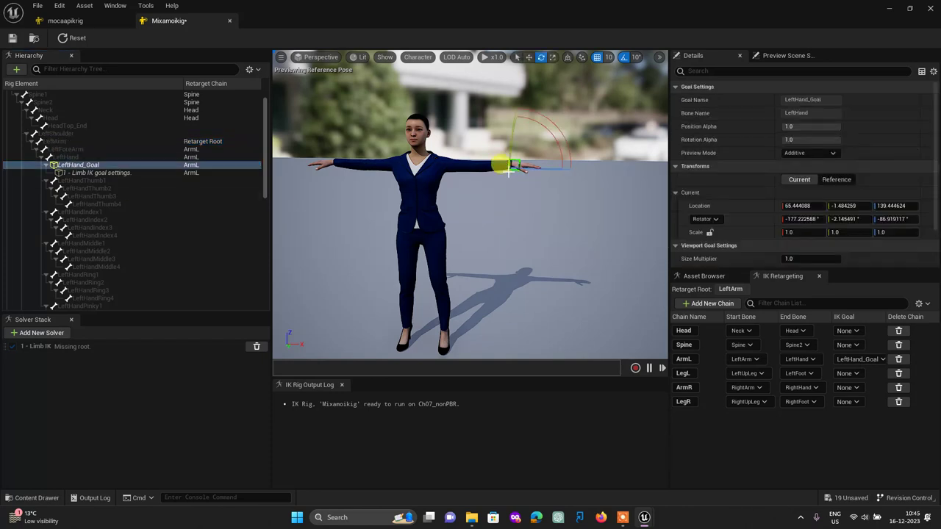
{"action": "key", "text": "w"}
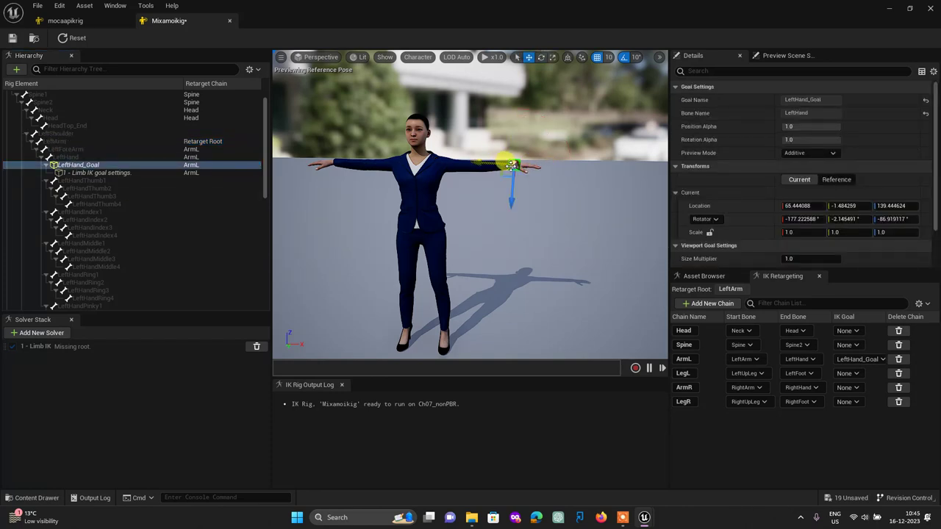
{"action": "left_click_drag", "start_coordinate": [511, 165], "coordinate": [514, 174]}
Undo the goal move, the retarget root change and the goal and solver additions, then select LeftHand.
{"action": "key", "text": "ctrl+z"}
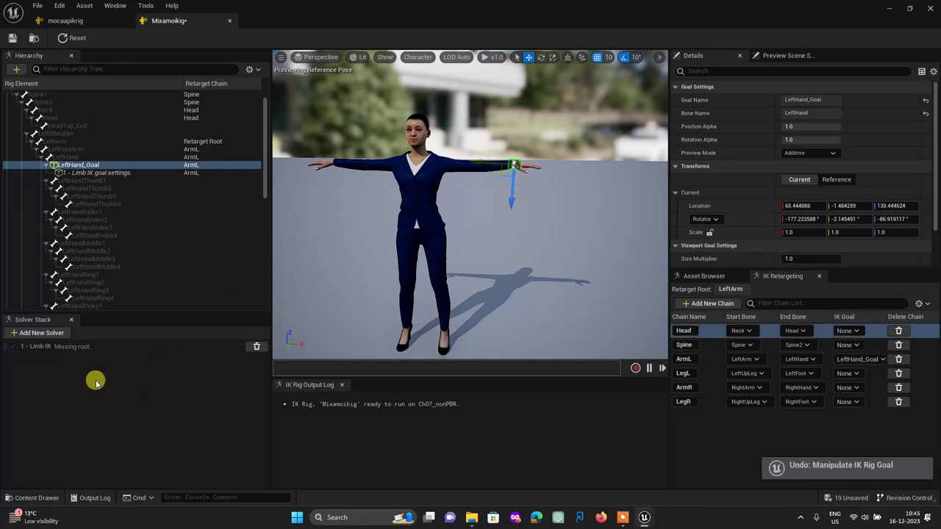
{"action": "key", "text": "ctrl+z"}
{"action": "key", "text": "ctrl+z"}
{"action": "key", "text": "ctrl+z"}
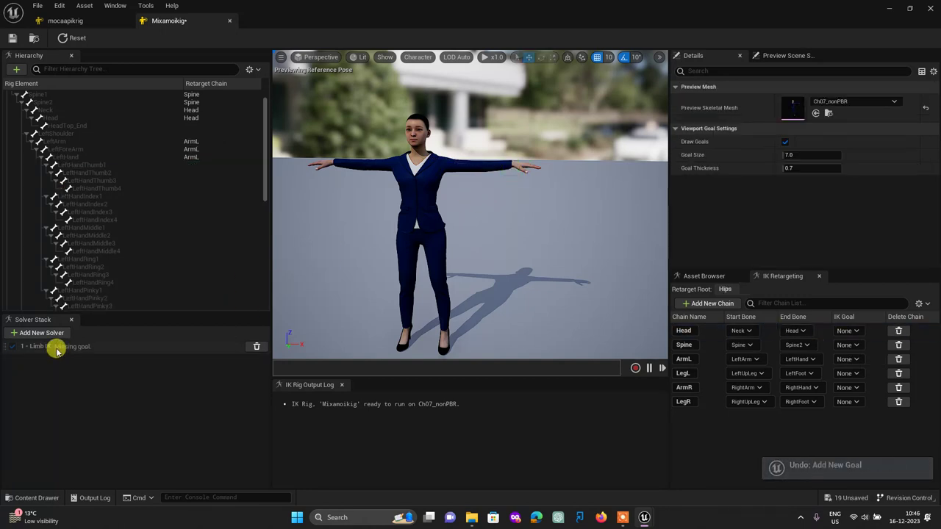
{"action": "key", "text": "ctrl+z"}
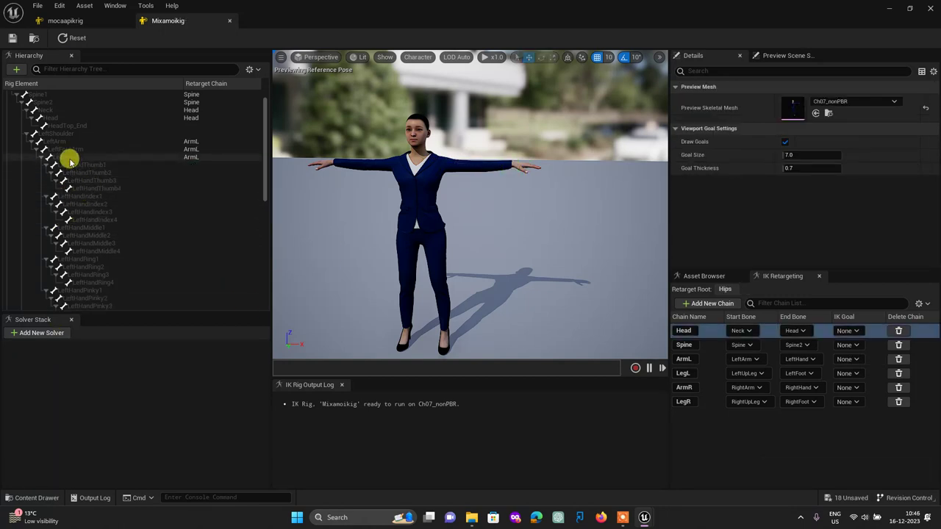
{"action": "left_click", "coordinate": [69, 156]}
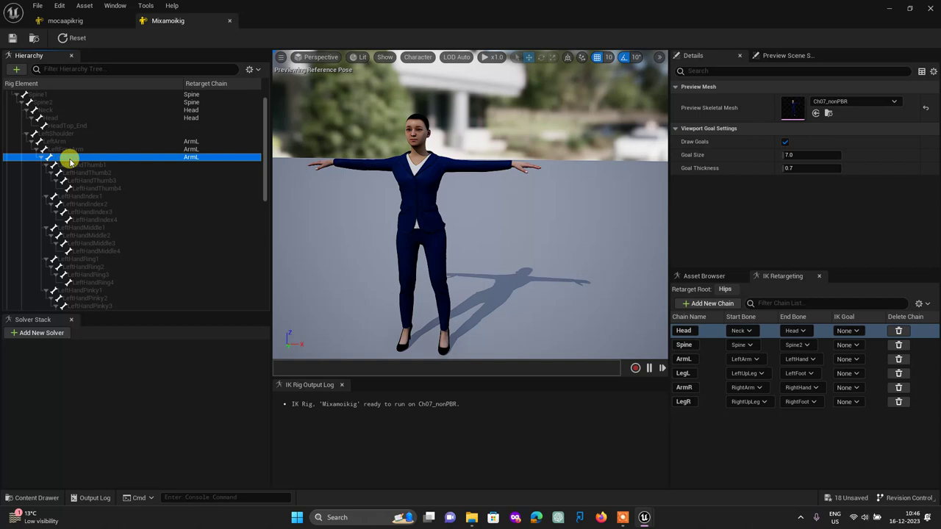
Re-add a Limb IK solver and a LeftHand_Goal assigned to ArmL, and make LeftArm the retarget root.
{"action": "left_click", "coordinate": [46, 332]}
{"action": "left_click", "coordinate": [44, 372]}
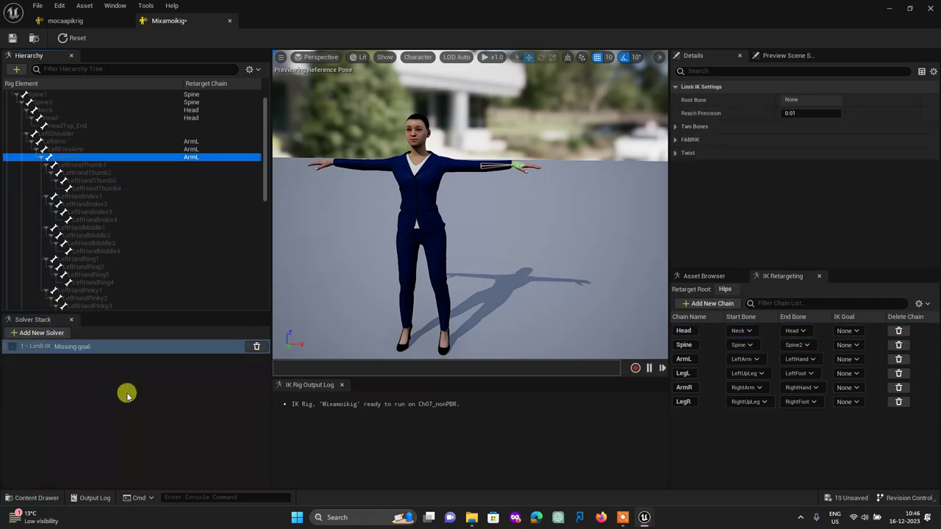
{"action": "left_click", "coordinate": [69, 156]}
{"action": "right_click", "coordinate": [68, 159]}
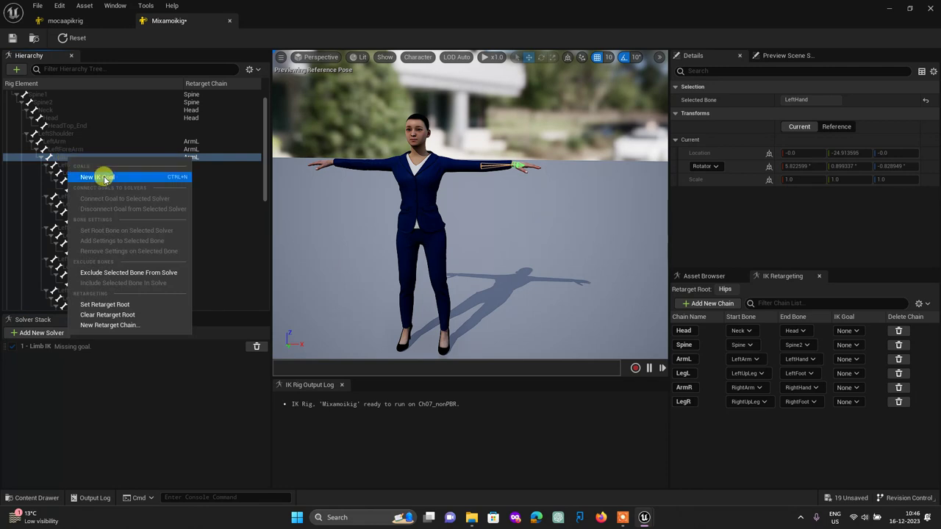
{"action": "left_click", "coordinate": [98, 177]}
{"action": "left_click", "coordinate": [477, 279]}
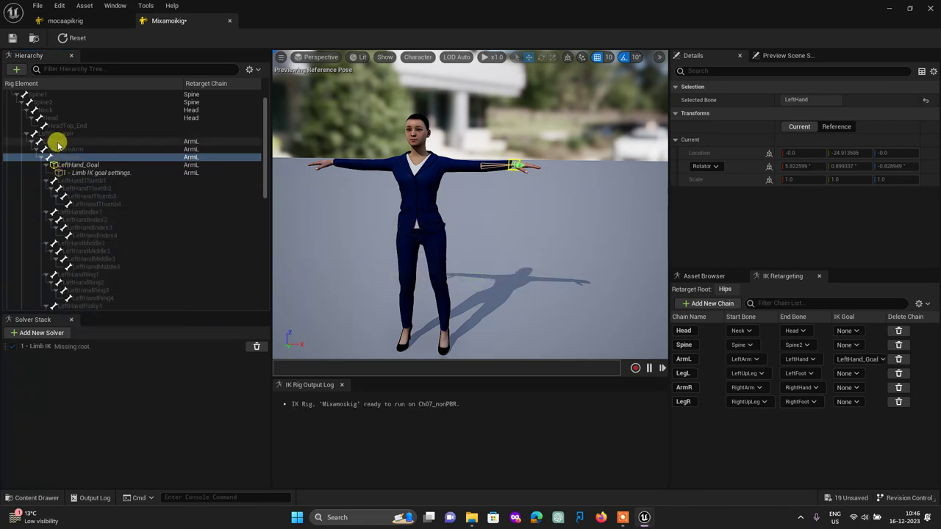
{"action": "left_click", "coordinate": [57, 141]}
{"action": "right_click", "coordinate": [57, 141]}
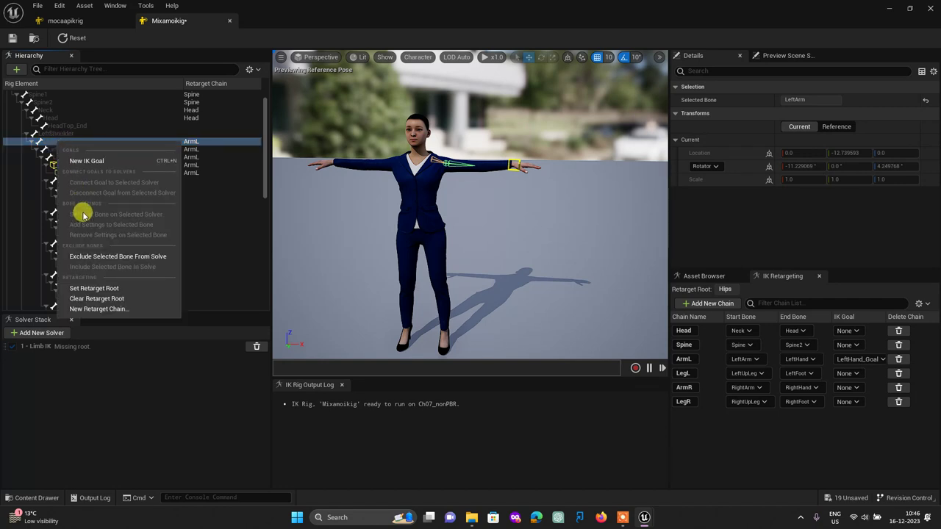
{"action": "left_click", "coordinate": [94, 290]}
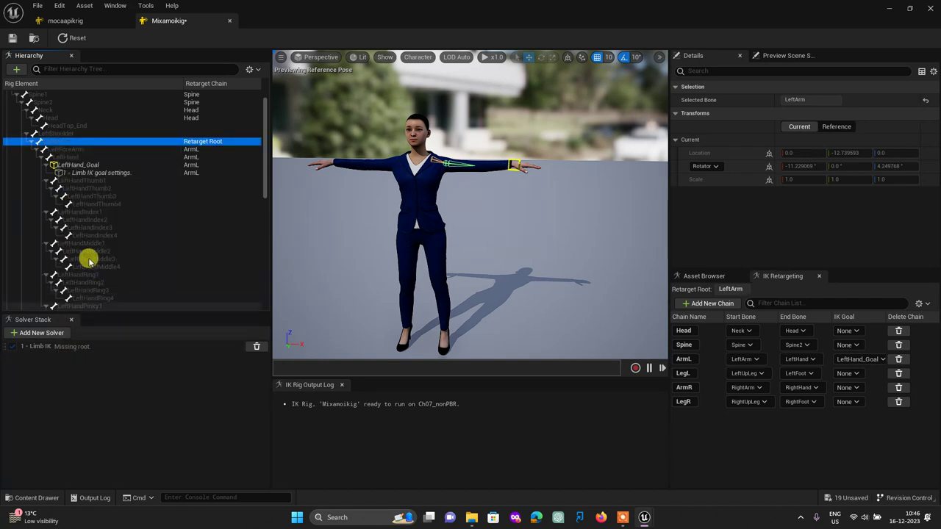
Undo the retarget root change, the LeftHand goal and the Limb IK solver.
{"action": "left_click", "coordinate": [56, 345]}
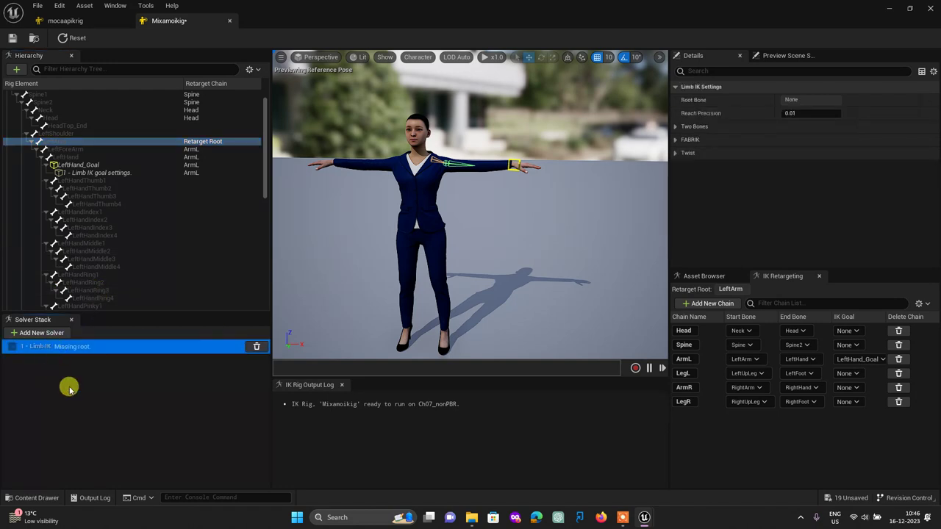
{"action": "key", "text": "ctrl+z"}
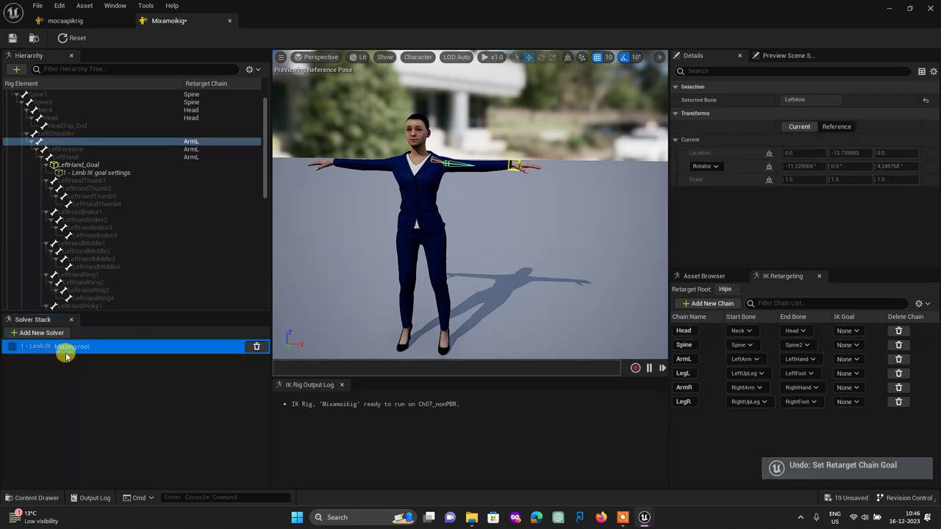
{"action": "key", "text": "ctrl+z"}
{"action": "key", "text": "ctrl+z"}
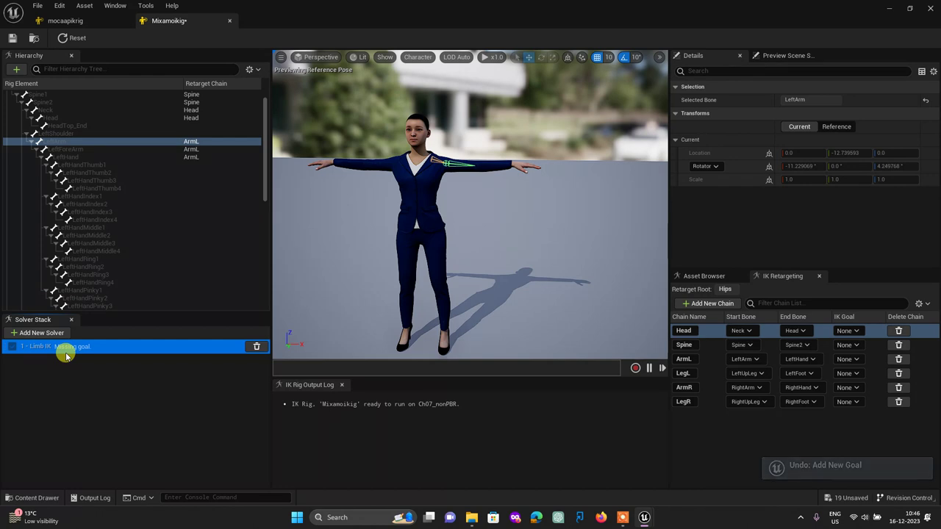
{"action": "key", "text": "ctrl+z"}
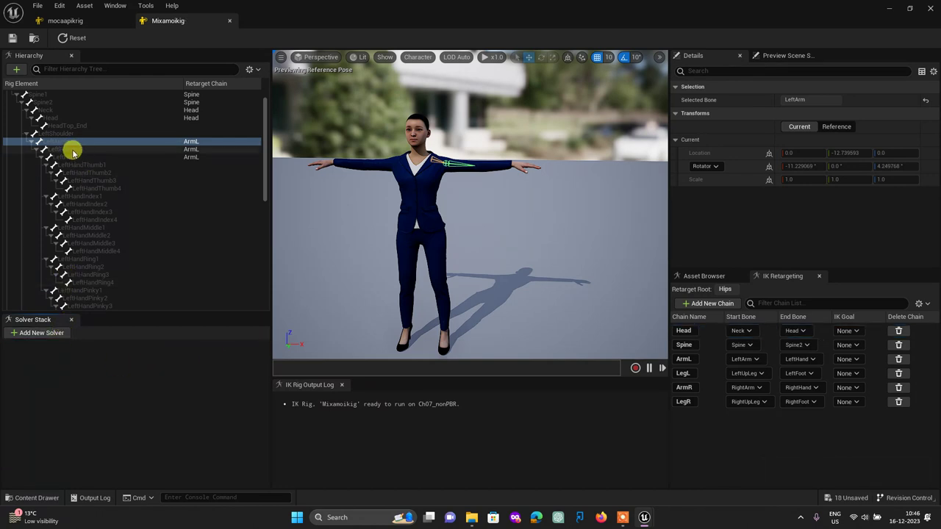
Add a Limb IK solver to the solver stack again.
{"action": "left_click", "coordinate": [75, 159]}
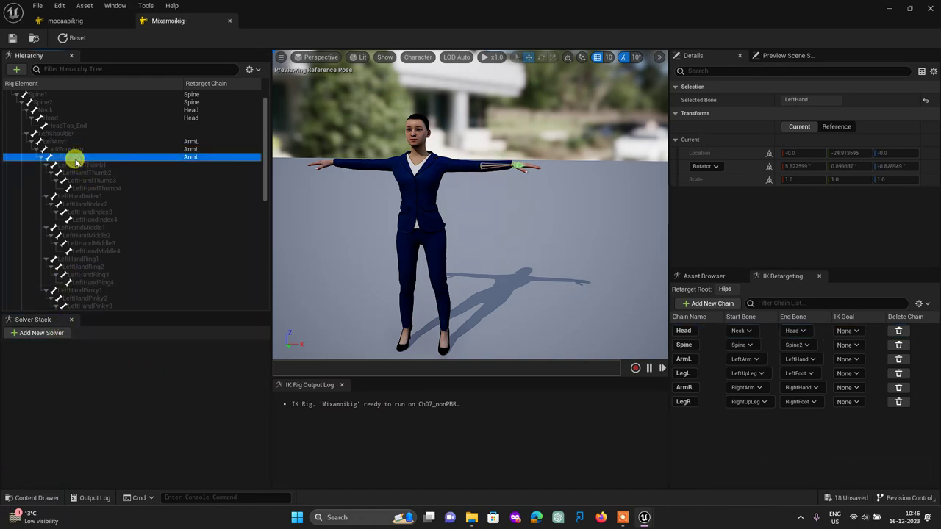
{"action": "left_click", "coordinate": [46, 334]}
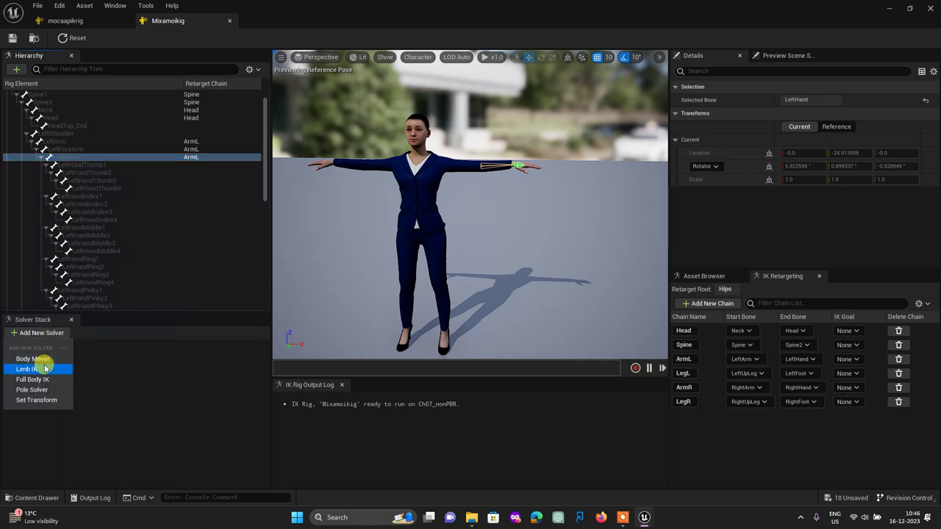
{"action": "left_click", "coordinate": [45, 370]}
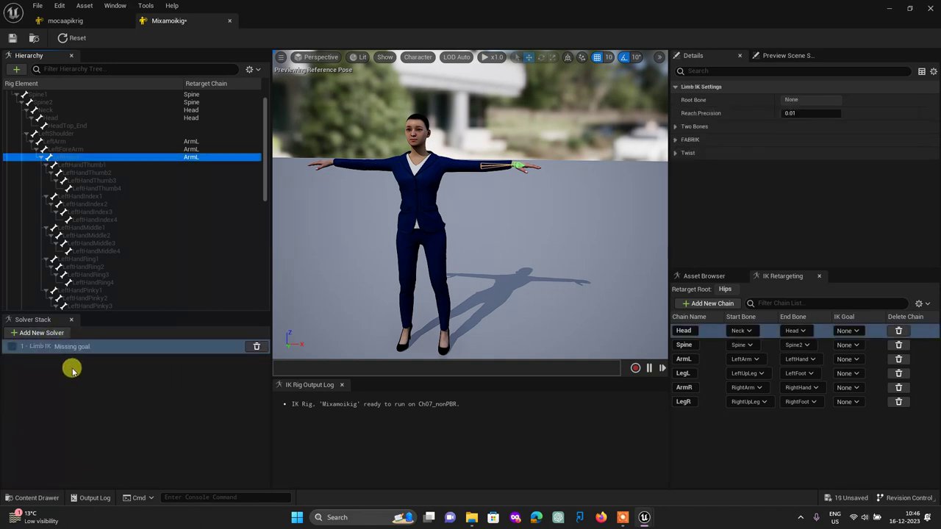
Create LeftHand_Goal on the LeftHand bone and assign it to the ArmL chain.
{"action": "right_click", "coordinate": [75, 158]}
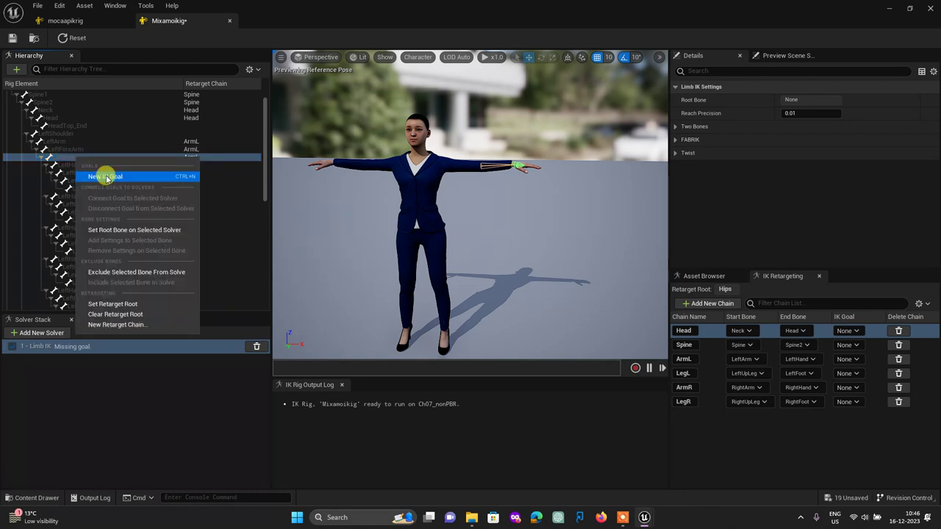
{"action": "left_click", "coordinate": [100, 178]}
{"action": "left_click", "coordinate": [475, 280]}
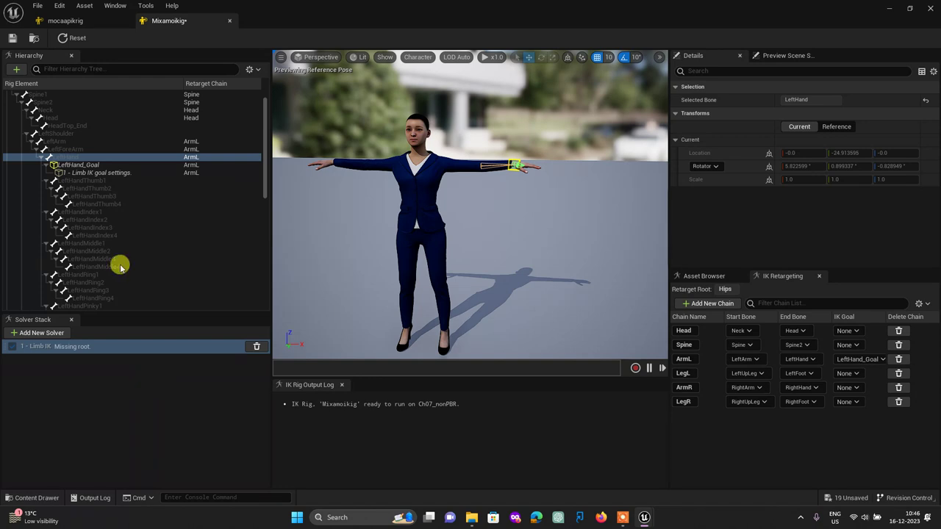
{"action": "left_click", "coordinate": [64, 136]}
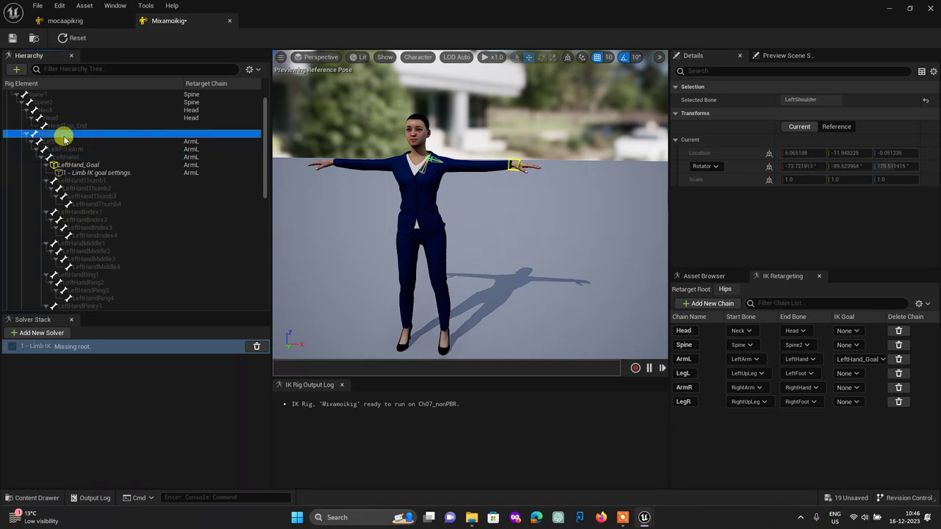
{"action": "left_click", "coordinate": [57, 141]}
{"action": "right_click", "coordinate": [50, 144]}
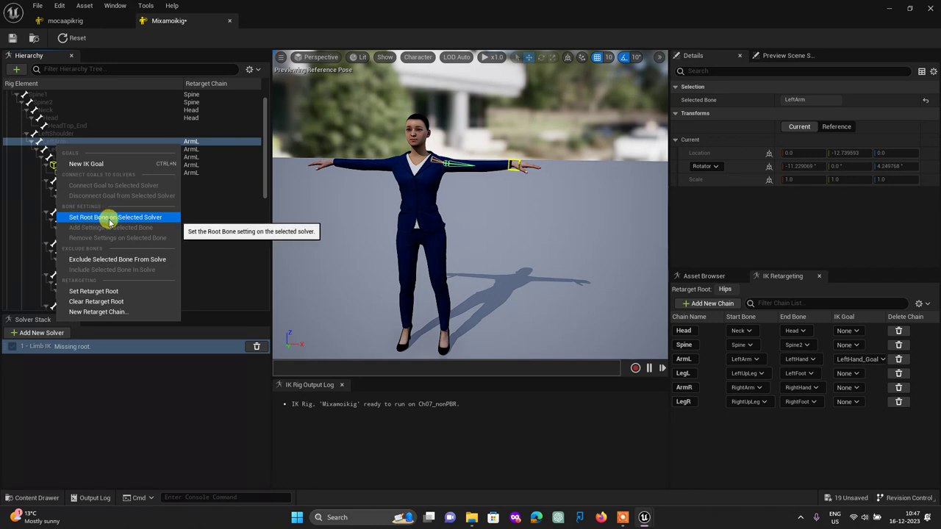
Set LeftArm as the Limb IK solver's root bone.
{"action": "left_click", "coordinate": [110, 218]}
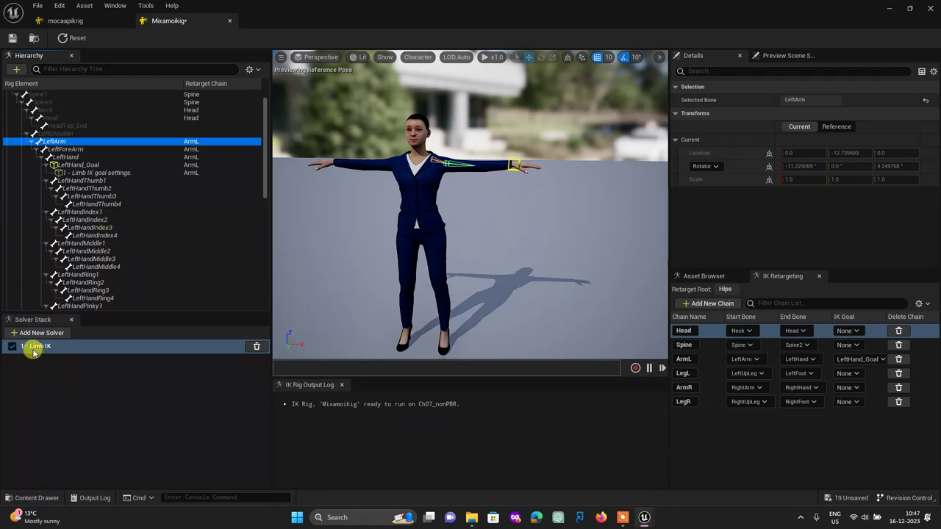
{"action": "left_click", "coordinate": [116, 373]}
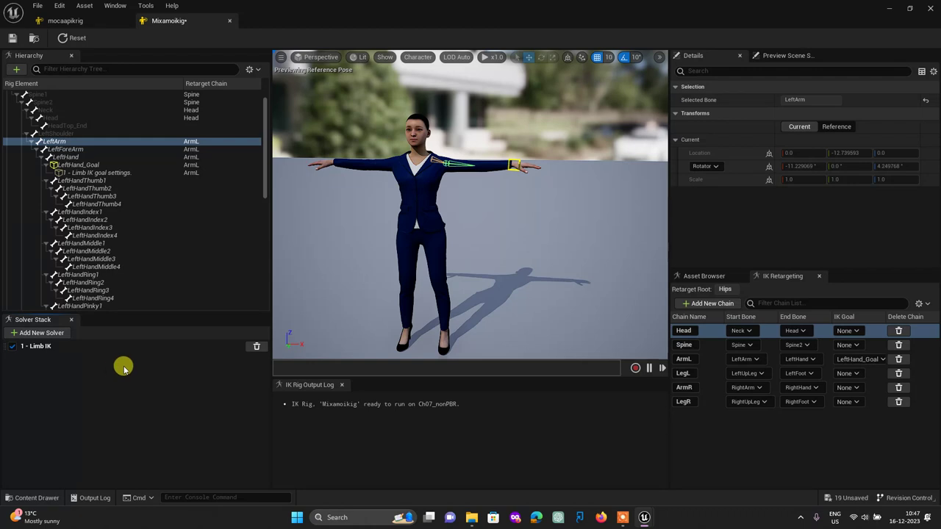
{"action": "scroll", "coordinate": [409, 247], "scroll_direction": "up", "scroll_amount": 1}
{"action": "left_click_drag", "start_coordinate": [410, 247], "coordinate": [413, 248]}
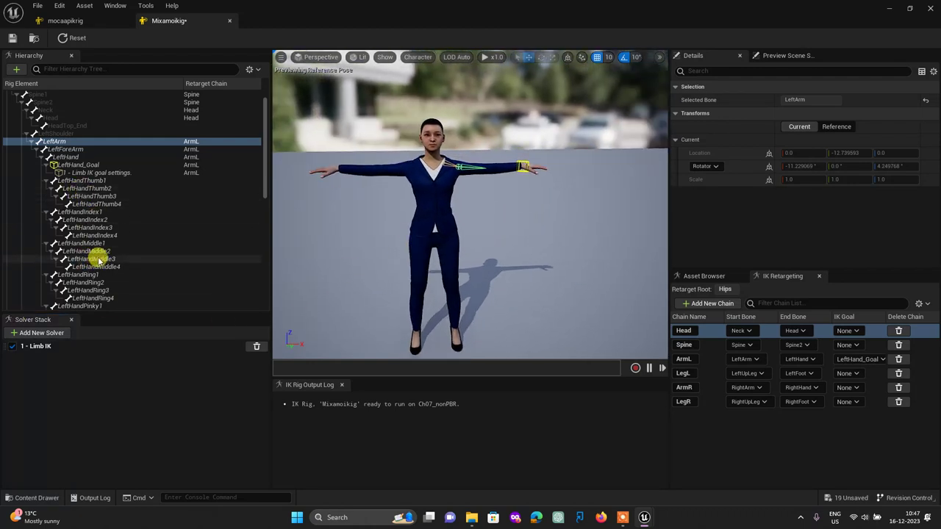
{"action": "scroll", "coordinate": [96, 260], "scroll_direction": "down", "scroll_amount": 3}
{"action": "scroll", "coordinate": [99, 257], "scroll_direction": "down", "scroll_amount": 3}
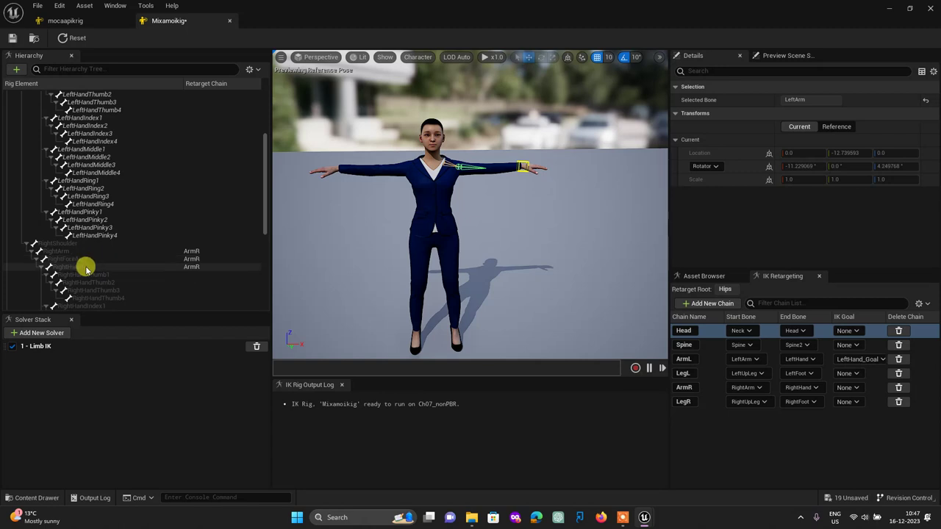
Inspect the RightHand and LeftArm bones in the hierarchy without making changes.
{"action": "left_click", "coordinate": [83, 267]}
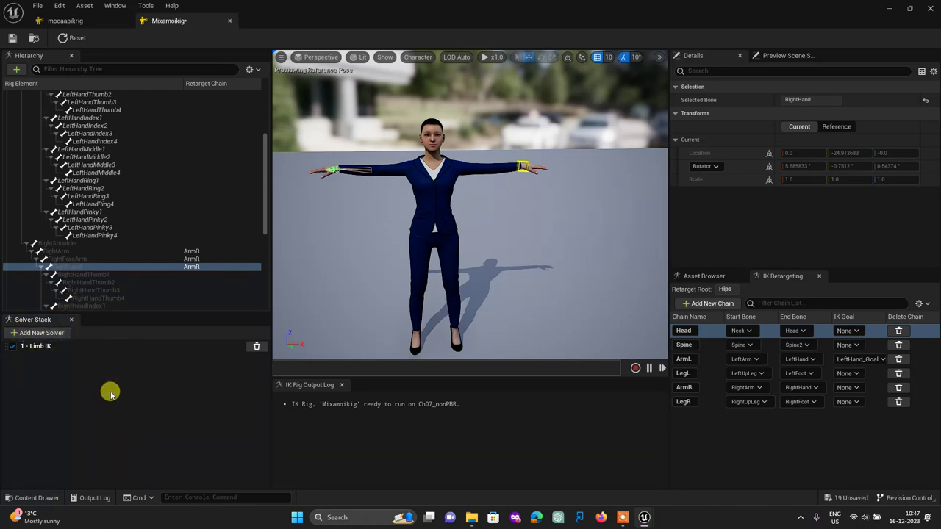
{"action": "scroll", "coordinate": [125, 242], "scroll_direction": "up", "scroll_amount": 3}
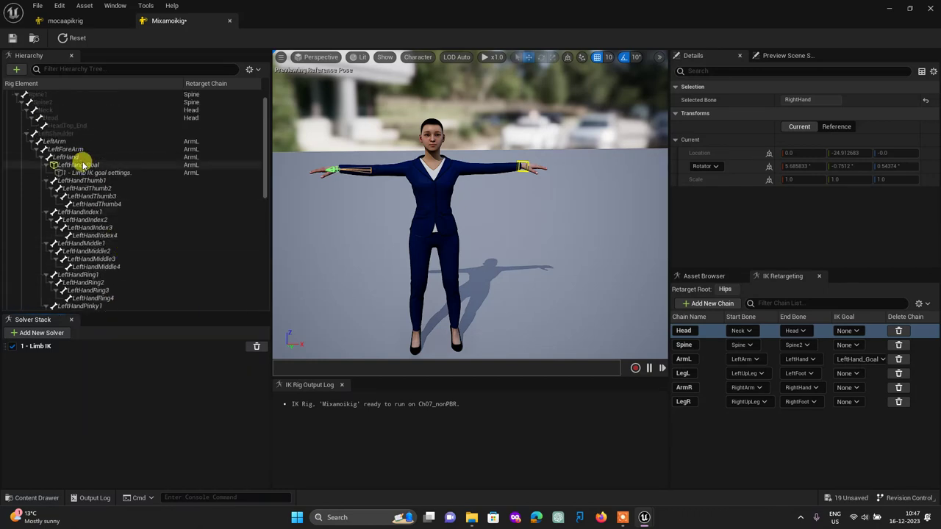
{"action": "left_click", "coordinate": [51, 142]}
{"action": "right_click", "coordinate": [50, 140]}
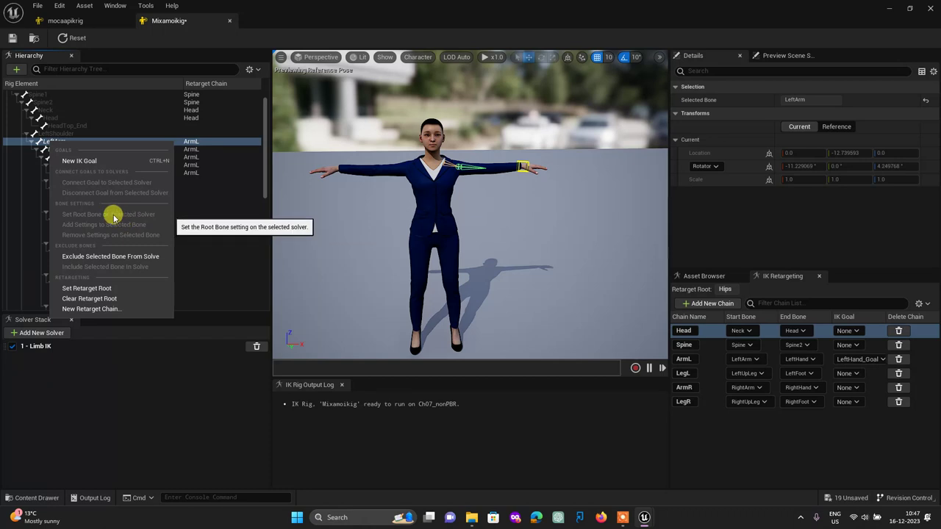
{"action": "left_click", "coordinate": [103, 403]}
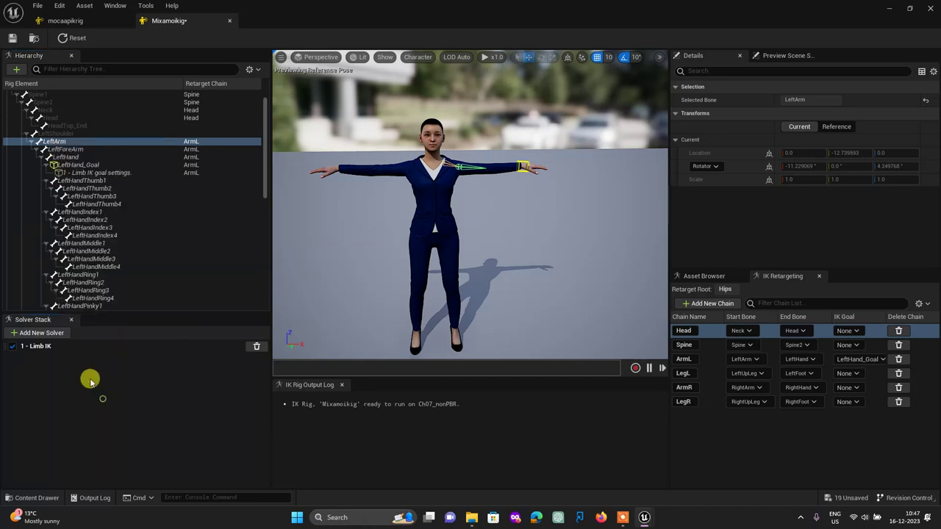
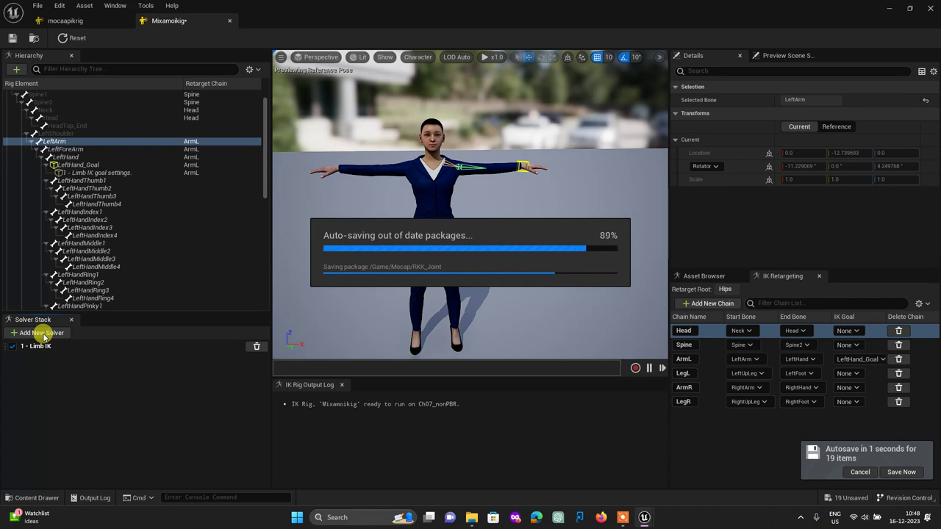
Add a second Limb IK solver to the IK rig.
{"action": "left_click", "coordinate": [44, 335]}
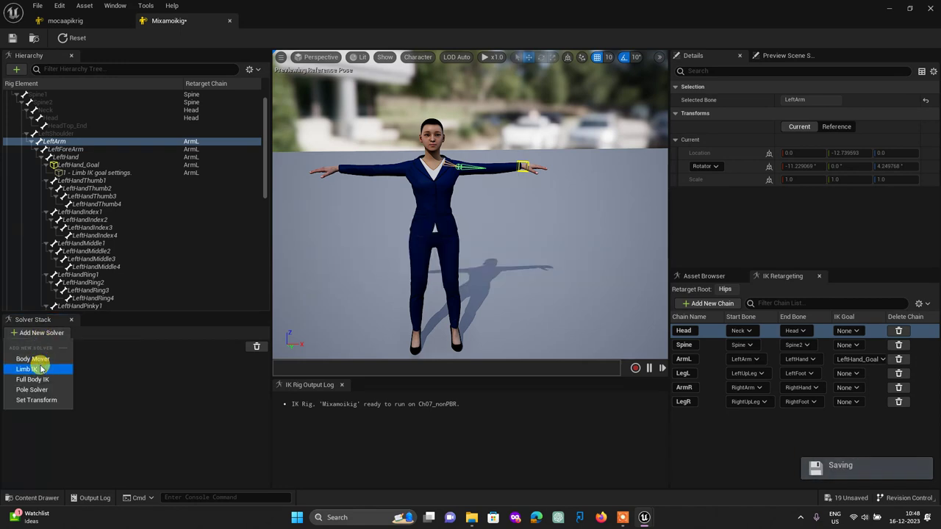
{"action": "left_click", "coordinate": [38, 368]}
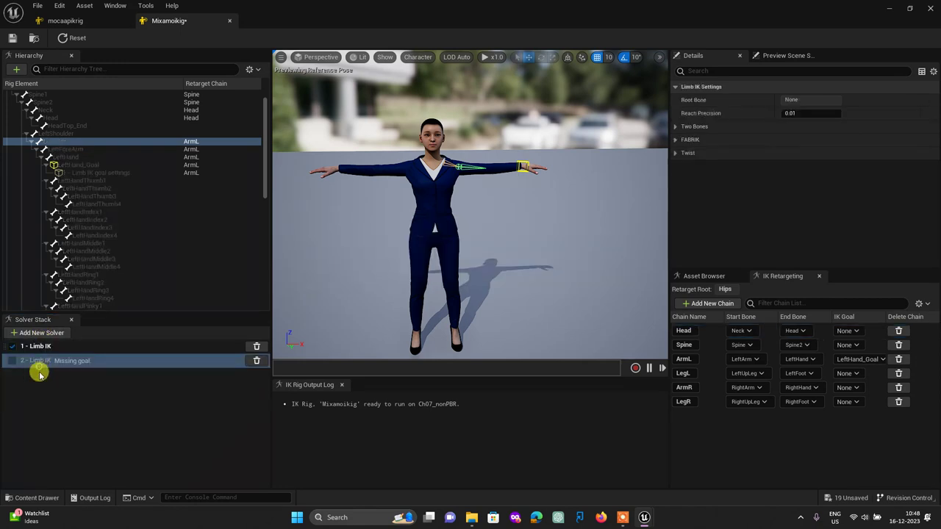
{"action": "scroll", "coordinate": [135, 250], "scroll_direction": "down", "scroll_amount": 5}
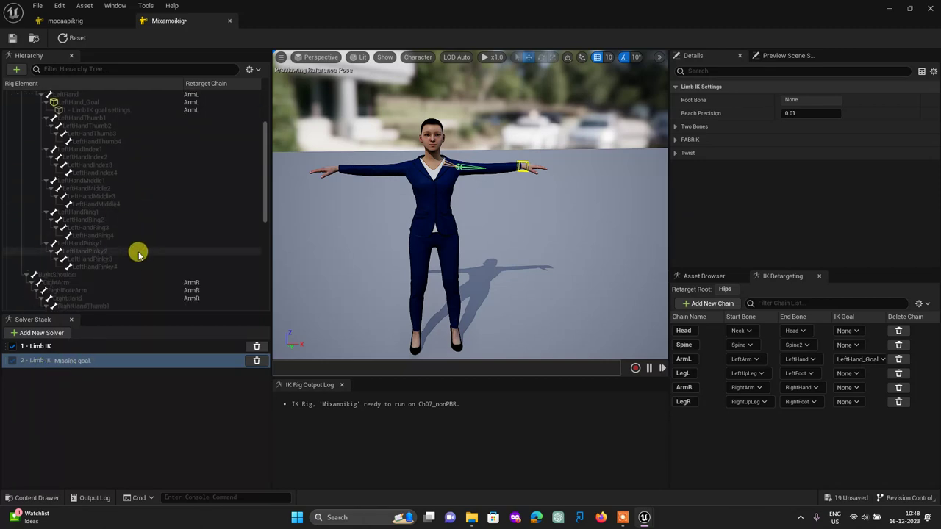
Create an IK goal on the RightHand bone and assign RightHand_Goal to the ArmR chain.
{"action": "left_click", "coordinate": [76, 237]}
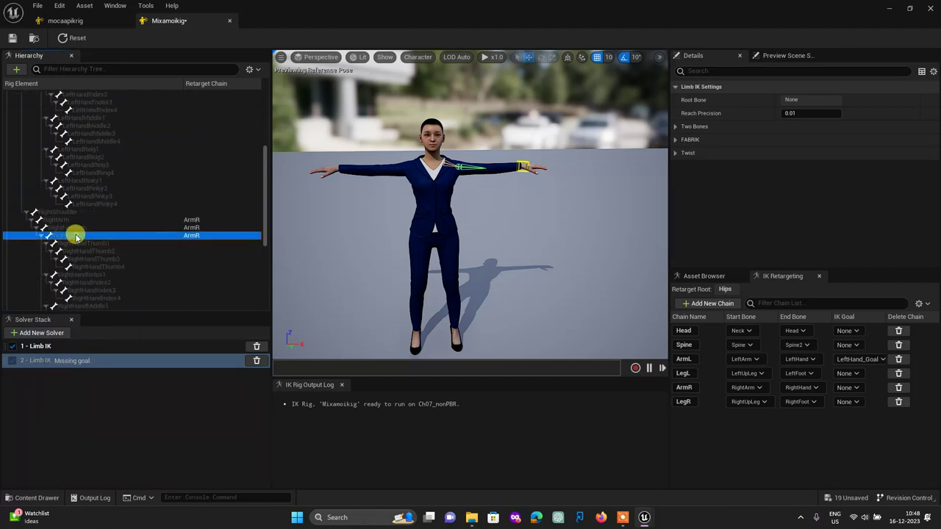
{"action": "right_click", "coordinate": [76, 237]}
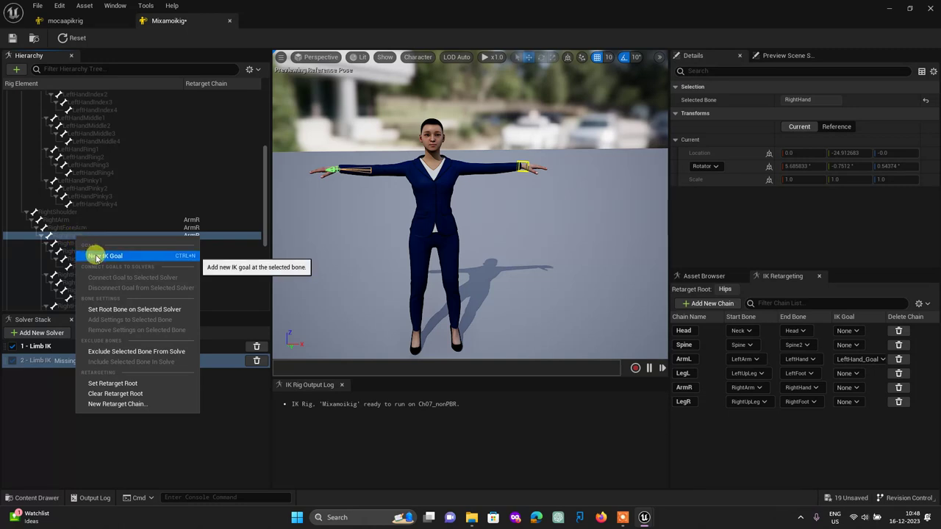
{"action": "left_click", "coordinate": [96, 257]}
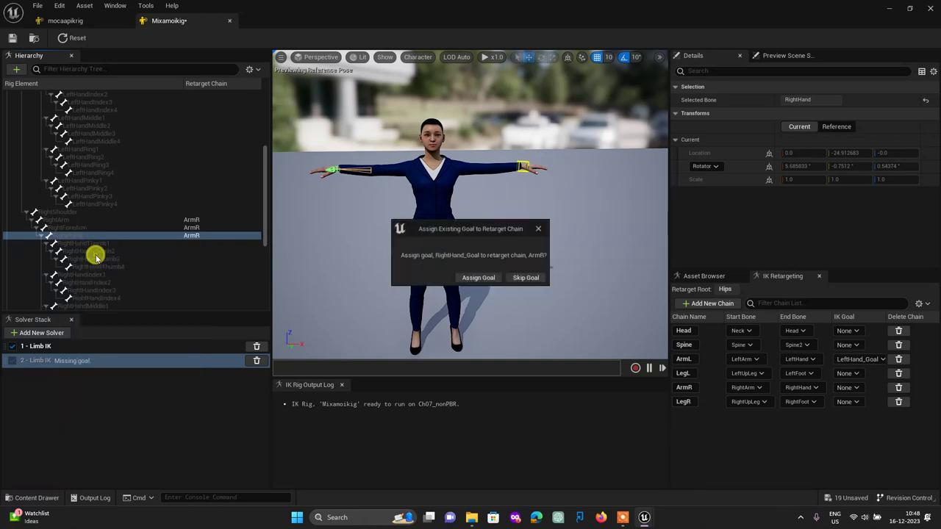
{"action": "left_click", "coordinate": [483, 281]}
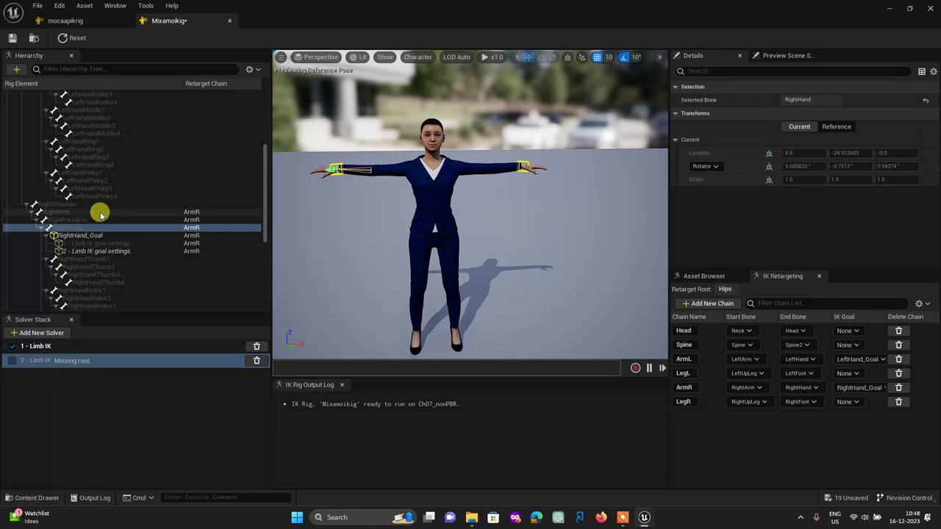
Make RightArm the root bone of the second Limb IK solver.
{"action": "right_click", "coordinate": [165, 212]}
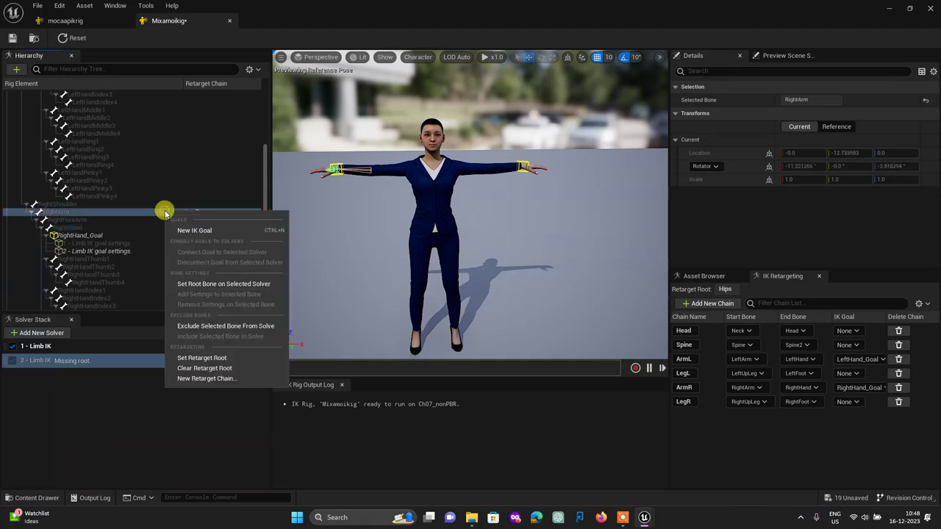
{"action": "left_click", "coordinate": [226, 286]}
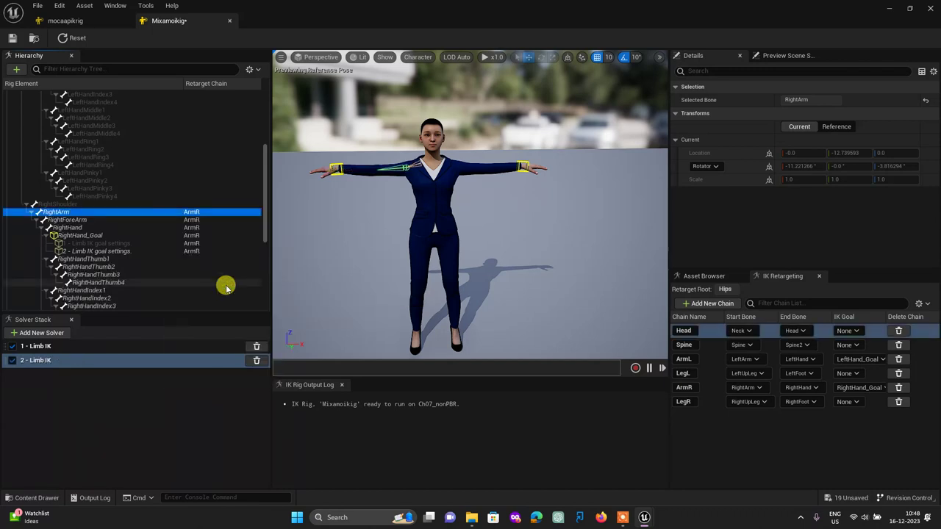
{"action": "left_click", "coordinate": [148, 432]}
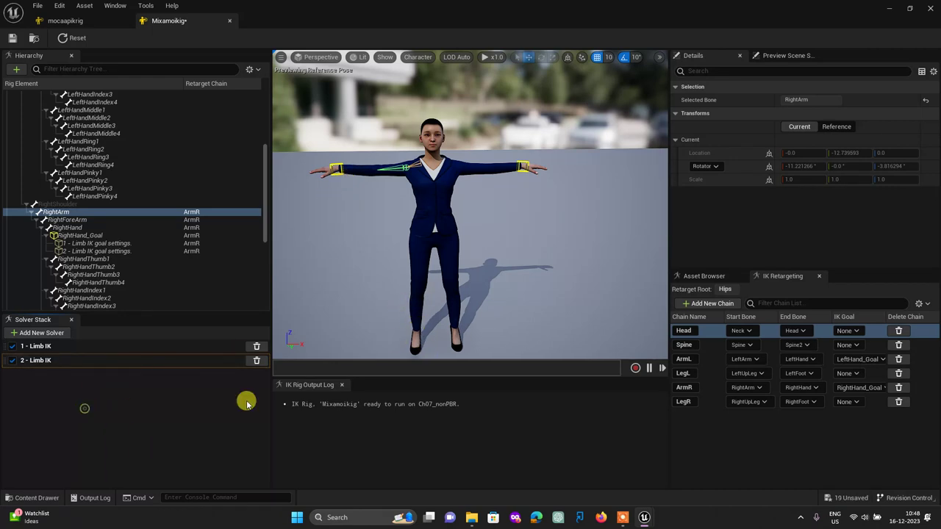
{"action": "left_click", "coordinate": [42, 333]}
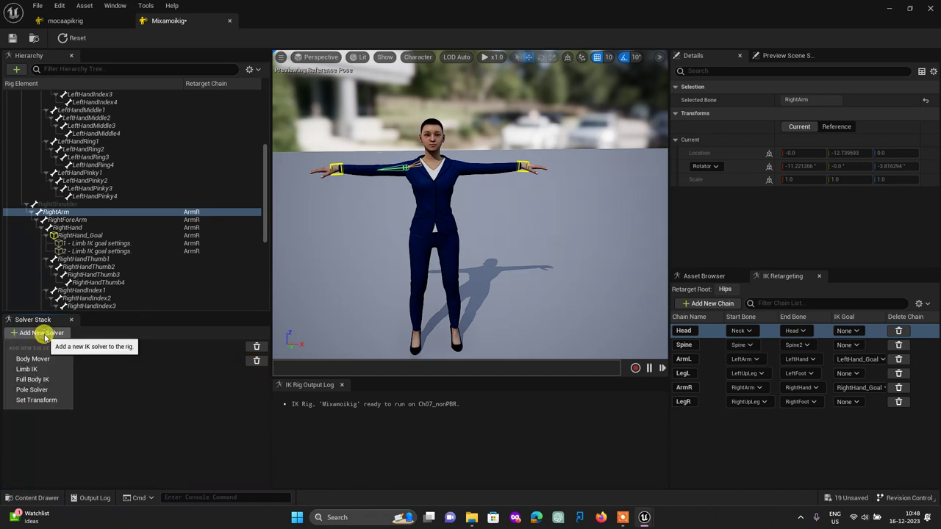
Add a Full Body IK solver and assign a new RightFoot_Goal to the LegR chain.
{"action": "left_click", "coordinate": [40, 380]}
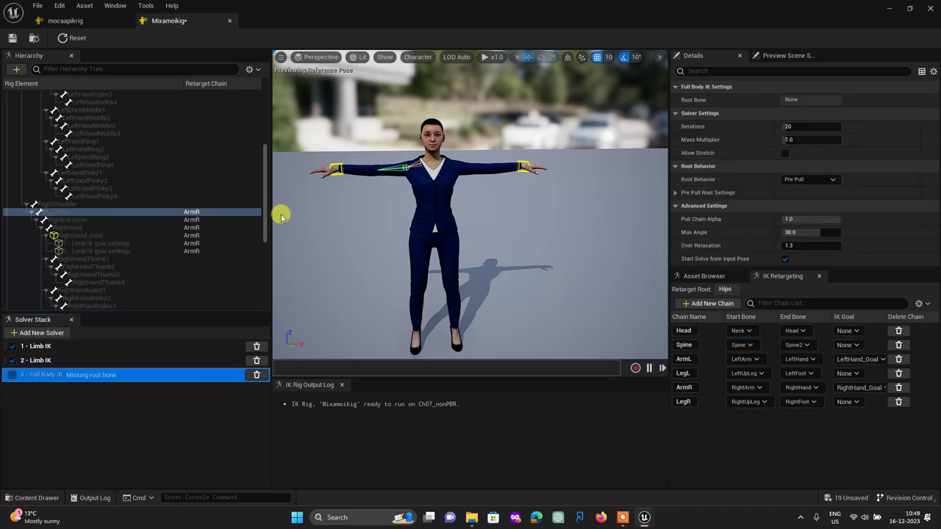
{"action": "left_click_drag", "start_coordinate": [267, 186], "coordinate": [267, 294]}
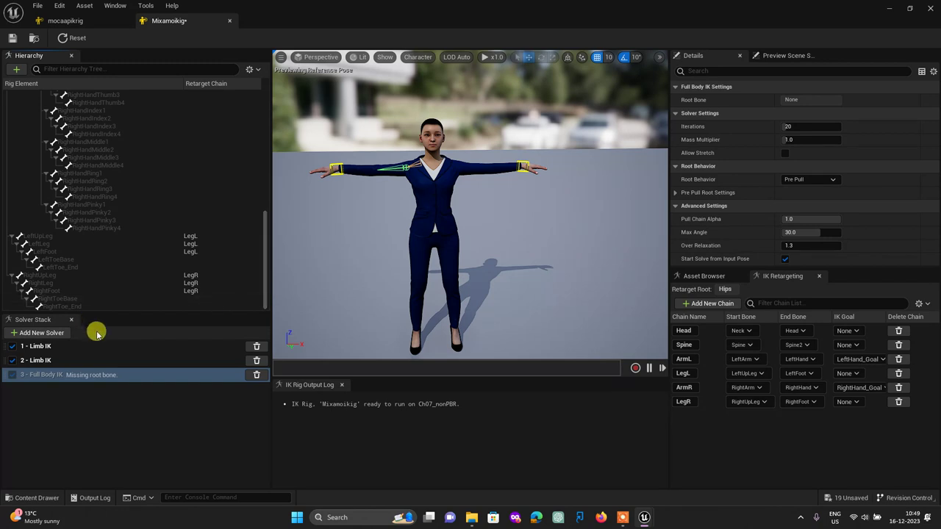
{"action": "left_click", "coordinate": [53, 292]}
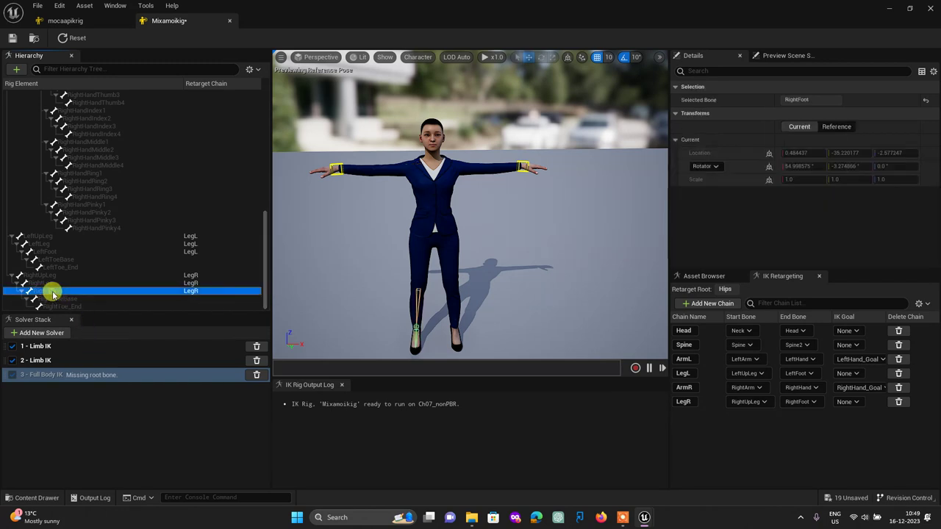
{"action": "right_click", "coordinate": [53, 293]}
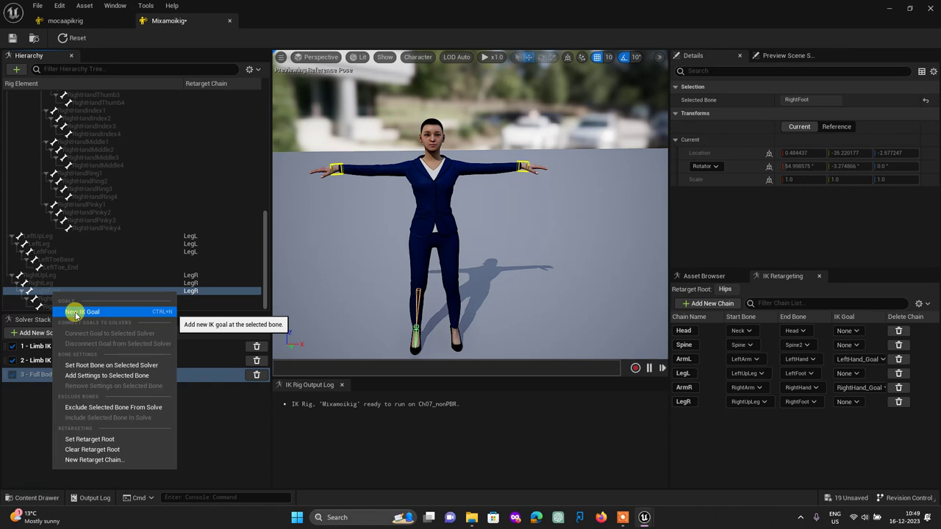
{"action": "left_click", "coordinate": [76, 313]}
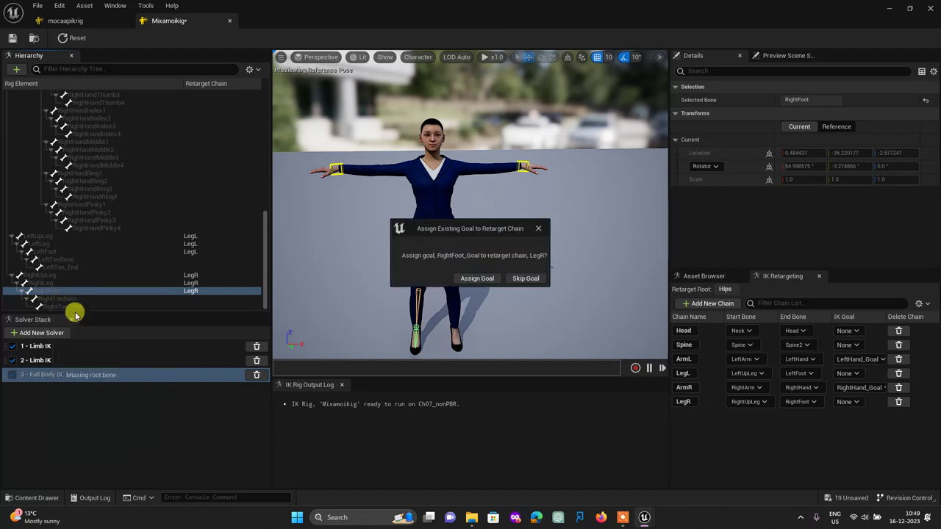
{"action": "left_click", "coordinate": [465, 280]}
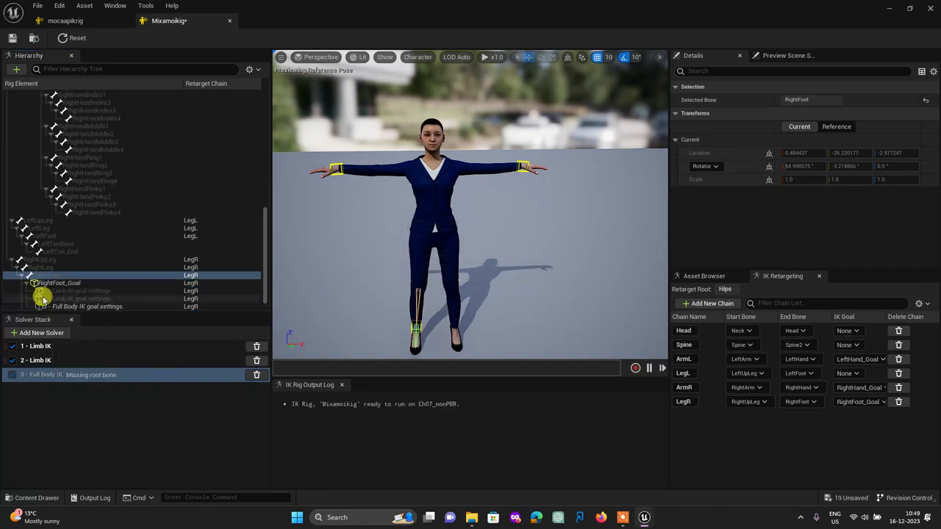
Create LeftFoot_Goal on the LeftFoot bone and assign it to the LegL chain.
{"action": "left_click", "coordinate": [52, 236]}
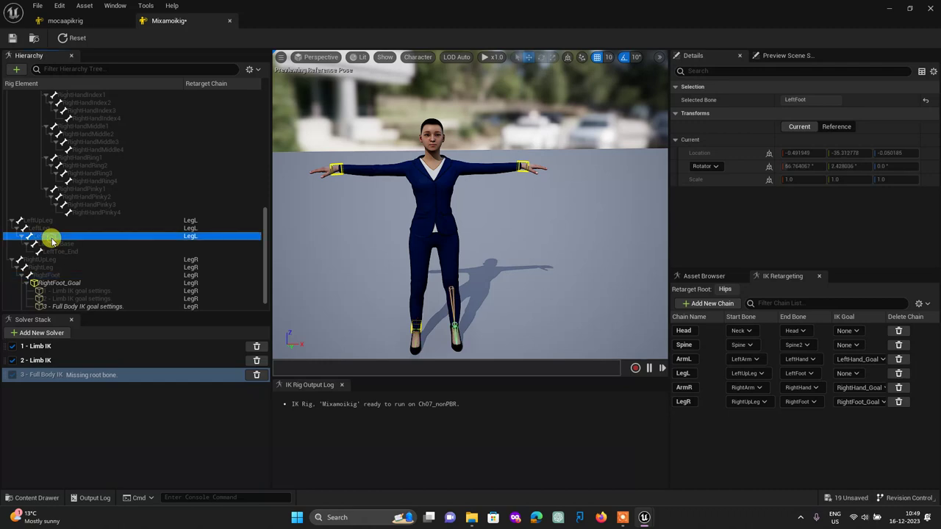
{"action": "right_click", "coordinate": [52, 242]}
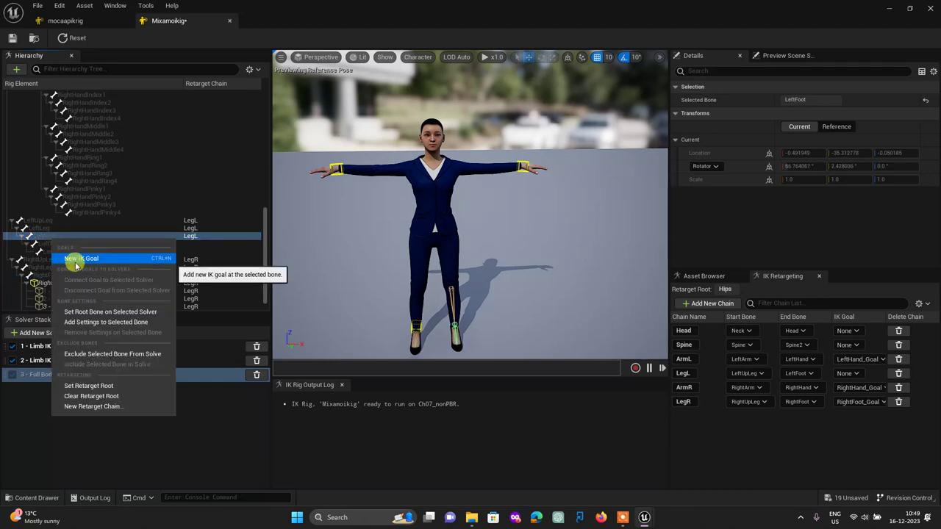
{"action": "left_click", "coordinate": [77, 258]}
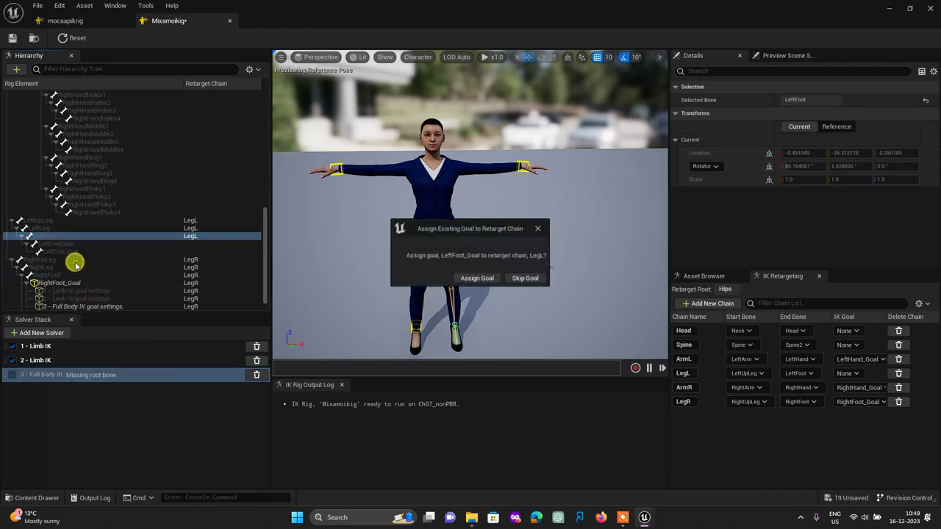
{"action": "left_click", "coordinate": [476, 281]}
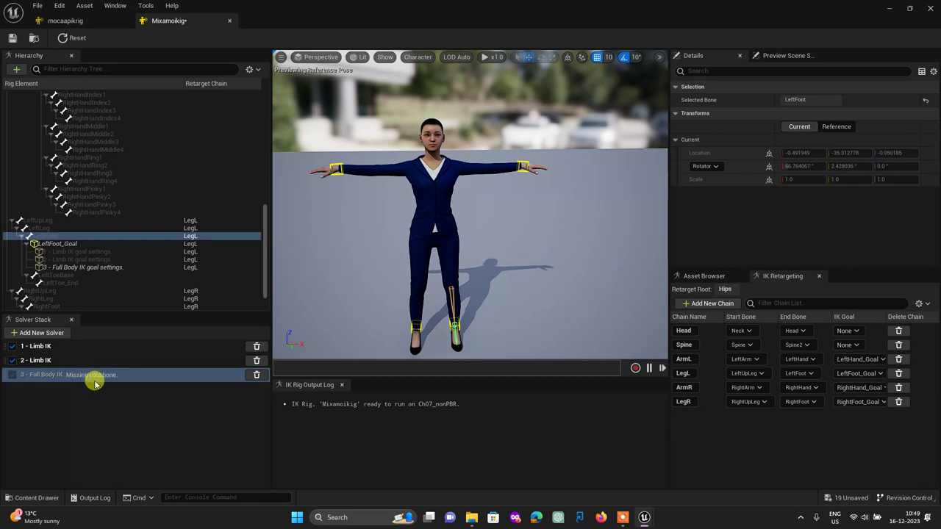
{"action": "left_click_drag", "start_coordinate": [266, 248], "coordinate": [267, 132]}
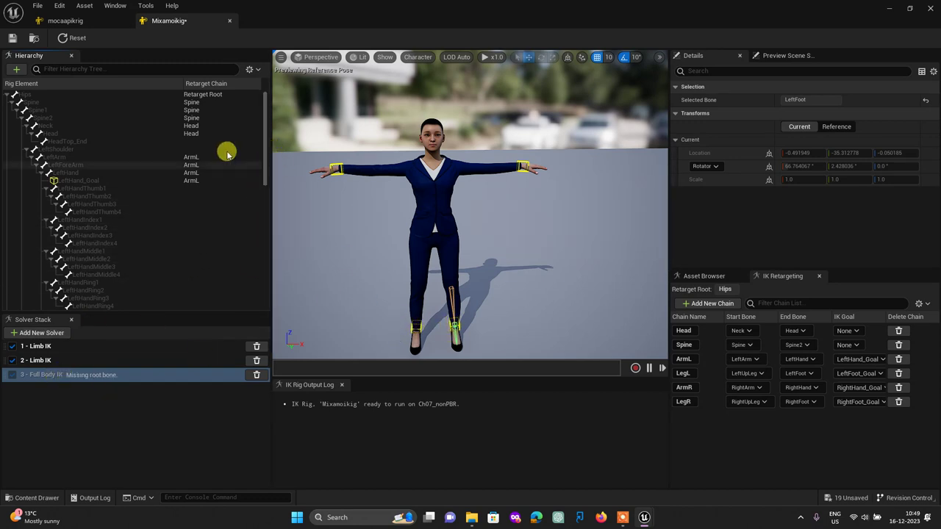
Set Hips as the root bone of the Full Body IK solver.
{"action": "left_click", "coordinate": [40, 95]}
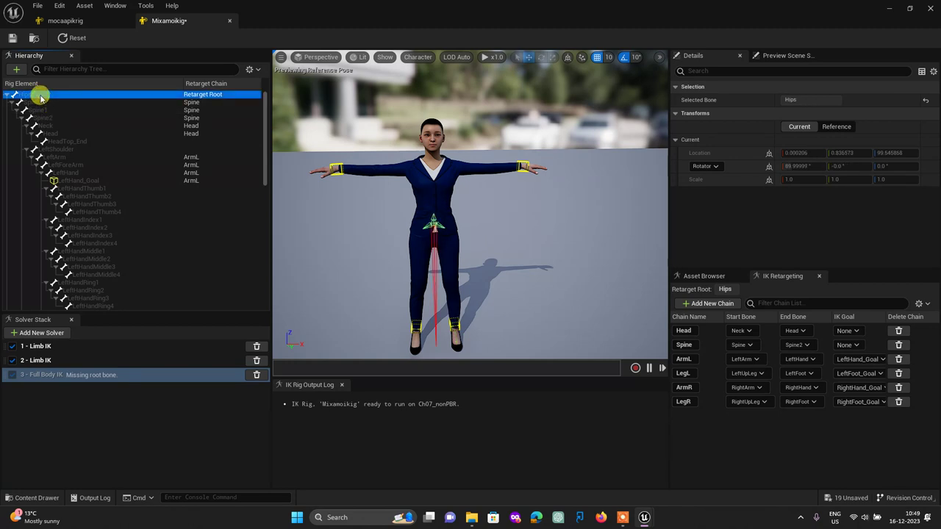
{"action": "right_click", "coordinate": [41, 98]}
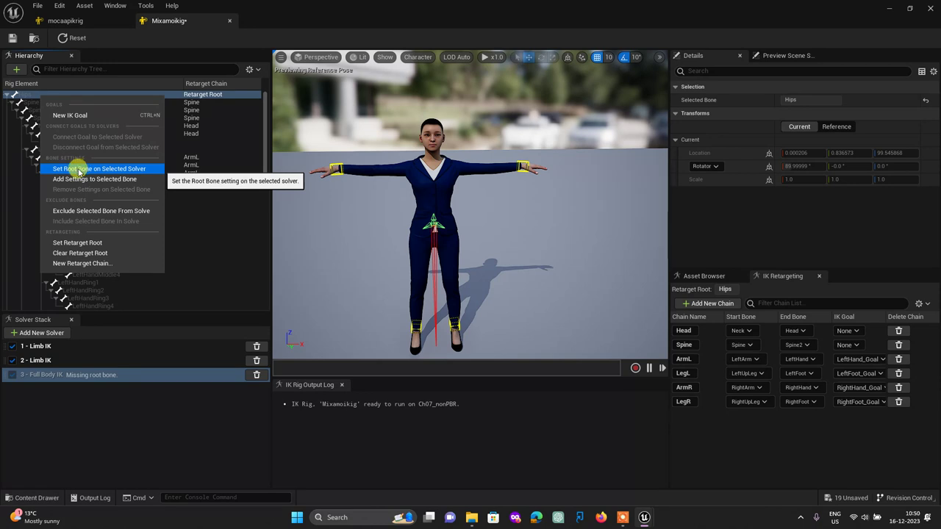
{"action": "left_click", "coordinate": [79, 170]}
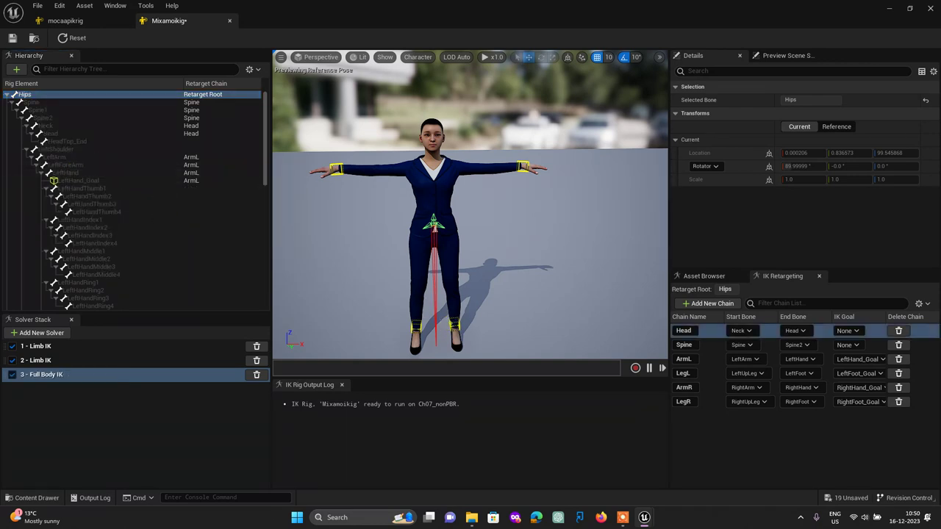
{"action": "left_click", "coordinate": [452, 321]}
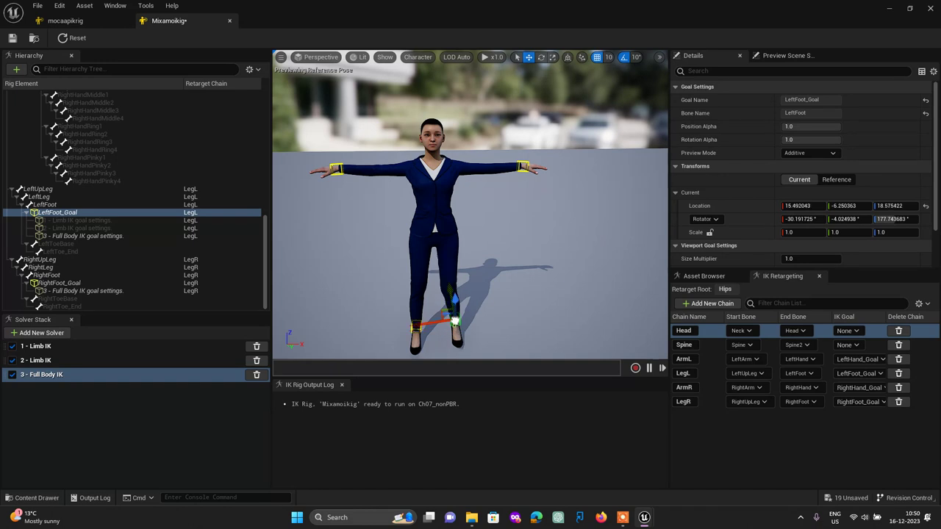
Test-drag the left-foot, left-hand and right-hand IK goals, undoing each move.
{"action": "mouse_move", "coordinate": [455, 321]}
{"action": "left_mouse_down"}
{"action": "mouse_move", "coordinate": [543, 298]}
{"action": "mouse_move", "coordinate": [482, 331]}
{"action": "mouse_move", "coordinate": [483, 306]}
{"action": "left_mouse_up"}
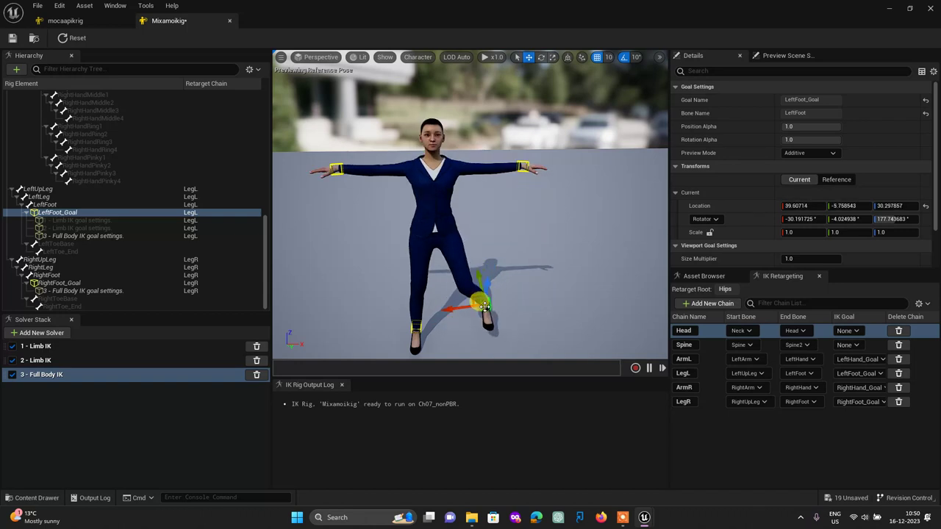
{"action": "key", "text": "ctrl+z"}
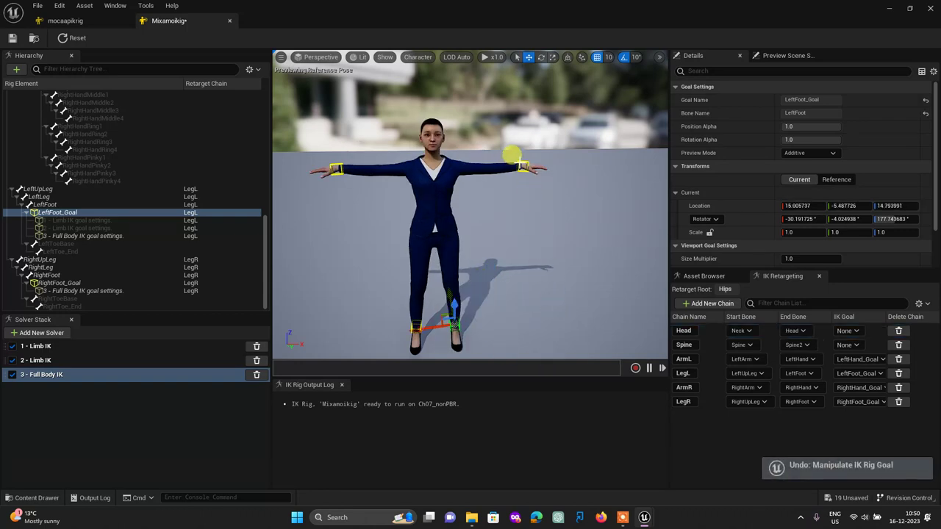
{"action": "left_click", "coordinate": [520, 164]}
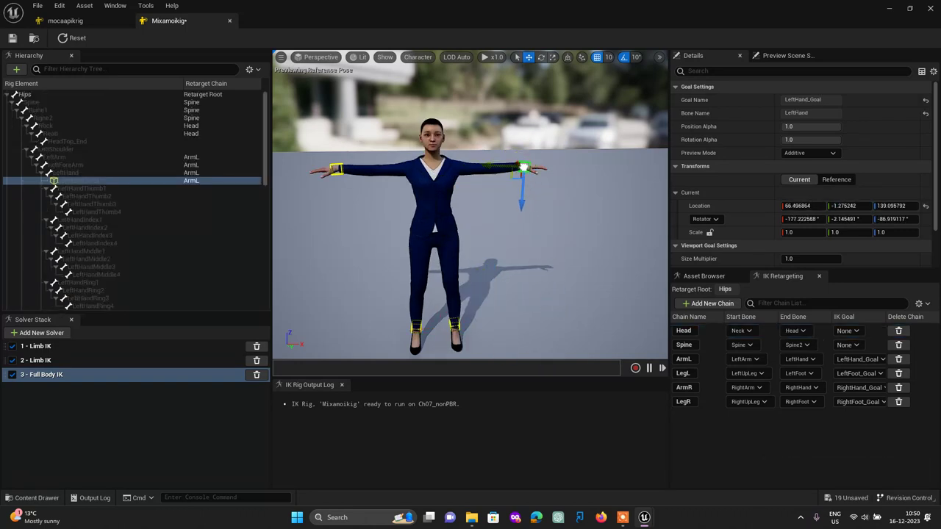
{"action": "left_click_drag", "start_coordinate": [522, 200], "coordinate": [522, 204]}
{"action": "key", "text": "ctrl+z"}
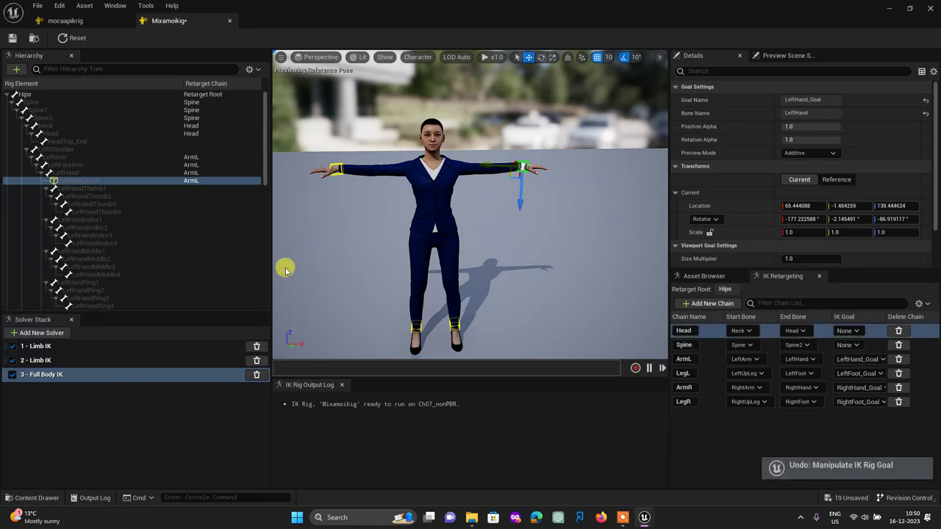
{"action": "left_click", "coordinate": [337, 169]}
{"action": "left_click_drag", "start_coordinate": [358, 163], "coordinate": [316, 184]}
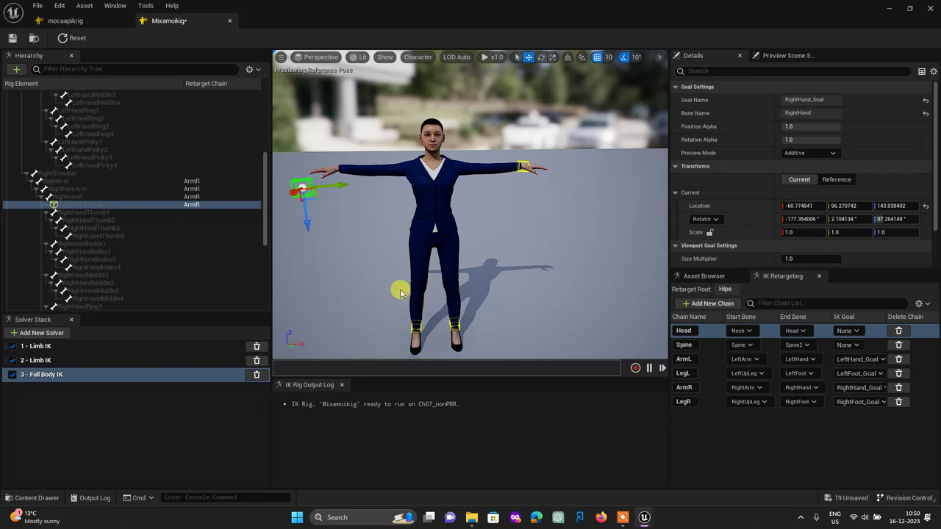
{"action": "key", "text": "ctrl+z"}
{"action": "left_click_drag", "start_coordinate": [556, 254], "coordinate": [567, 295]}
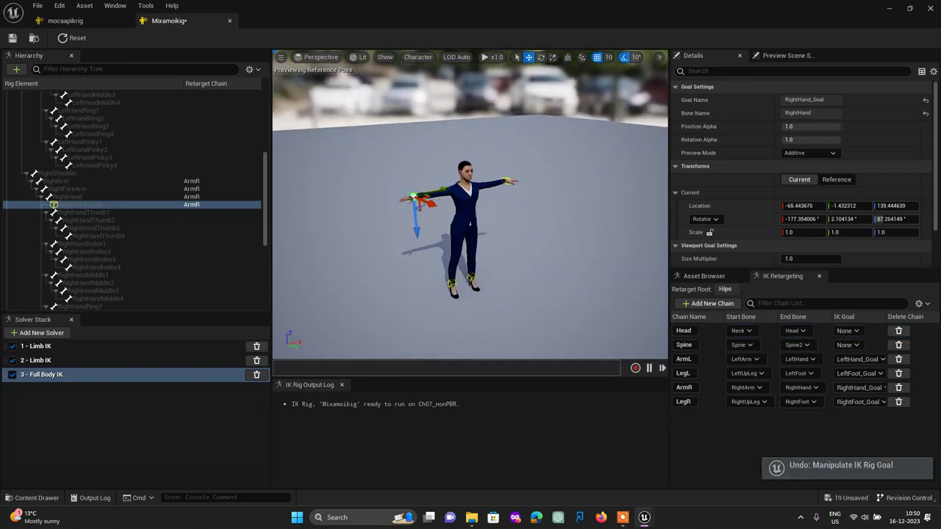
{"action": "left_click", "coordinate": [115, 413]}
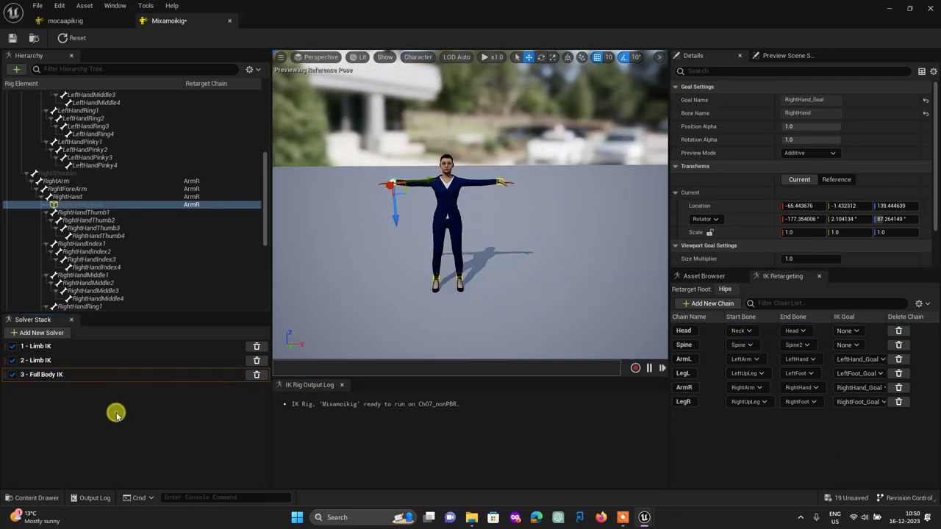
Save Mixamoikig and close the mocaapikrig and Mixamoikig IK Rig editors.
{"action": "left_click", "coordinate": [14, 39]}
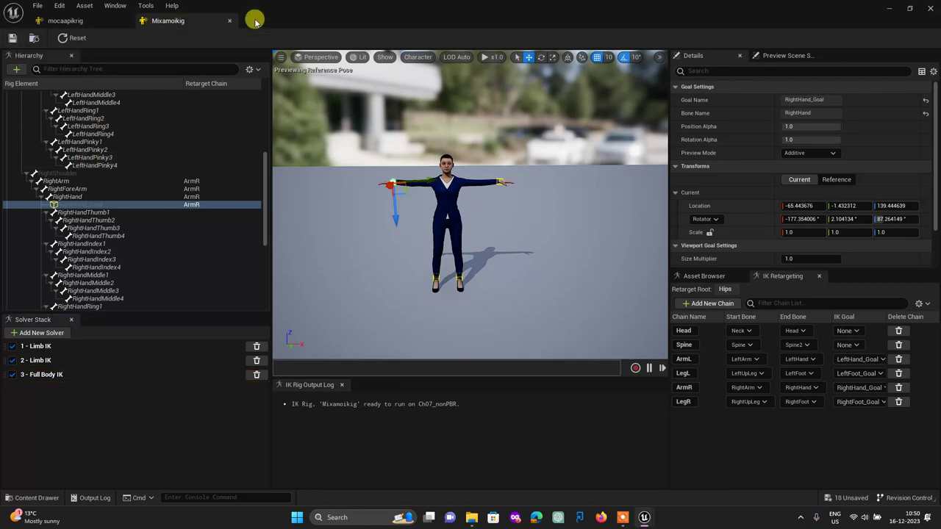
{"action": "left_click", "coordinate": [52, 21]}
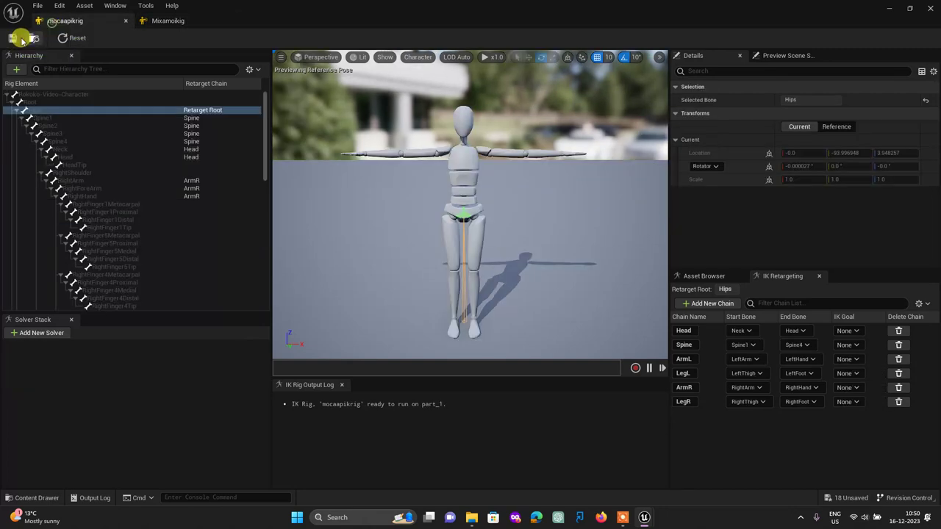
{"action": "left_click", "coordinate": [125, 20]}
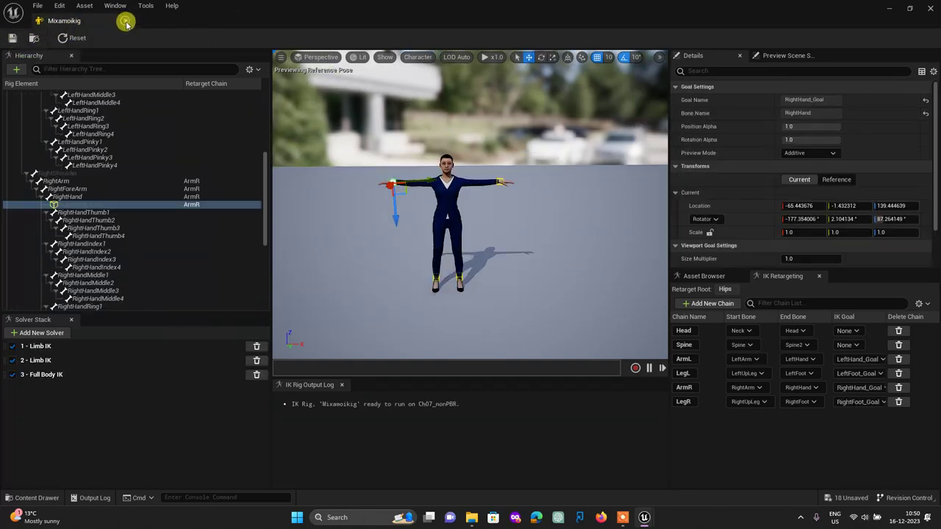
{"action": "left_click", "coordinate": [126, 22]}
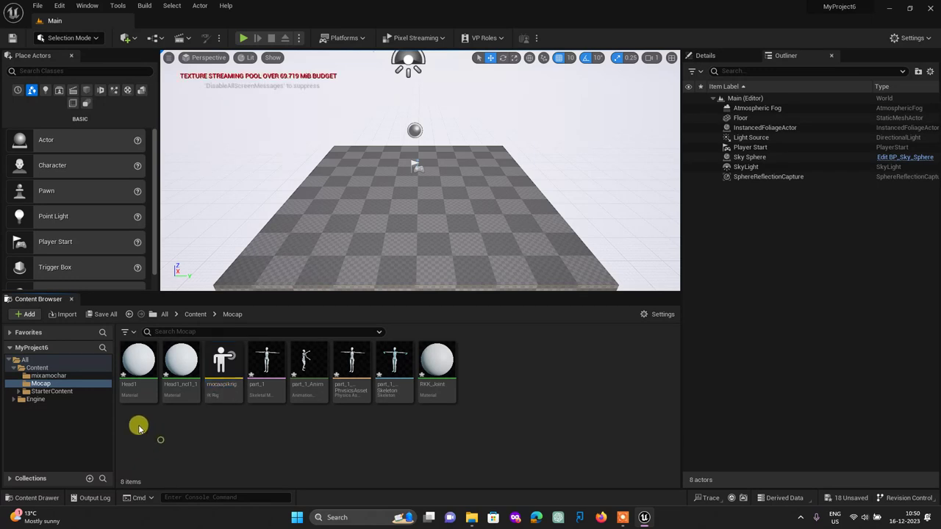
Create a new IK Retargeter in the mixamochar folder, keeping its default name.
{"action": "left_click", "coordinate": [48, 375]}
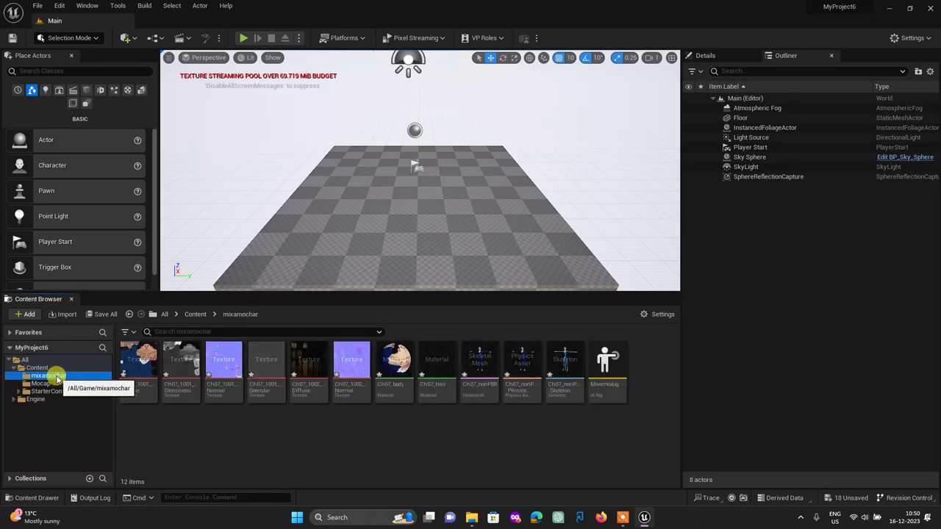
{"action": "right_click", "coordinate": [483, 447]}
{"action": "mouse_move", "coordinate": [542, 222]}
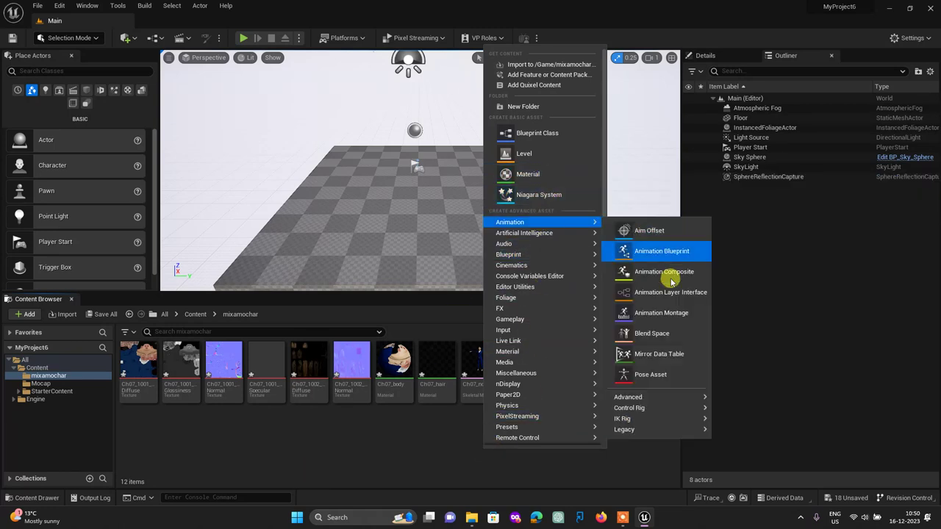
{"action": "mouse_move", "coordinate": [643, 428]}
{"action": "mouse_move", "coordinate": [670, 419]}
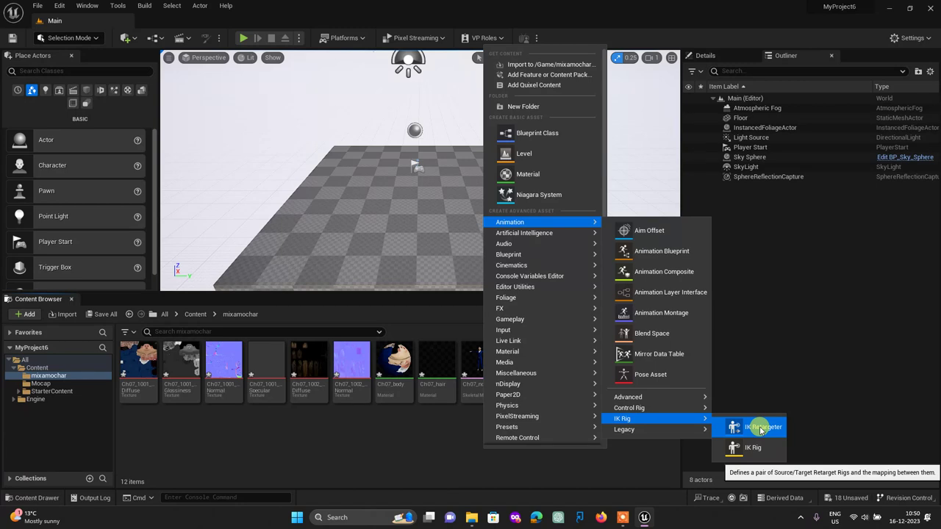
{"action": "left_click", "coordinate": [761, 429]}
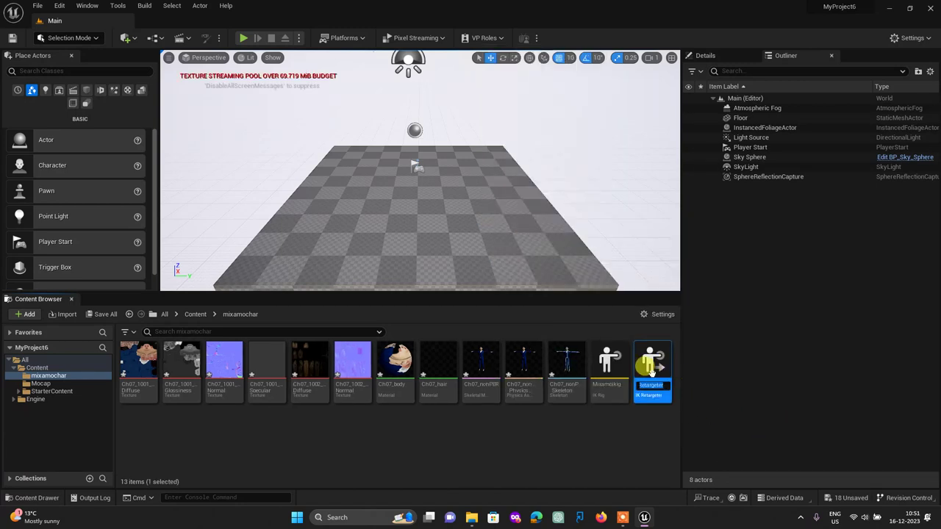
{"action": "key", "text": "Return"}
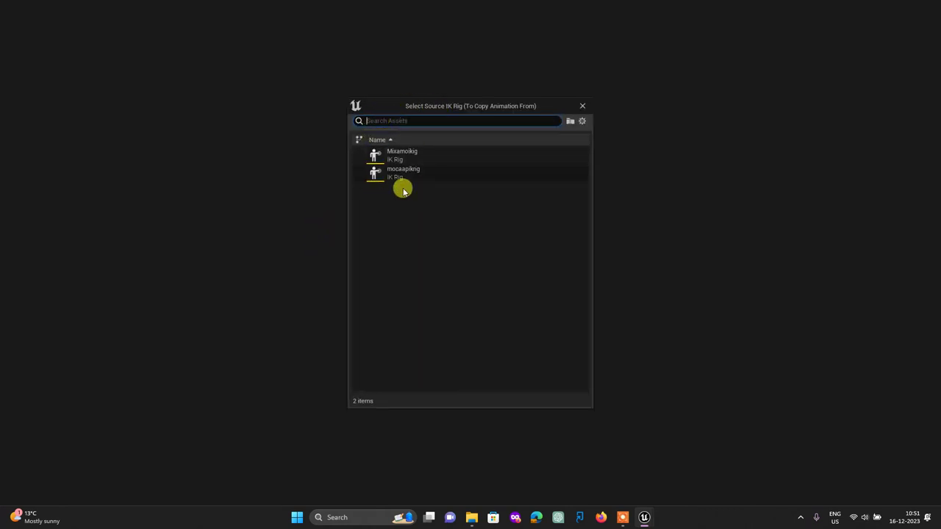
Choose mocaapikrig as the source IK Rig and Mixamoikig as the target.
{"action": "mouse_move", "coordinate": [403, 177]}
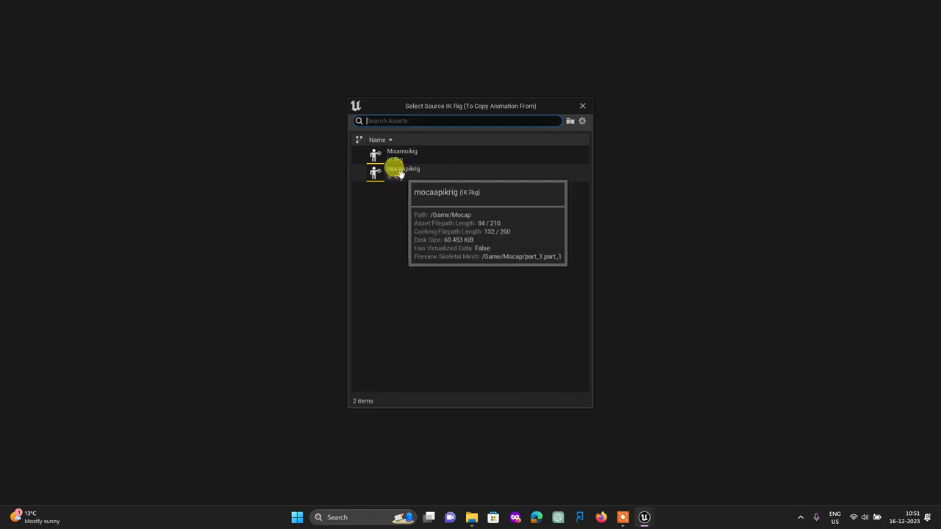
{"action": "left_click", "coordinate": [401, 173]}
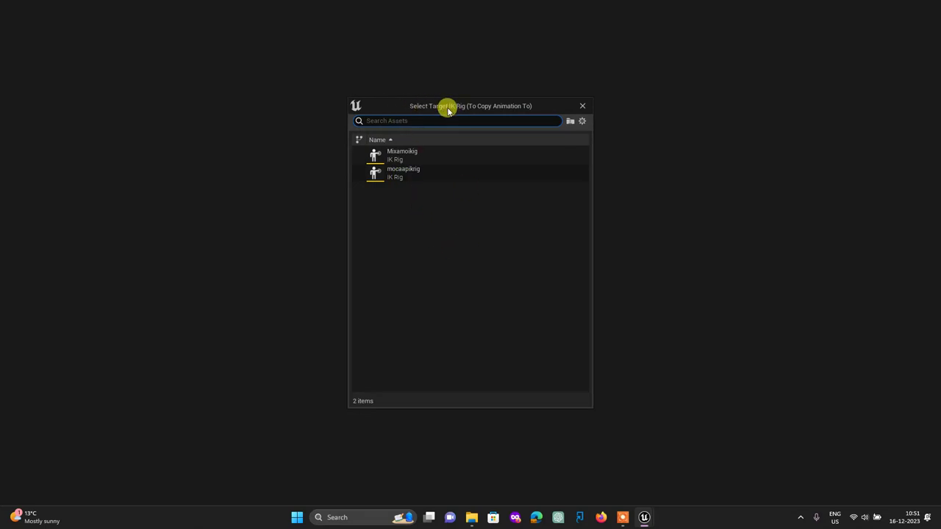
{"action": "mouse_move", "coordinate": [382, 152]}
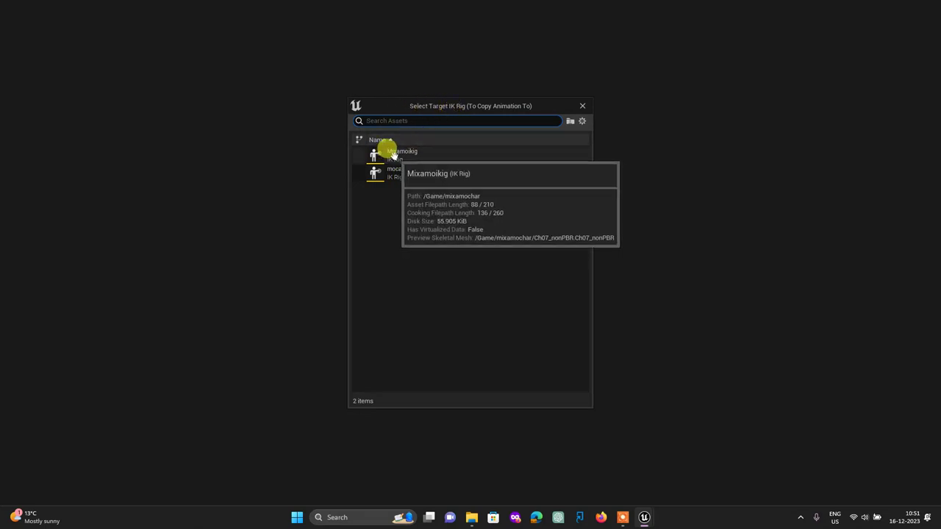
{"action": "left_click", "coordinate": [393, 154]}
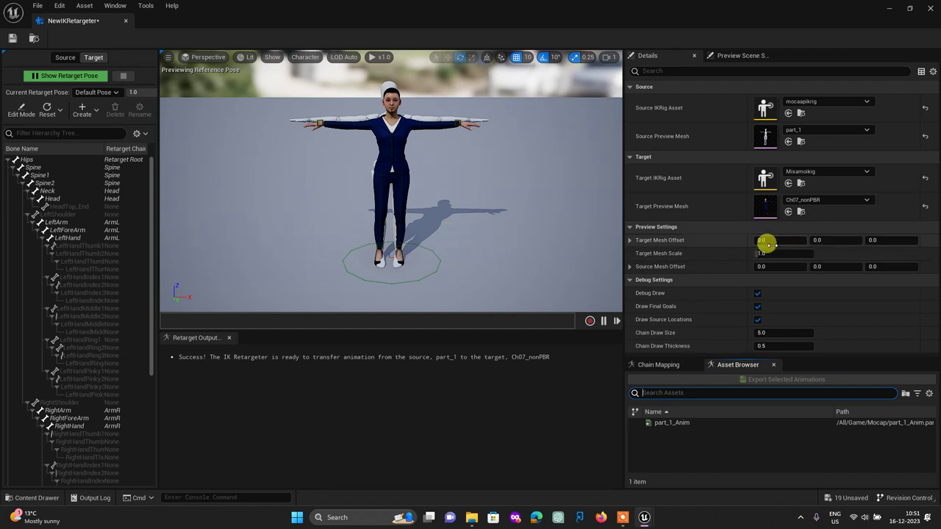
Set Target Mesh Offset X to 174.554037 so the Mixamo character stands beside the mannequin.
{"action": "mouse_move", "coordinate": [762, 241]}
{"action": "left_mouse_down"}
{"action": "mouse_move", "coordinate": [809, 241]}
{"action": "mouse_move", "coordinate": [762, 238]}
{"action": "left_mouse_up"}
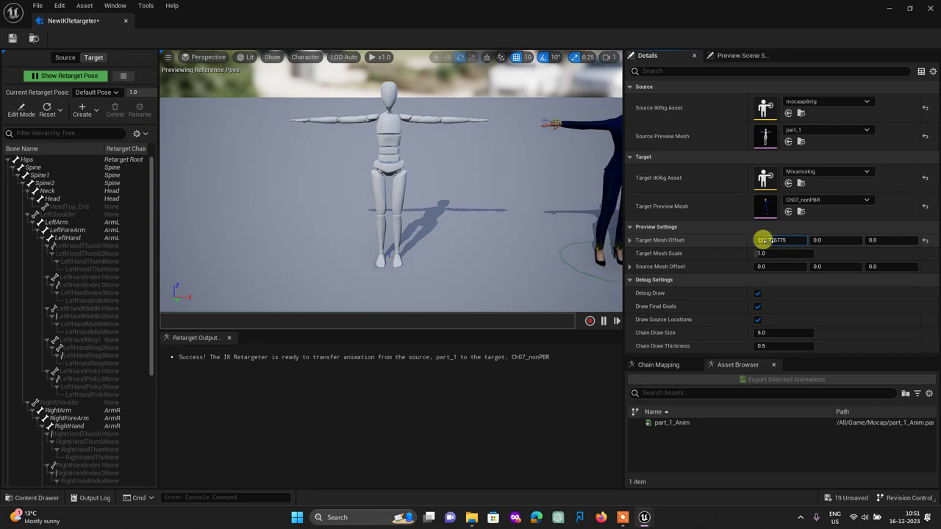
{"action": "mouse_move", "coordinate": [411, 223]}
{"action": "left_mouse_down"}
{"action": "mouse_move", "coordinate": [411, 232]}
{"action": "mouse_move", "coordinate": [387, 231]}
{"action": "left_mouse_up"}
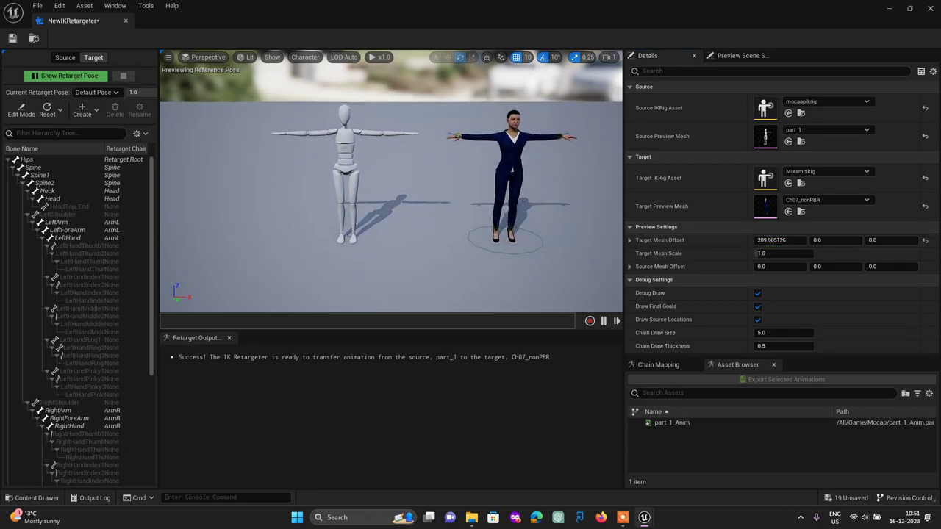
{"action": "left_click_drag", "start_coordinate": [769, 240], "coordinate": [749, 239]}
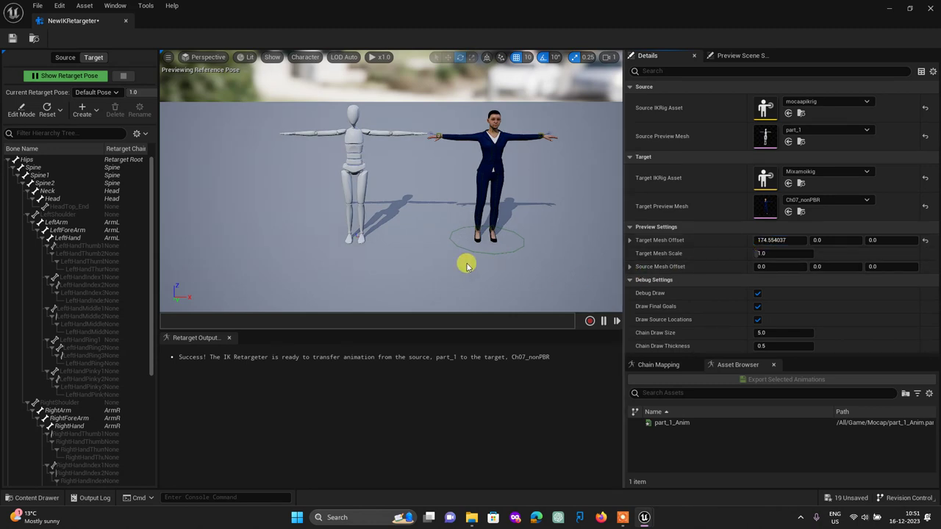
Preview part_1_Anim on both characters with the target offset X adjusted to 126.401542.
{"action": "left_click", "coordinate": [659, 427]}
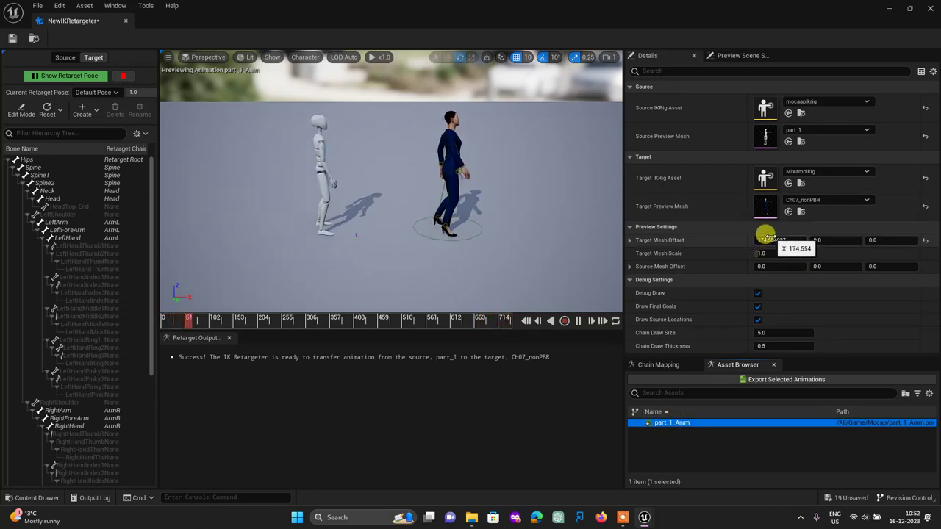
{"action": "left_click_drag", "start_coordinate": [766, 240], "coordinate": [717, 240]}
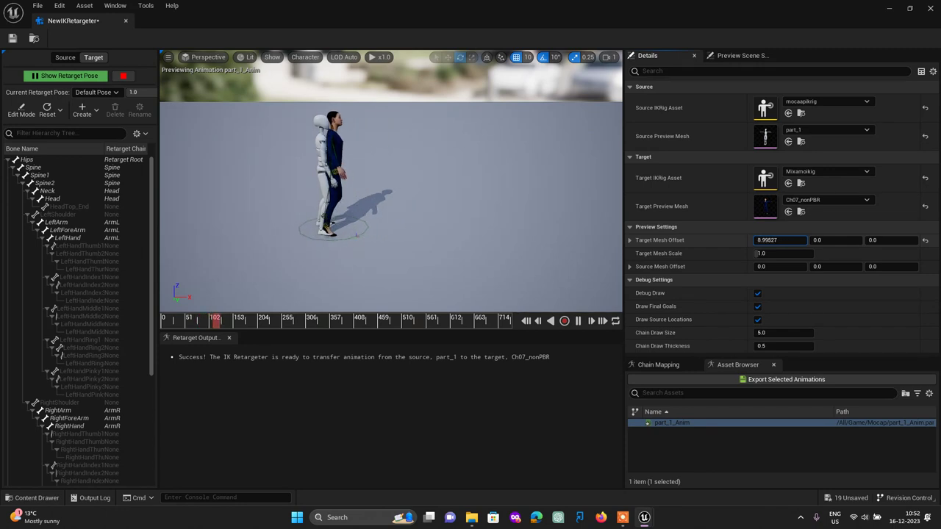
{"action": "mouse_move", "coordinate": [779, 239]}
{"action": "left_mouse_down"}
{"action": "mouse_move", "coordinate": [816, 240]}
{"action": "mouse_move", "coordinate": [752, 257]}
{"action": "left_mouse_up"}
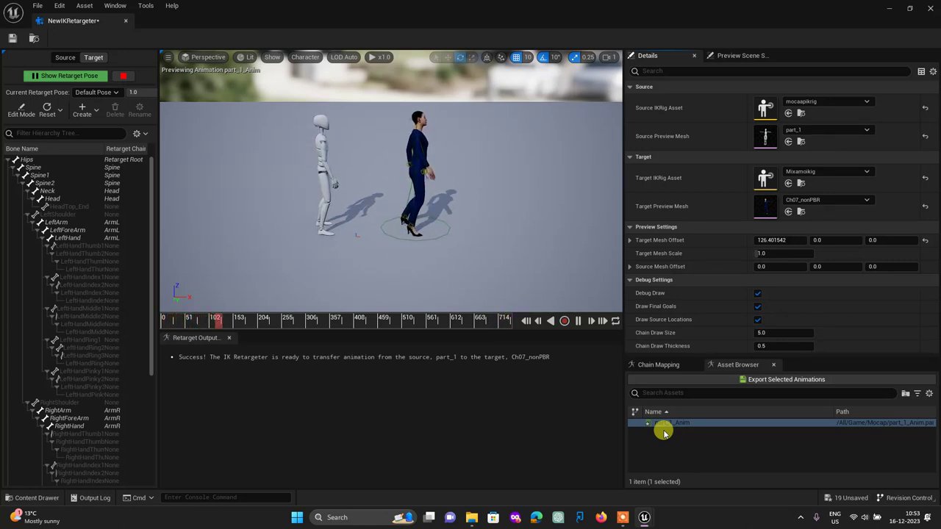
Scrub the preview through frames 230 and 561 to the final frame.
{"action": "left_click_drag", "start_coordinate": [252, 323], "coordinate": [430, 321]}
{"action": "mouse_move", "coordinate": [458, 227]}
{"action": "left_mouse_down"}
{"action": "mouse_move", "coordinate": [472, 223]}
{"action": "mouse_move", "coordinate": [510, 287]}
{"action": "left_mouse_up"}
{"action": "mouse_move", "coordinate": [411, 321]}
{"action": "left_mouse_down"}
{"action": "mouse_move", "coordinate": [505, 327]}
{"action": "mouse_move", "coordinate": [377, 323]}
{"action": "left_mouse_up"}
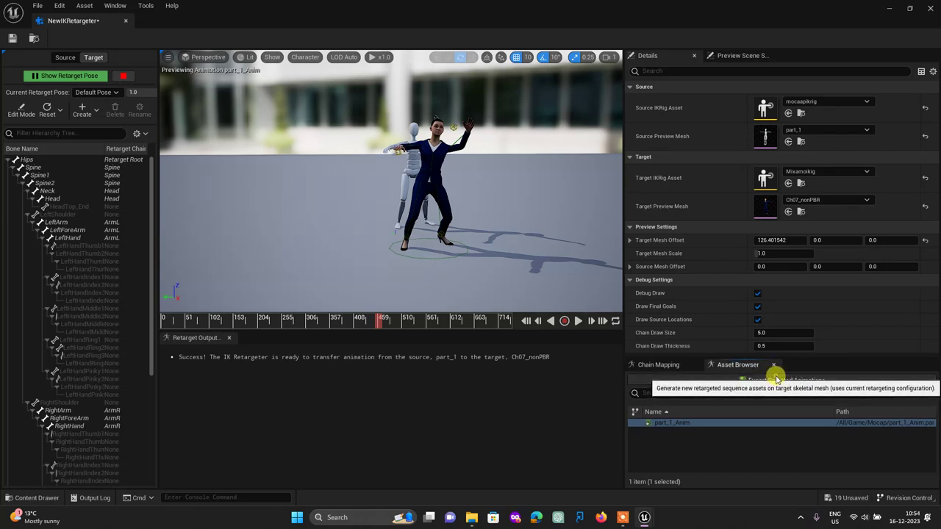
Batch export the retargeted part_1_Anim with the prefix Mocap_.
{"action": "left_click", "coordinate": [775, 378]}
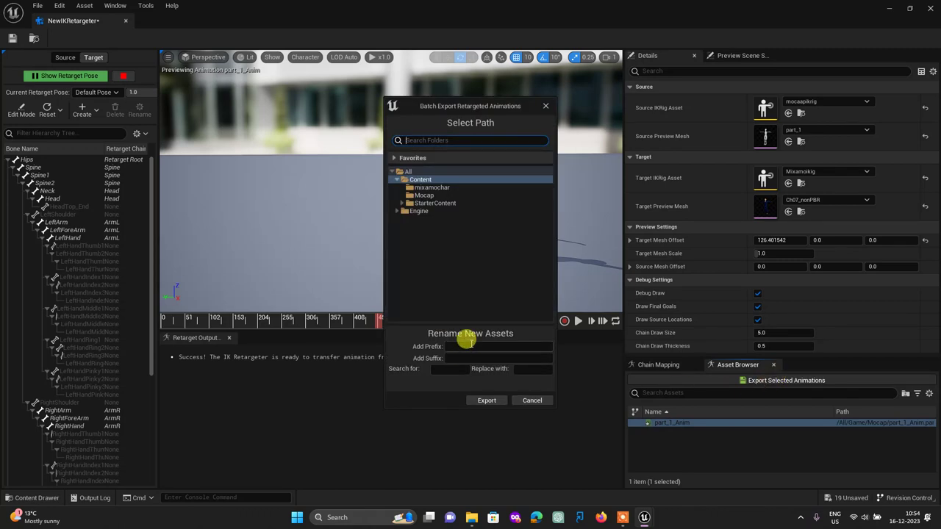
{"action": "left_click", "coordinate": [546, 106]}
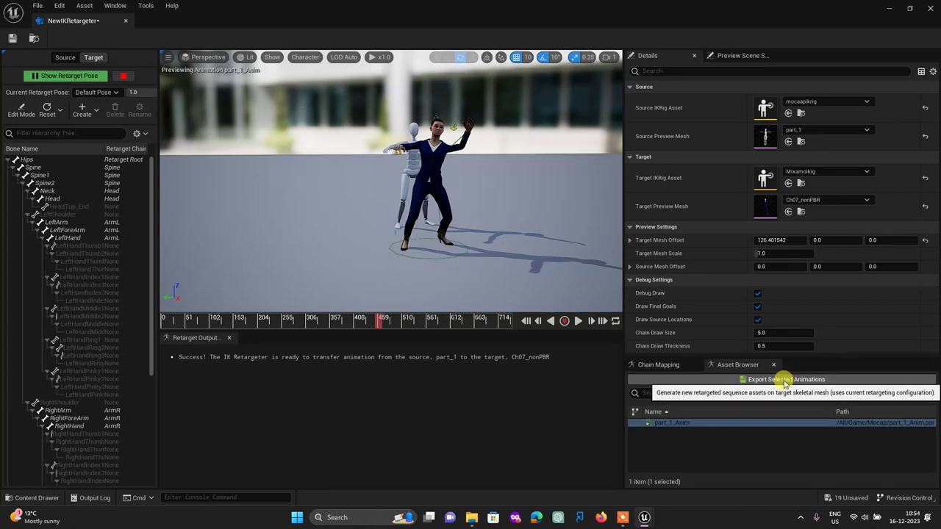
{"action": "left_click", "coordinate": [783, 381]}
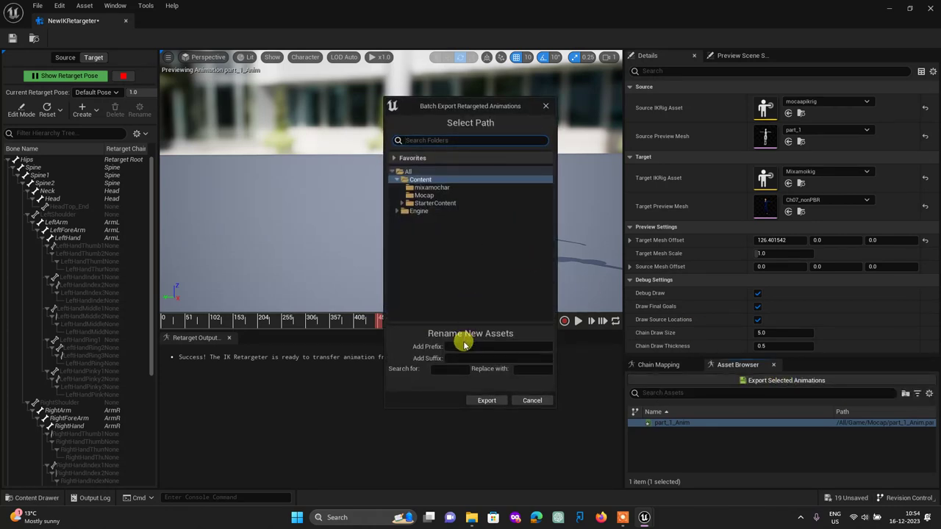
{"action": "type", "text": "Mo"}
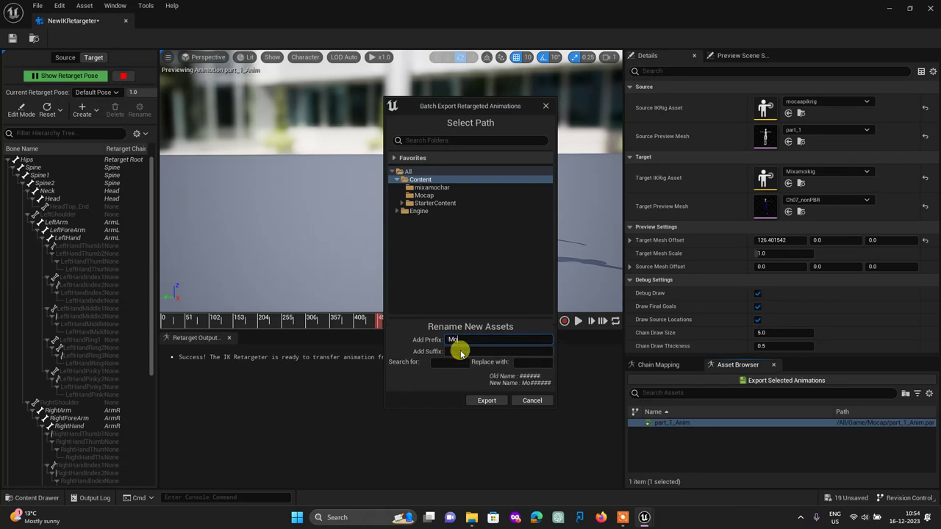
{"action": "type", "text": "cap_"}
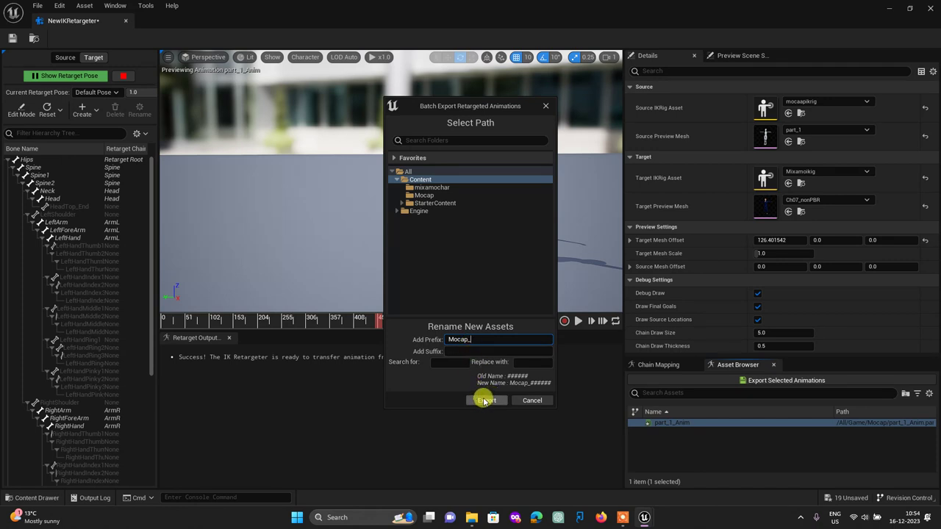
{"action": "left_click", "coordinate": [484, 400]}
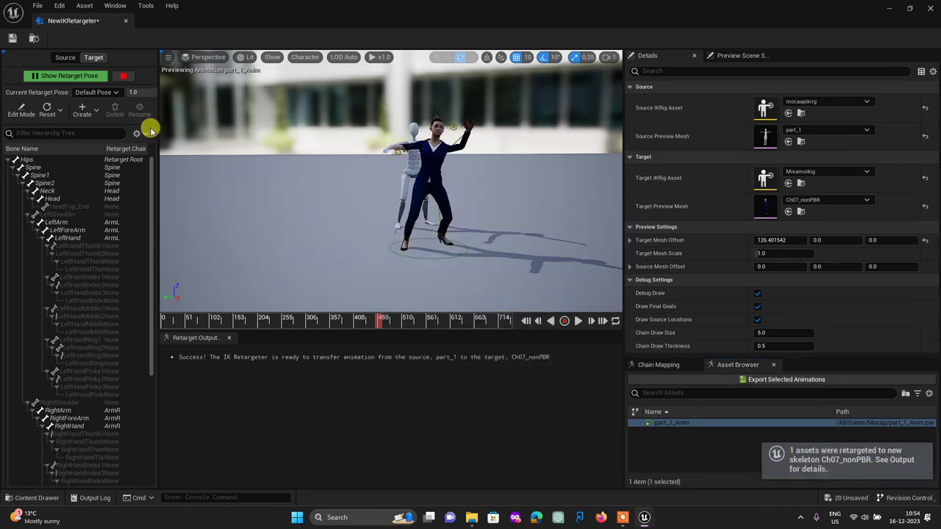
Save the IK Retargeter and close its editor.
{"action": "left_click", "coordinate": [12, 42]}
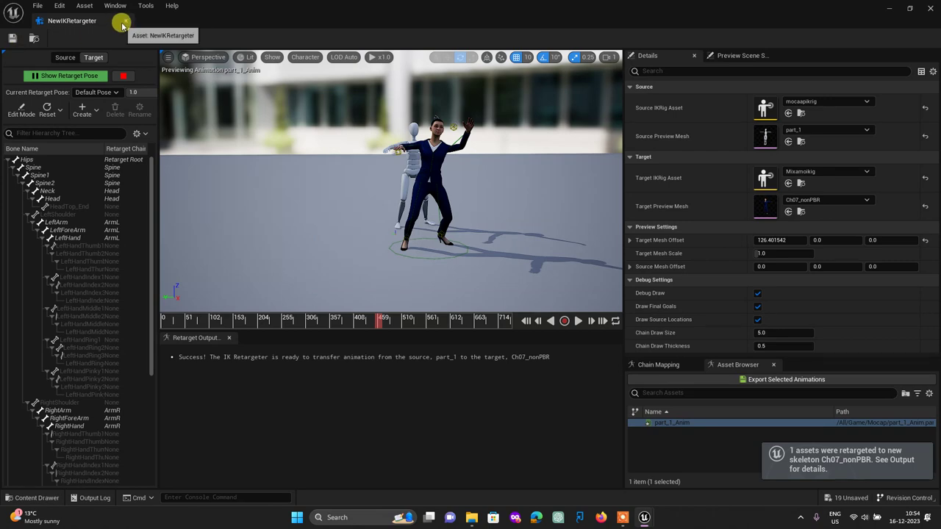
{"action": "left_click", "coordinate": [125, 21]}
{"action": "left_click", "coordinate": [225, 439]}
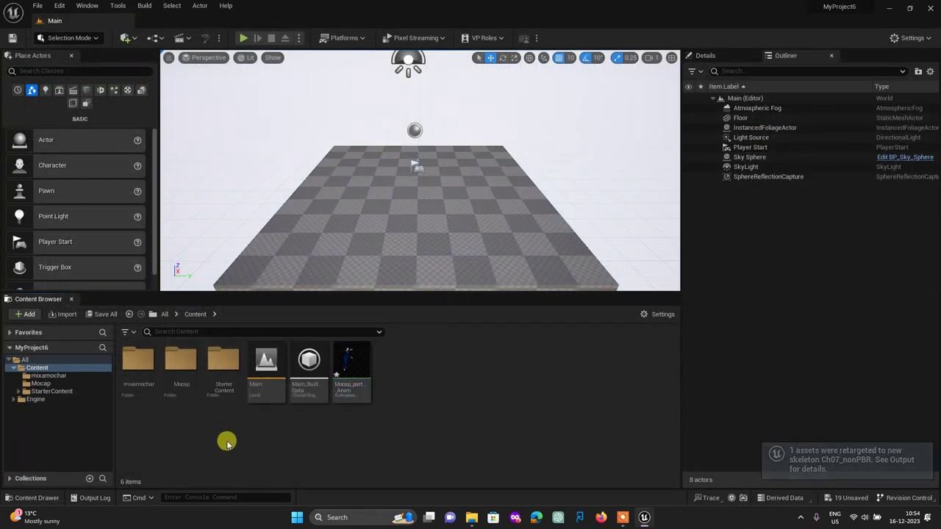
Place the Ch07_nonPBR skeletal mesh from mixamochar into the level and frame it.
{"action": "left_click", "coordinate": [50, 376]}
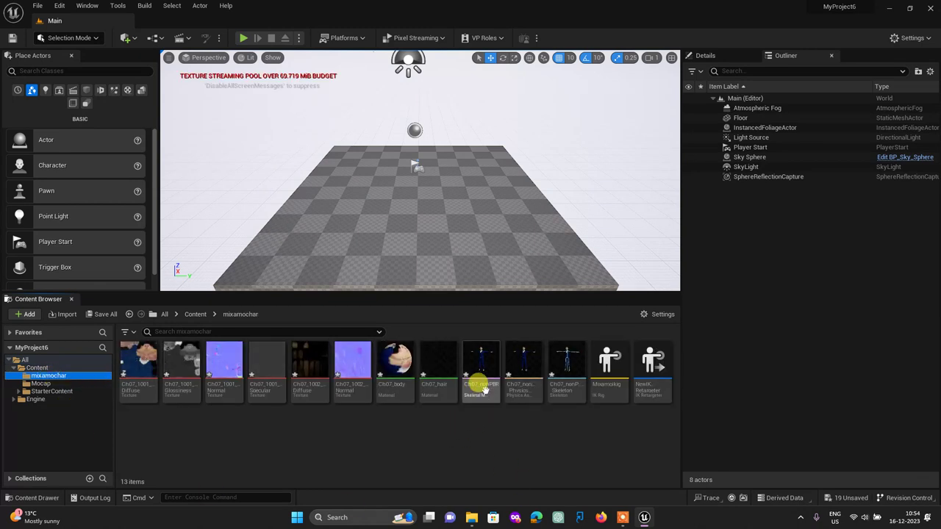
{"action": "mouse_move", "coordinate": [479, 378]}
{"action": "left_click_drag", "start_coordinate": [481, 374], "coordinate": [414, 200]}
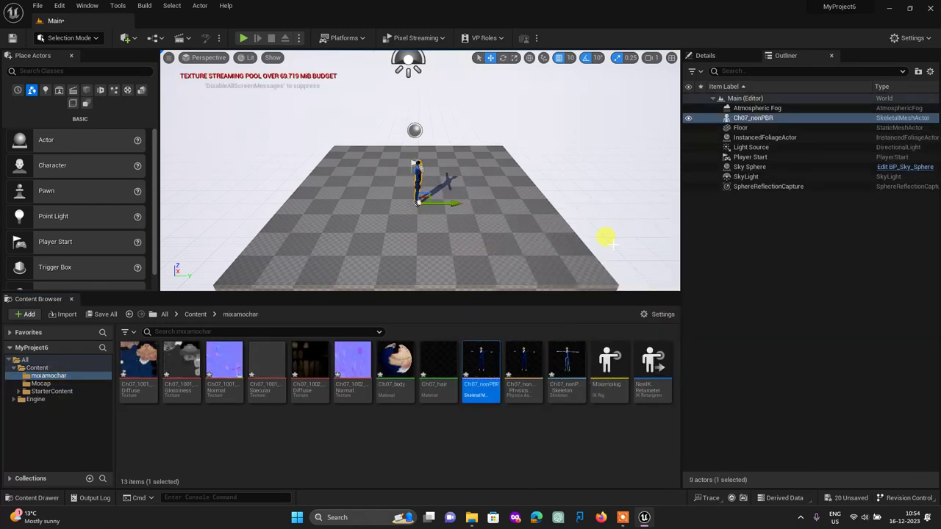
{"action": "key", "text": "f"}
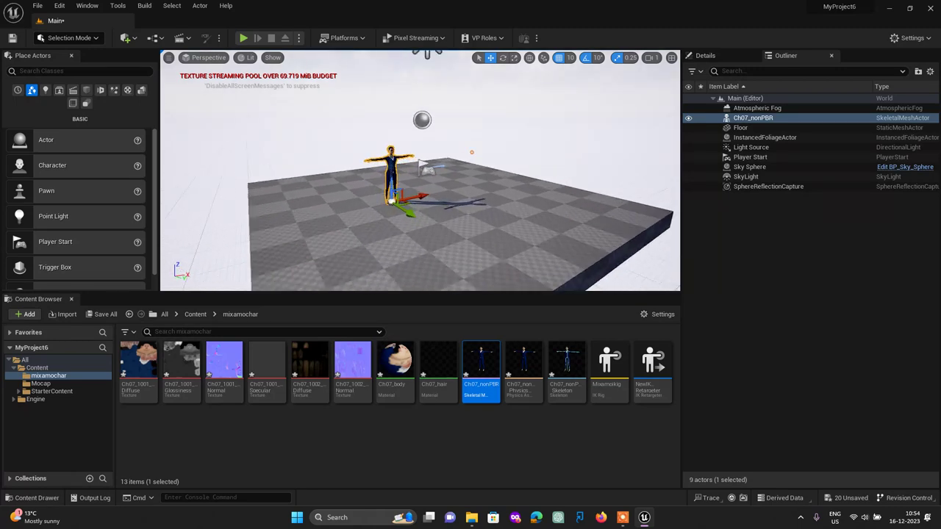
{"action": "mouse_move", "coordinate": [389, 223]}
{"action": "left_mouse_down"}
{"action": "mouse_move", "coordinate": [456, 217]}
{"action": "mouse_move", "coordinate": [426, 165]}
{"action": "mouse_move", "coordinate": [471, 165]}
{"action": "left_mouse_up"}
{"action": "key", "text": "f"}
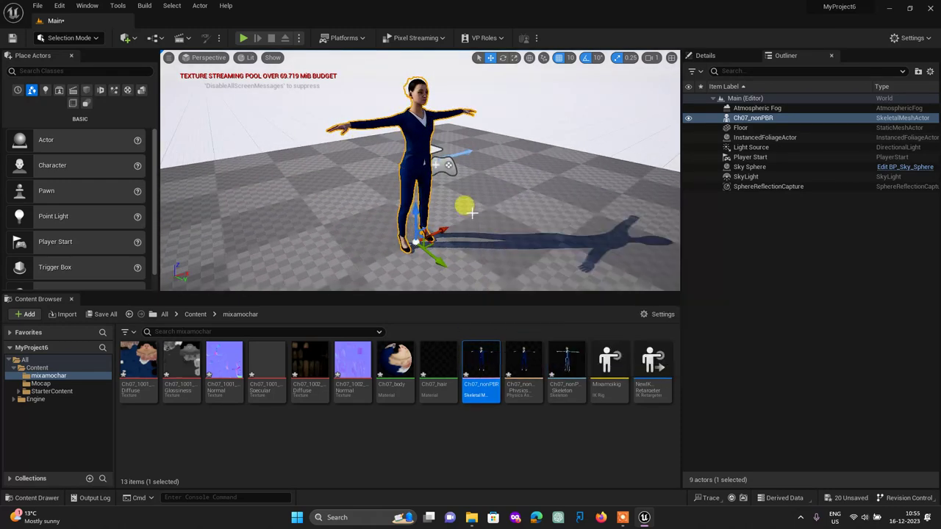
{"action": "left_click_drag", "start_coordinate": [512, 149], "coordinate": [485, 151], "text": "alt"}
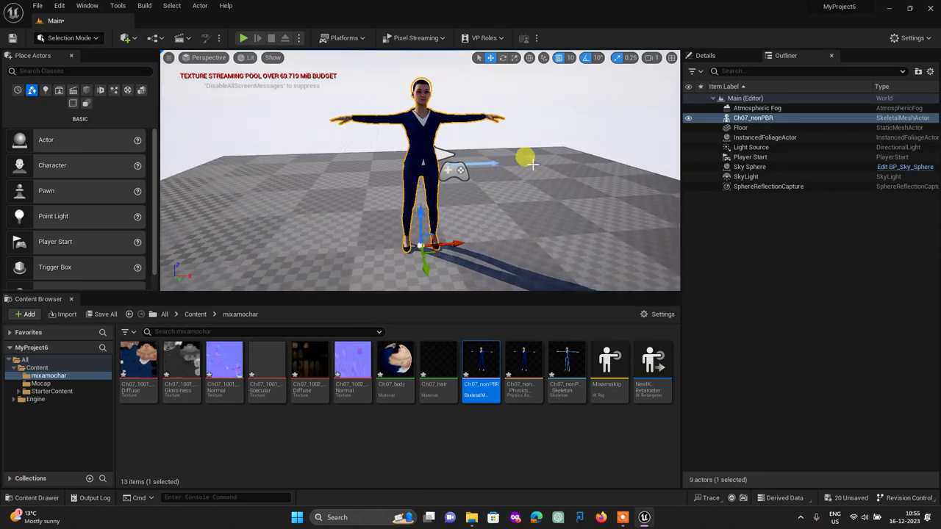
{"action": "left_click_drag", "start_coordinate": [525, 132], "coordinate": [515, 136], "text": "alt"}
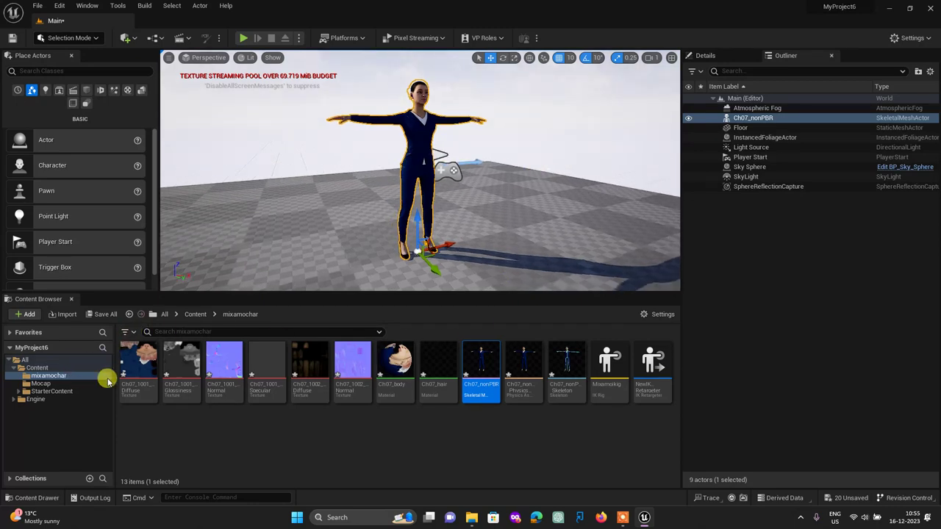
{"action": "mouse_move", "coordinate": [477, 357]}
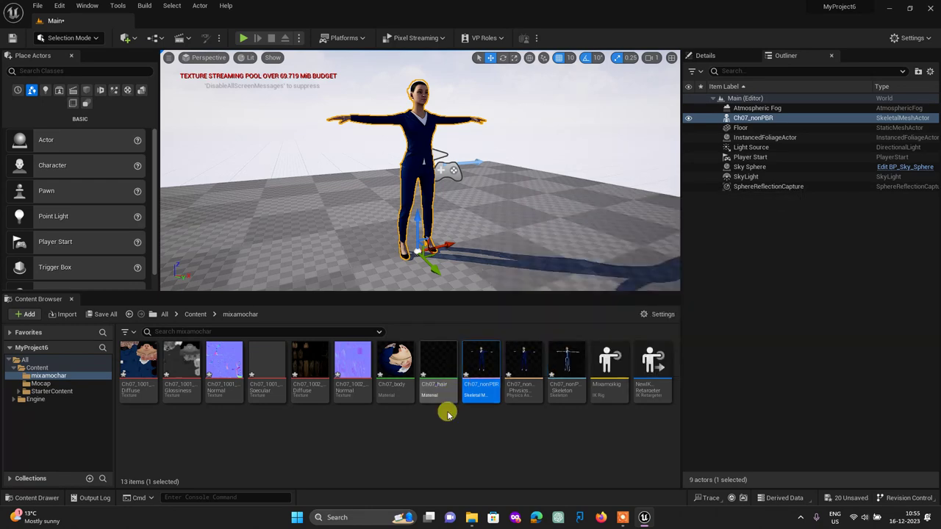
Browse the Mocap folder, then return to the mixamochar folder.
{"action": "left_click", "coordinate": [419, 437]}
{"action": "left_click", "coordinate": [40, 384]}
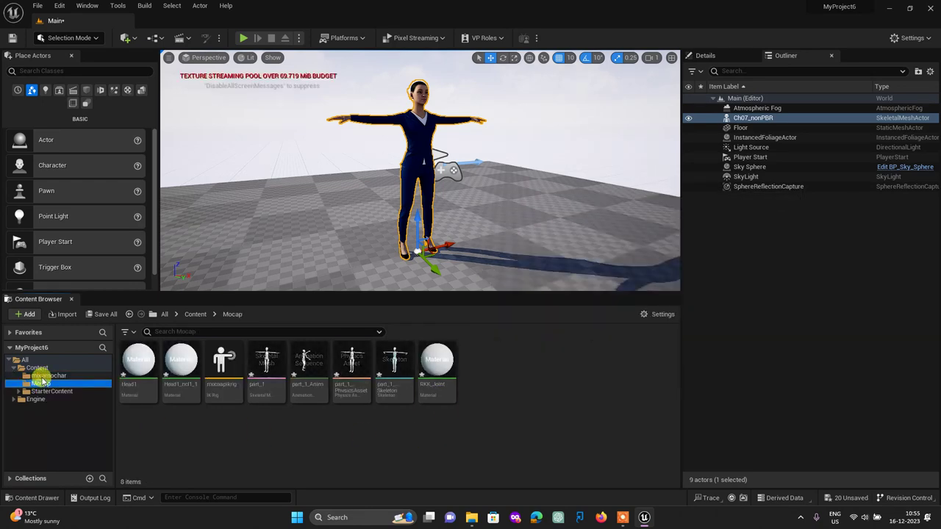
{"action": "left_click", "coordinate": [48, 376]}
{"action": "mouse_move", "coordinate": [491, 379]}
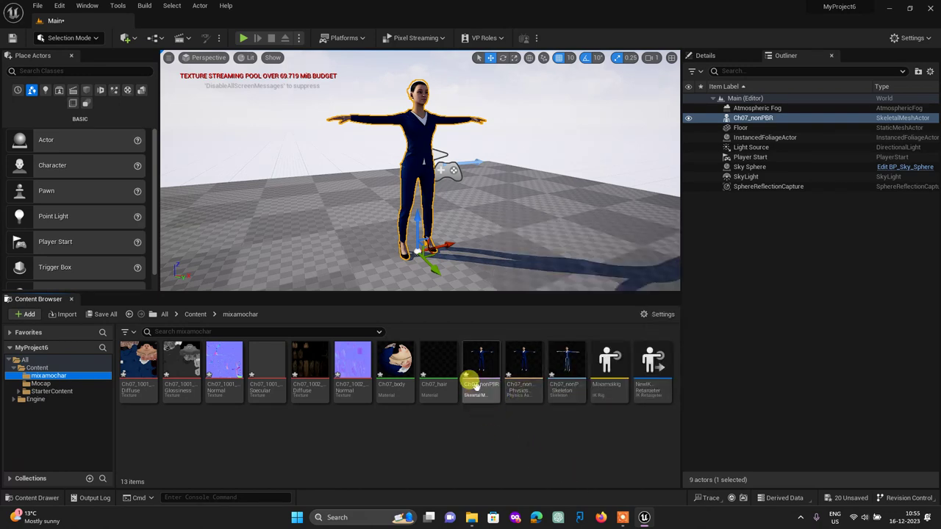
{"action": "mouse_move", "coordinate": [490, 358]}
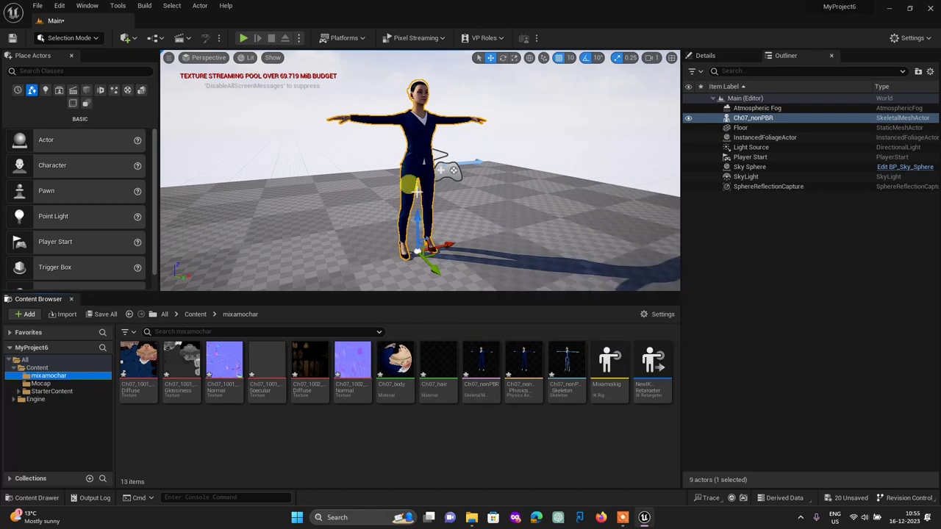
Add a new level sequence from the Level Sequence dropdown and save it as NewLevelSequence.
{"action": "left_click", "coordinate": [185, 37]}
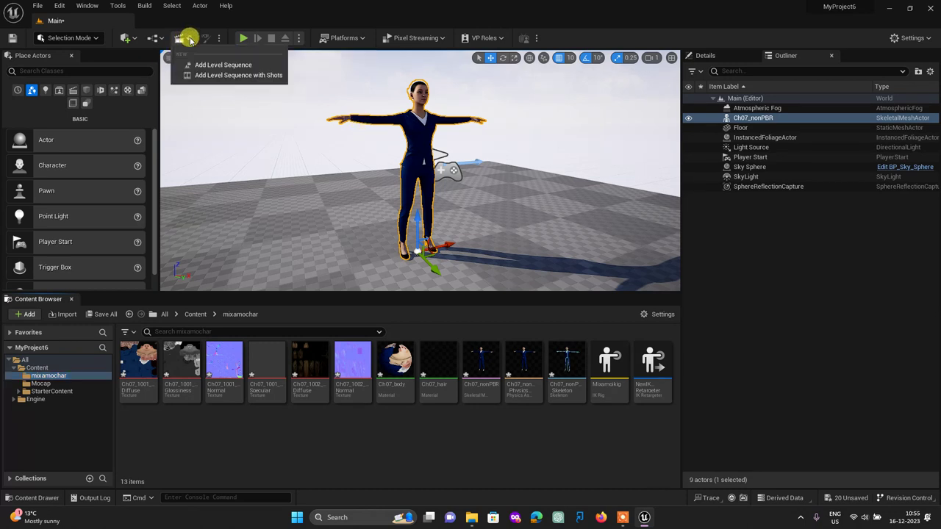
{"action": "left_click", "coordinate": [213, 68]}
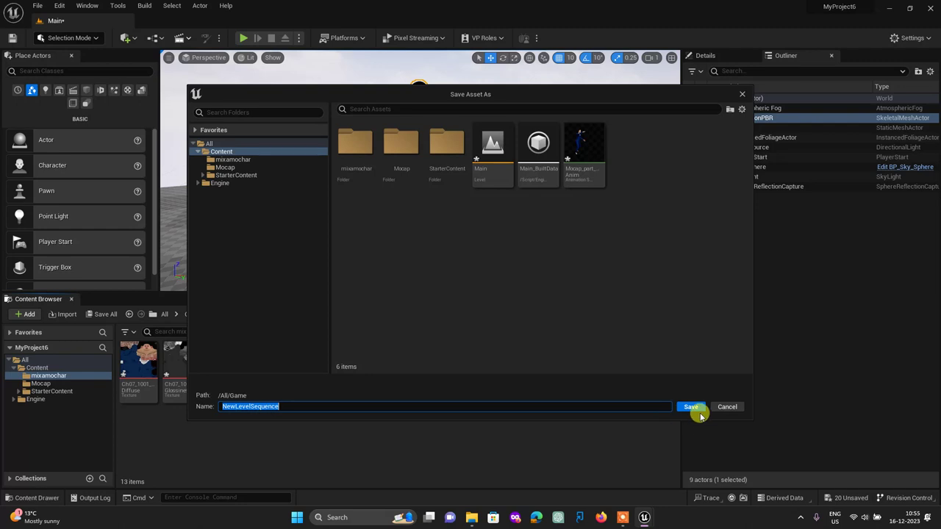
{"action": "left_click", "coordinate": [692, 408]}
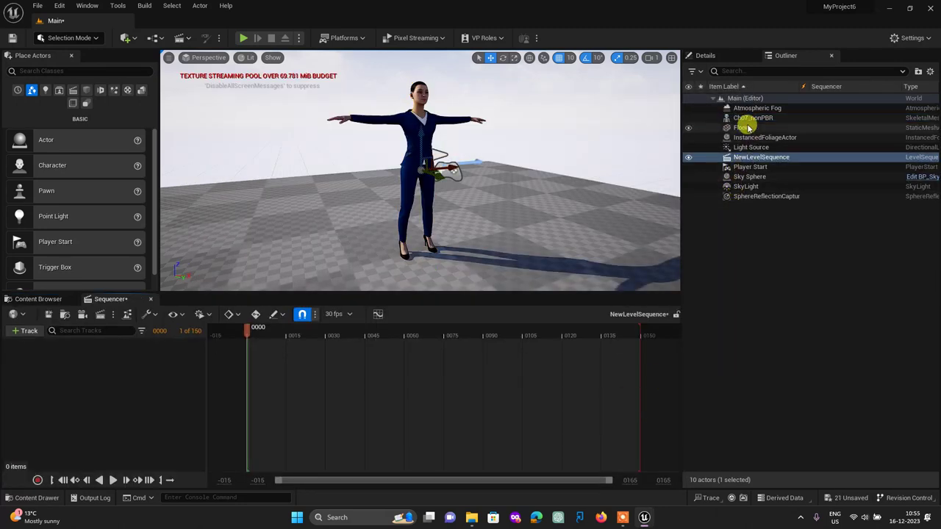
Add the Ch07_nonPBR character to the sequence and assign Mocap_part_1_Anim to its track.
{"action": "left_click_drag", "start_coordinate": [755, 121], "coordinate": [122, 357]}
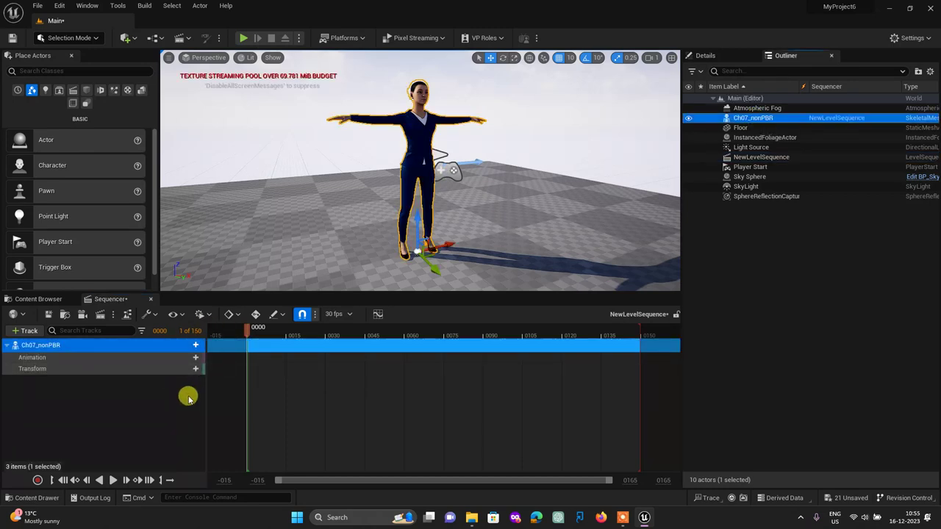
{"action": "left_click", "coordinate": [189, 358]}
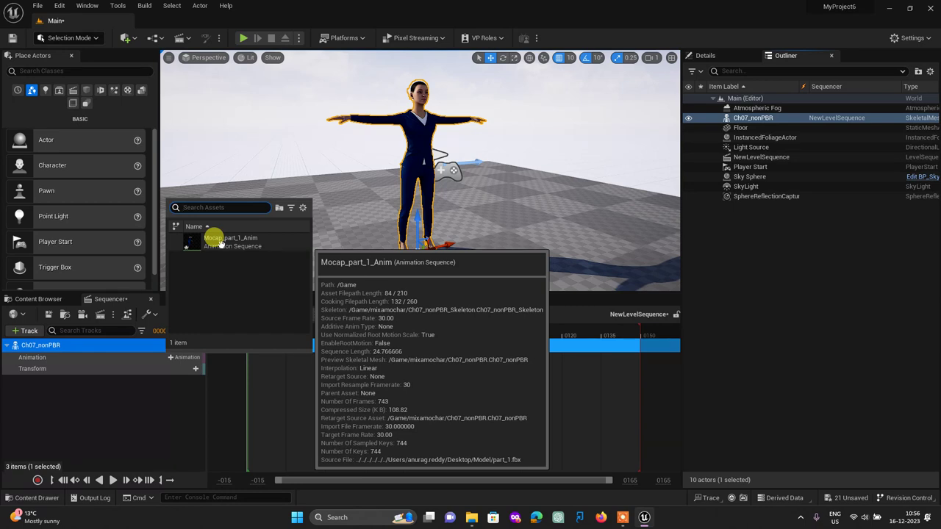
{"action": "left_click", "coordinate": [219, 242]}
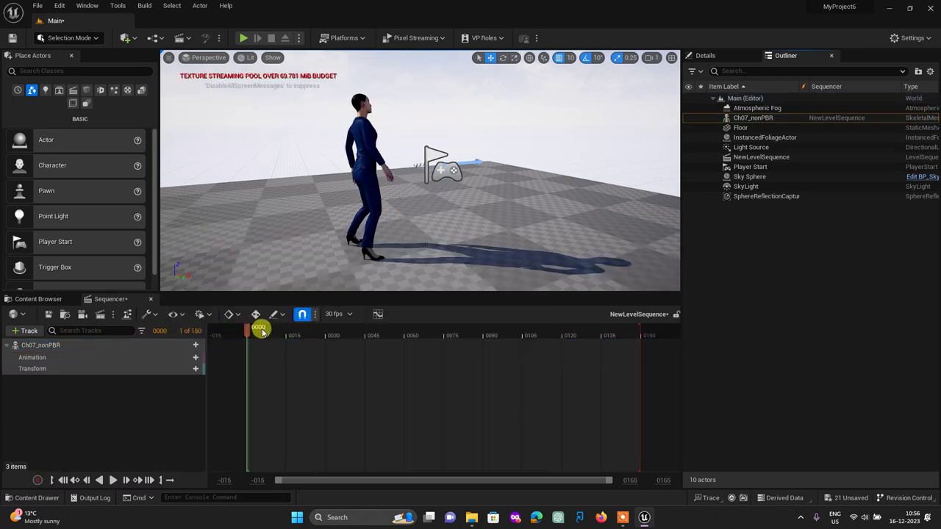
{"action": "left_click_drag", "start_coordinate": [263, 331], "coordinate": [297, 327]}
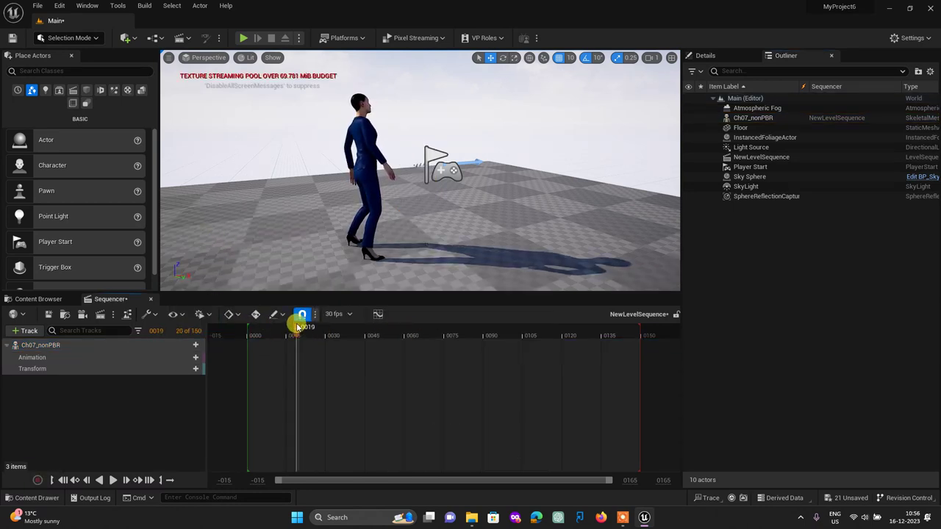
{"action": "left_click", "coordinate": [93, 347]}
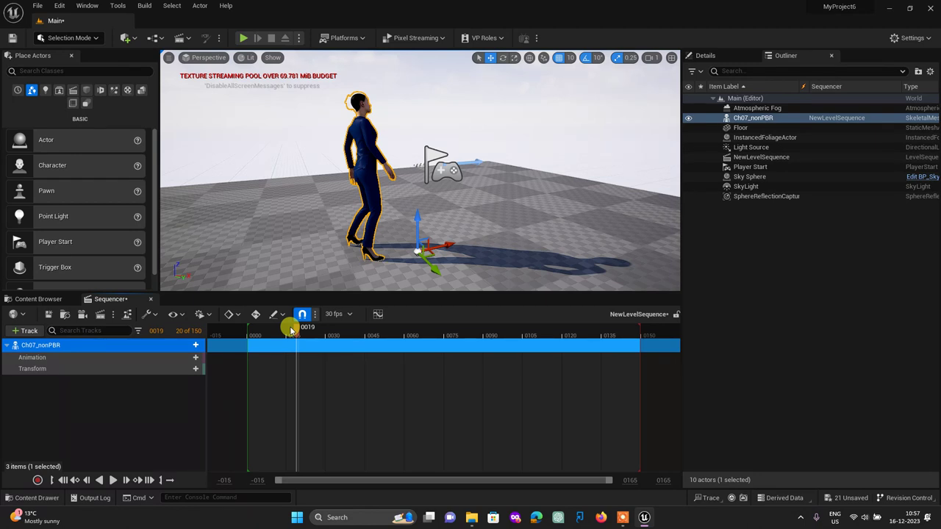
Add Mocap_part_1_Anim to the animation track again and extend the playback range to 746 frames.
{"action": "left_click", "coordinate": [191, 357]}
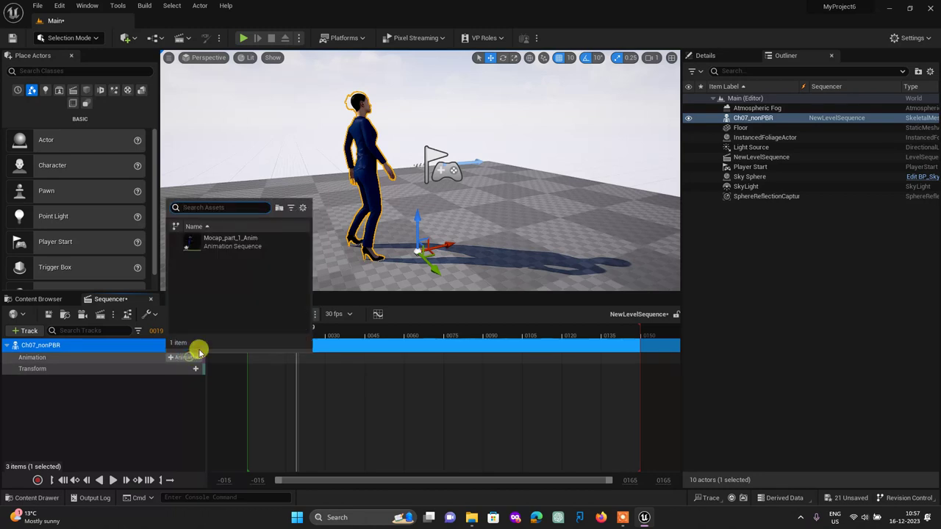
{"action": "left_click", "coordinate": [221, 245]}
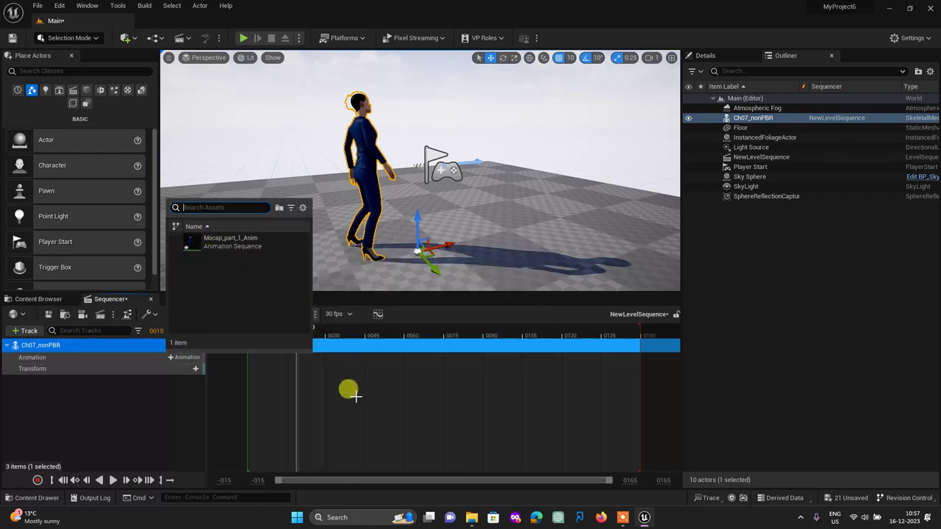
{"action": "left_click_drag", "start_coordinate": [301, 328], "coordinate": [588, 344]}
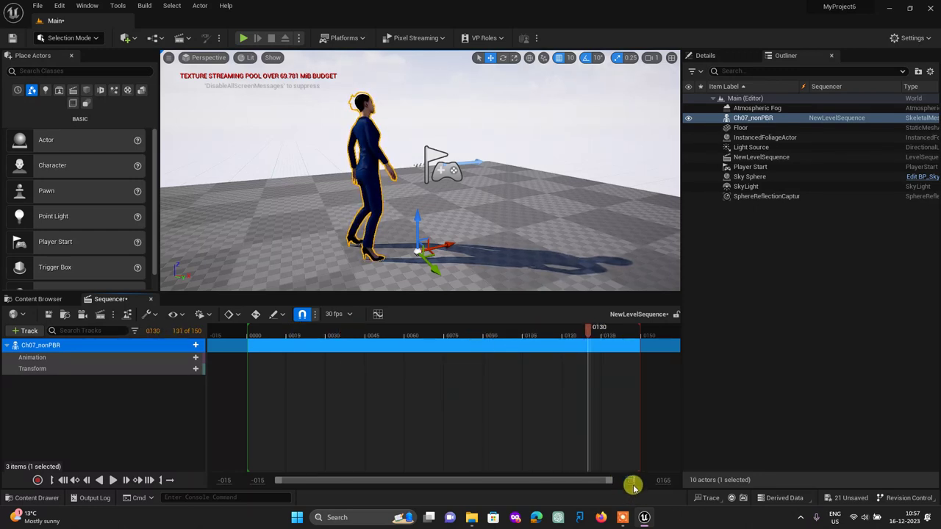
{"action": "left_click_drag", "start_coordinate": [630, 483], "coordinate": [626, 481]}
{"action": "left_click_drag", "start_coordinate": [313, 335], "coordinate": [693, 338]}
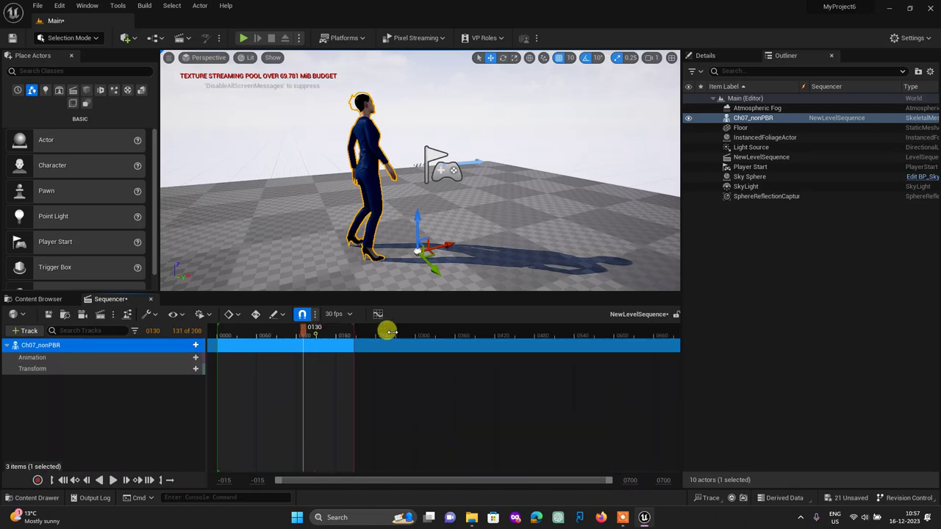
Scrub through the retargeted mocap from the character's front, then return the playhead to frame 0003.
{"action": "left_click", "coordinate": [316, 313]}
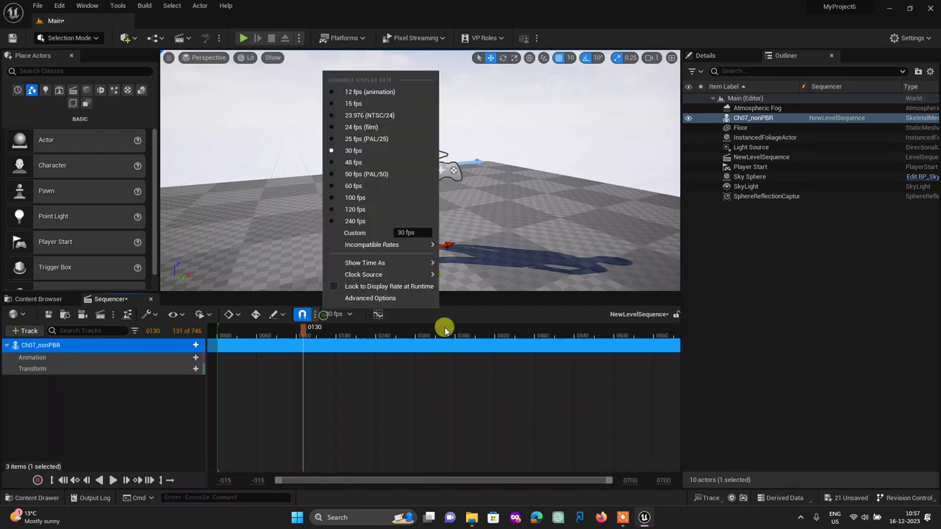
{"action": "left_click", "coordinate": [305, 329]}
{"action": "mouse_move", "coordinate": [304, 329]}
{"action": "left_mouse_down"}
{"action": "mouse_move", "coordinate": [415, 343]}
{"action": "mouse_move", "coordinate": [572, 334]}
{"action": "mouse_move", "coordinate": [464, 334]}
{"action": "mouse_move", "coordinate": [484, 336]}
{"action": "left_mouse_up"}
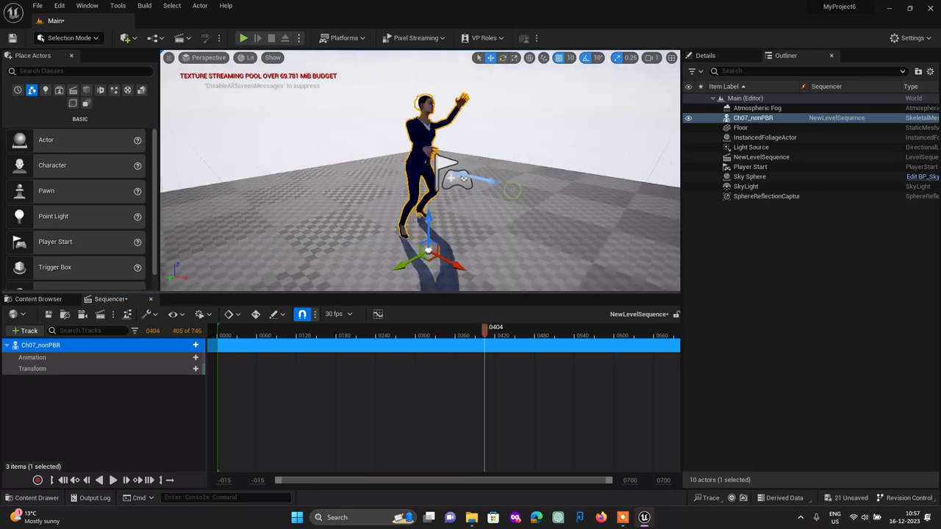
{"action": "right_click_drag", "start_coordinate": [419, 184], "coordinate": [514, 184]}
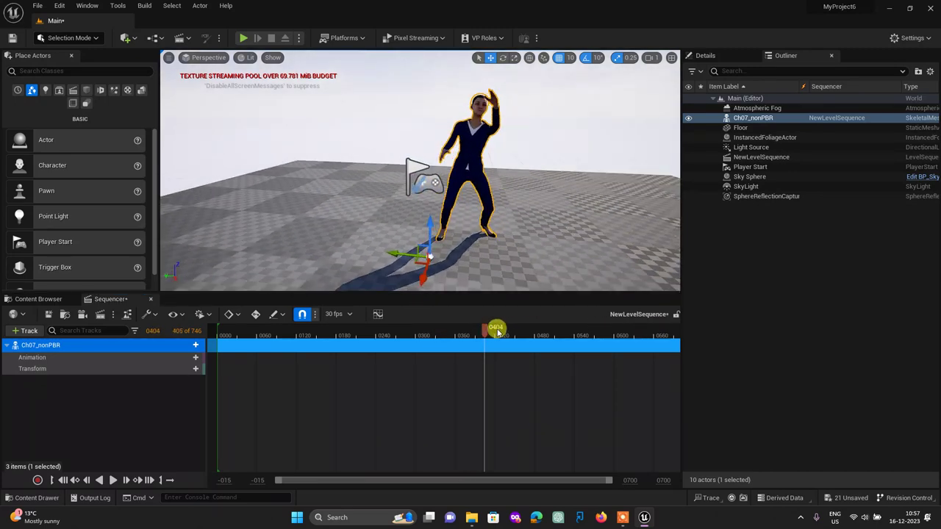
{"action": "mouse_move", "coordinate": [494, 334]}
{"action": "left_mouse_down"}
{"action": "mouse_move", "coordinate": [624, 334]}
{"action": "mouse_move", "coordinate": [319, 331]}
{"action": "mouse_move", "coordinate": [619, 330]}
{"action": "mouse_move", "coordinate": [474, 329]}
{"action": "mouse_move", "coordinate": [526, 329]}
{"action": "left_mouse_up"}
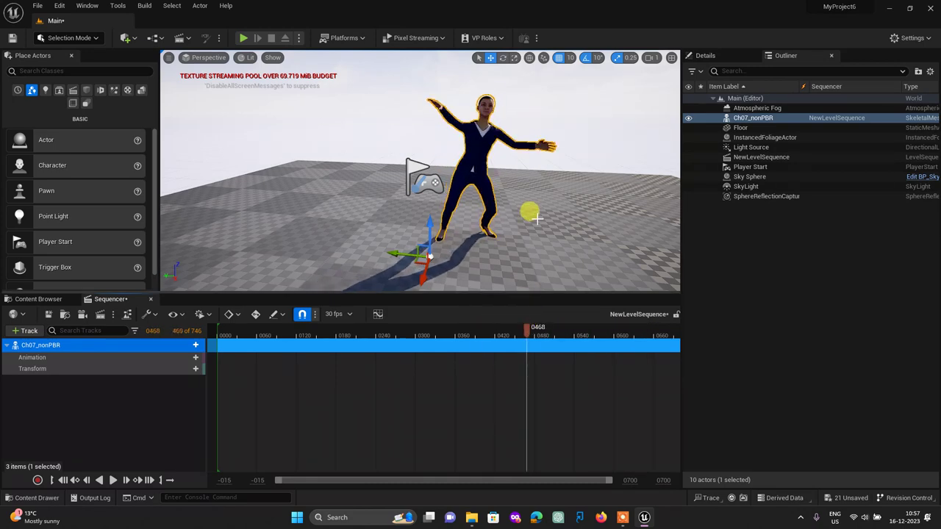
{"action": "mouse_move", "coordinate": [529, 211]}
{"action": "left_mouse_down", "text": "alt"}
{"action": "mouse_move", "coordinate": [279, 210]}
{"action": "mouse_move", "coordinate": [250, 189]}
{"action": "left_mouse_up", "text": "alt"}
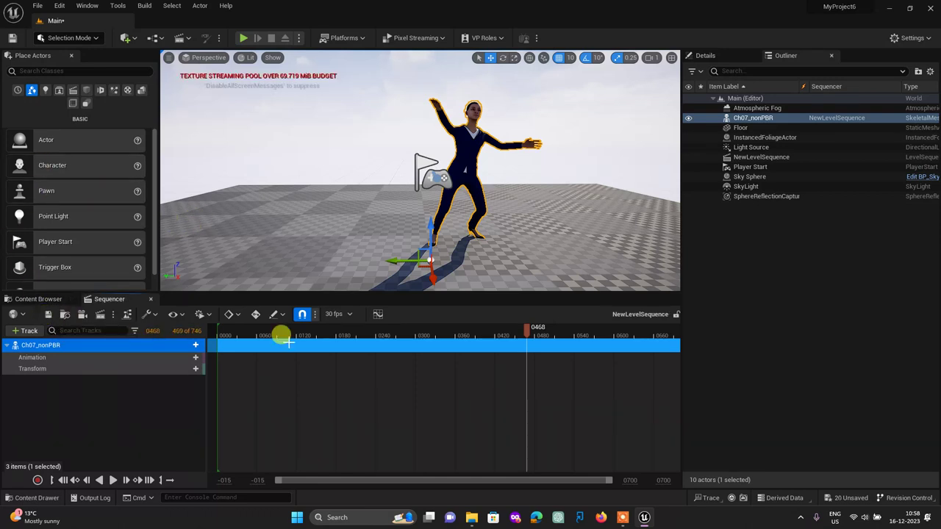
{"action": "left_click_drag", "start_coordinate": [407, 330], "coordinate": [252, 332]}
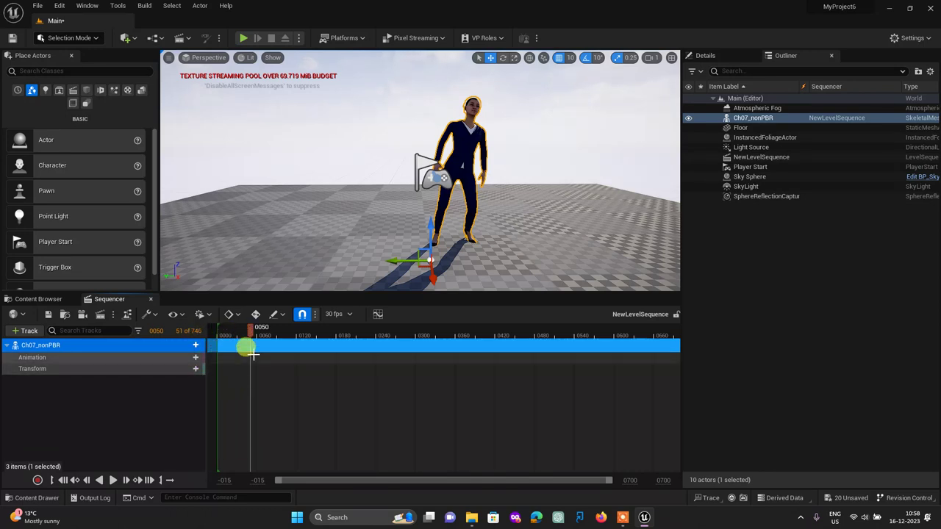
{"action": "left_click_drag", "start_coordinate": [250, 329], "coordinate": [221, 329]}
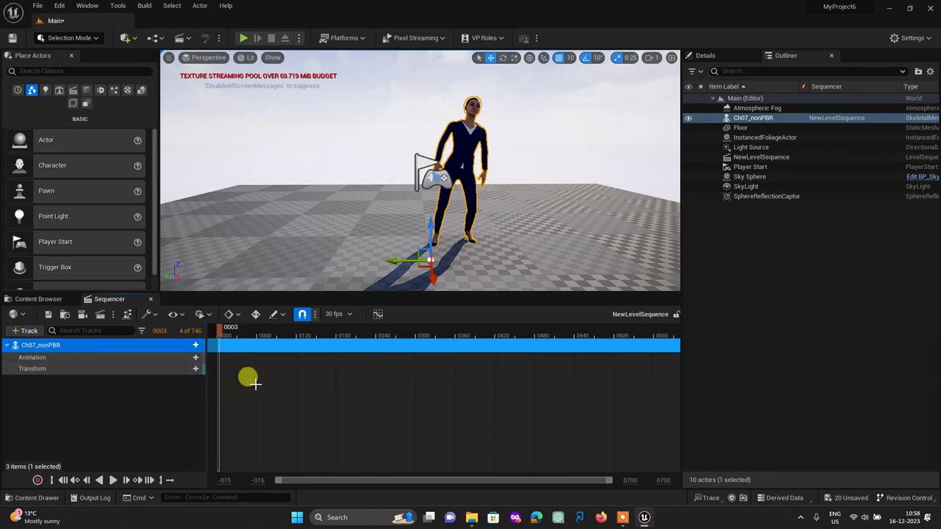
Close Sequencer and reopen NewLevelSequence from the Cinematics level sequence list.
{"action": "left_click", "coordinate": [151, 299]}
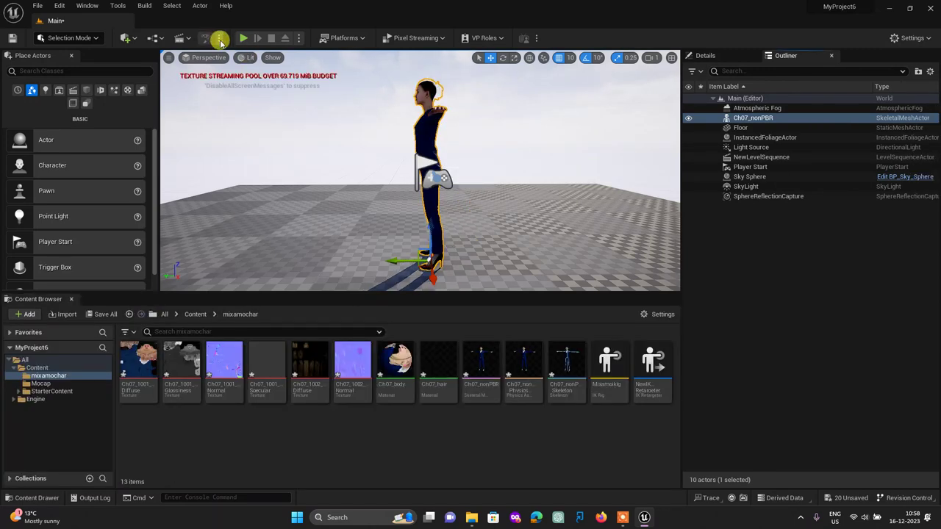
{"action": "left_click", "coordinate": [184, 37]}
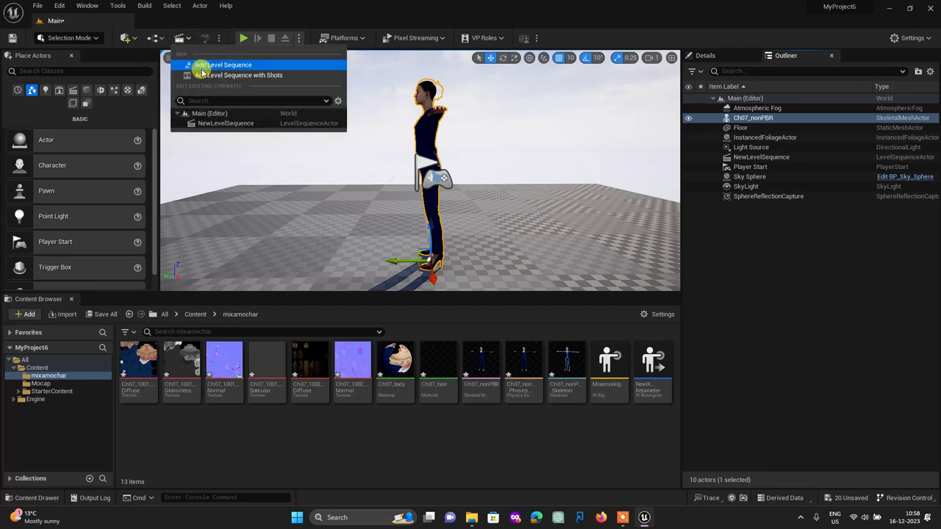
{"action": "left_click", "coordinate": [204, 123]}
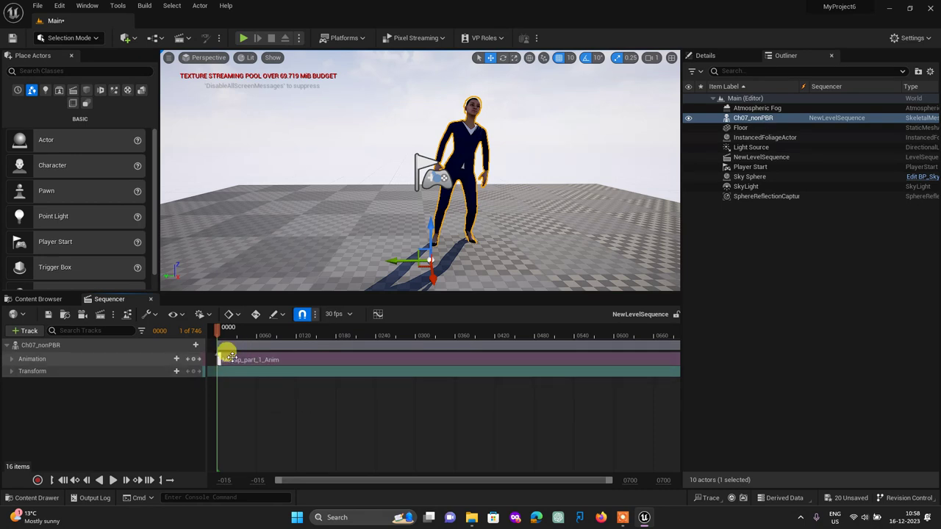
Scrub the timeline back to frame 0017 and select the character's Animation track.
{"action": "mouse_move", "coordinate": [216, 332]}
{"action": "left_mouse_down"}
{"action": "mouse_move", "coordinate": [467, 329]}
{"action": "mouse_move", "coordinate": [360, 329]}
{"action": "mouse_move", "coordinate": [416, 326]}
{"action": "left_mouse_up"}
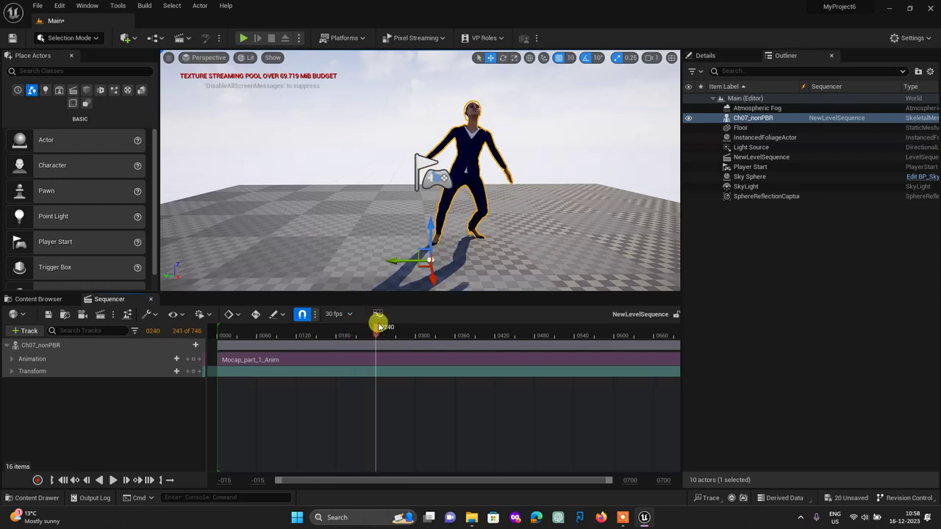
{"action": "mouse_move", "coordinate": [460, 326]}
{"action": "left_mouse_down"}
{"action": "mouse_move", "coordinate": [483, 325]}
{"action": "mouse_move", "coordinate": [229, 325]}
{"action": "left_mouse_up"}
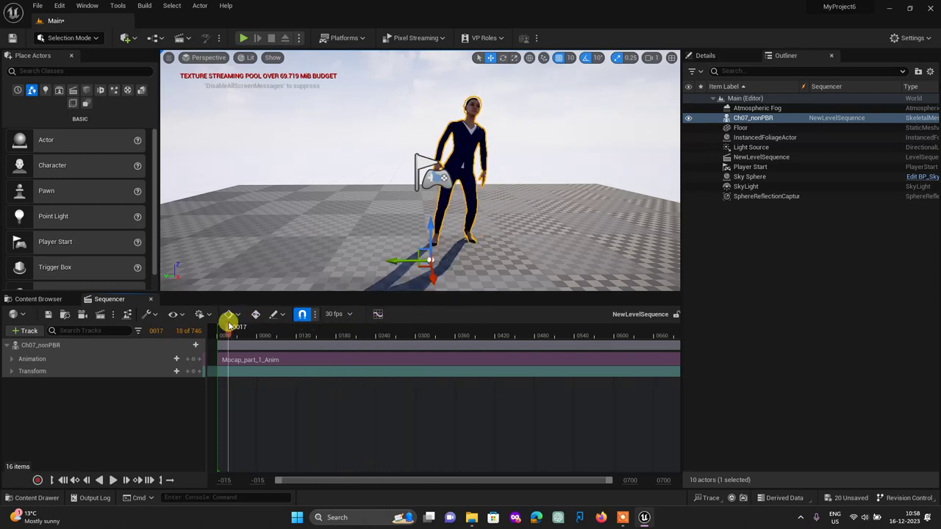
{"action": "left_click", "coordinate": [35, 360]}
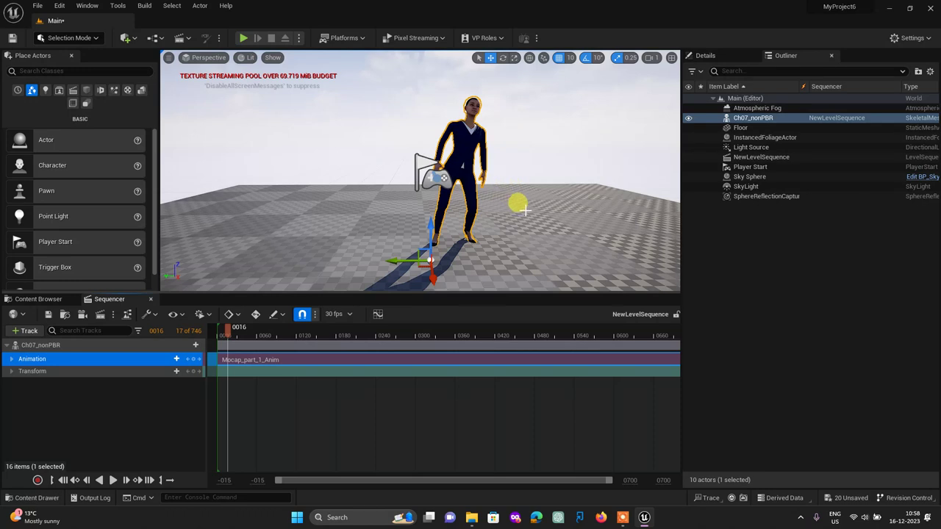
{"action": "right_click_drag", "start_coordinate": [523, 211], "coordinate": [510, 206]}
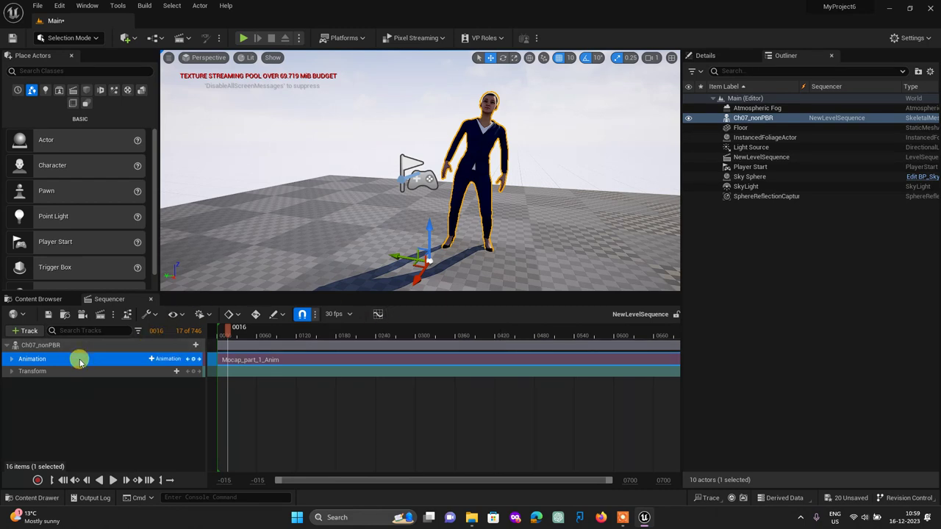
Choose Edit With FK Control Rig on the Ch07_nonPBR track, then cancel the baking options.
{"action": "right_click", "coordinate": [76, 357]}
{"action": "left_click", "coordinate": [58, 345]}
{"action": "right_click", "coordinate": [58, 344]}
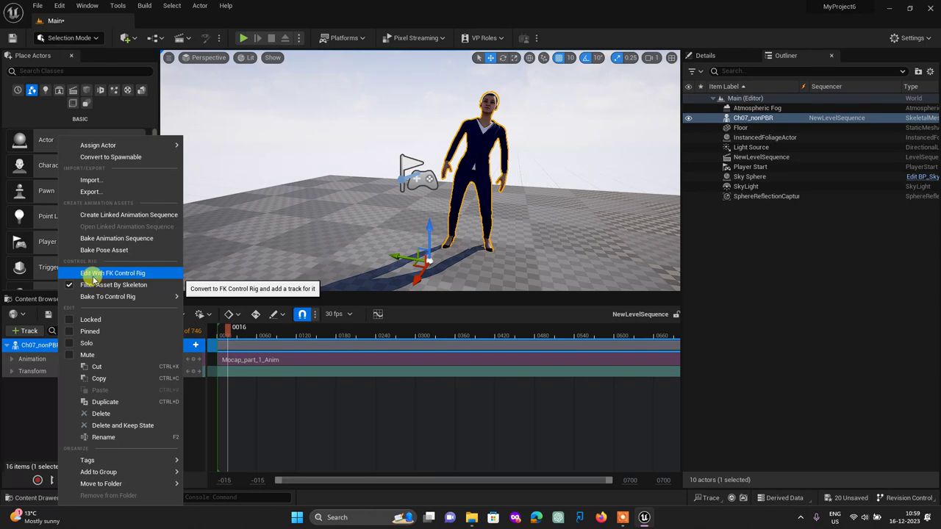
{"action": "left_click", "coordinate": [33, 345]}
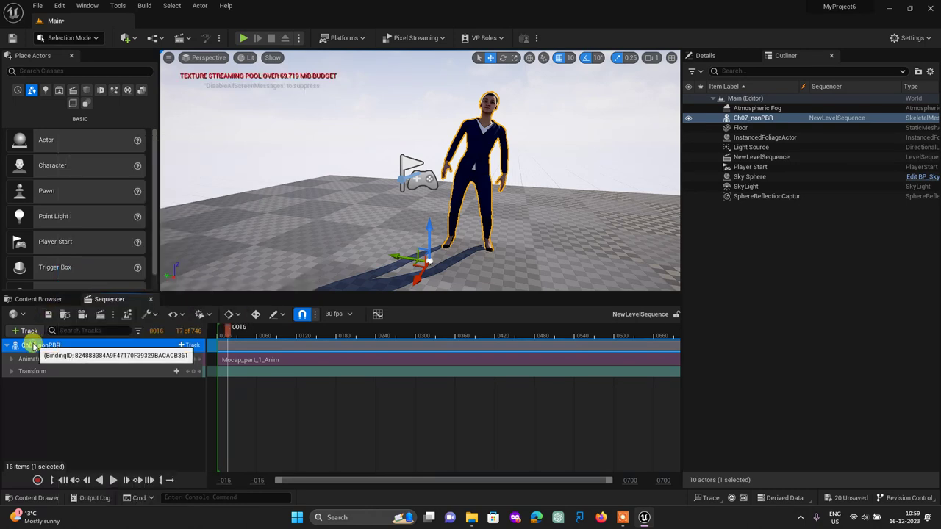
{"action": "right_click", "coordinate": [33, 345]}
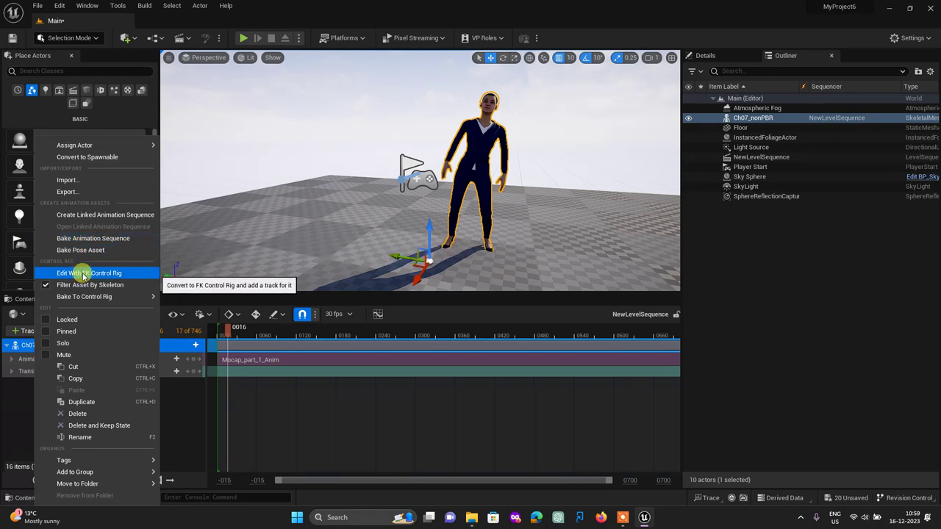
{"action": "left_click", "coordinate": [83, 274]}
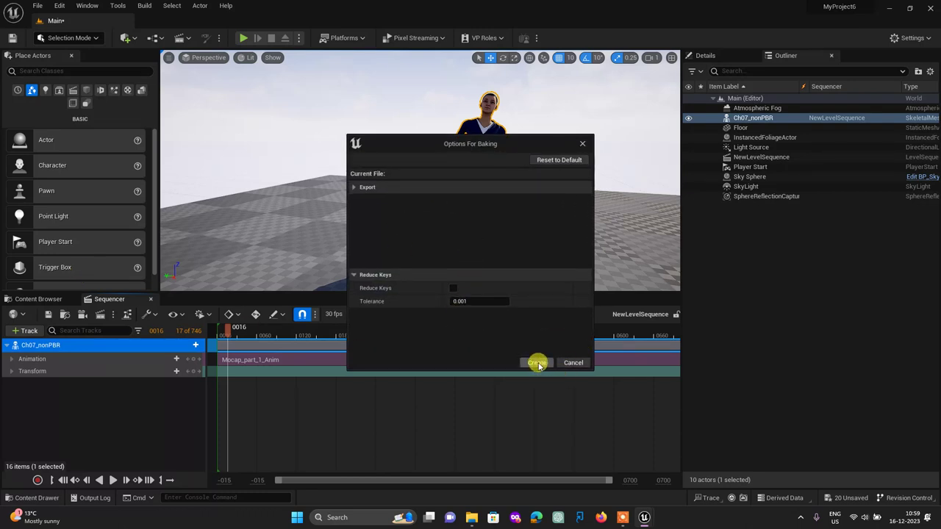
{"action": "left_click", "coordinate": [582, 362]}
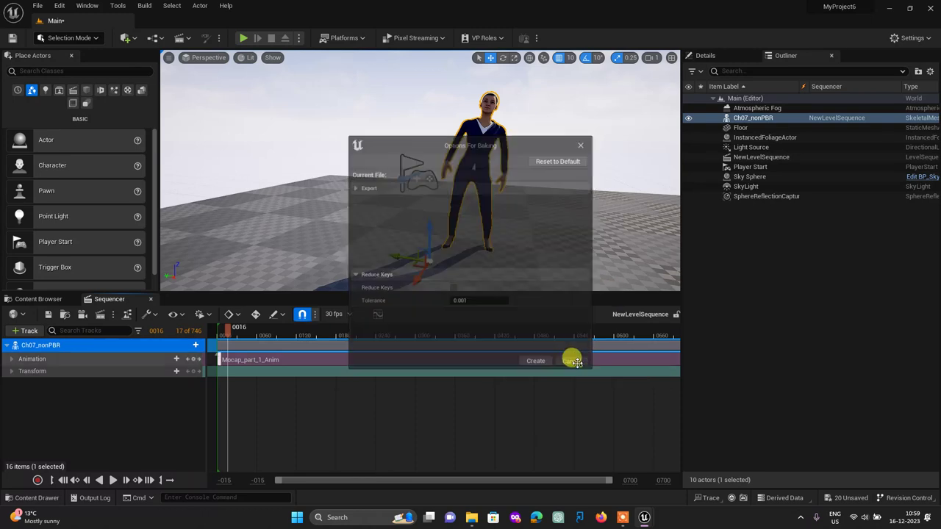
Set the playhead to frame 0001 and bake the animation onto an FK Control Rig.
{"action": "left_click_drag", "start_coordinate": [229, 329], "coordinate": [215, 335]}
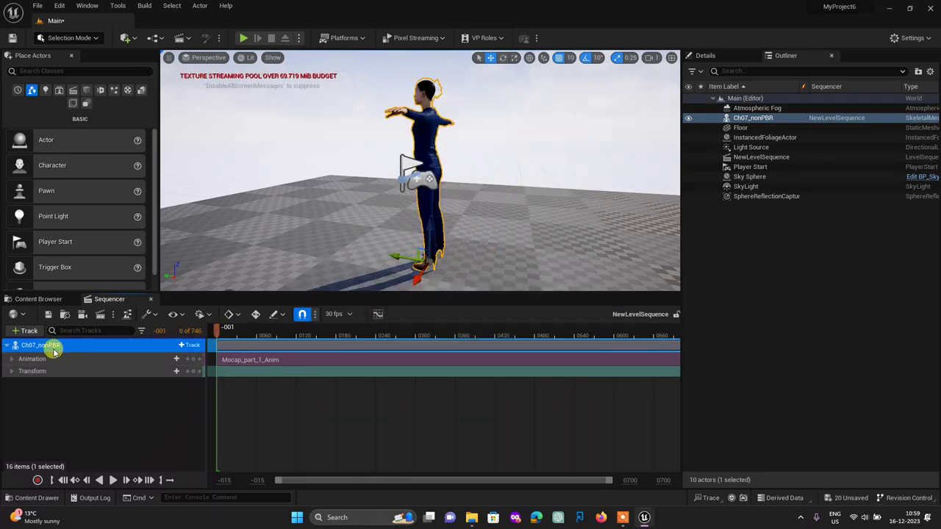
{"action": "left_click", "coordinate": [219, 331]}
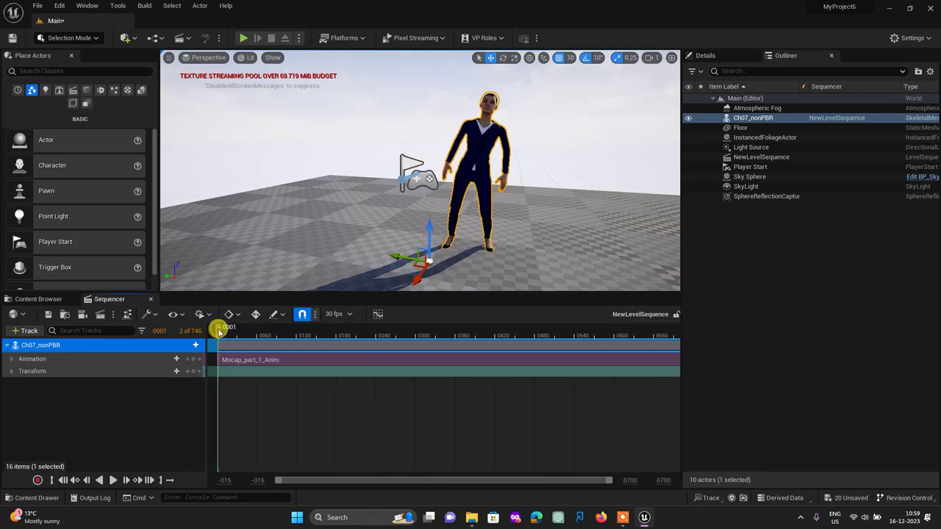
{"action": "right_click", "coordinate": [59, 345]}
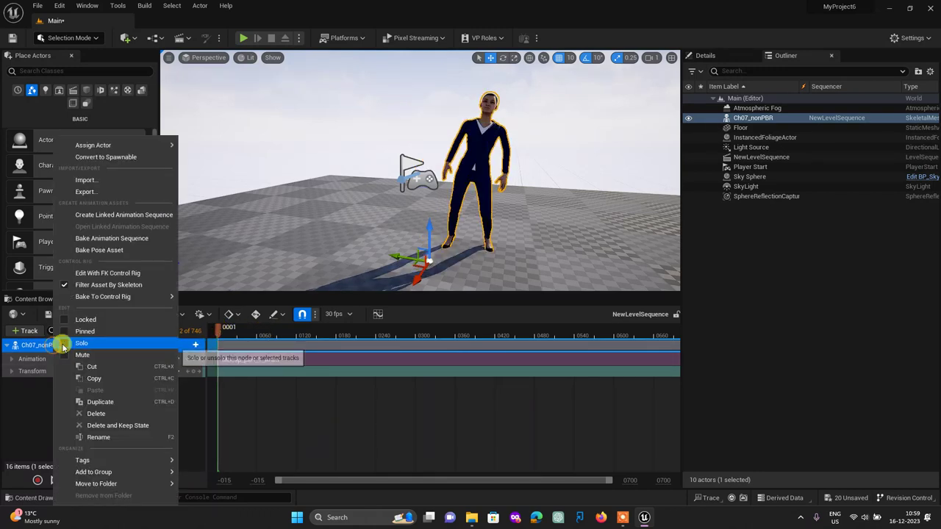
{"action": "left_click", "coordinate": [97, 273]}
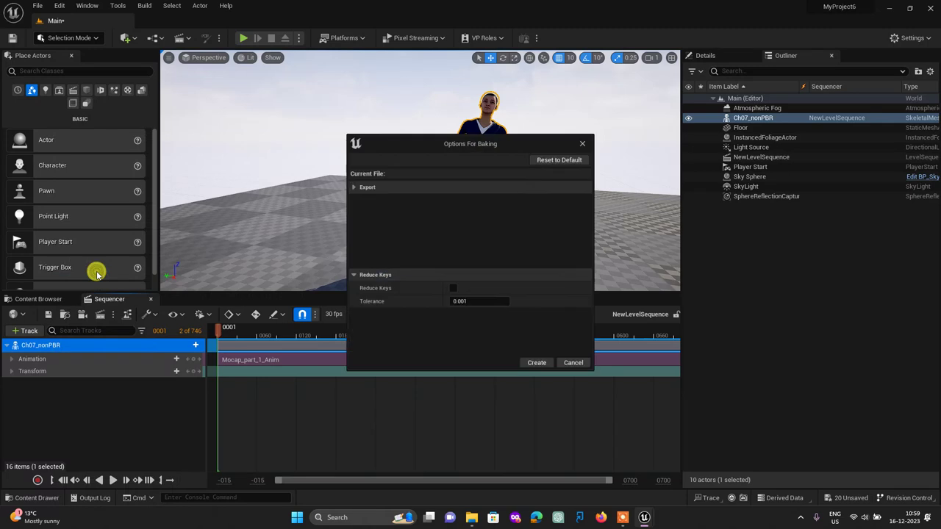
{"action": "left_click", "coordinate": [537, 363]}
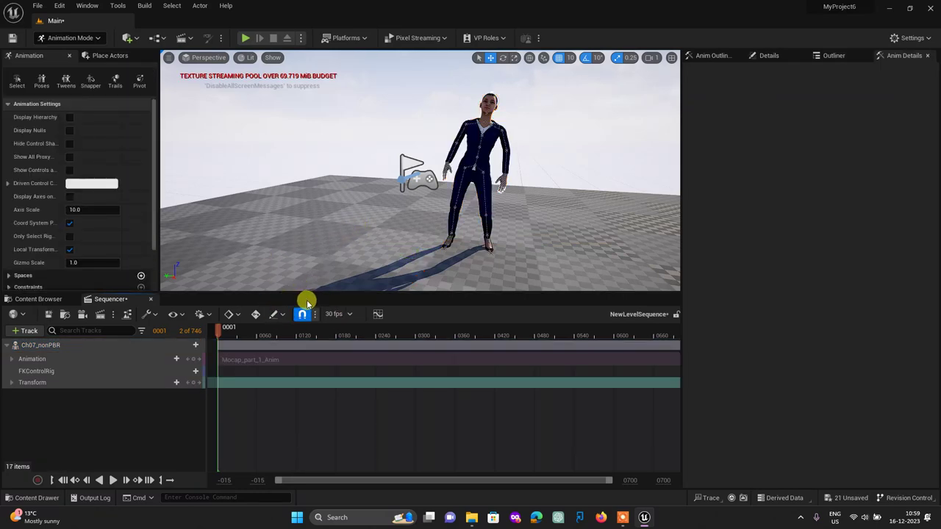
Save the sequence, close Sequencer and reopen NewLevelSequence.
{"action": "left_click", "coordinate": [47, 315]}
{"action": "left_click", "coordinate": [150, 299]}
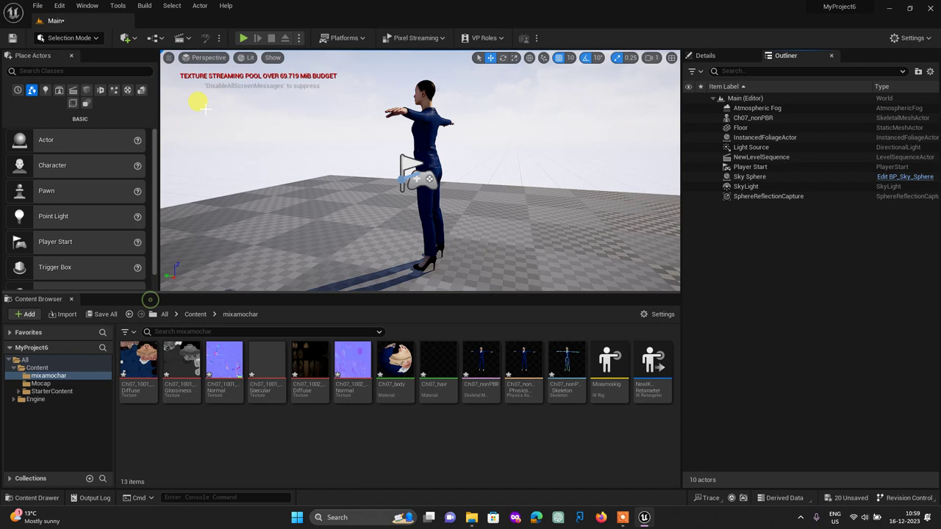
{"action": "left_click", "coordinate": [191, 40]}
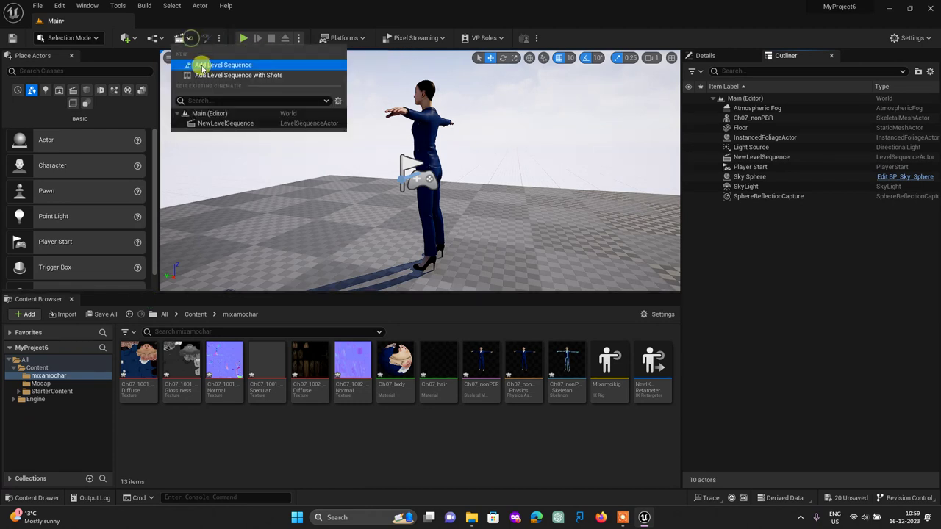
{"action": "left_click", "coordinate": [194, 120]}
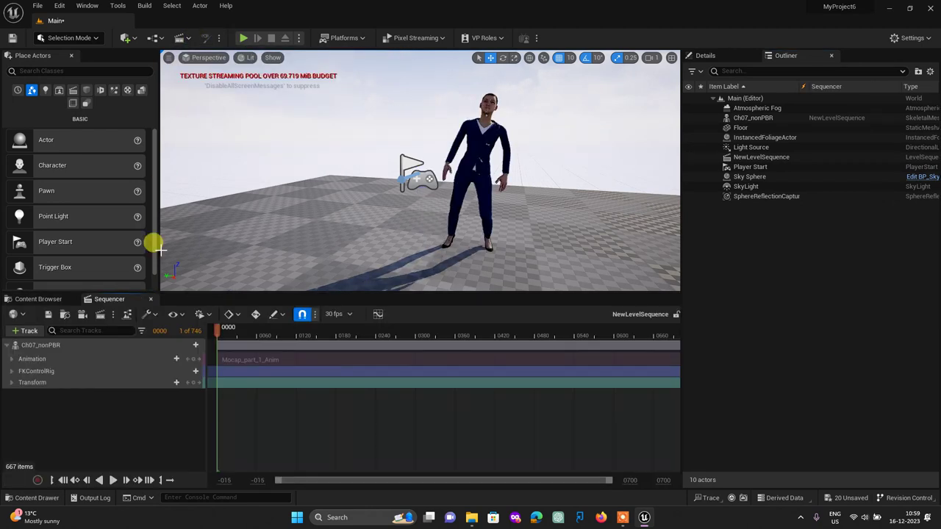
Add an Additive section to the FKControlRig track.
{"action": "left_click", "coordinate": [12, 371]}
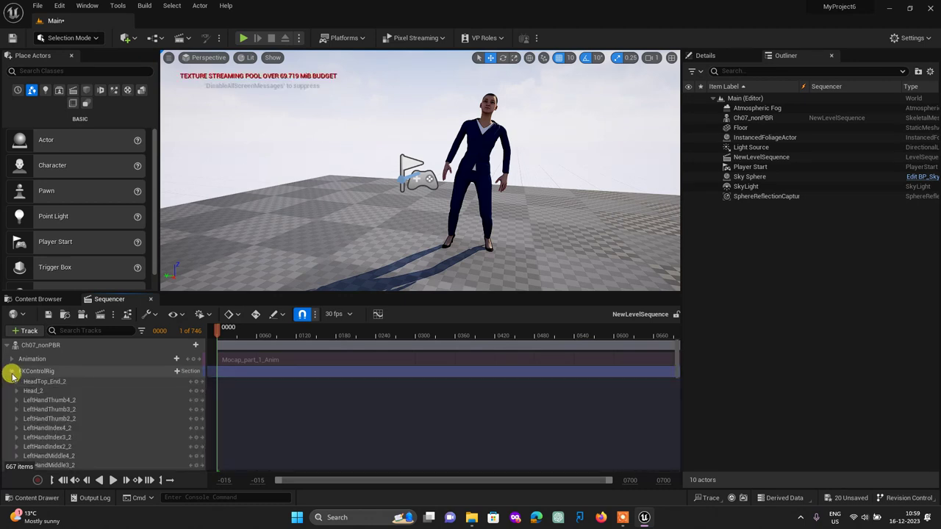
{"action": "left_click", "coordinate": [10, 372]}
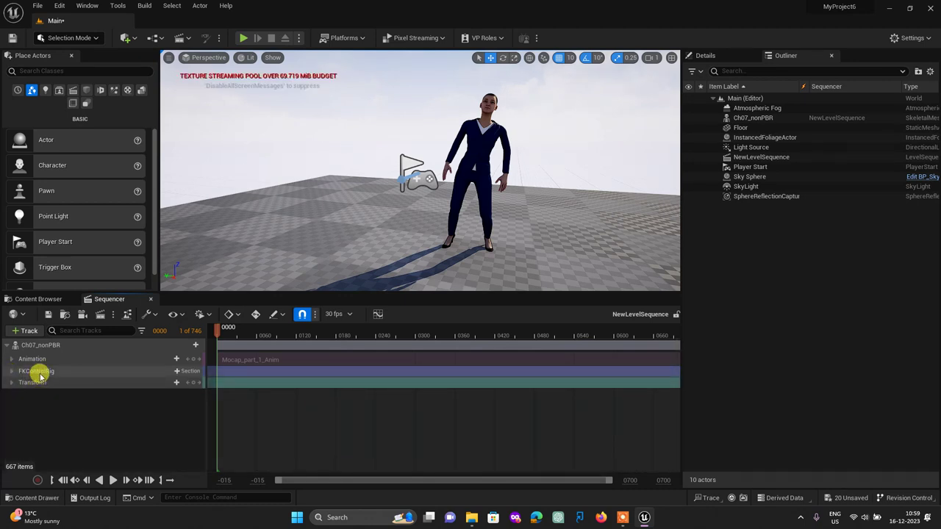
{"action": "left_click", "coordinate": [41, 373]}
{"action": "right_click", "coordinate": [40, 374]}
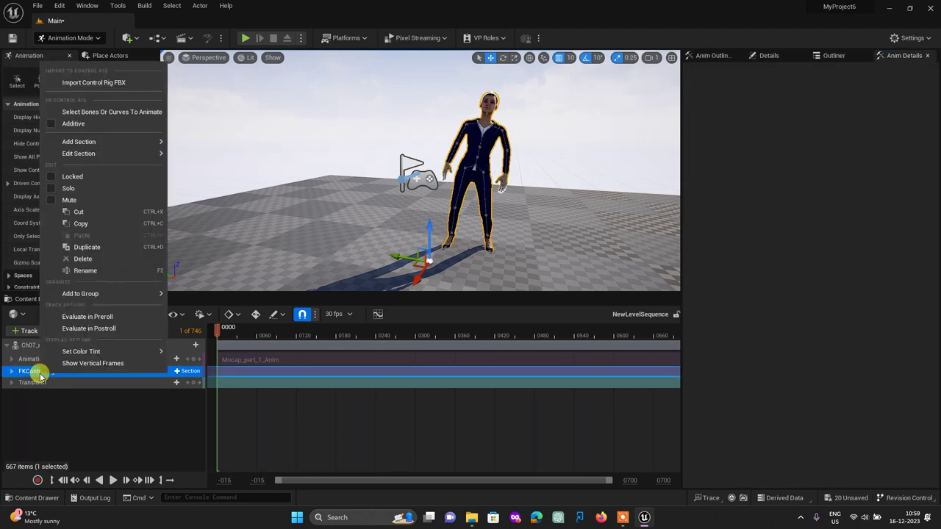
{"action": "left_click", "coordinate": [78, 421]}
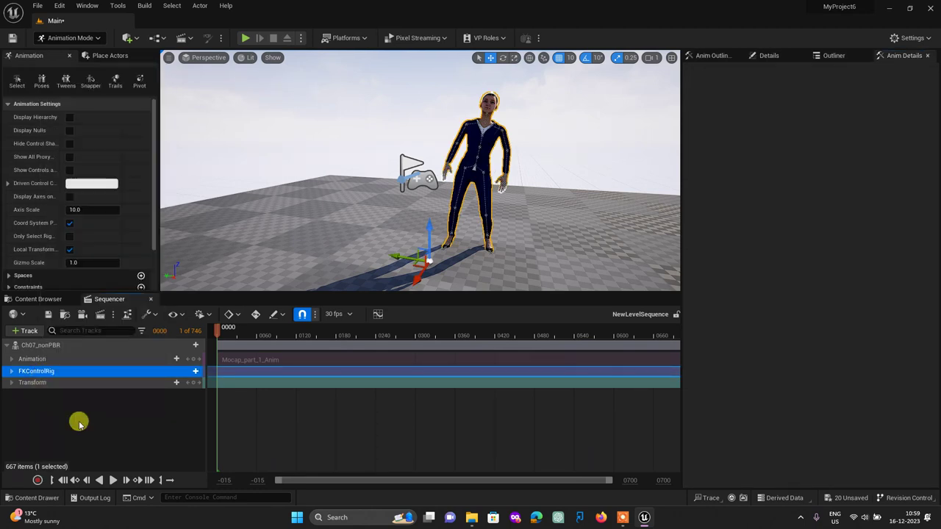
{"action": "left_click", "coordinate": [188, 373]}
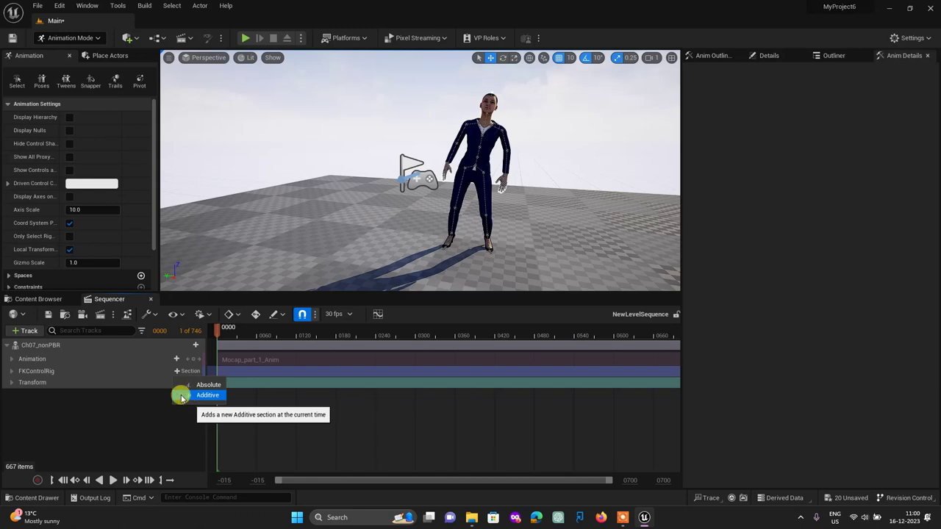
{"action": "left_click", "coordinate": [53, 374]}
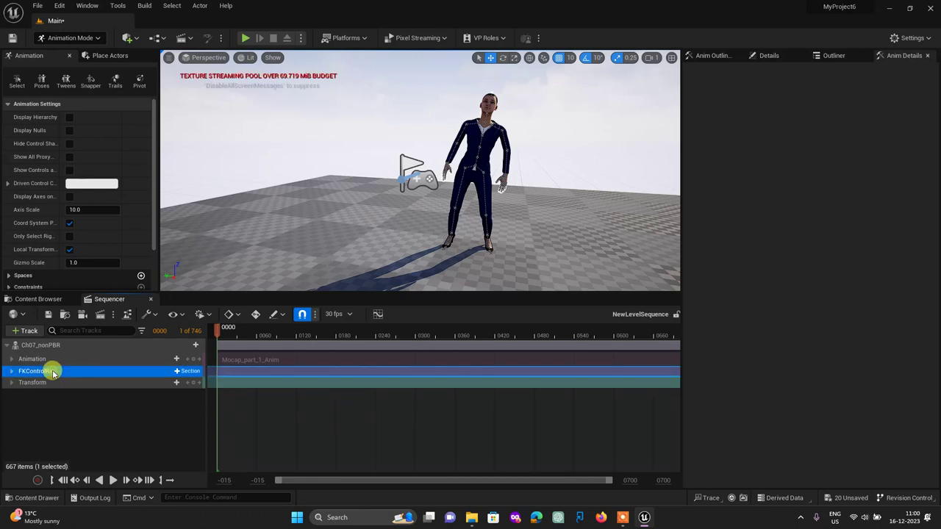
{"action": "left_click", "coordinate": [193, 373]}
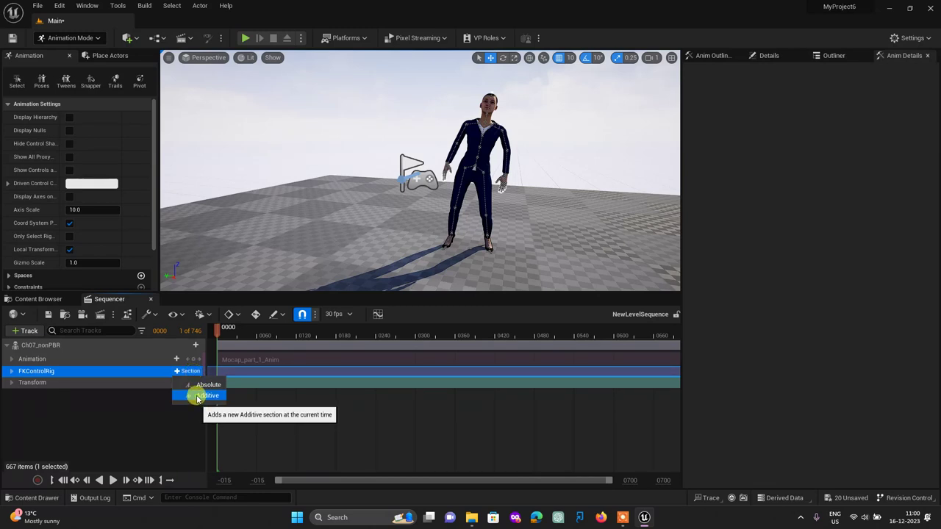
{"action": "left_click", "coordinate": [196, 396]}
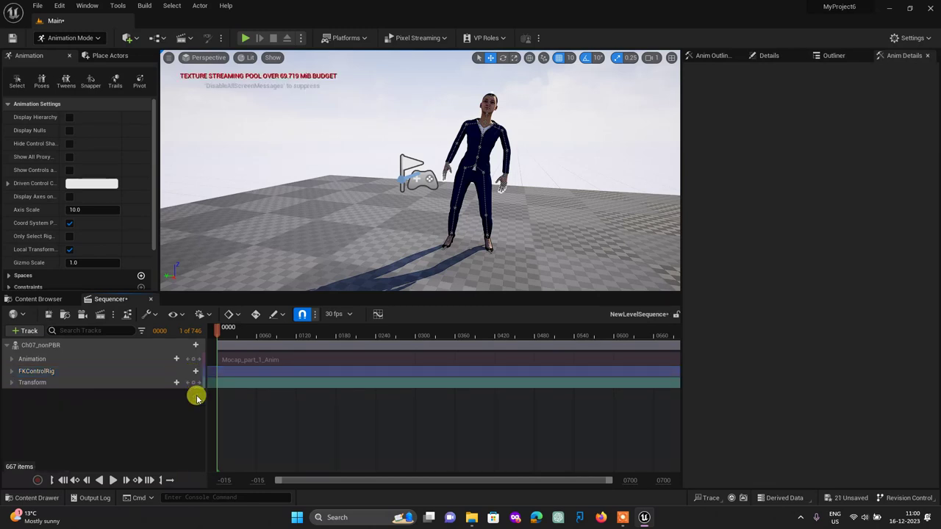
Save the level sequence again and close Sequencer.
{"action": "left_click", "coordinate": [49, 314]}
{"action": "left_click", "coordinate": [151, 299]}
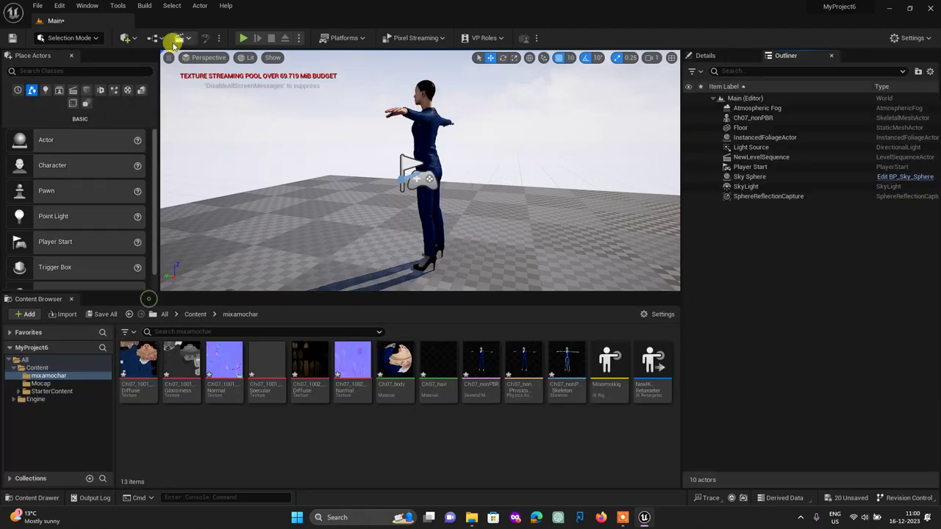
{"action": "left_click", "coordinate": [179, 38]}
Reopen NewLevelSequence, expand the additive layer's bone tracks, scrub to frame 146 and select FKControlRig.
{"action": "left_click", "coordinate": [200, 122]}
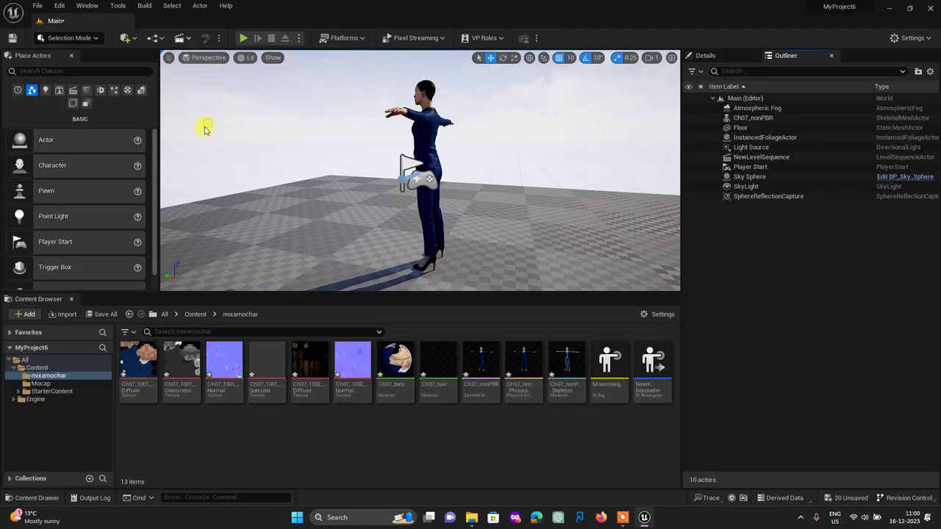
{"action": "left_click", "coordinate": [18, 383]}
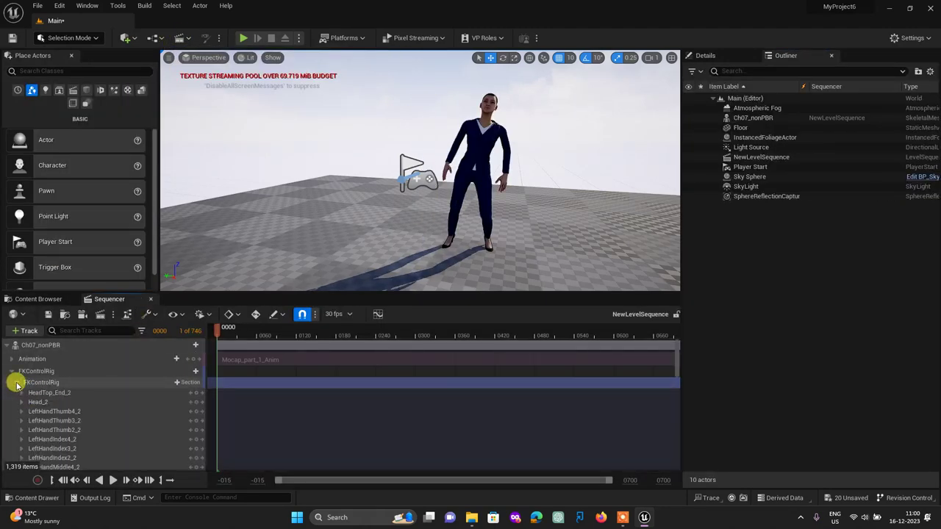
{"action": "left_click", "coordinate": [17, 383]}
{"action": "left_click", "coordinate": [17, 393]}
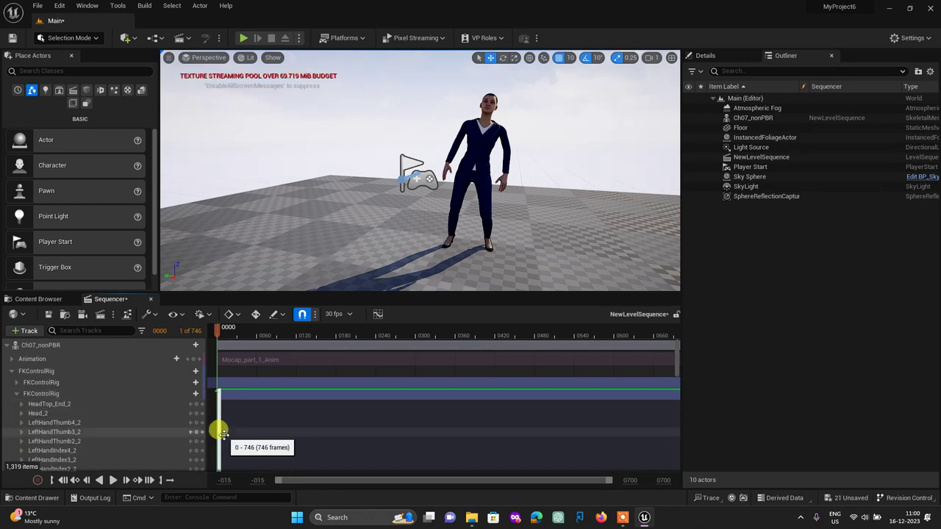
{"action": "left_click_drag", "start_coordinate": [225, 332], "coordinate": [314, 332]}
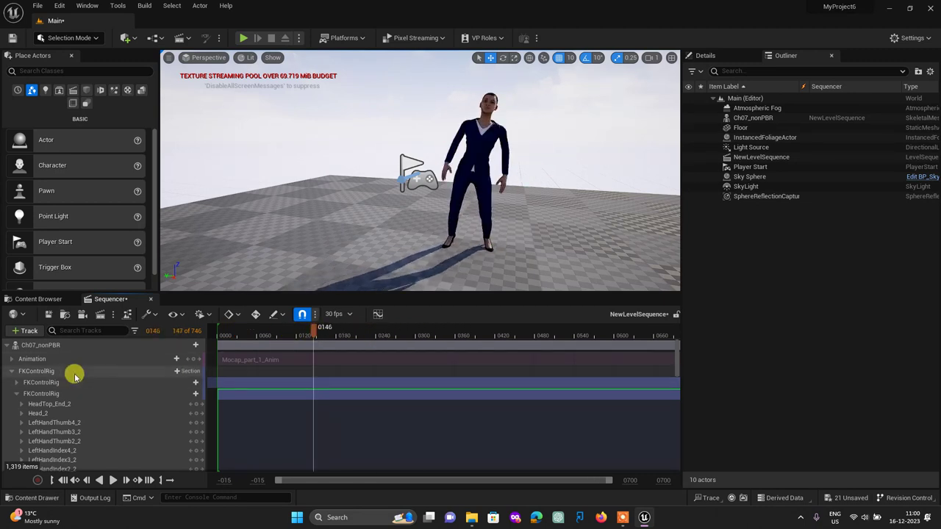
{"action": "left_click", "coordinate": [40, 382]}
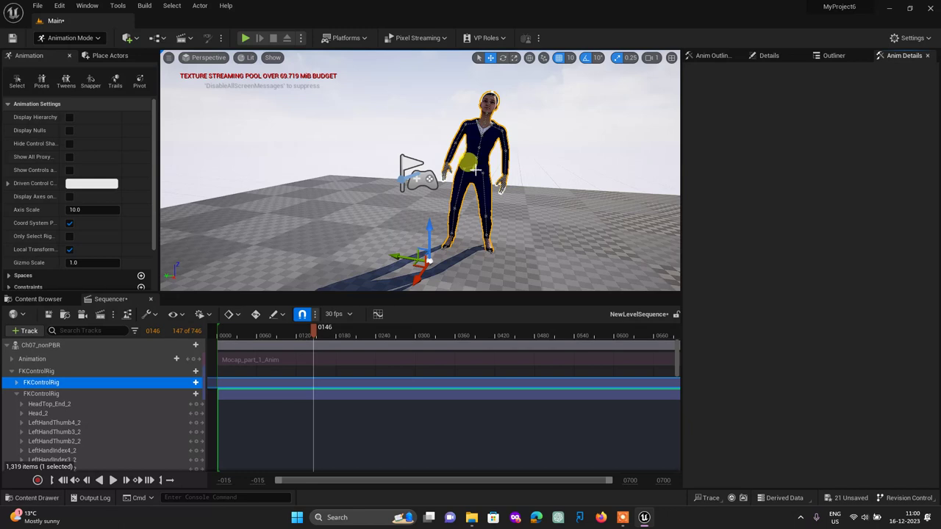
{"action": "left_click", "coordinate": [485, 185]}
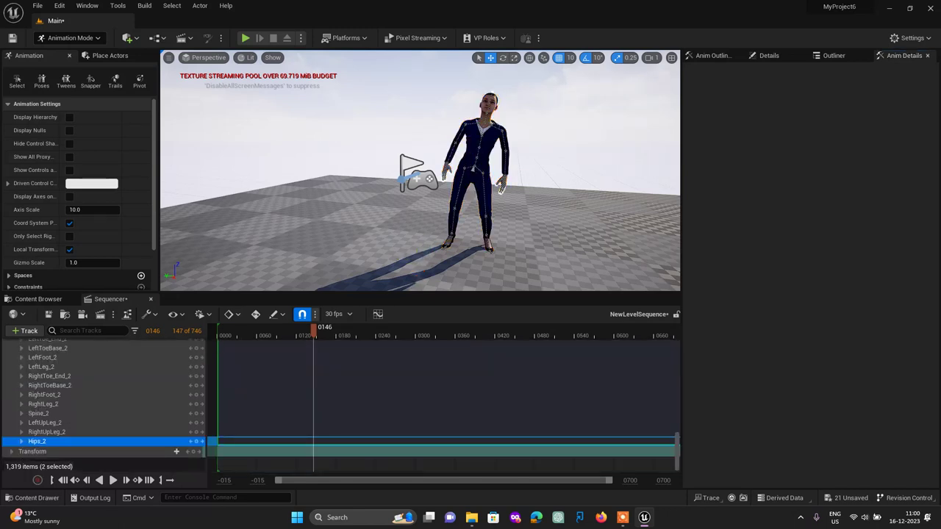
{"action": "left_click", "coordinate": [478, 156], "text": "ctrl"}
{"action": "left_click", "coordinate": [476, 150], "text": "ctrl"}
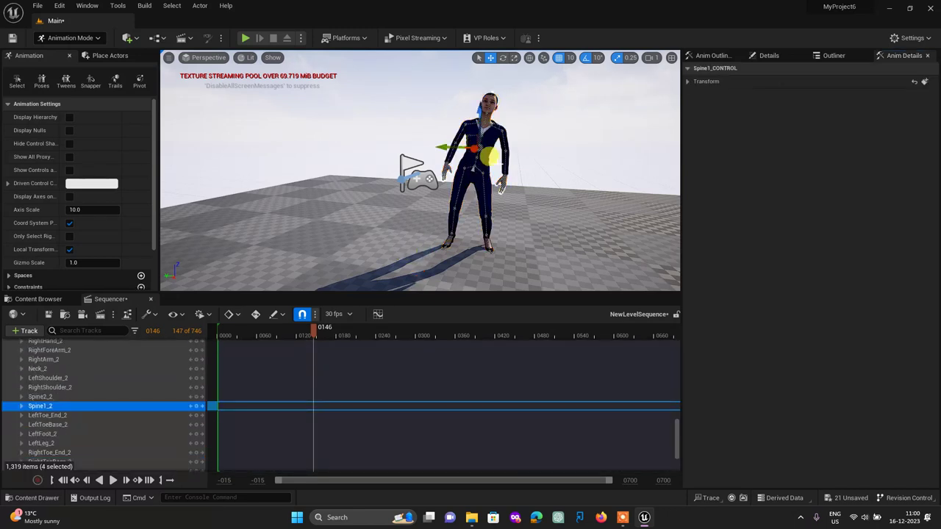
{"action": "mouse_move", "coordinate": [552, 183]}
{"action": "right_mouse_down"}
{"action": "mouse_move", "coordinate": [514, 107]}
{"action": "mouse_move", "coordinate": [507, 132]}
{"action": "right_mouse_up"}
{"action": "scroll", "coordinate": [514, 107], "scroll_direction": "up", "scroll_amount": 4}
{"action": "scroll", "coordinate": [527, 120], "scroll_direction": "up", "scroll_amount": 2}
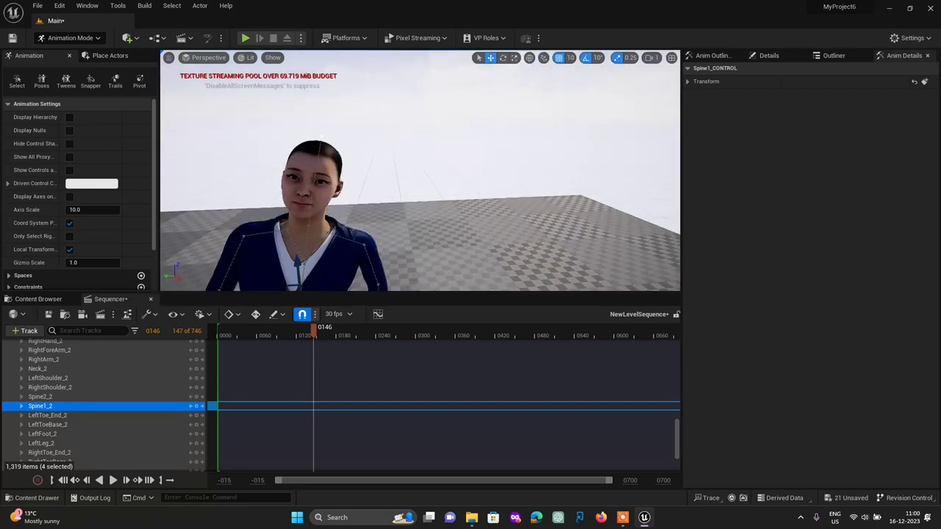
{"action": "right_click_drag", "start_coordinate": [441, 136], "coordinate": [427, 134]}
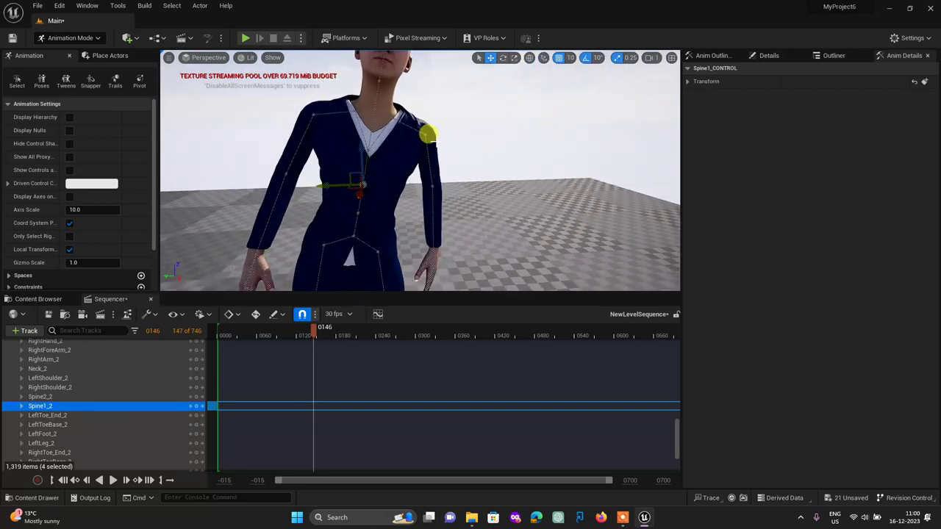
{"action": "left_click", "coordinate": [423, 134]}
{"action": "left_click", "coordinate": [456, 145]}
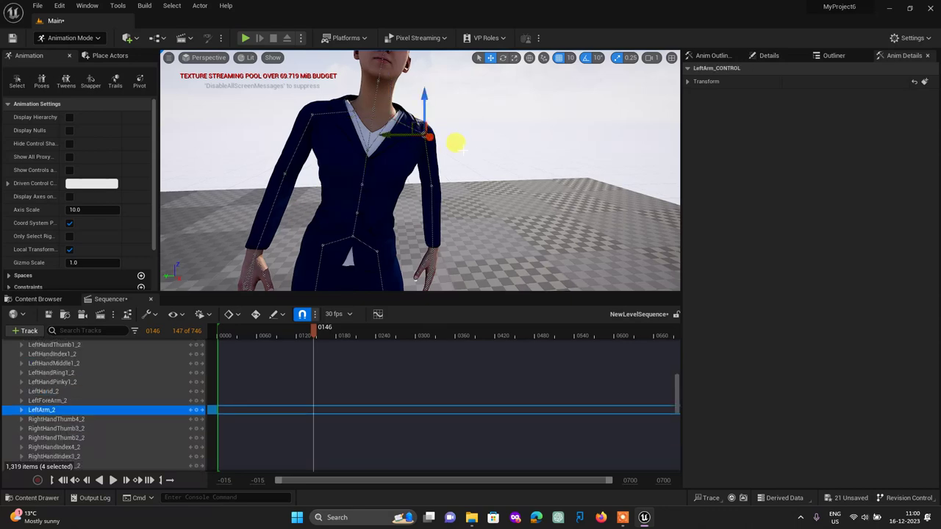
{"action": "right_click_drag", "start_coordinate": [426, 136], "coordinate": [499, 146]}
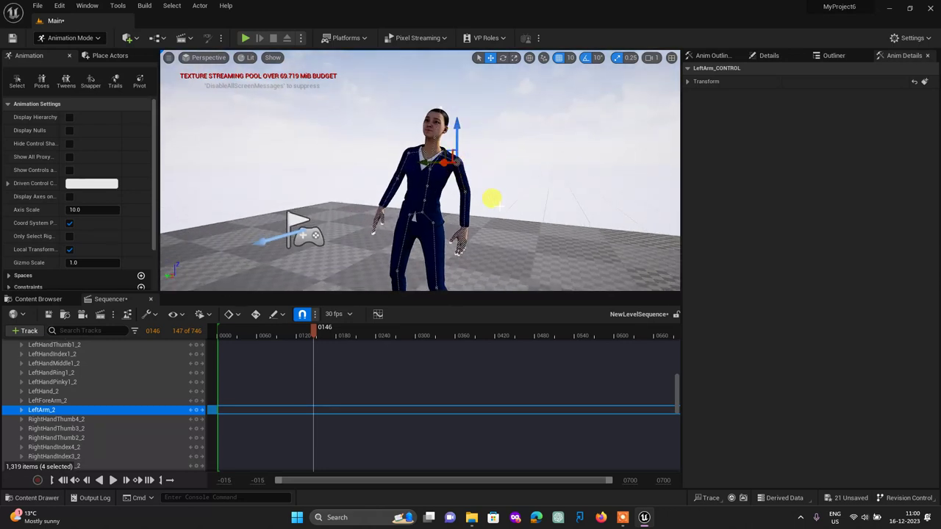
{"action": "right_click_drag", "start_coordinate": [492, 199], "coordinate": [455, 197]}
{"action": "scroll", "coordinate": [70, 372], "scroll_direction": "up", "scroll_amount": 5}
Collapse and re-expand the FKControlRig track's layers, then reselect the track.
{"action": "left_click", "coordinate": [75, 353]}
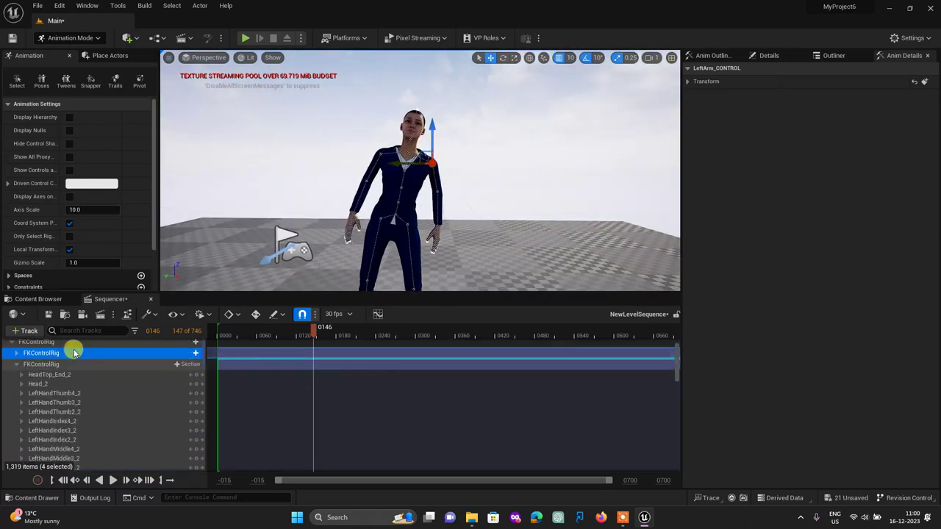
{"action": "left_click", "coordinate": [9, 372]}
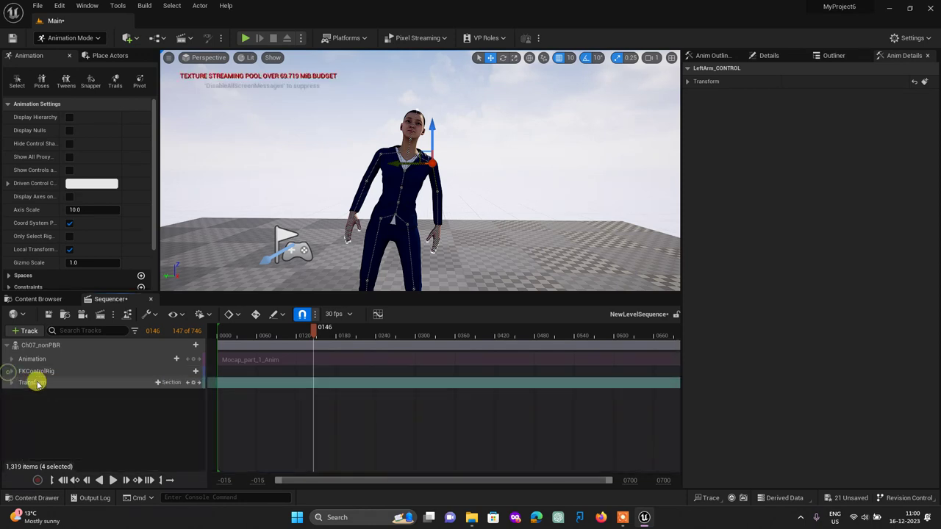
{"action": "left_click", "coordinate": [10, 383]}
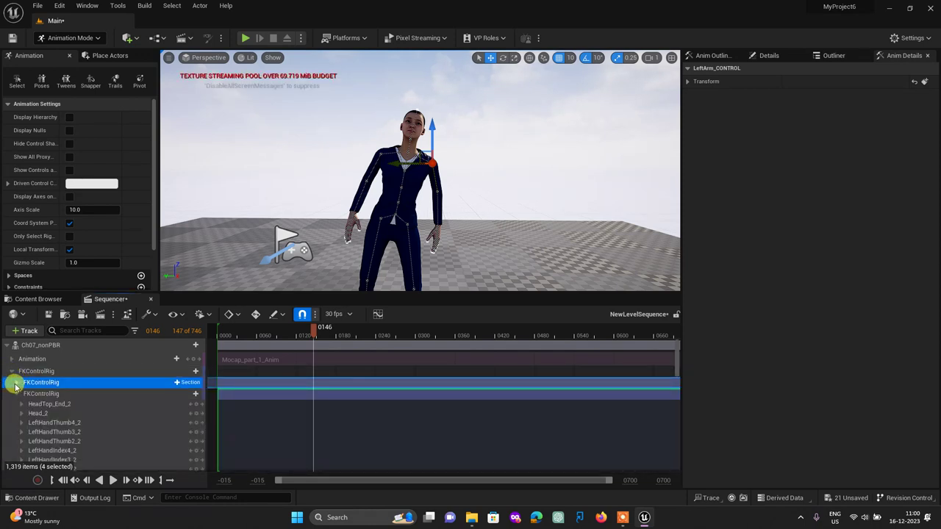
{"action": "left_click", "coordinate": [63, 383]}
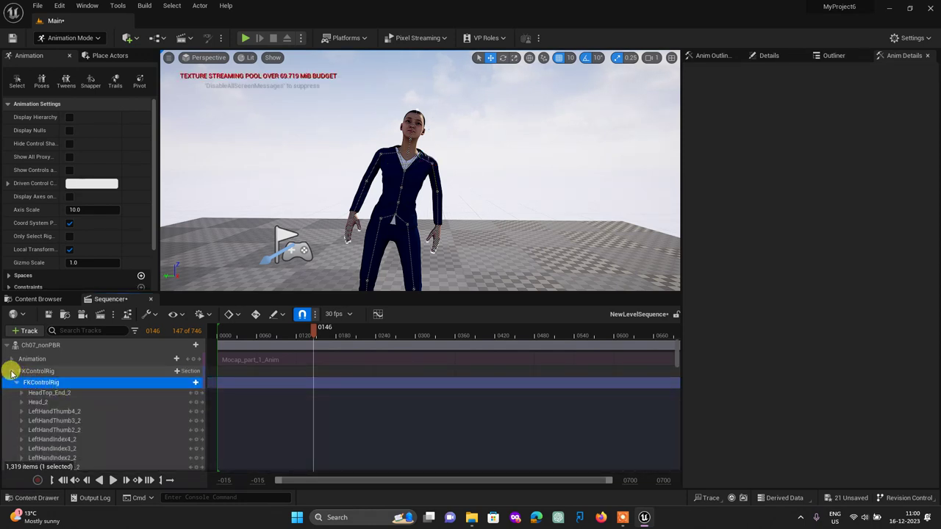
{"action": "left_click", "coordinate": [11, 373]}
{"action": "left_click", "coordinate": [42, 371]}
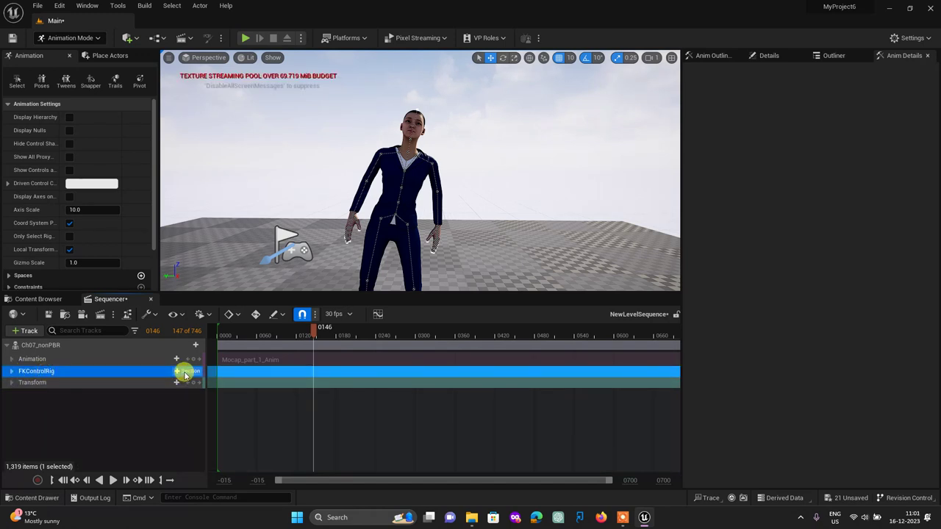
{"action": "left_click", "coordinate": [11, 371]}
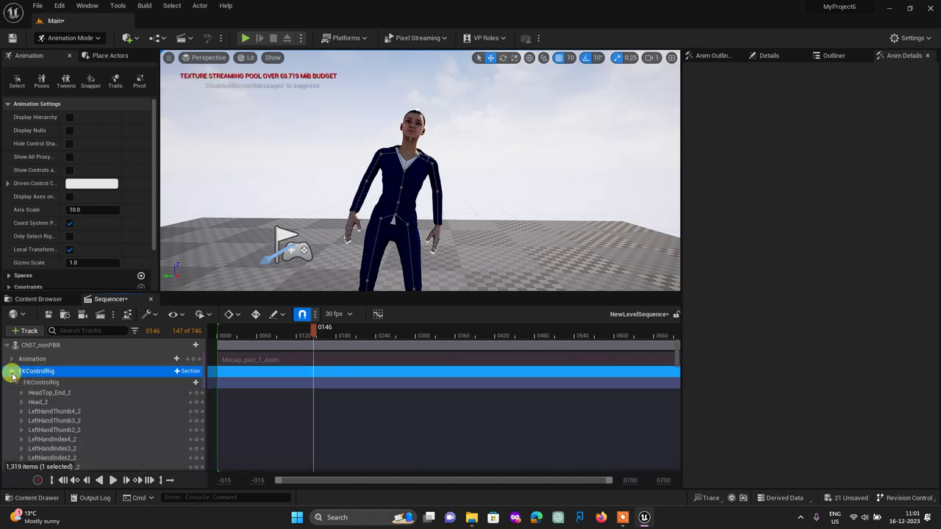
Select the additive layer's section and close Sequencer.
{"action": "scroll", "coordinate": [263, 421], "scroll_direction": "down", "scroll_amount": 3}
{"action": "scroll", "coordinate": [263, 421], "scroll_direction": "down", "scroll_amount": 3}
{"action": "scroll", "coordinate": [263, 422], "scroll_direction": "down", "scroll_amount": 3}
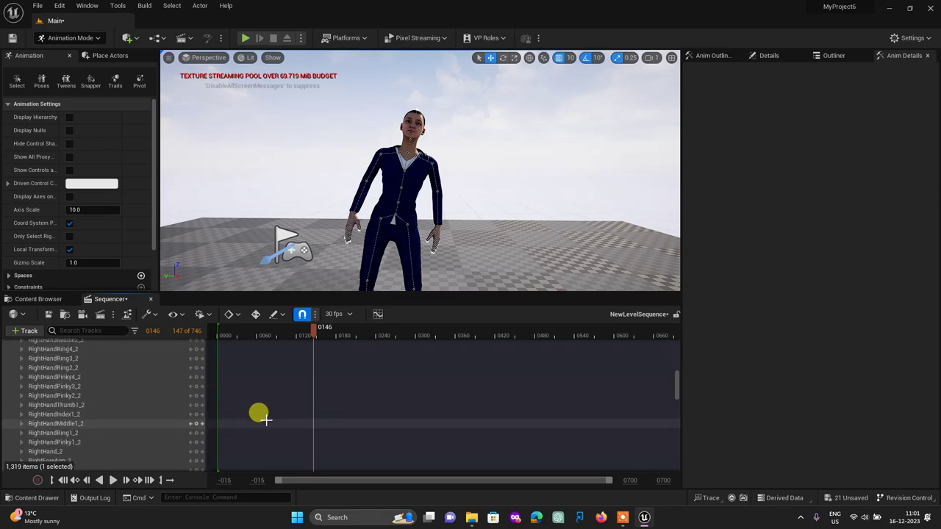
{"action": "scroll", "coordinate": [265, 418], "scroll_direction": "down", "scroll_amount": 3}
{"action": "scroll", "coordinate": [331, 429], "scroll_direction": "down", "scroll_amount": 3}
{"action": "scroll", "coordinate": [384, 438], "scroll_direction": "down", "scroll_amount": 3}
{"action": "scroll", "coordinate": [384, 439], "scroll_direction": "down", "scroll_amount": 2}
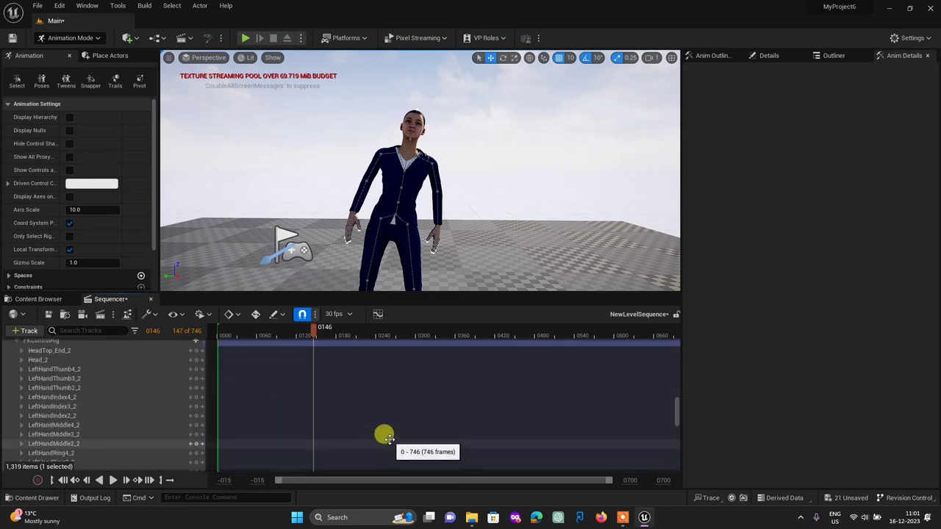
{"action": "scroll", "coordinate": [388, 437], "scroll_direction": "down", "scroll_amount": 2}
{"action": "scroll", "coordinate": [386, 437], "scroll_direction": "up", "scroll_amount": 5}
{"action": "scroll", "coordinate": [378, 419], "scroll_direction": "up", "scroll_amount": 5}
{"action": "scroll", "coordinate": [371, 415], "scroll_direction": "up", "scroll_amount": 5}
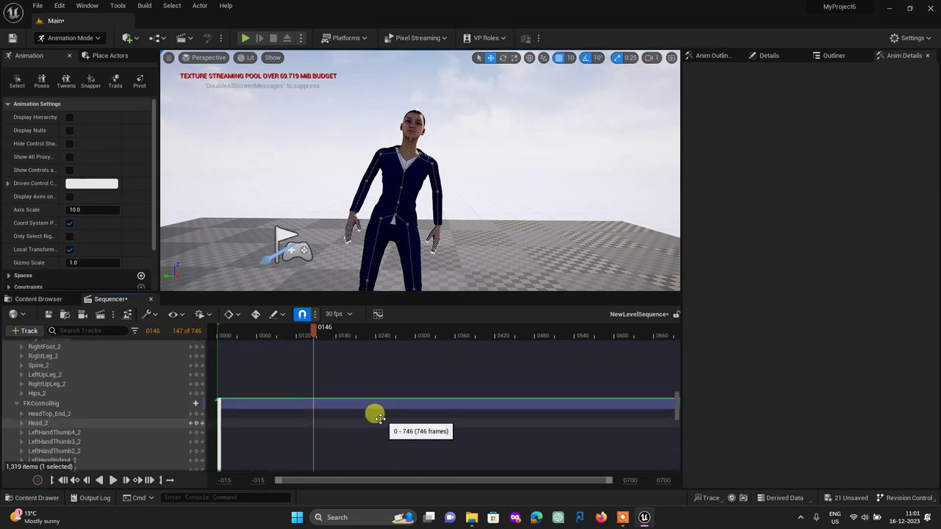
{"action": "scroll", "coordinate": [282, 404], "scroll_direction": "up", "scroll_amount": 3}
{"action": "left_click", "coordinate": [221, 403]}
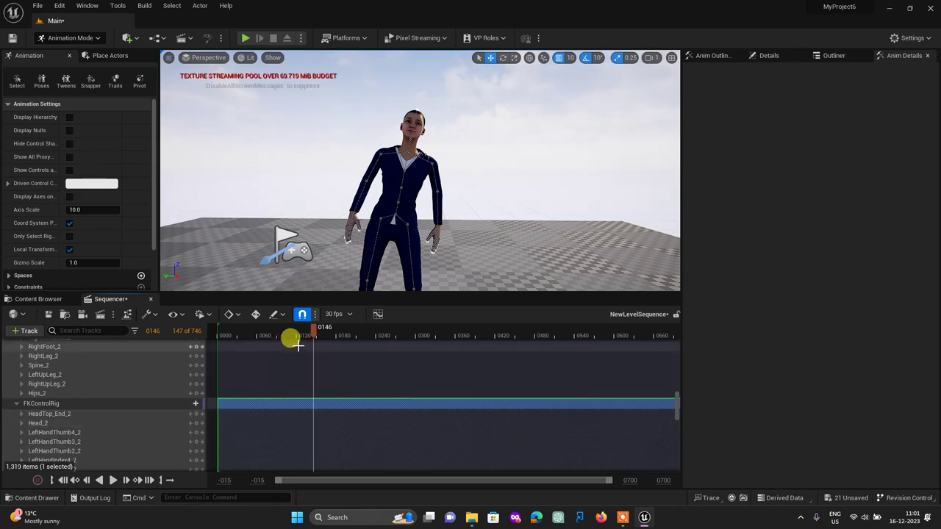
{"action": "mouse_move", "coordinate": [303, 339]}
{"action": "left_mouse_down"}
{"action": "mouse_move", "coordinate": [183, 347]}
{"action": "mouse_move", "coordinate": [59, 320]}
{"action": "left_mouse_up"}
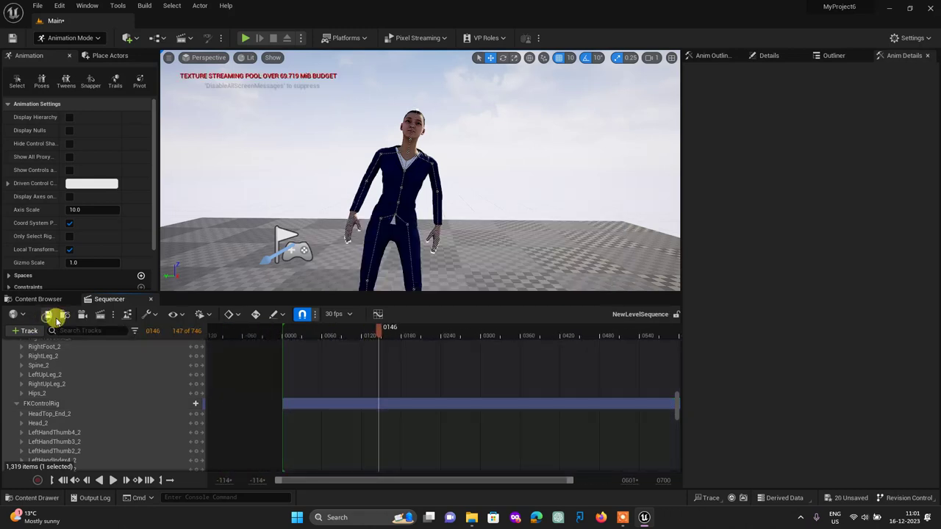
{"action": "left_click", "coordinate": [151, 300]}
Reopen NewLevelSequence and slide the additive section along the timeline.
{"action": "left_click", "coordinate": [182, 43]}
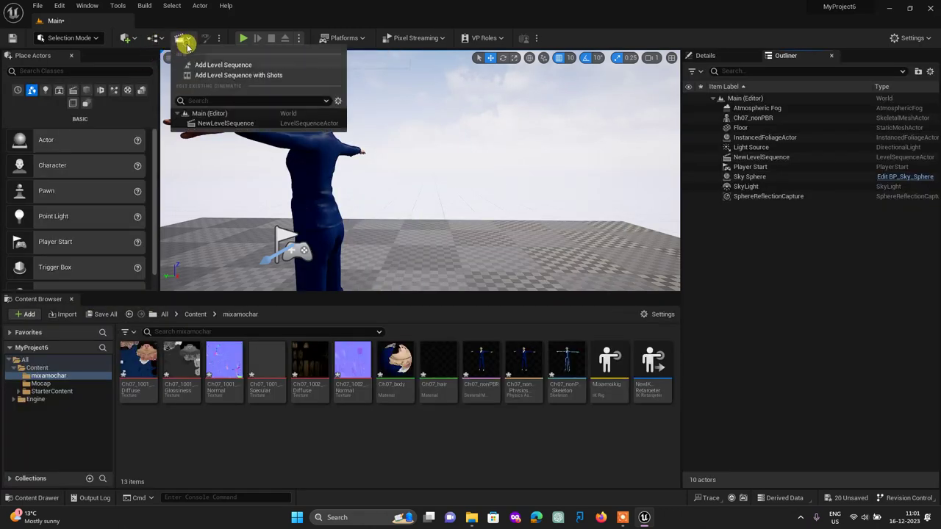
{"action": "left_click", "coordinate": [221, 121]}
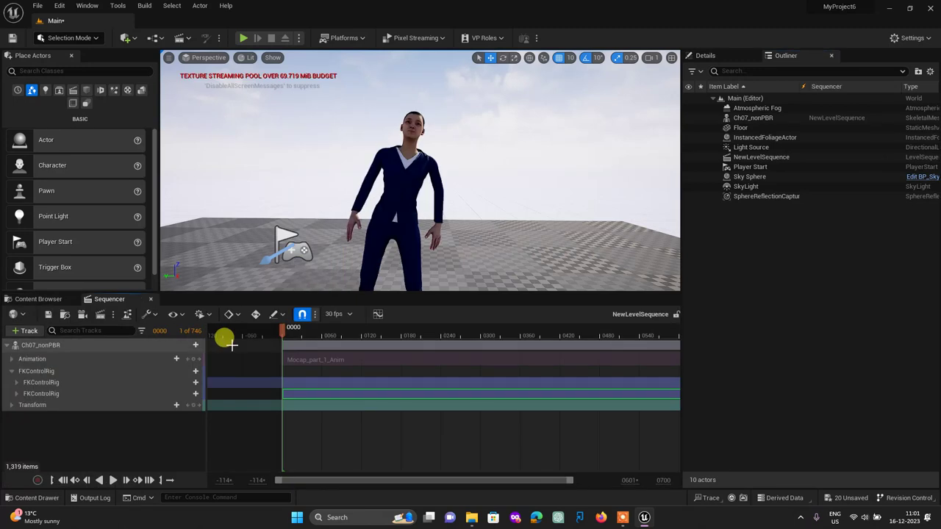
{"action": "mouse_move", "coordinate": [283, 383]}
{"action": "left_mouse_down"}
{"action": "mouse_move", "coordinate": [301, 389]}
{"action": "mouse_move", "coordinate": [309, 382]}
{"action": "mouse_move", "coordinate": [297, 395]}
{"action": "left_mouse_up"}
{"action": "mouse_move", "coordinate": [230, 399]}
{"action": "left_mouse_down"}
{"action": "mouse_move", "coordinate": [344, 394]}
{"action": "mouse_move", "coordinate": [314, 377]}
{"action": "mouse_move", "coordinate": [317, 397]}
{"action": "mouse_move", "coordinate": [278, 394]}
{"action": "mouse_move", "coordinate": [319, 392]}
{"action": "mouse_move", "coordinate": [300, 395]}
{"action": "left_mouse_up"}
{"action": "left_click", "coordinate": [350, 434]}
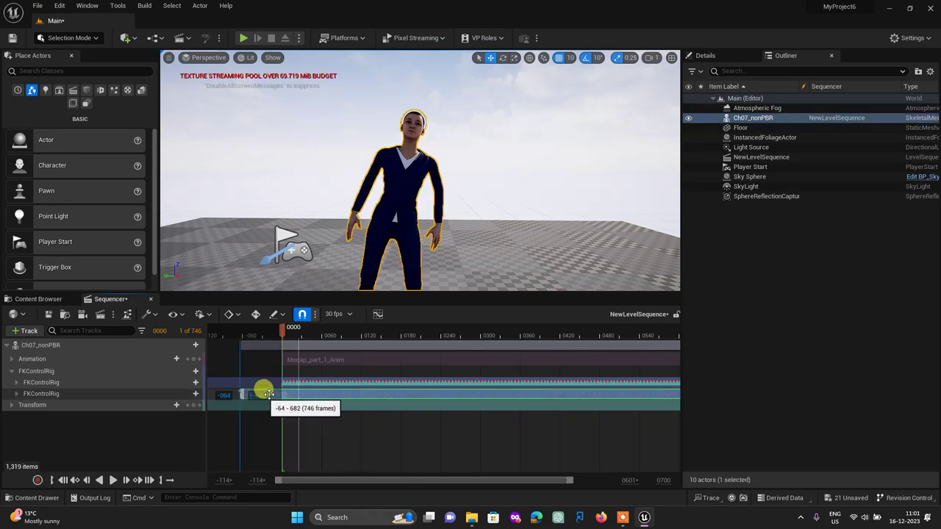
Keep the lower FKControlRig section starting at frame 0000 and expand the track's bone list.
{"action": "left_click", "coordinate": [306, 382]}
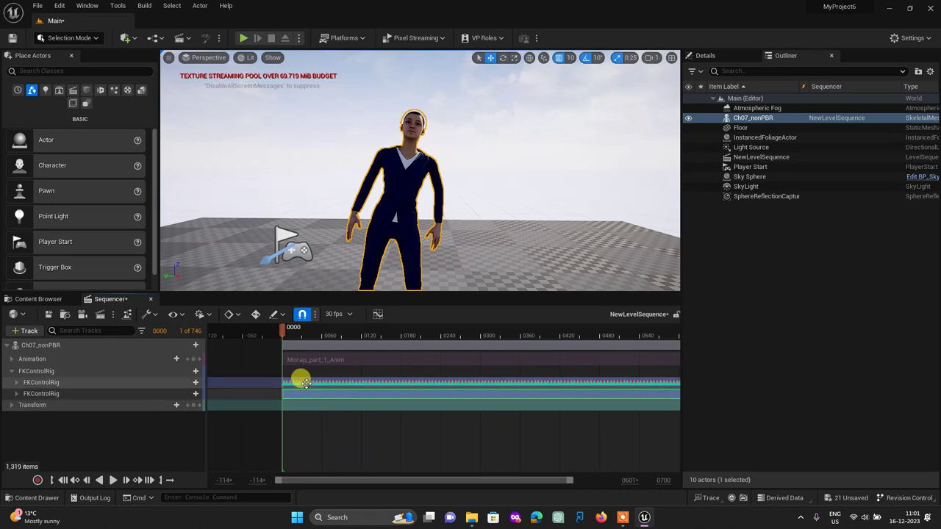
{"action": "left_click_drag", "start_coordinate": [296, 393], "coordinate": [332, 394]}
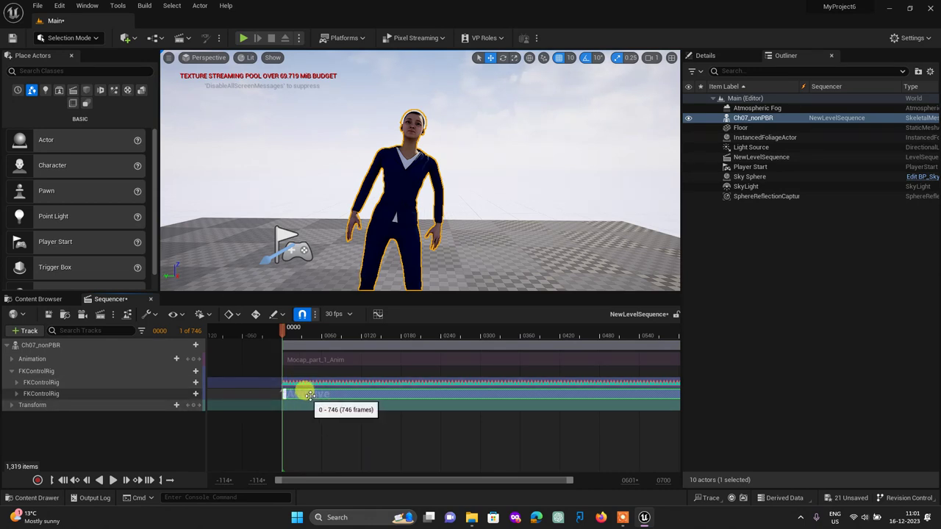
{"action": "mouse_move", "coordinate": [397, 392]}
{"action": "left_mouse_down"}
{"action": "mouse_move", "coordinate": [313, 388]}
{"action": "mouse_move", "coordinate": [326, 382]}
{"action": "left_mouse_up"}
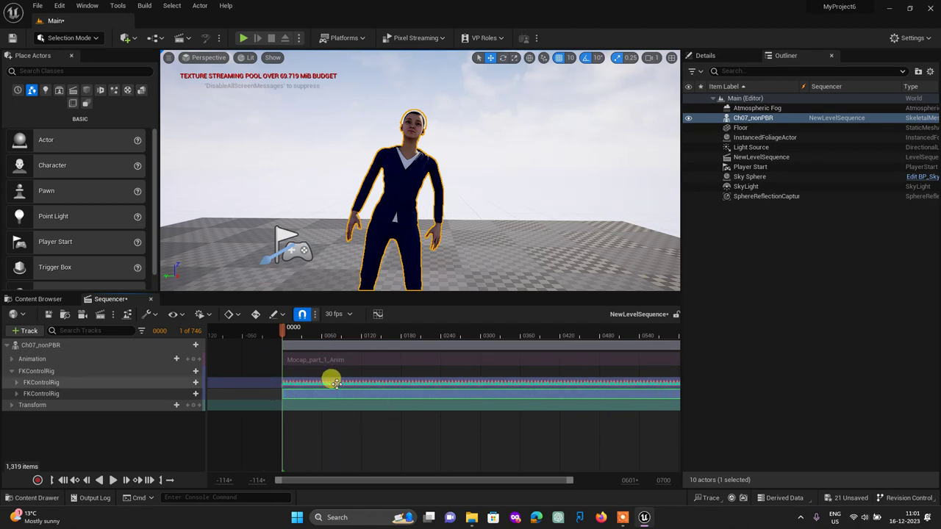
{"action": "left_click", "coordinate": [17, 384]}
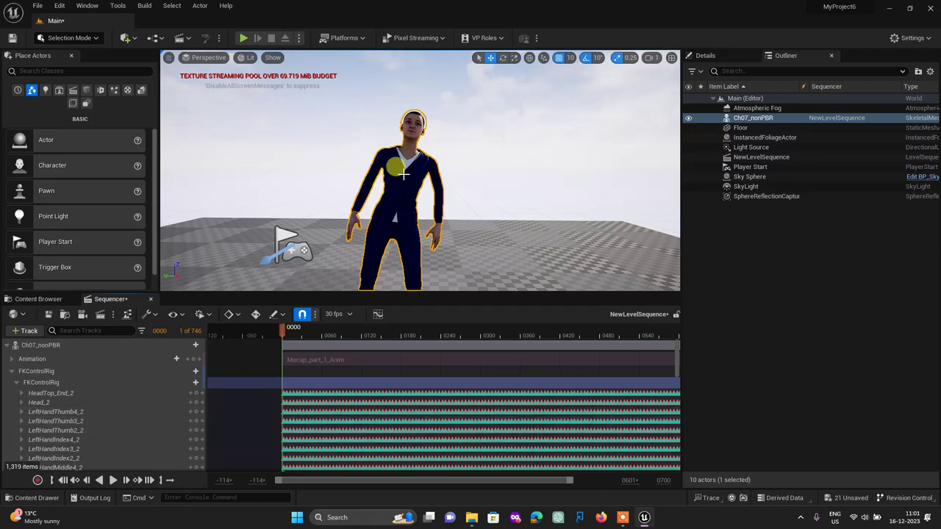
Select the Head_2 control and bring the viewport in close on the character's face.
{"action": "left_click", "coordinate": [42, 402]}
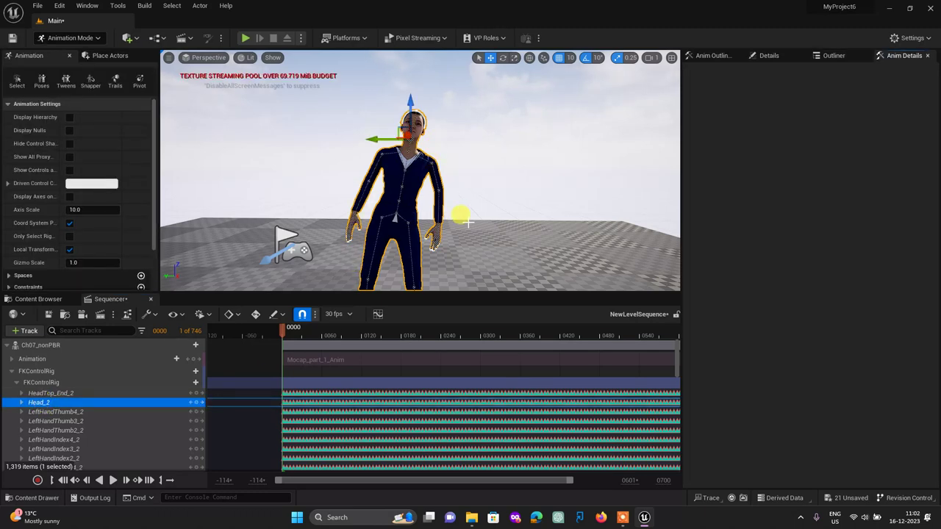
{"action": "right_click_drag", "start_coordinate": [467, 222], "coordinate": [474, 151]}
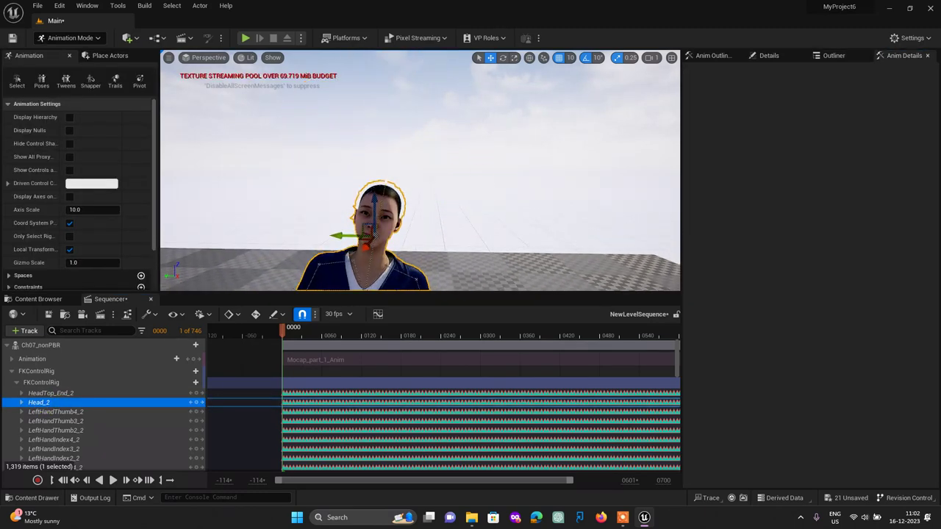
{"action": "right_click_drag", "start_coordinate": [457, 208], "coordinate": [458, 208]}
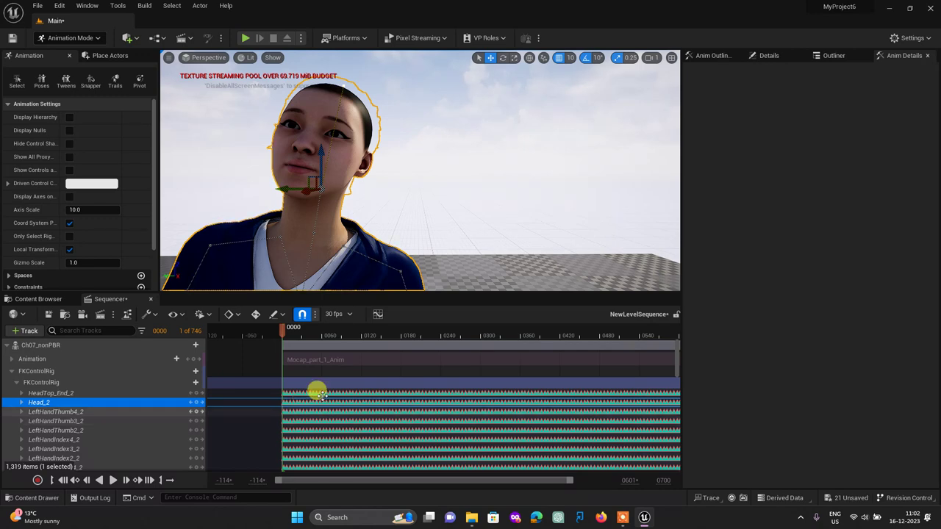
Show Head_2's curves in the Curve Editor and settle on its Rotation.Roll curve.
{"action": "left_click", "coordinate": [377, 314]}
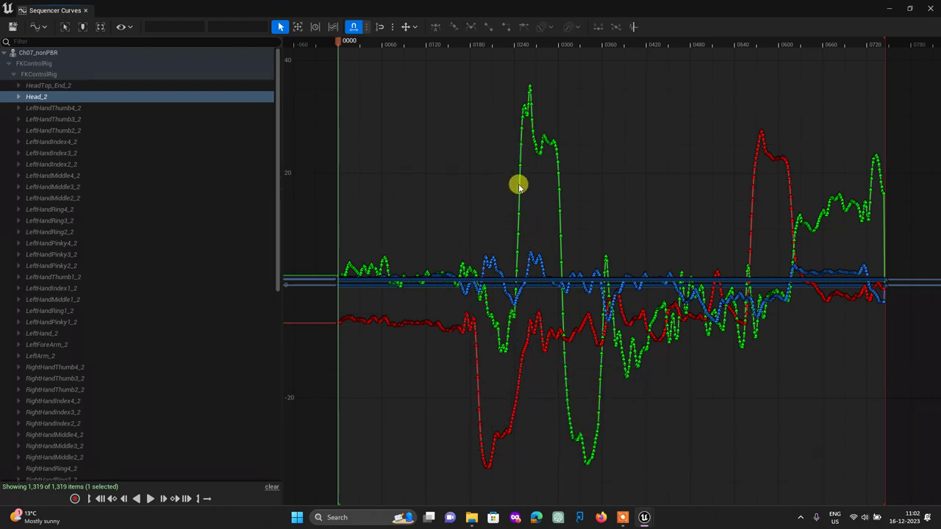
{"action": "scroll", "coordinate": [518, 185], "scroll_direction": "up", "scroll_amount": 2}
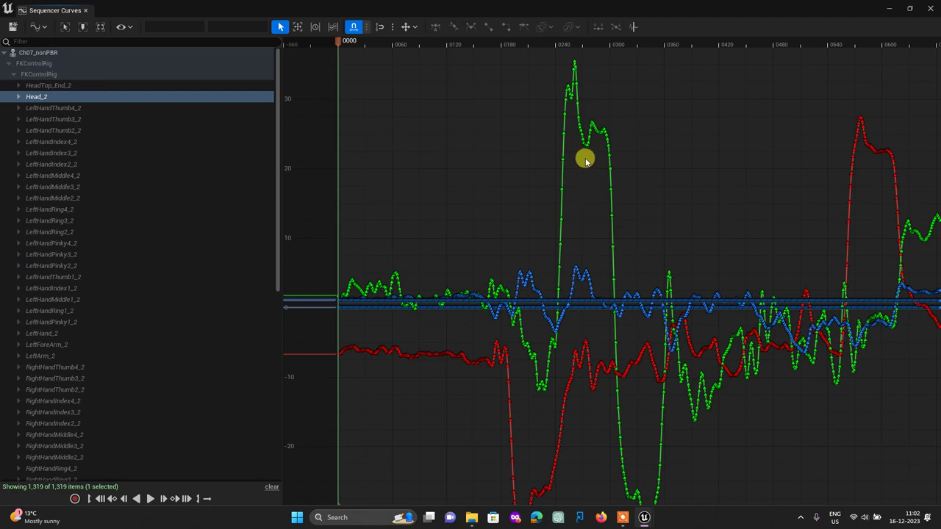
{"action": "left_click", "coordinate": [19, 96]}
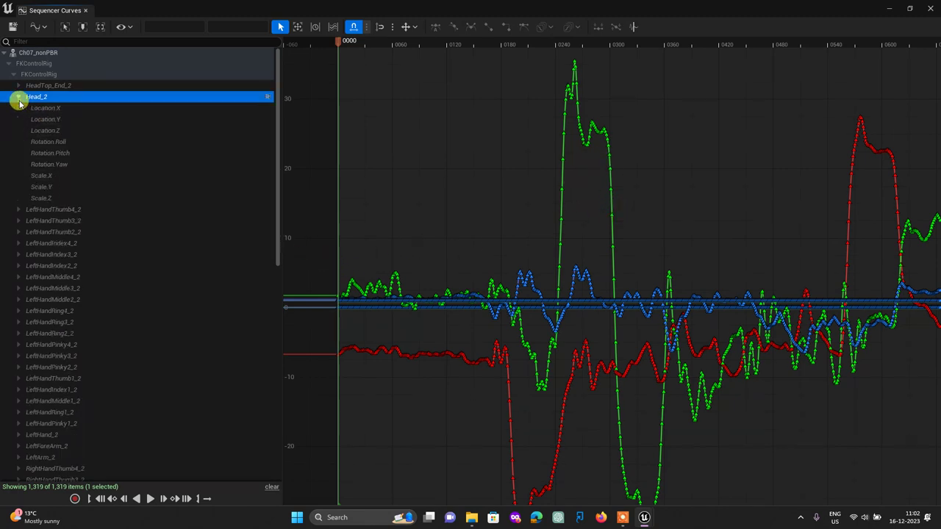
{"action": "left_click", "coordinate": [50, 111]}
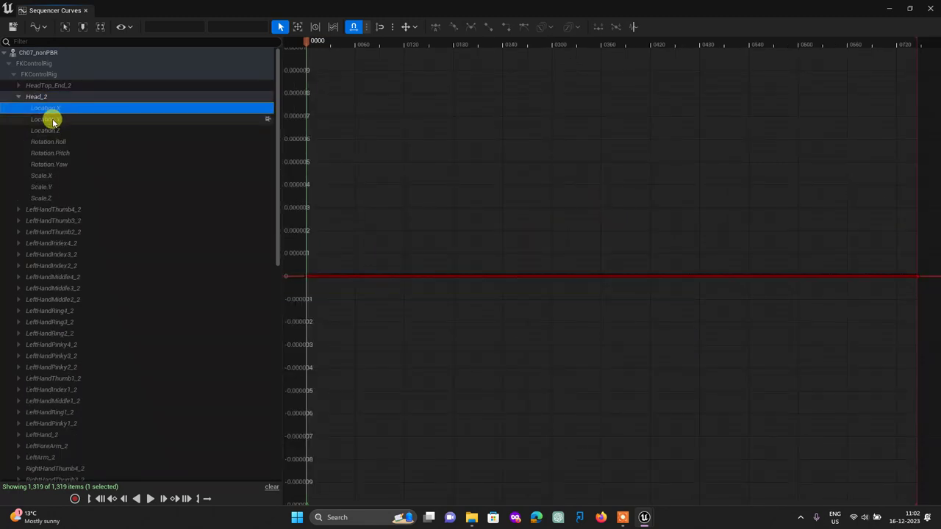
{"action": "left_click", "coordinate": [51, 120]}
{"action": "left_click", "coordinate": [55, 131]}
{"action": "left_click", "coordinate": [57, 140]}
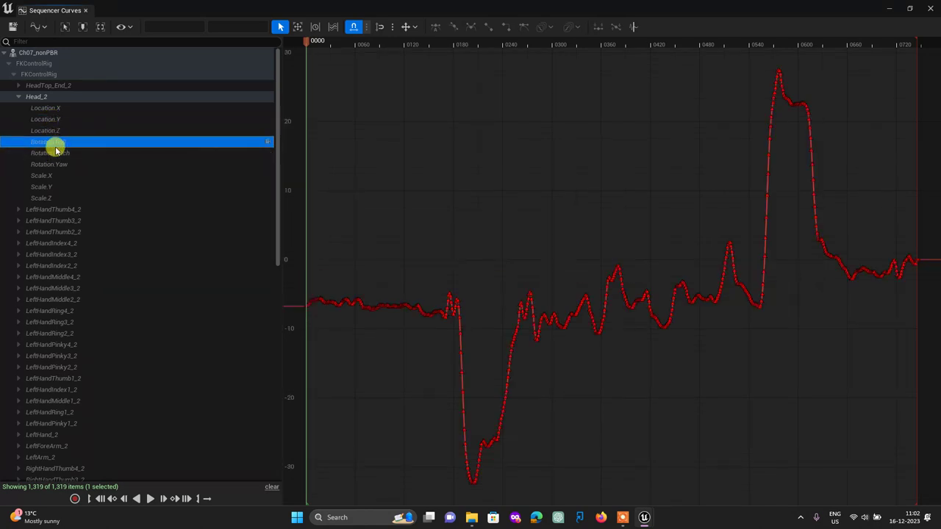
{"action": "left_click", "coordinate": [54, 151]}
{"action": "left_click", "coordinate": [57, 141]}
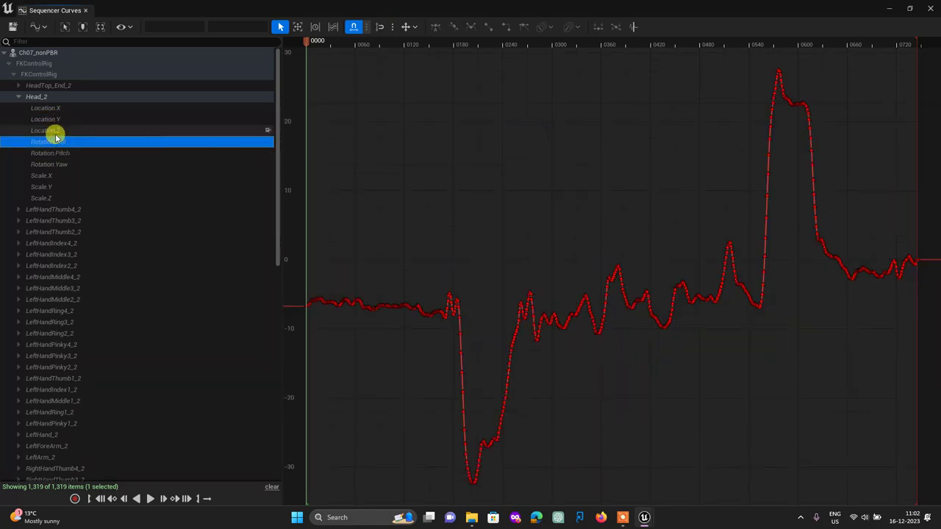
Zoom into the Roll curve's sharp dip and pull the stray spike key back onto the curve.
{"action": "right_click_drag", "start_coordinate": [447, 329], "coordinate": [806, 426], "text": "alt"}
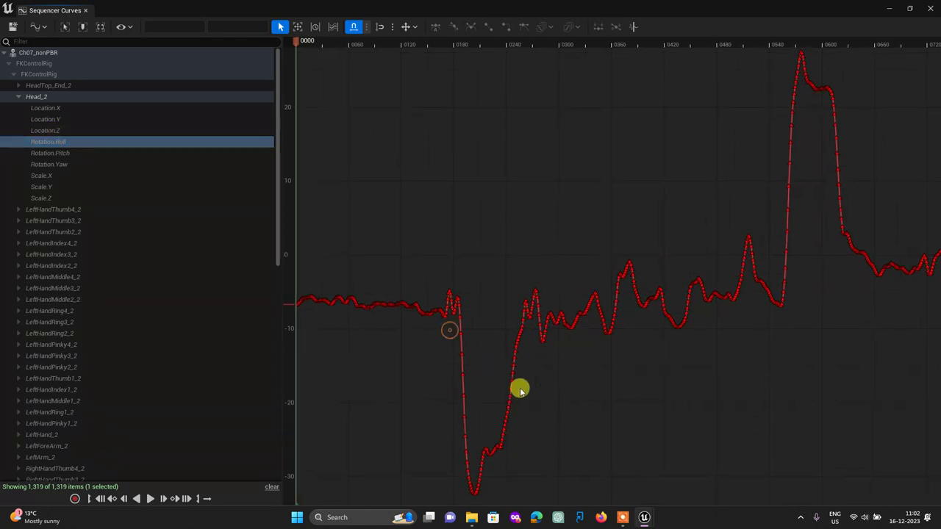
{"action": "mouse_move", "coordinate": [510, 231]}
{"action": "right_mouse_down"}
{"action": "mouse_move", "coordinate": [660, 434]}
{"action": "mouse_move", "coordinate": [724, 481]}
{"action": "right_mouse_up"}
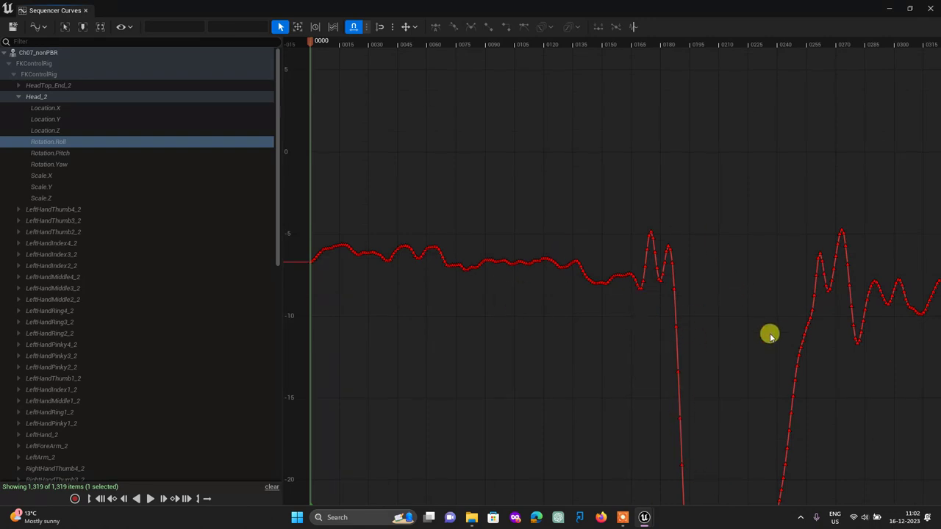
{"action": "left_click_drag", "start_coordinate": [745, 297], "coordinate": [634, 448]}
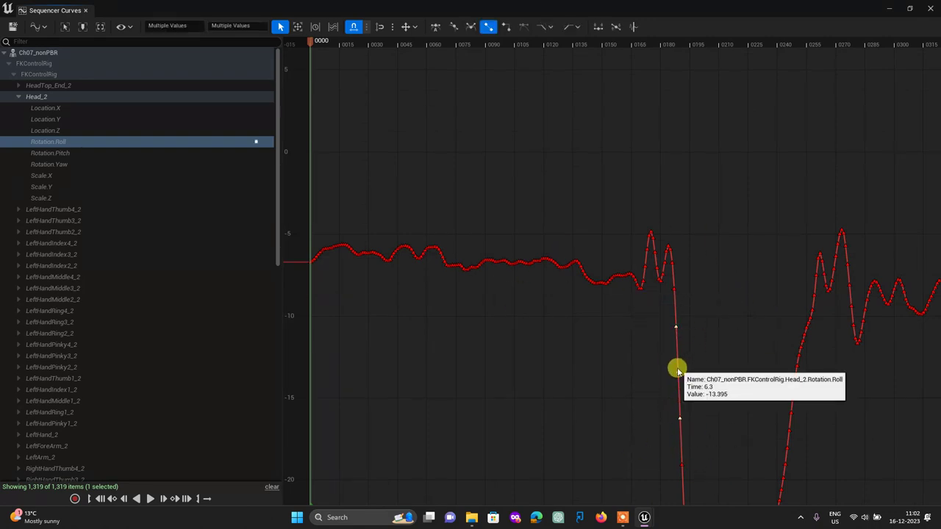
{"action": "mouse_move", "coordinate": [726, 315]}
{"action": "left_mouse_down"}
{"action": "mouse_move", "coordinate": [657, 341]}
{"action": "mouse_move", "coordinate": [723, 316]}
{"action": "left_mouse_up"}
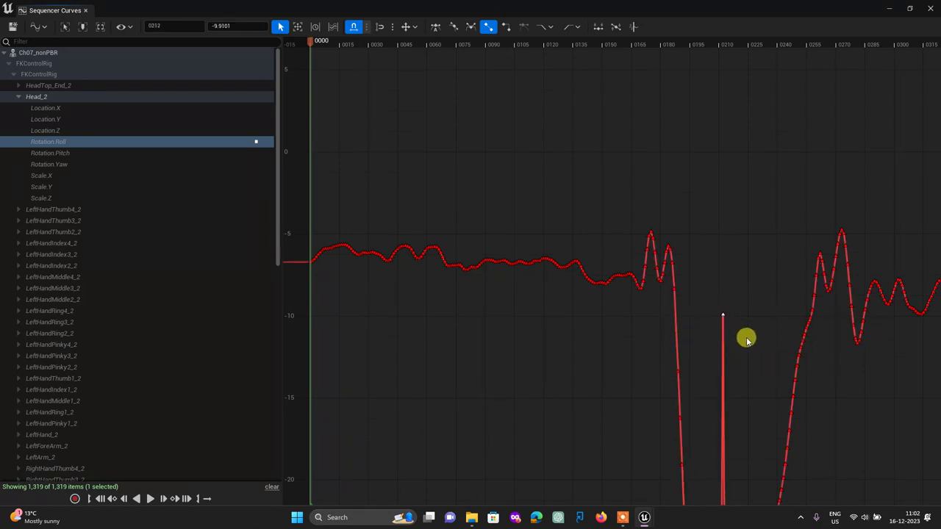
{"action": "left_click", "coordinate": [694, 354]}
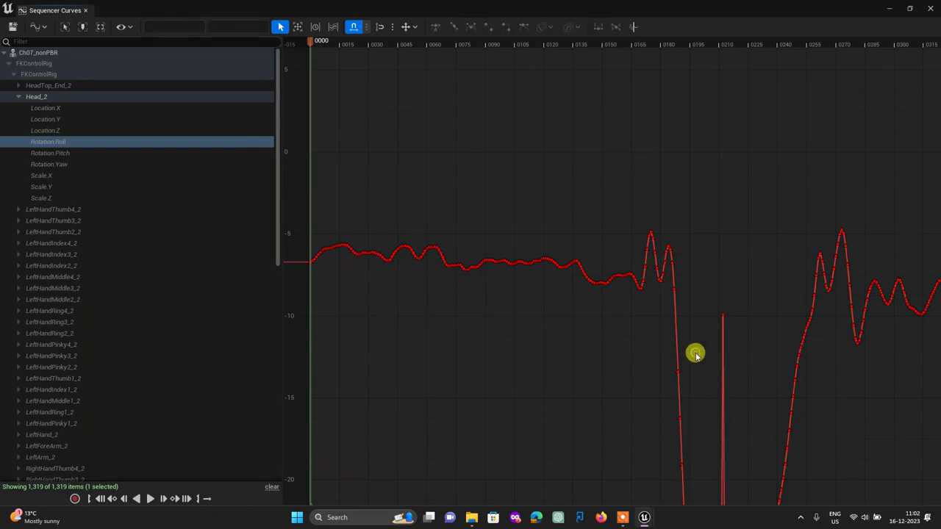
{"action": "left_click", "coordinate": [723, 316]}
{"action": "left_click_drag", "start_coordinate": [722, 316], "coordinate": [677, 344]}
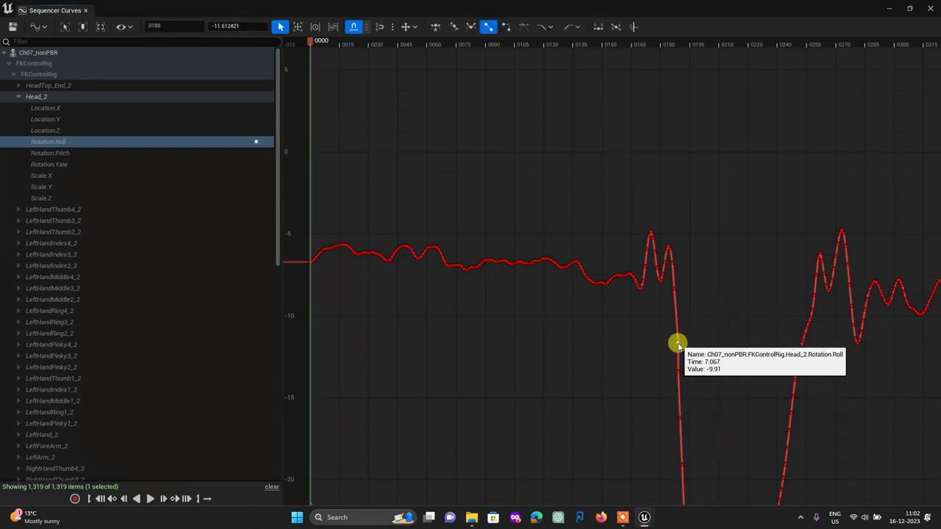
Delete the noisy keys along the rising segment after the Roll dip.
{"action": "scroll", "coordinate": [700, 352], "scroll_direction": "down", "scroll_amount": 3}
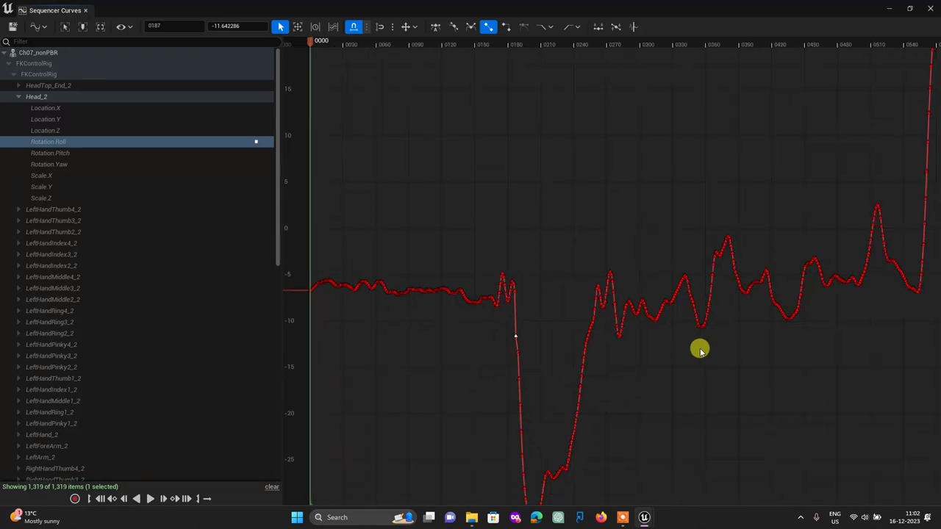
{"action": "scroll", "coordinate": [699, 351], "scroll_direction": "up", "scroll_amount": 2}
{"action": "left_click_drag", "start_coordinate": [649, 319], "coordinate": [714, 452]}
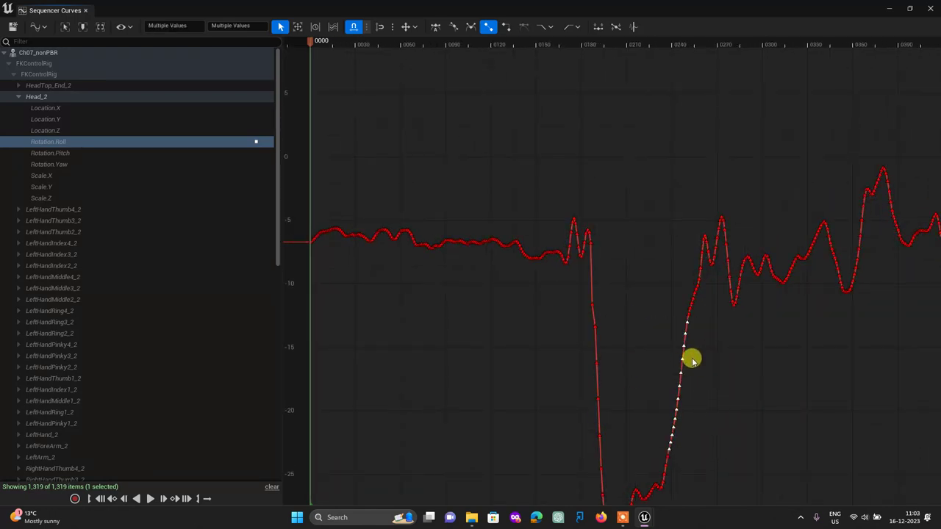
{"action": "key", "text": "Delete"}
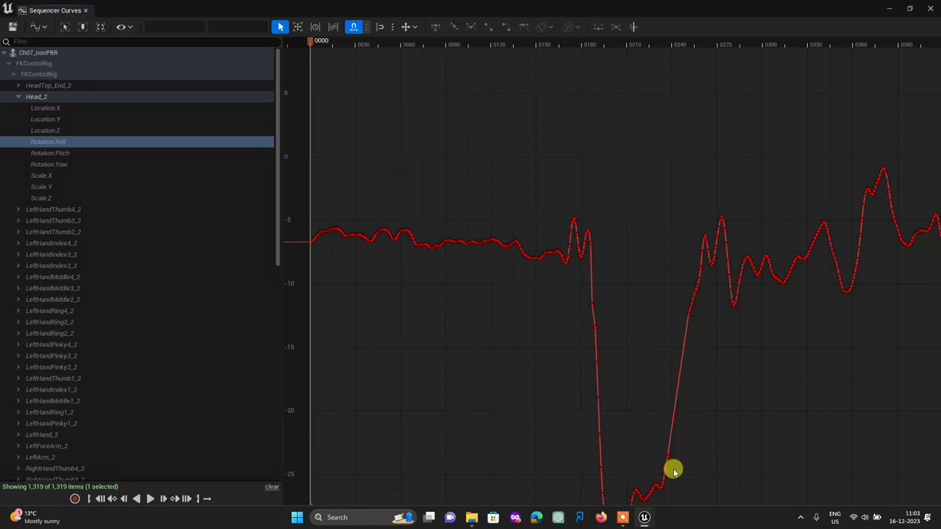
{"action": "scroll", "coordinate": [677, 490], "scroll_direction": "up", "scroll_amount": 2}
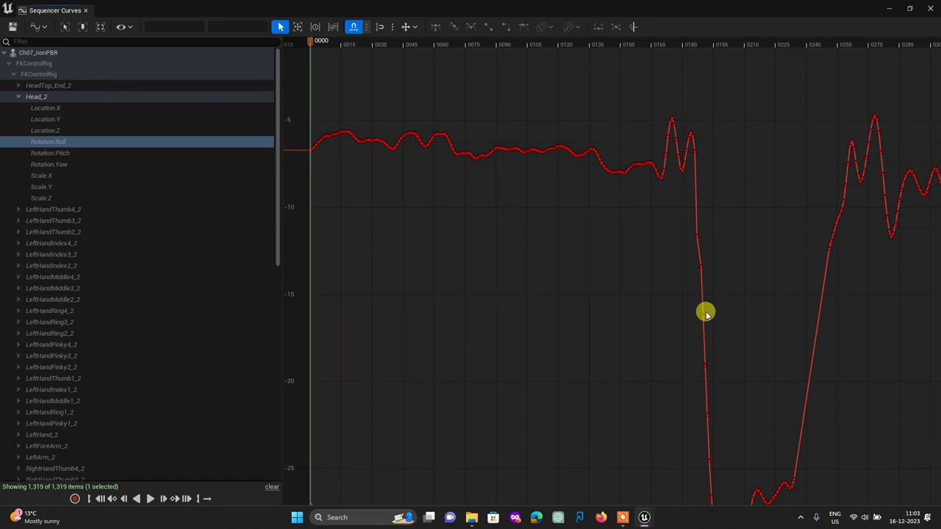
{"action": "mouse_move", "coordinate": [703, 312]}
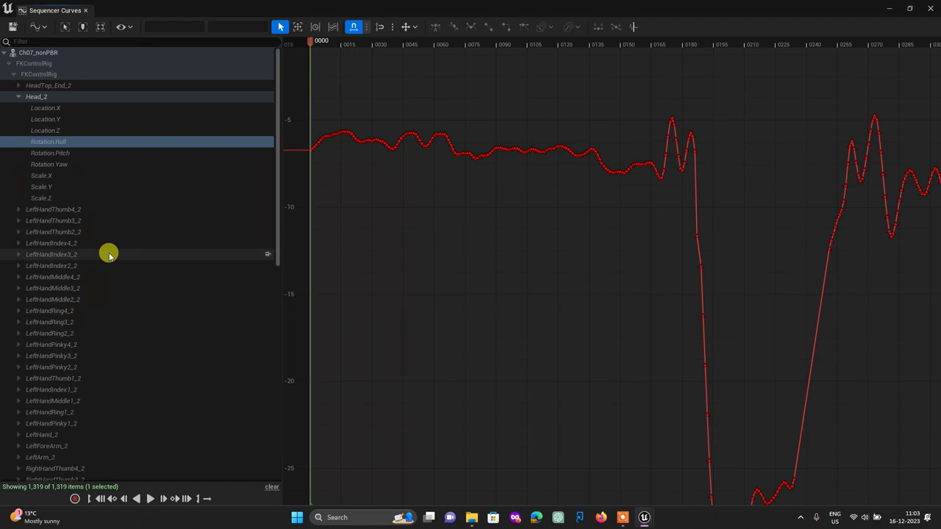
Collapse the inner FKControlRig layer and show the second layer's Head_2 Location.X curve.
{"action": "left_click", "coordinate": [8, 64]}
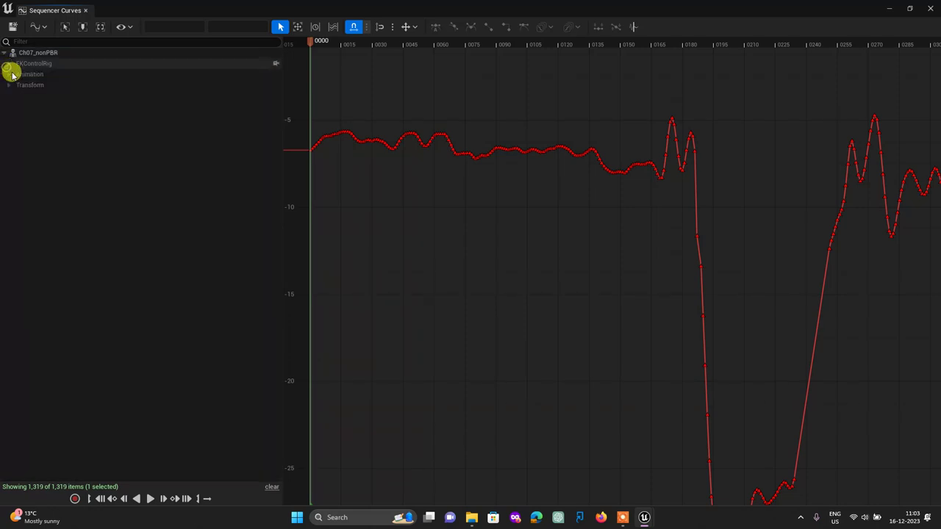
{"action": "left_click", "coordinate": [8, 66]}
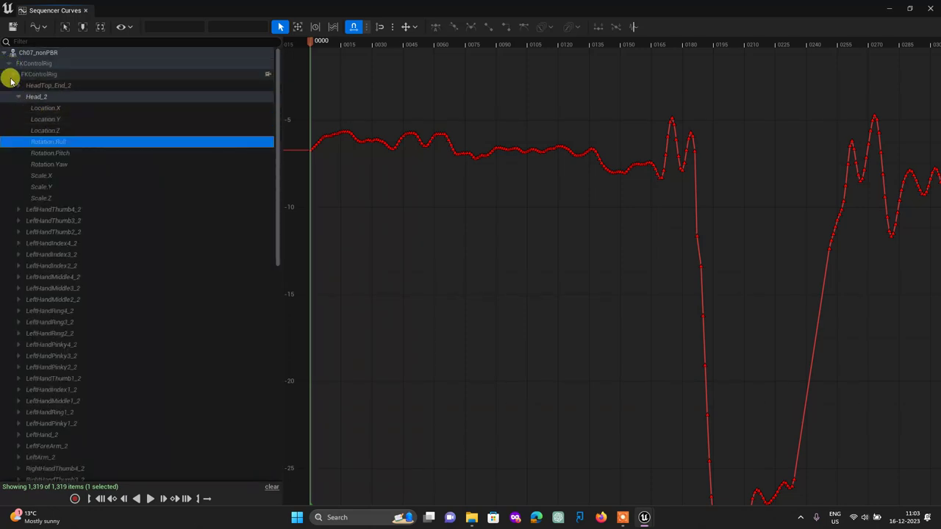
{"action": "left_click", "coordinate": [13, 75]}
{"action": "left_click", "coordinate": [52, 86]}
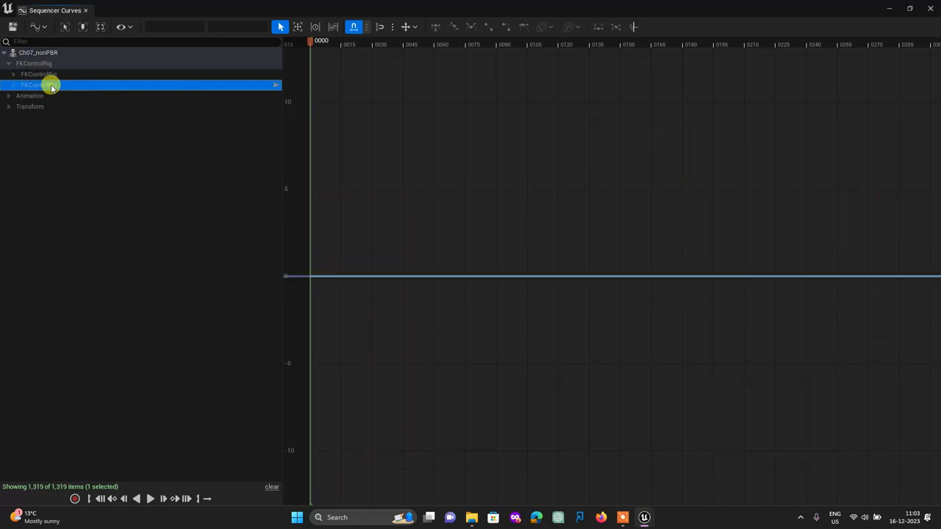
{"action": "left_click", "coordinate": [12, 86]}
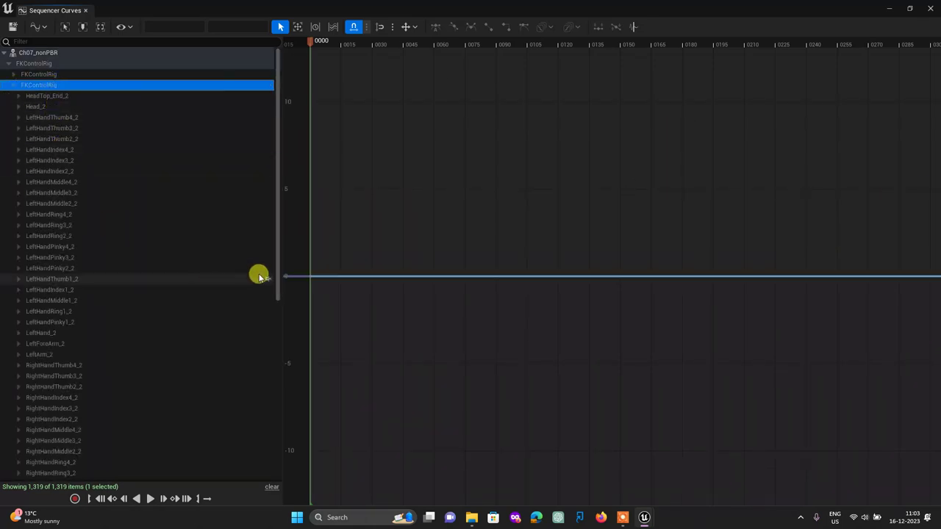
{"action": "left_click", "coordinate": [18, 106]}
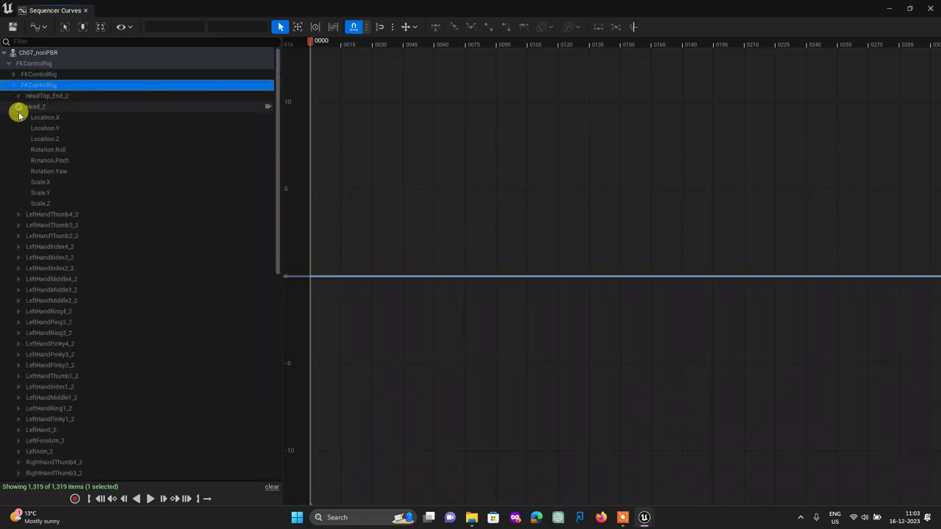
{"action": "left_click", "coordinate": [42, 117]}
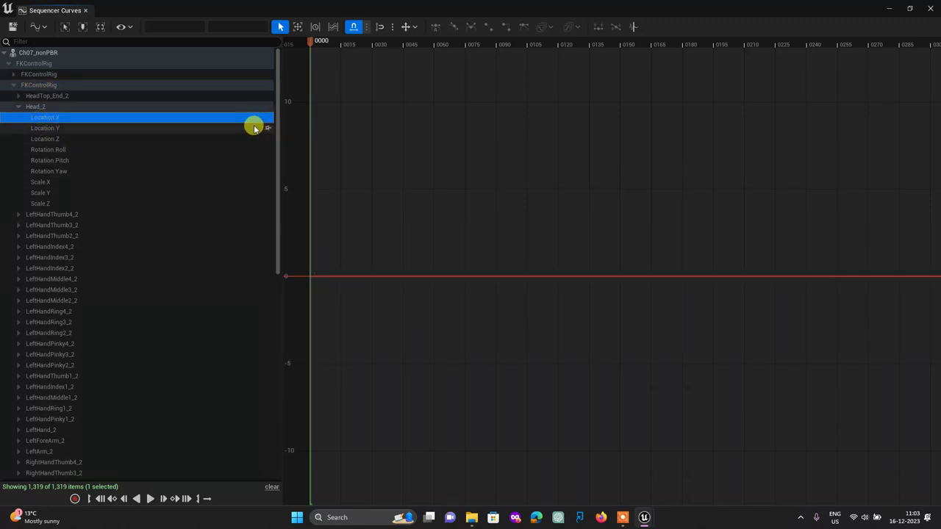
With the curve editor closed, expand the second FKControlRig layer's Head_2 channels at frame 0143.
{"action": "left_click", "coordinate": [86, 10]}
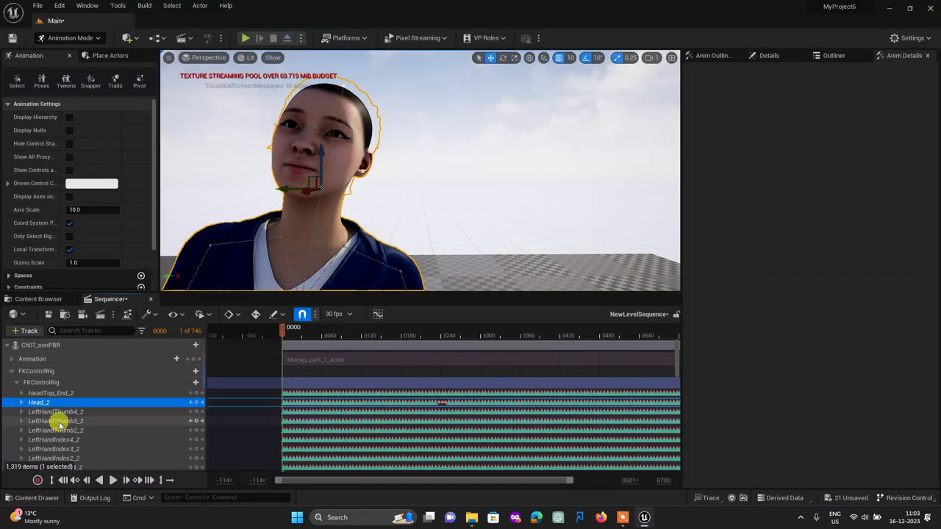
{"action": "left_click", "coordinate": [16, 382]}
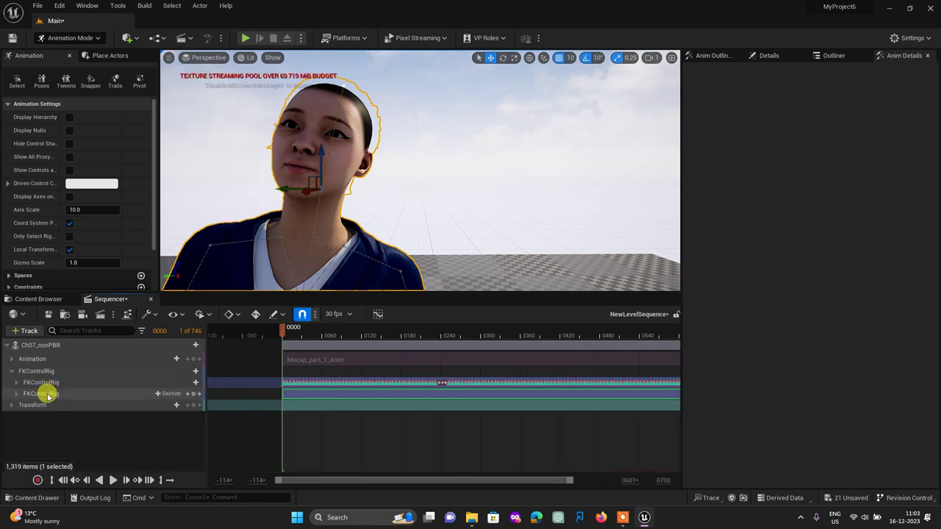
{"action": "left_click", "coordinate": [47, 395]}
{"action": "left_click_drag", "start_coordinate": [287, 330], "coordinate": [377, 336]}
{"action": "left_click", "coordinate": [59, 397]}
{"action": "left_click", "coordinate": [16, 395]}
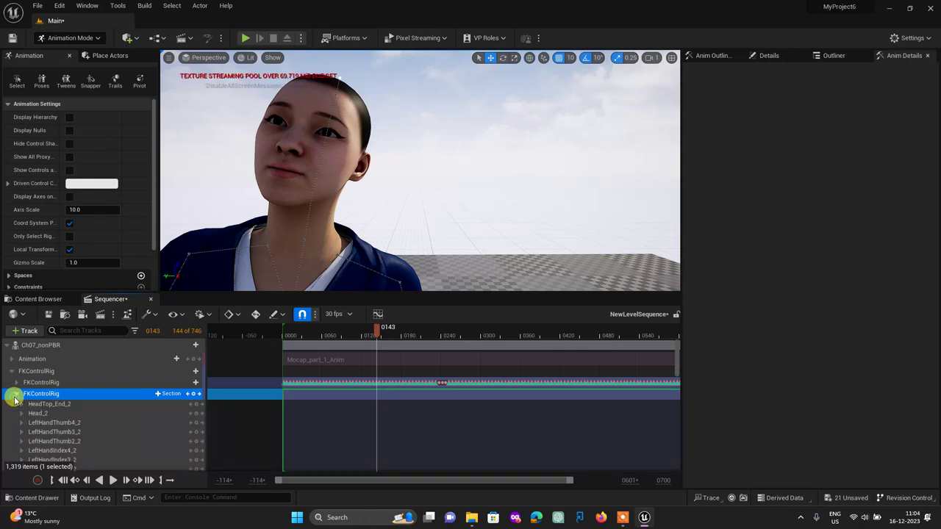
{"action": "left_click", "coordinate": [38, 415]}
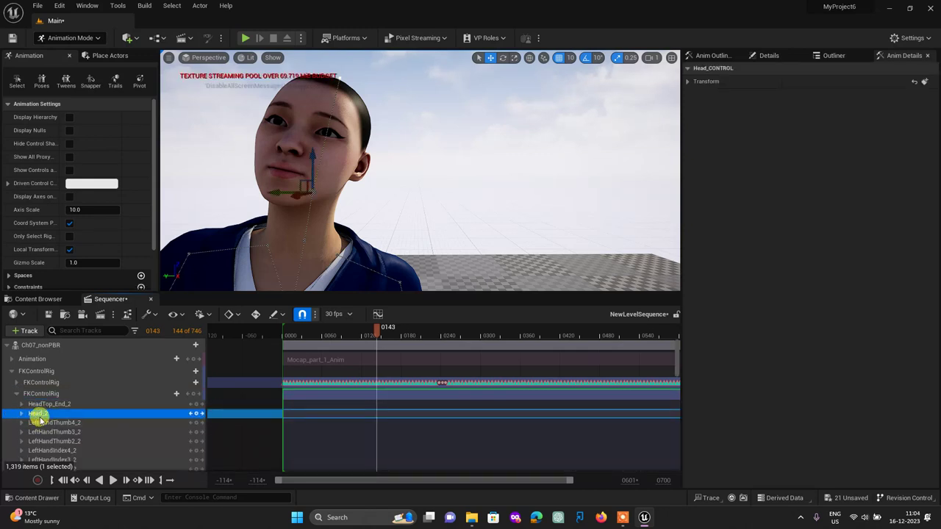
{"action": "left_click", "coordinate": [21, 414]}
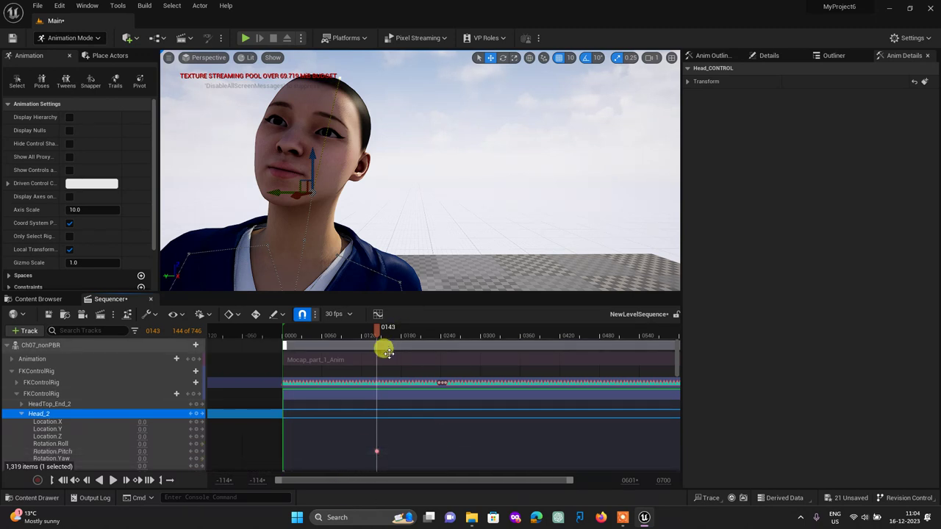
At frame 0215, roll Head_2 to about 44.87 degrees and adjust its Rotation Pitch.
{"action": "mouse_move", "coordinate": [377, 330]}
{"action": "left_mouse_down"}
{"action": "mouse_move", "coordinate": [425, 336]}
{"action": "mouse_move", "coordinate": [412, 333]}
{"action": "left_mouse_up"}
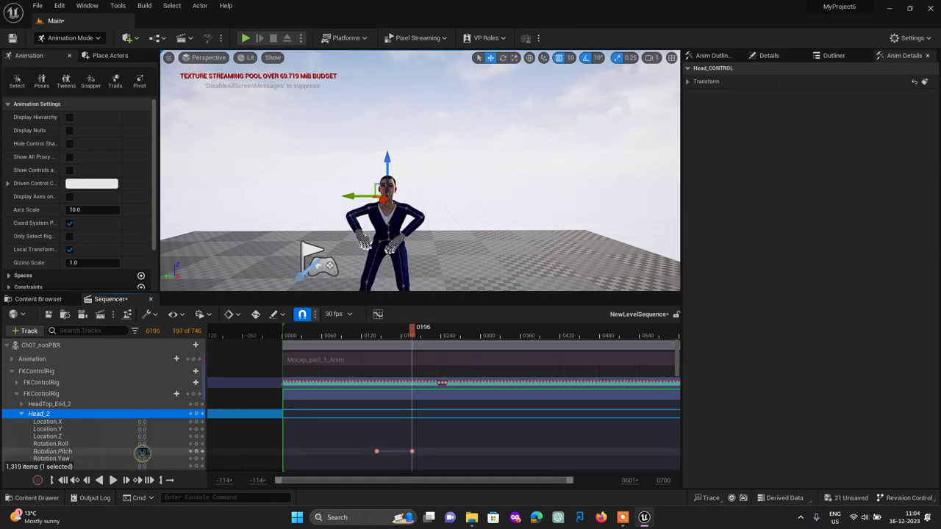
{"action": "left_click", "coordinate": [142, 453]}
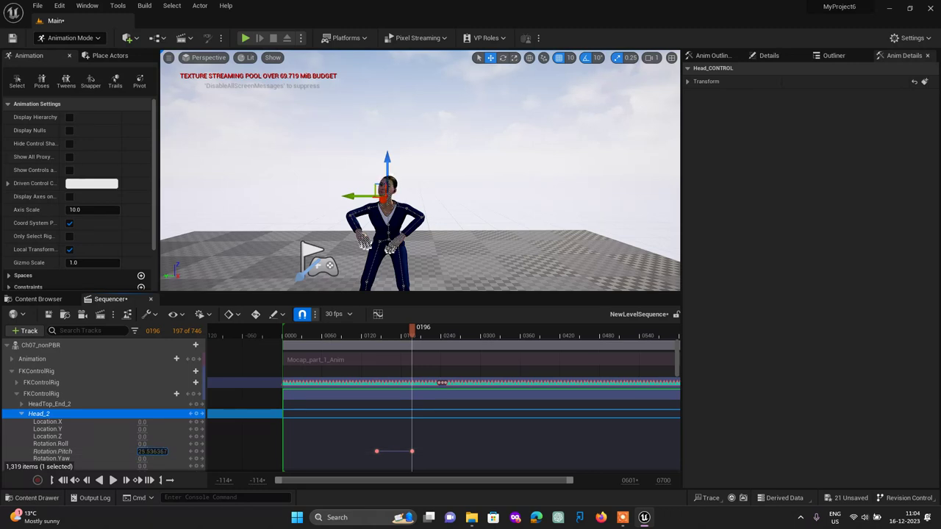
{"action": "scroll", "coordinate": [424, 215], "scroll_direction": "up", "scroll_amount": 3}
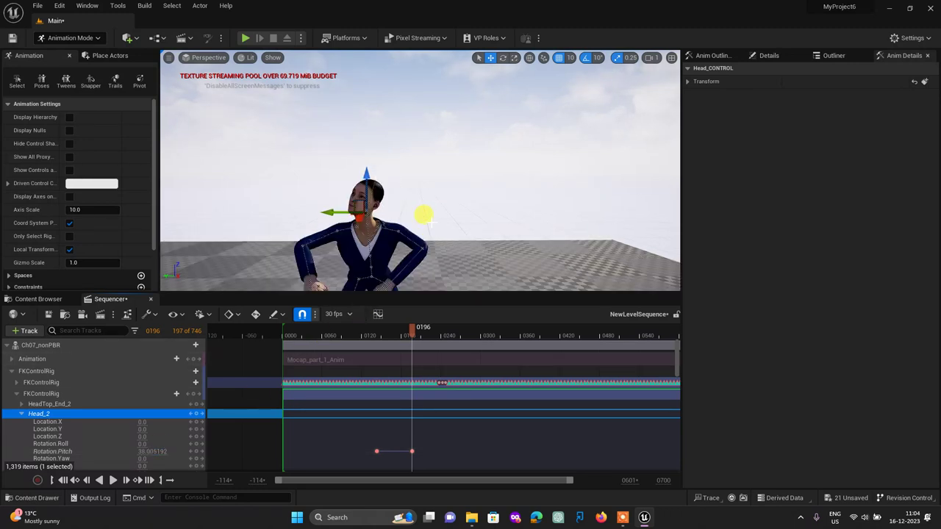
{"action": "scroll", "coordinate": [434, 213], "scroll_direction": "up", "scroll_amount": 2}
{"action": "scroll", "coordinate": [435, 215], "scroll_direction": "up", "scroll_amount": 2}
{"action": "scroll", "coordinate": [435, 217], "scroll_direction": "up", "scroll_amount": 2}
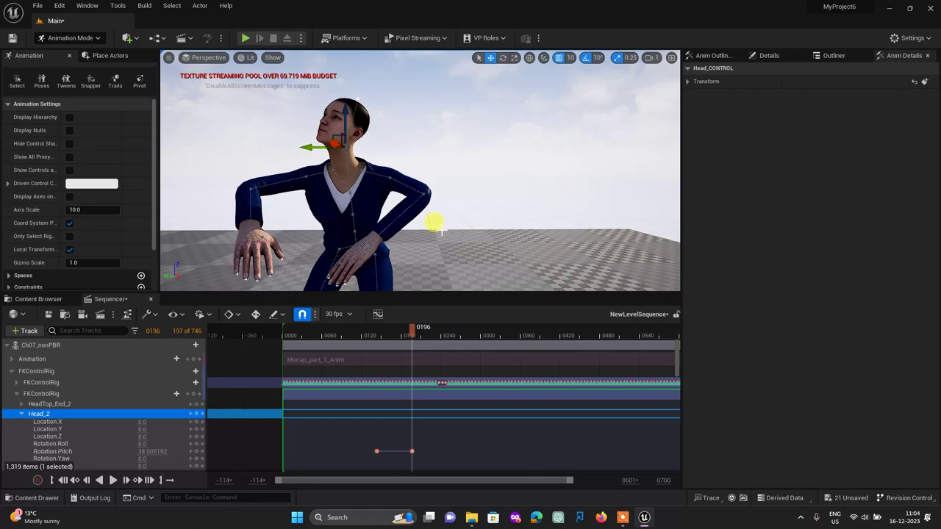
{"action": "mouse_move", "coordinate": [408, 353]}
{"action": "left_mouse_down"}
{"action": "mouse_move", "coordinate": [379, 346]}
{"action": "mouse_move", "coordinate": [411, 346]}
{"action": "left_mouse_up"}
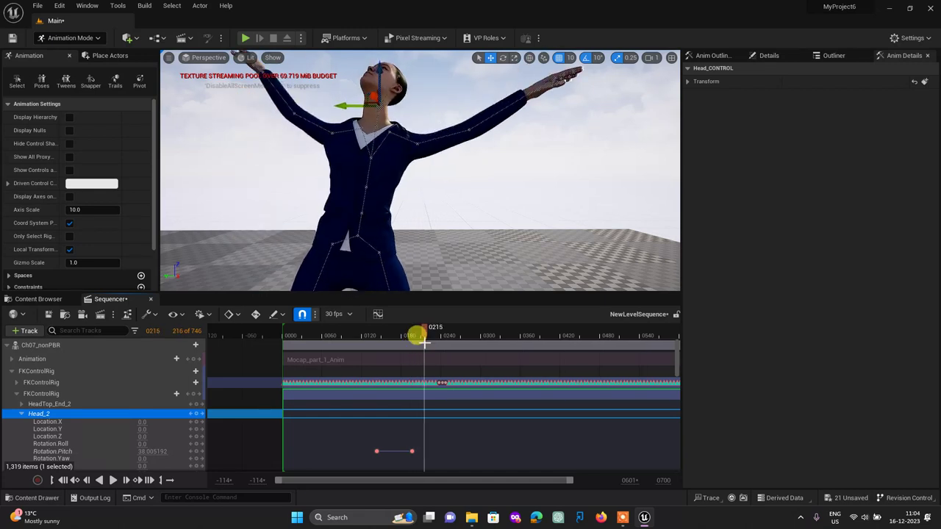
{"action": "left_click_drag", "start_coordinate": [411, 345], "coordinate": [424, 344]}
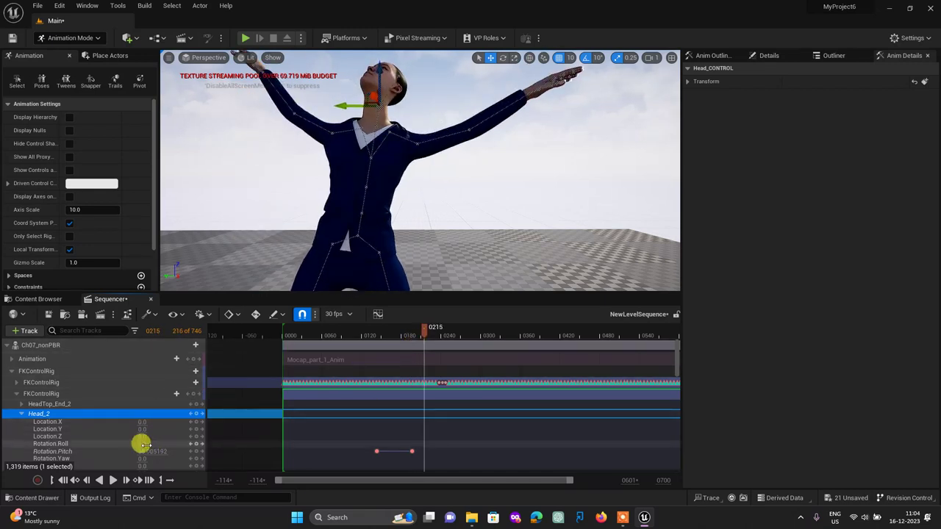
{"action": "left_click_drag", "start_coordinate": [151, 444], "coordinate": [184, 444]}
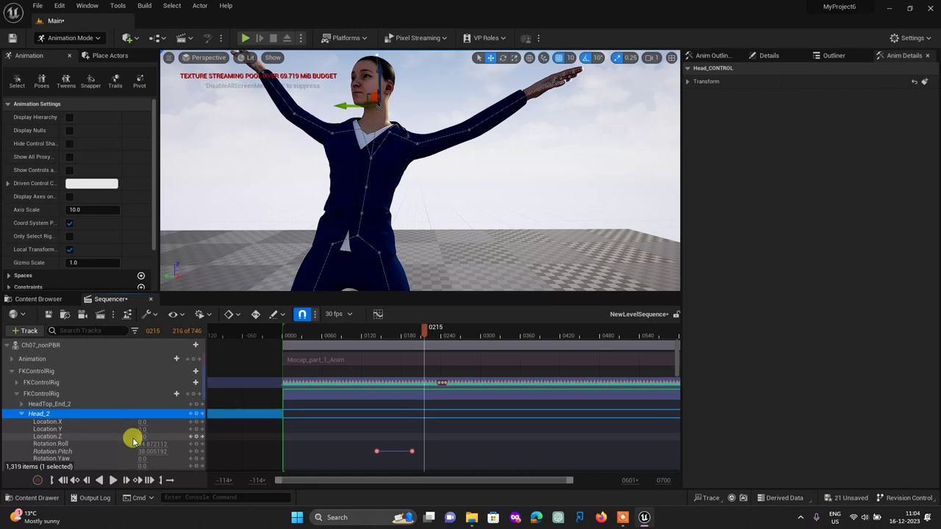
{"action": "left_click", "coordinate": [59, 444]}
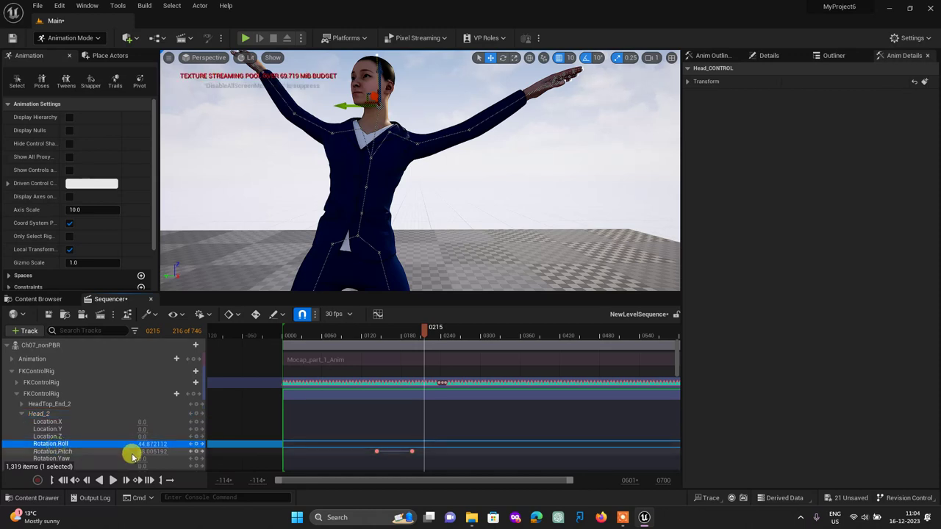
{"action": "left_click", "coordinate": [151, 451]}
{"action": "mouse_move", "coordinate": [151, 452]}
{"action": "left_mouse_down"}
{"action": "mouse_move", "coordinate": [169, 451]}
{"action": "mouse_move", "coordinate": [140, 451]}
{"action": "left_mouse_up"}
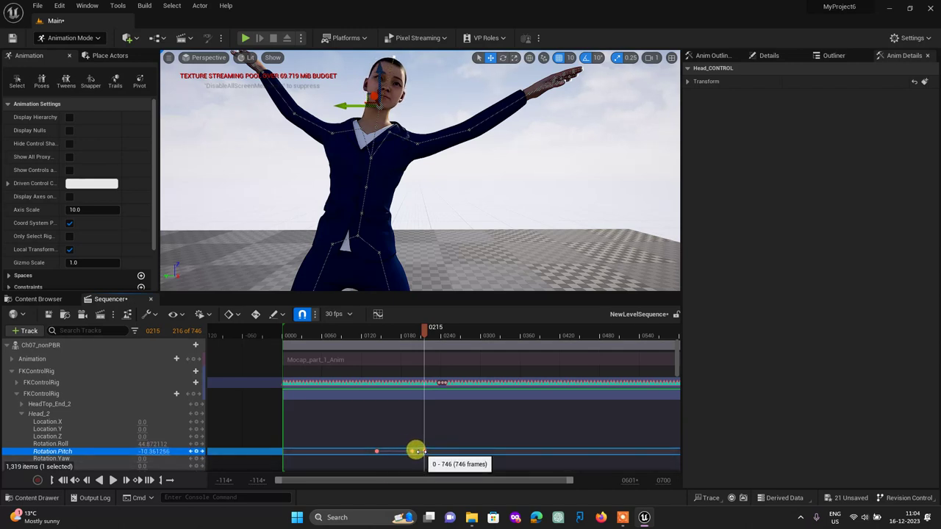
Scrub through frames 0268, 0200 and 0429 to review the head correction on the whole character.
{"action": "left_click", "coordinate": [431, 449]}
{"action": "mouse_move", "coordinate": [432, 448]}
{"action": "left_mouse_down"}
{"action": "mouse_move", "coordinate": [456, 449]}
{"action": "mouse_move", "coordinate": [415, 450]}
{"action": "mouse_move", "coordinate": [457, 448]}
{"action": "mouse_move", "coordinate": [444, 455]}
{"action": "left_mouse_up"}
{"action": "mouse_move", "coordinate": [447, 334]}
{"action": "left_mouse_down"}
{"action": "mouse_move", "coordinate": [417, 343]}
{"action": "mouse_move", "coordinate": [463, 342]}
{"action": "mouse_move", "coordinate": [412, 350]}
{"action": "mouse_move", "coordinate": [552, 369]}
{"action": "mouse_move", "coordinate": [532, 360]}
{"action": "left_mouse_up"}
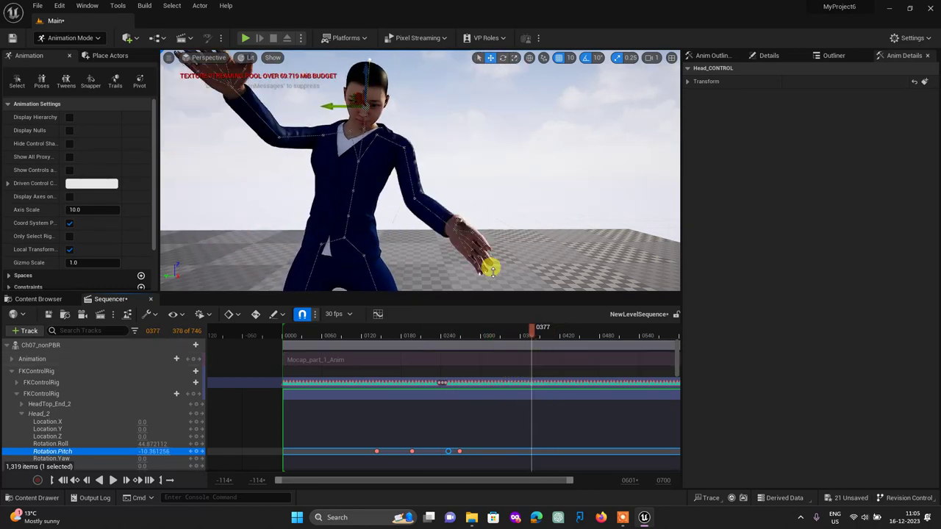
{"action": "left_click_drag", "start_coordinate": [526, 177], "coordinate": [436, 193]}
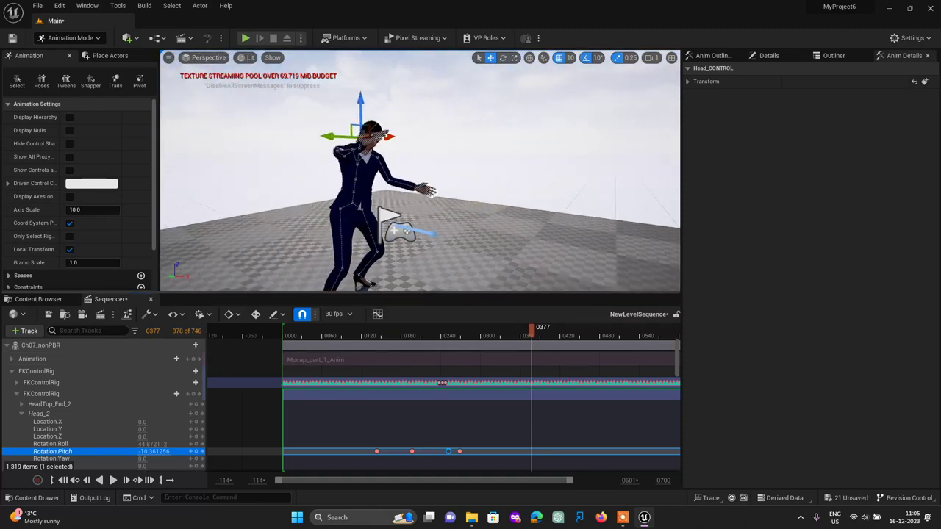
{"action": "left_click_drag", "start_coordinate": [530, 328], "coordinate": [565, 328]}
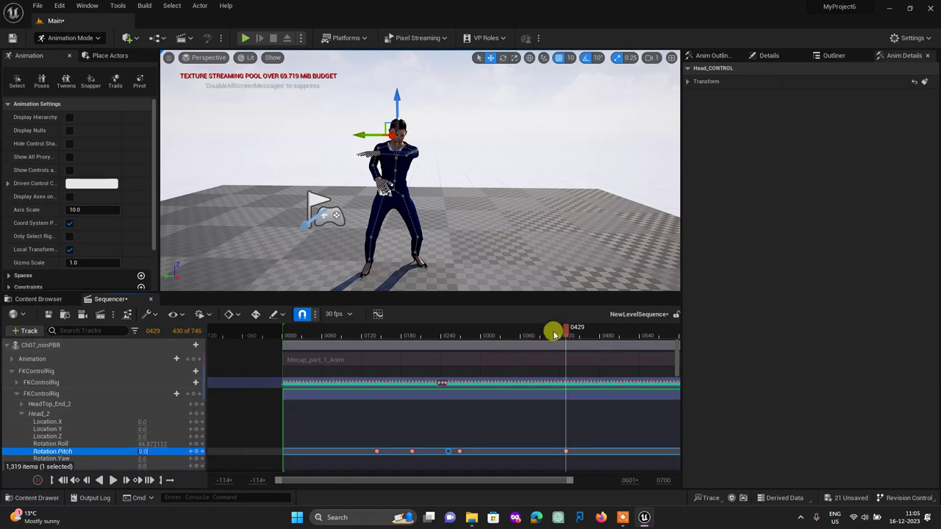
{"action": "mouse_move", "coordinate": [555, 335]}
{"action": "left_mouse_down"}
{"action": "mouse_move", "coordinate": [500, 354]}
{"action": "mouse_move", "coordinate": [654, 331]}
{"action": "left_mouse_up"}
Set Head_2's Rotation Roll to 0.486197.
{"action": "scroll", "coordinate": [478, 156], "scroll_direction": "up", "scroll_amount": 5}
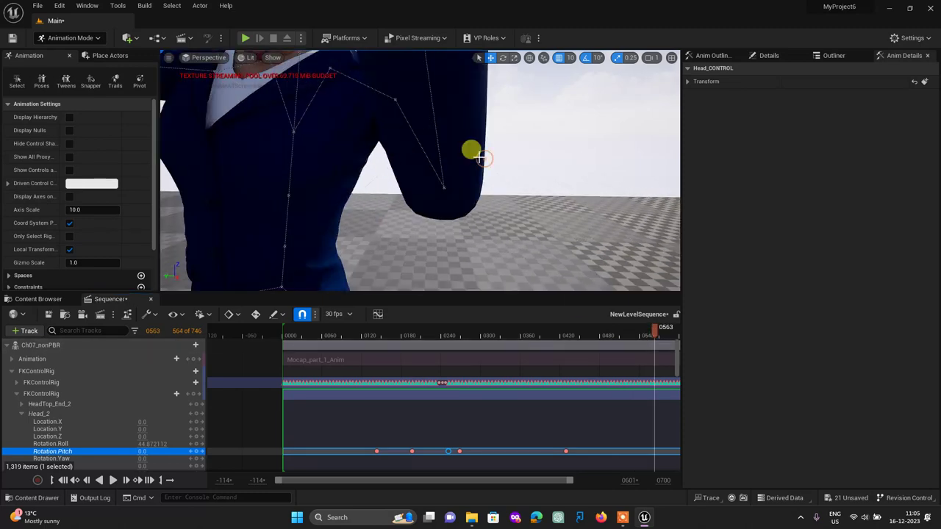
{"action": "scroll", "coordinate": [478, 157], "scroll_direction": "down", "scroll_amount": 5}
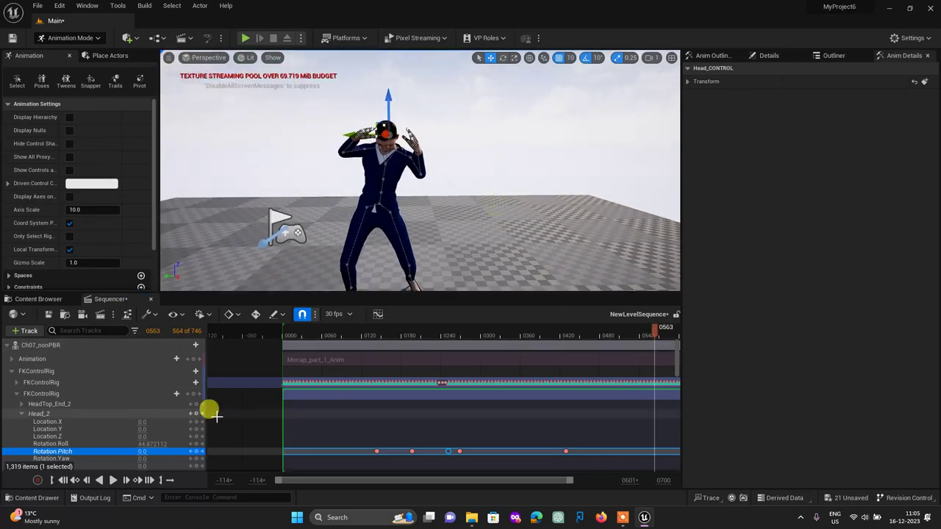
{"action": "left_click", "coordinate": [151, 444]}
{"action": "type", "text": "0.486197"}
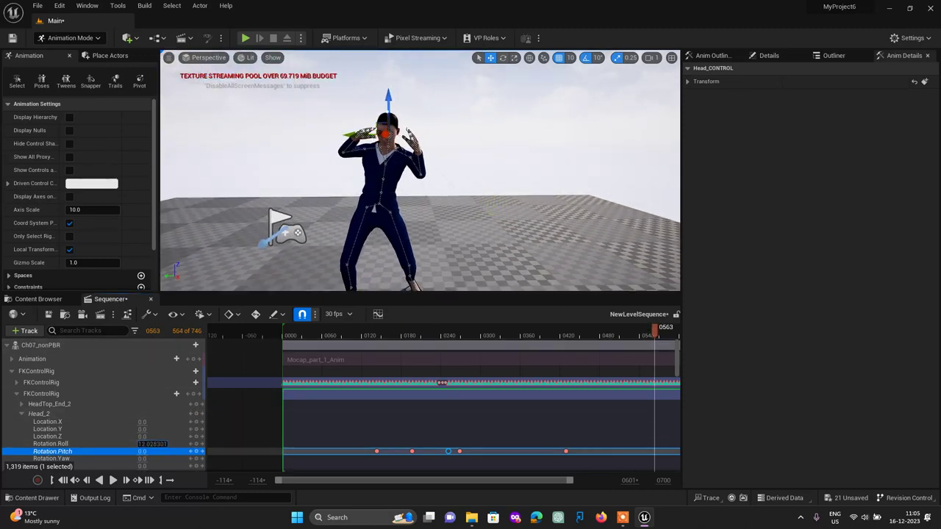
{"action": "left_click", "coordinate": [276, 449]}
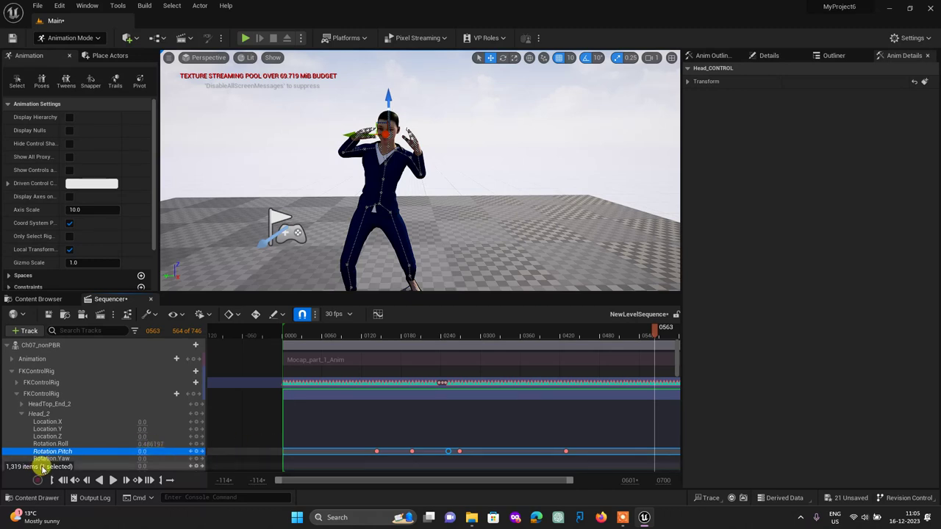
Key Head_2's Rotation Pitch at frame 0563 and add an Additive section to the FKControlRig track.
{"action": "left_click", "coordinate": [197, 453]}
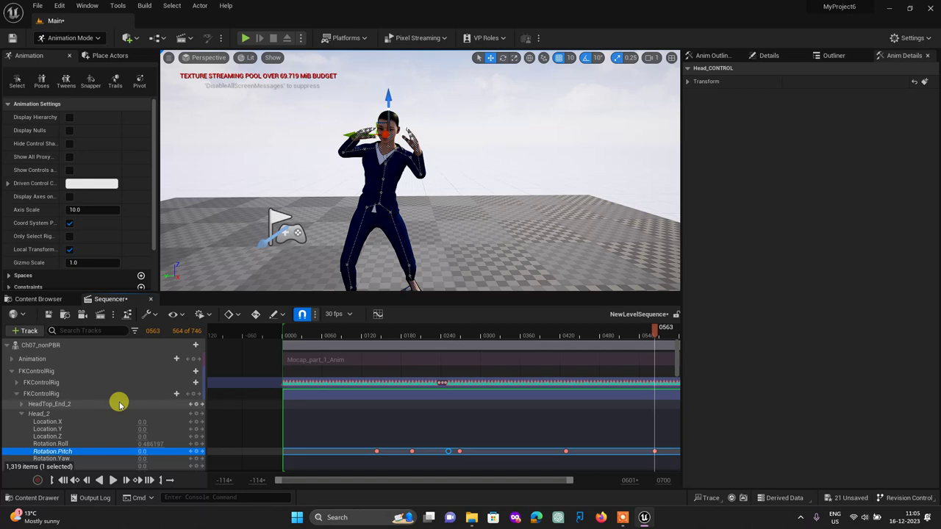
{"action": "left_click", "coordinate": [64, 371]}
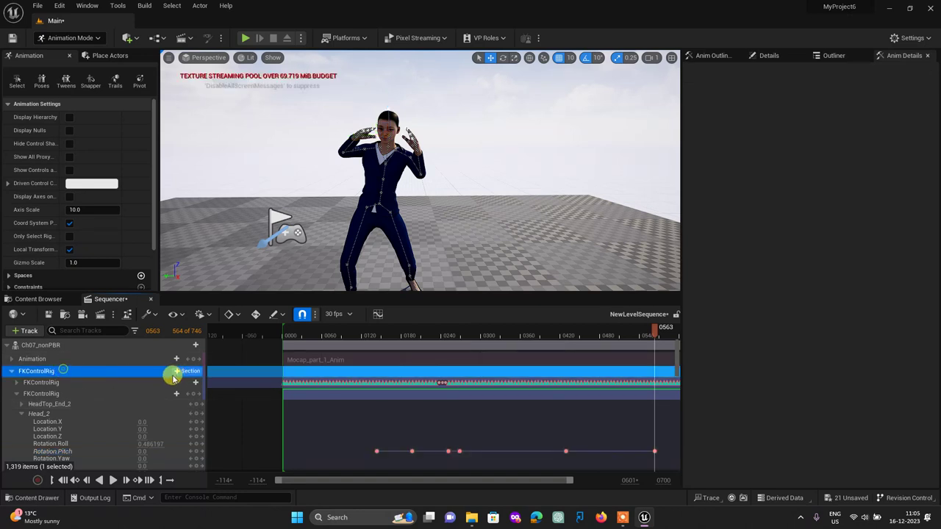
{"action": "left_click", "coordinate": [189, 373]}
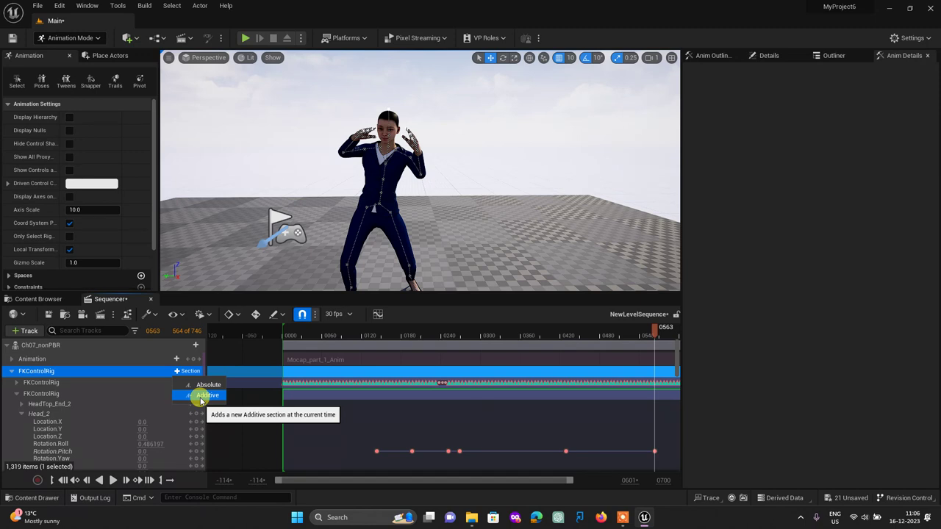
{"action": "left_click", "coordinate": [201, 399]}
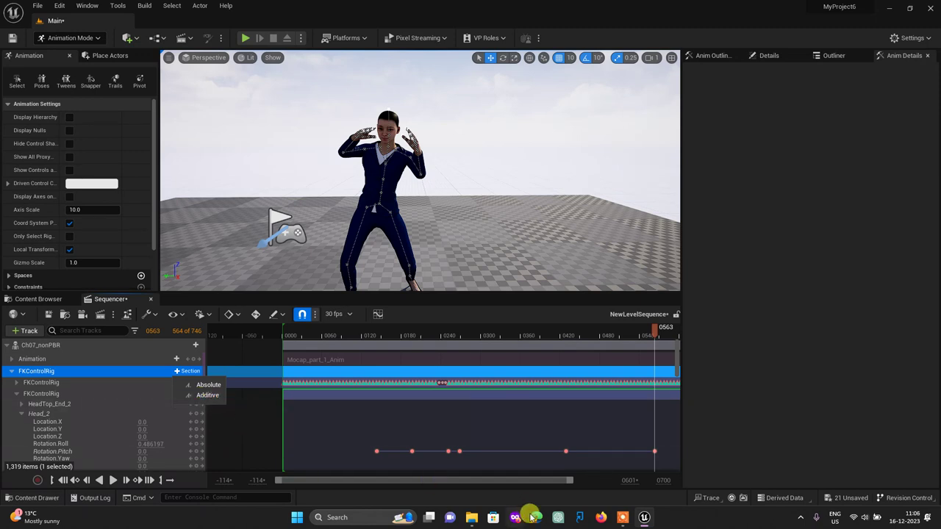